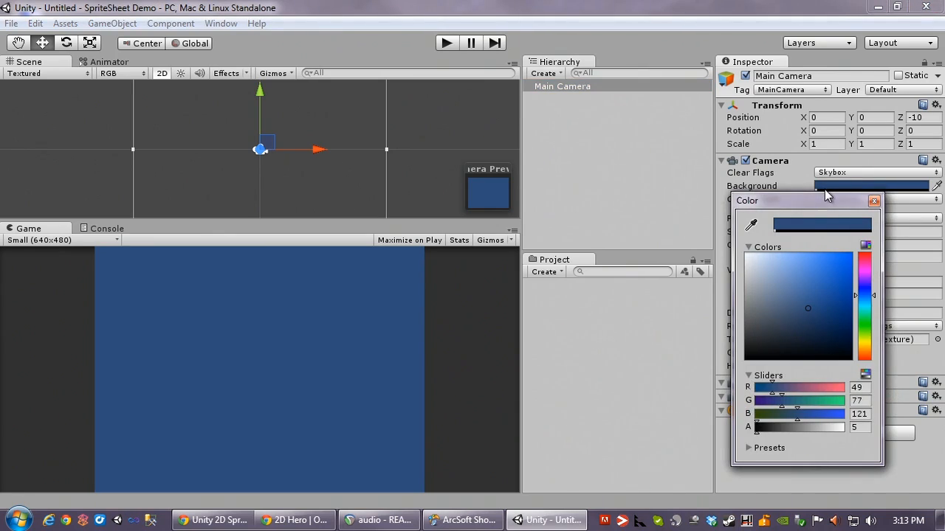
# Step: Set the Main Camera's background color to RGB 100, 149, 237
pyautogui.click(857, 387)
pyautogui.write('100')
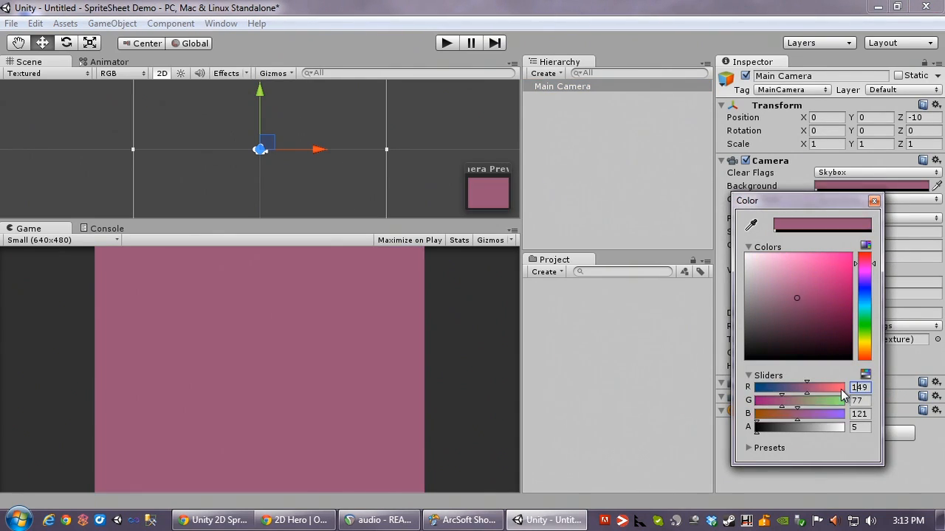
pyautogui.press('Tab')
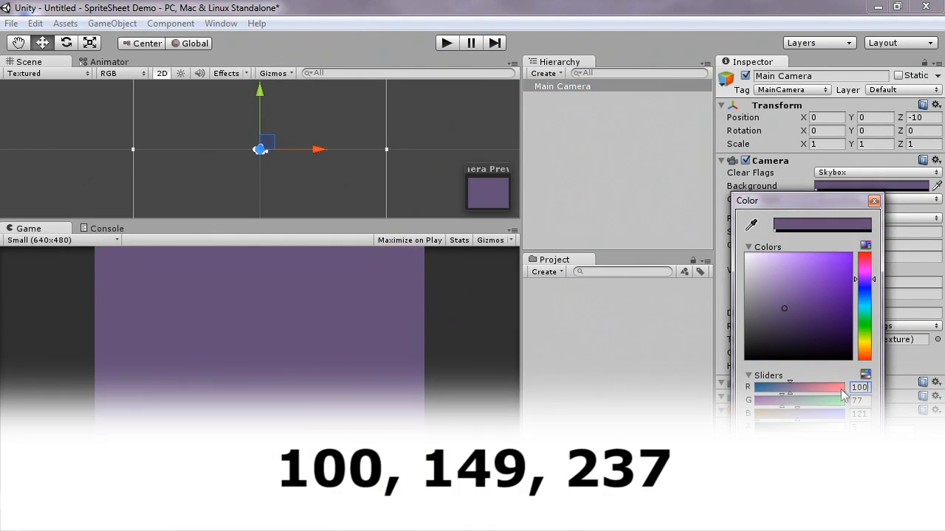
pyautogui.write('149, ')
pyautogui.write('237')
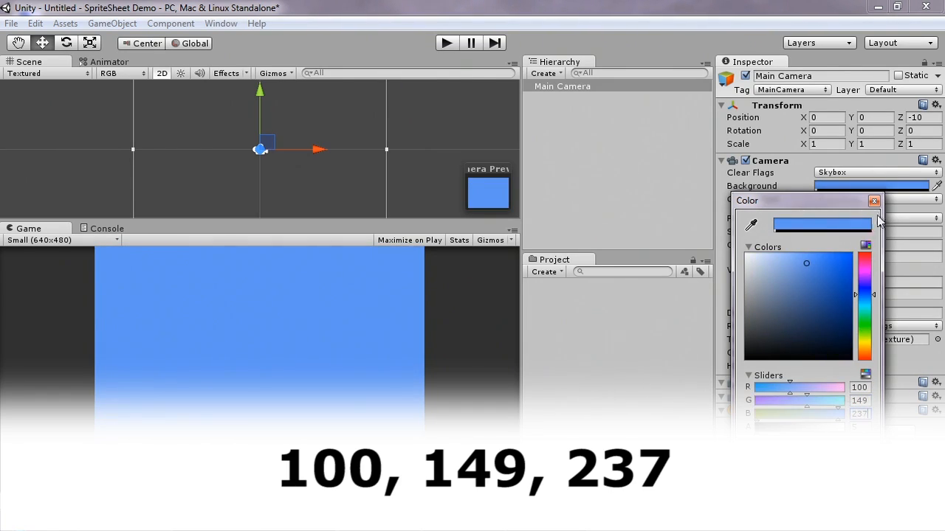
pyautogui.click(874, 201)
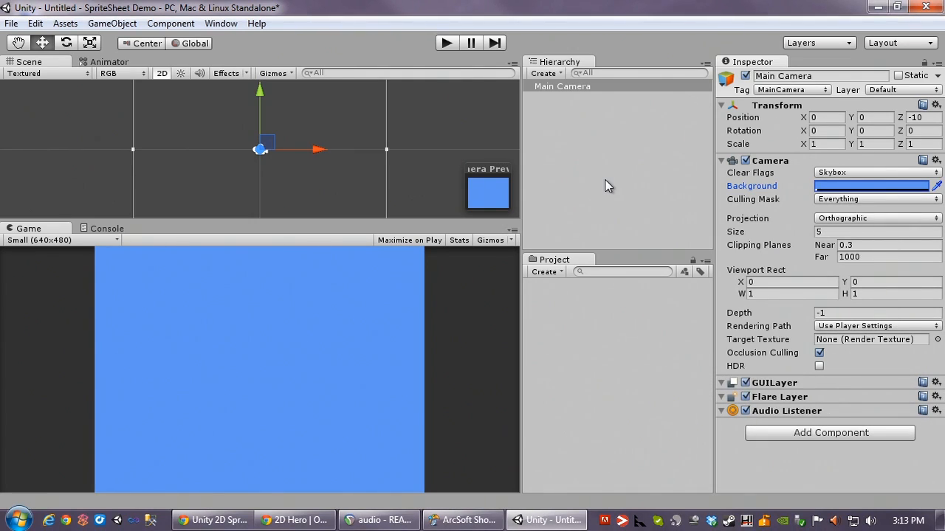
# Step: Save the scene as Main in the project's Assets folder
pyautogui.hotkey('ctrl', 's')
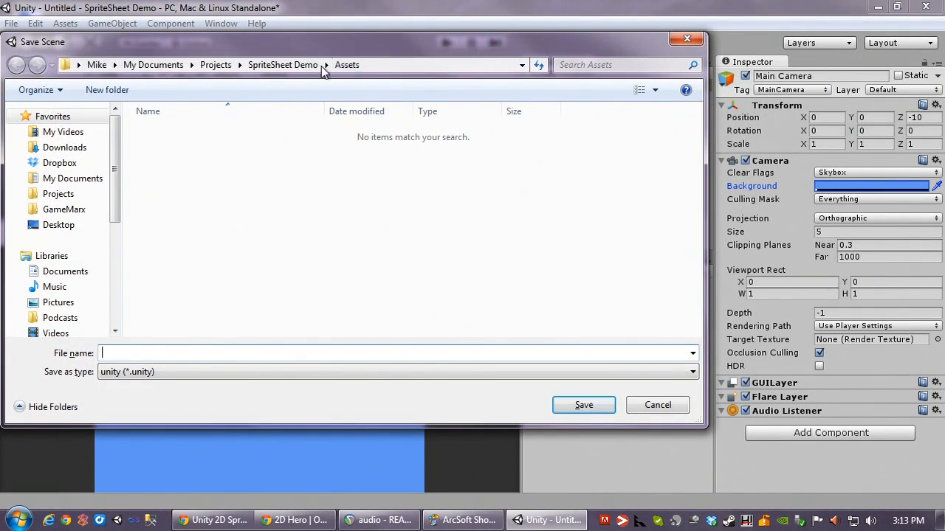
pyautogui.write('Main')
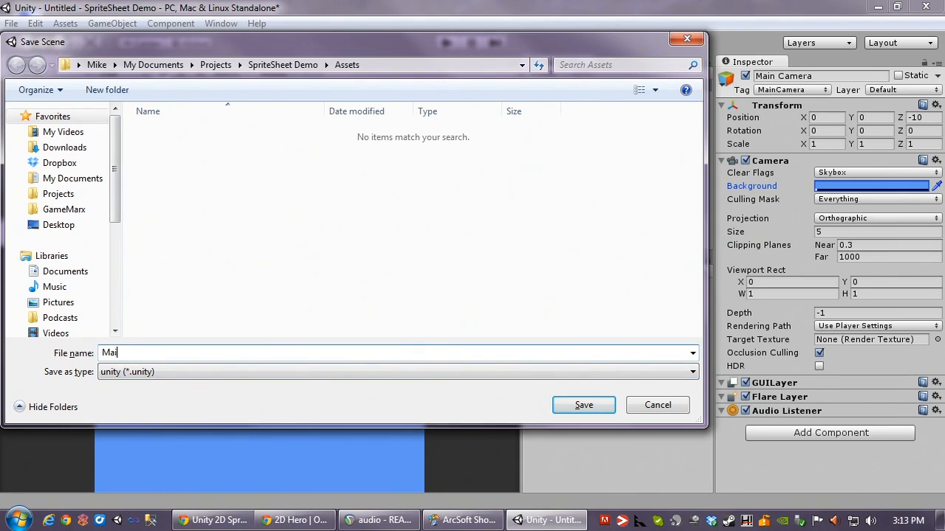
pyautogui.press('Return')
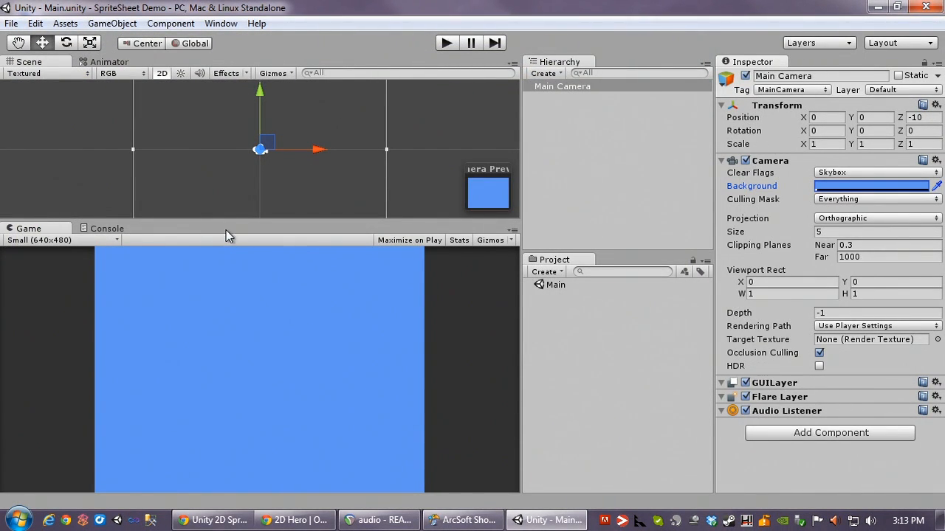
# Step: Set the Main Camera's orthographic size to 2.4, and reduce it to 1.2 for a zoomed-in view
pyautogui.moveTo(241, 222)
pyautogui.mouseDown()
pyautogui.moveTo(239, 267)
pyautogui.moveTo(240, 227)
pyautogui.mouseUp()
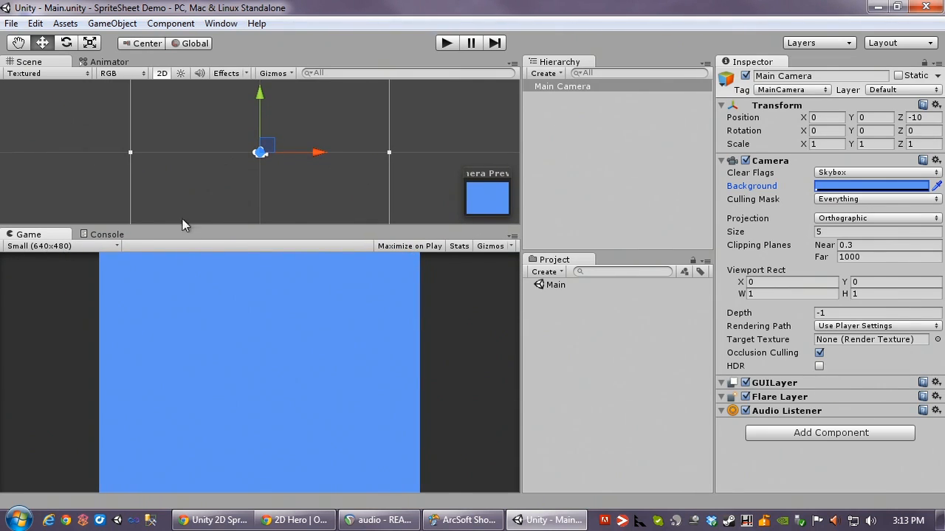
pyautogui.click(810, 235)
pyautogui.write('2.41')
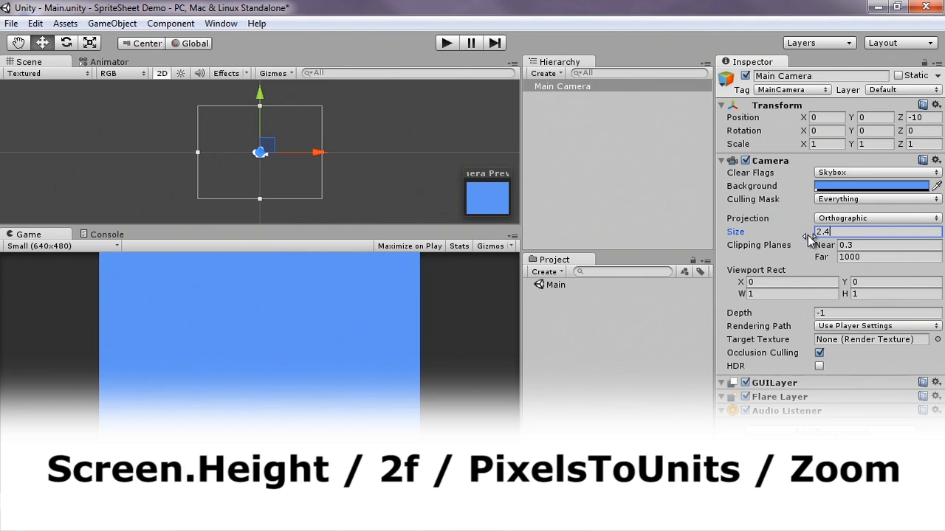
pyautogui.press('Return')
pyautogui.write('1.2')
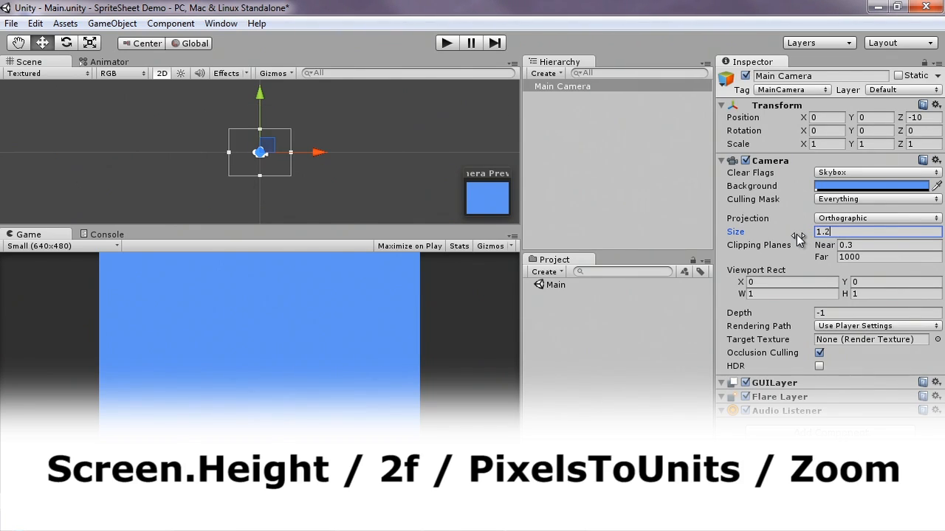
pyautogui.scroll(5, 345, 179)
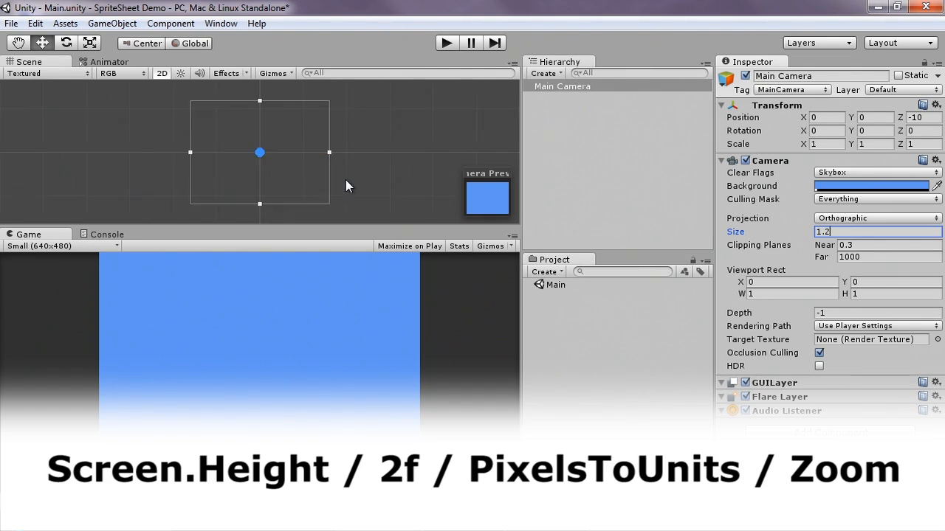
pyautogui.scroll(-1, 345, 180)
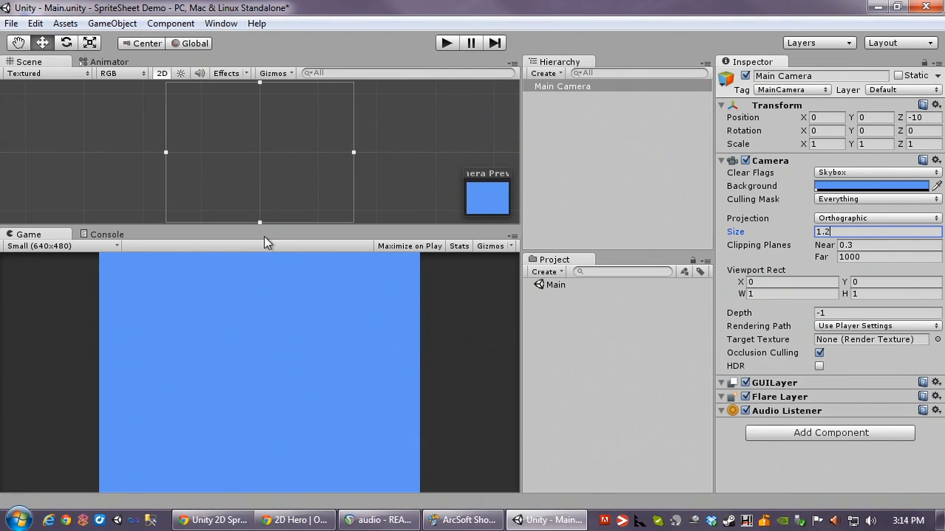
pyautogui.moveTo(265, 228); pyautogui.dragTo(265, 275)
pyautogui.scroll(2, 306, 203)
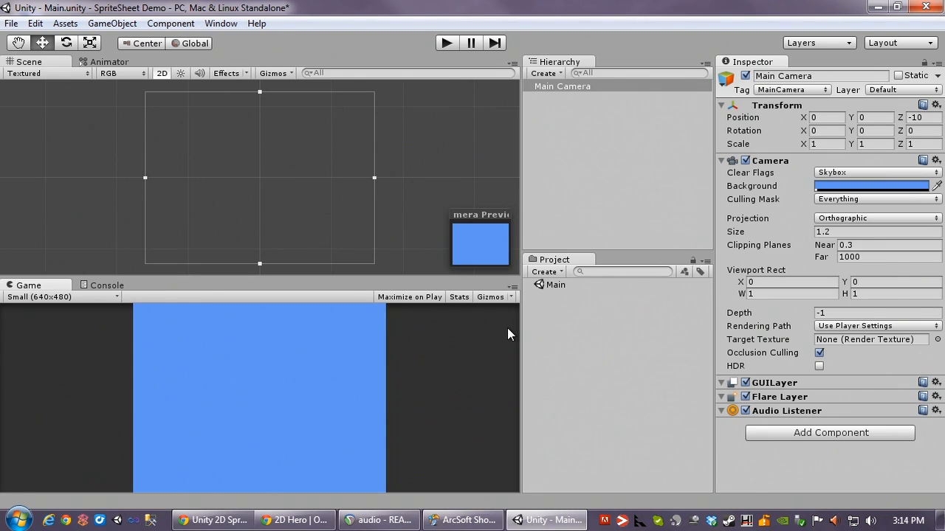
# Step: Open the file chooser for importing a new asset into the project
pyautogui.click(563, 328)
pyautogui.rightClick(562, 328)
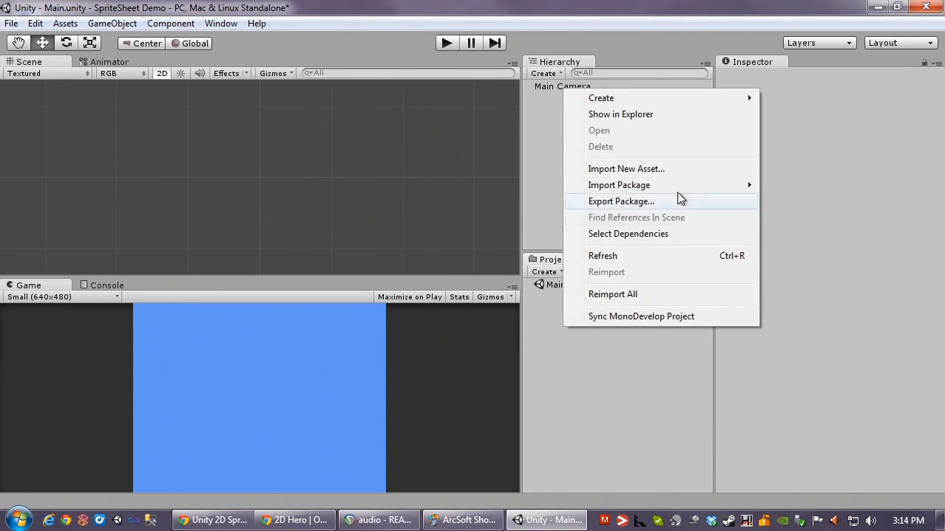
pyautogui.click(670, 170)
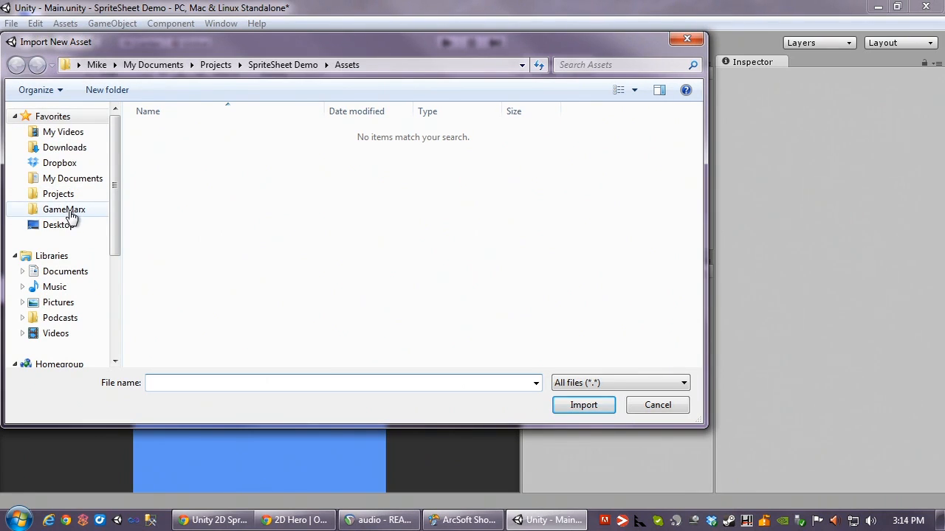
pyautogui.click(59, 225)
pyautogui.doubleClick(546, 176)
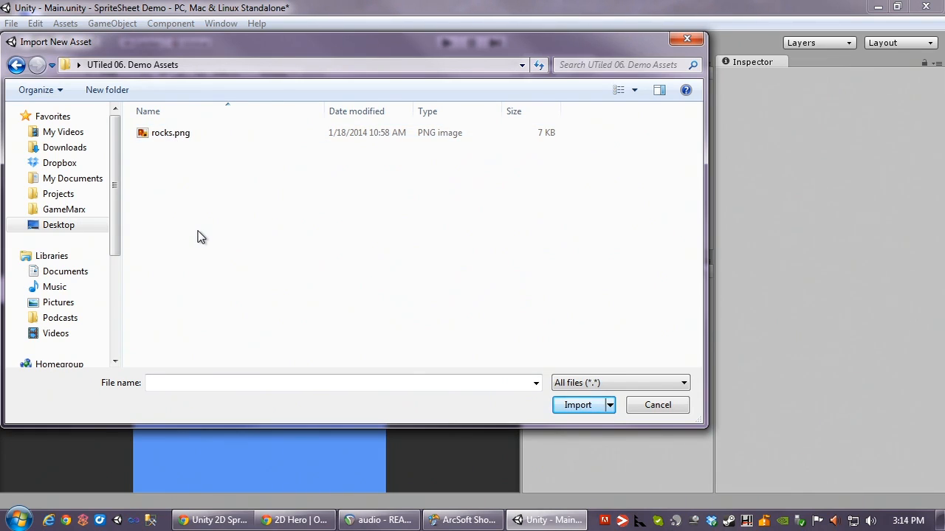
pyautogui.press('BackSpace')
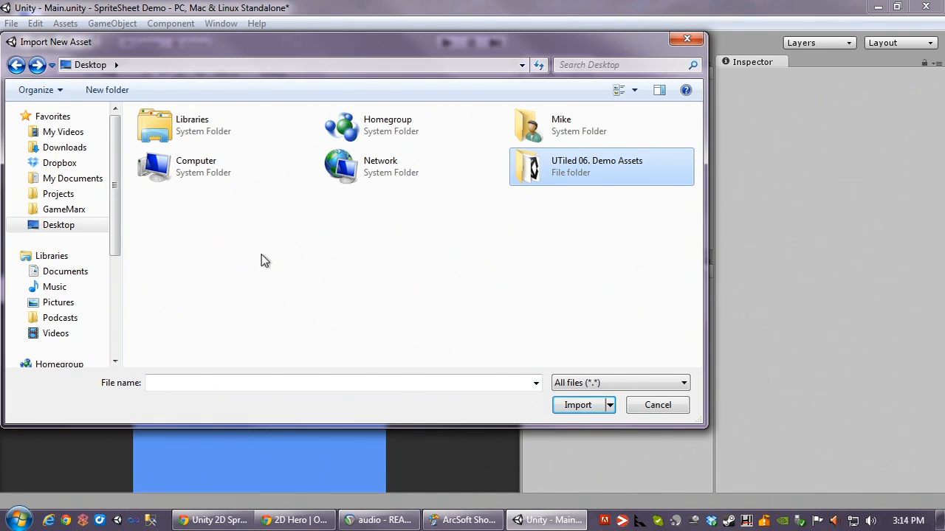
# Step: Import hero_spritesheet_0.png from the Cop Guy folder in the CDS project's Assets/Characters directory
pyautogui.click(59, 194)
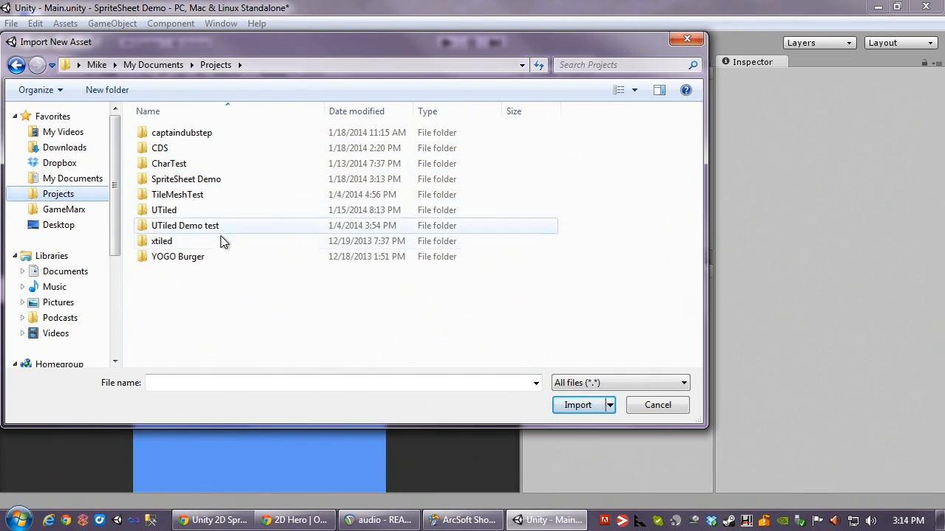
pyautogui.doubleClick(217, 150)
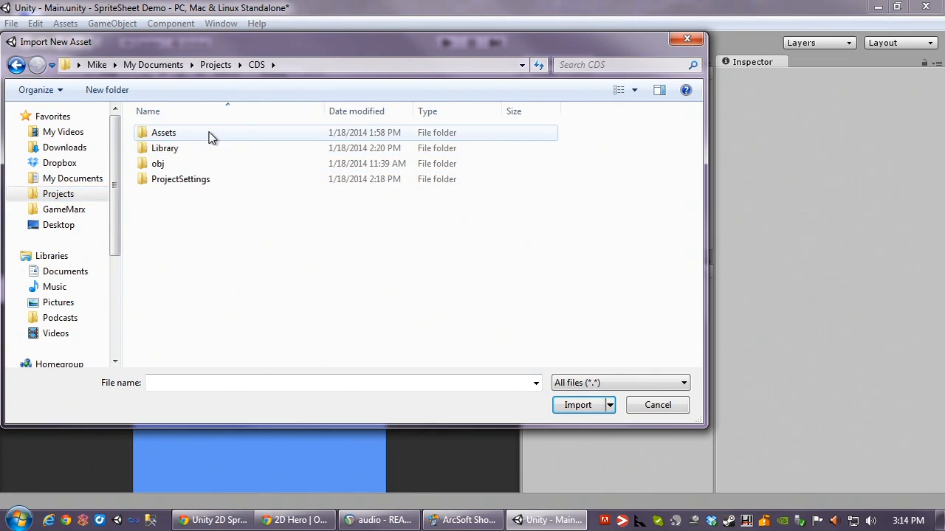
pyautogui.doubleClick(209, 136)
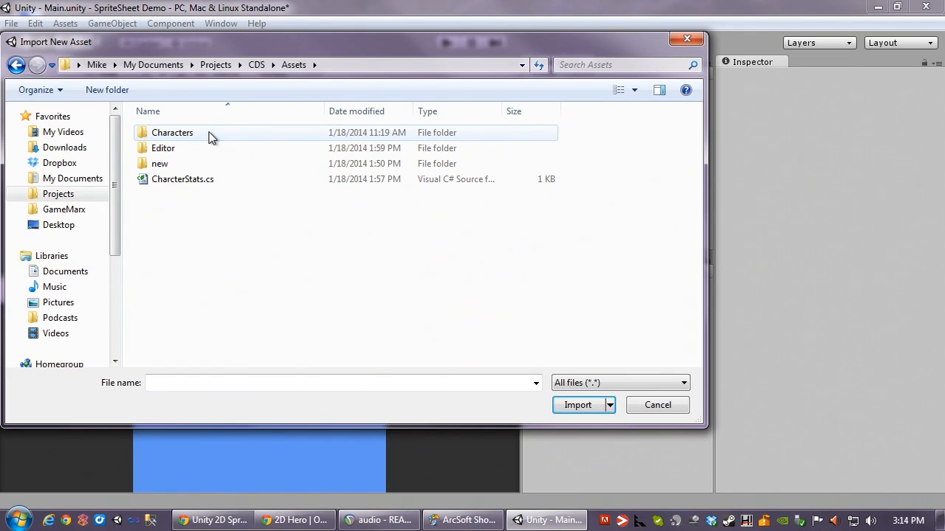
pyautogui.doubleClick(210, 137)
pyautogui.doubleClick(212, 151)
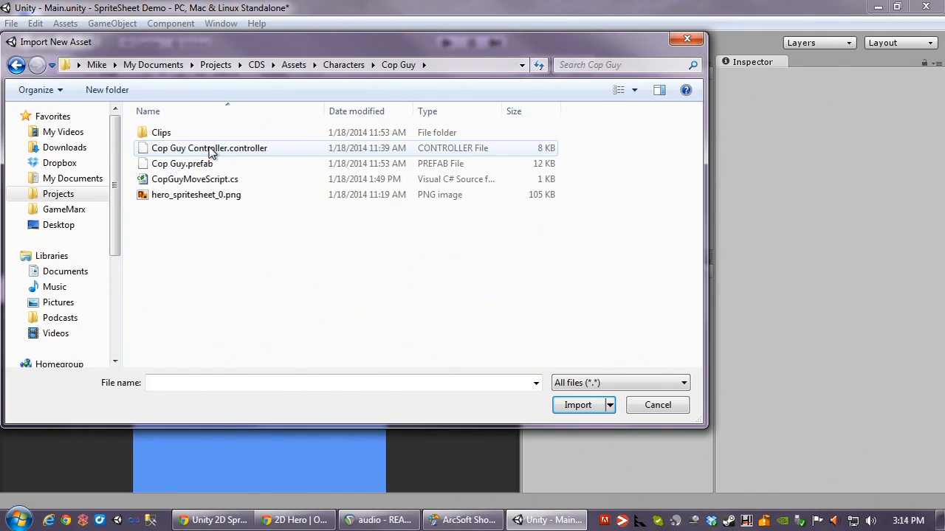
pyautogui.click(188, 195)
pyautogui.click(574, 408)
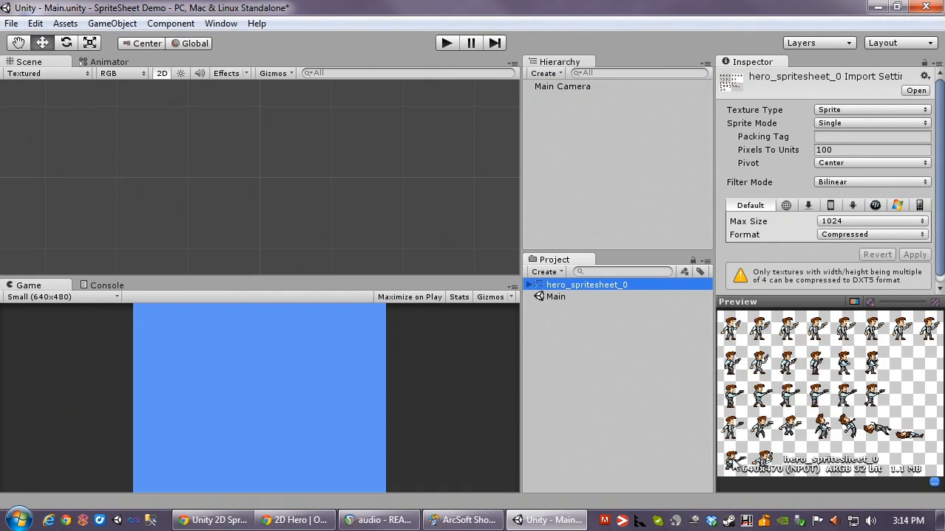
# Step: Set the hero sprite sheet's sprite mode to Multiple and open the sheet in the Sprite Editor
pyautogui.click(852, 123)
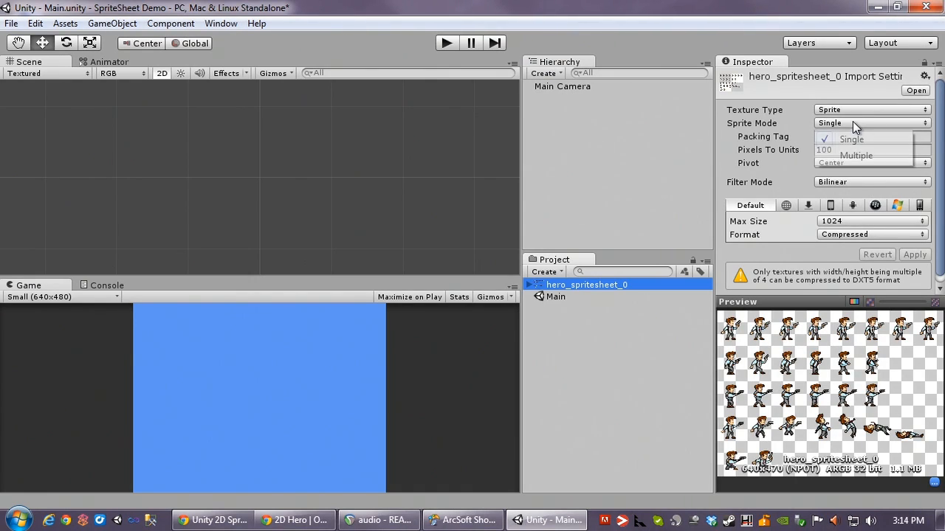
pyautogui.click(856, 155)
pyautogui.click(893, 168)
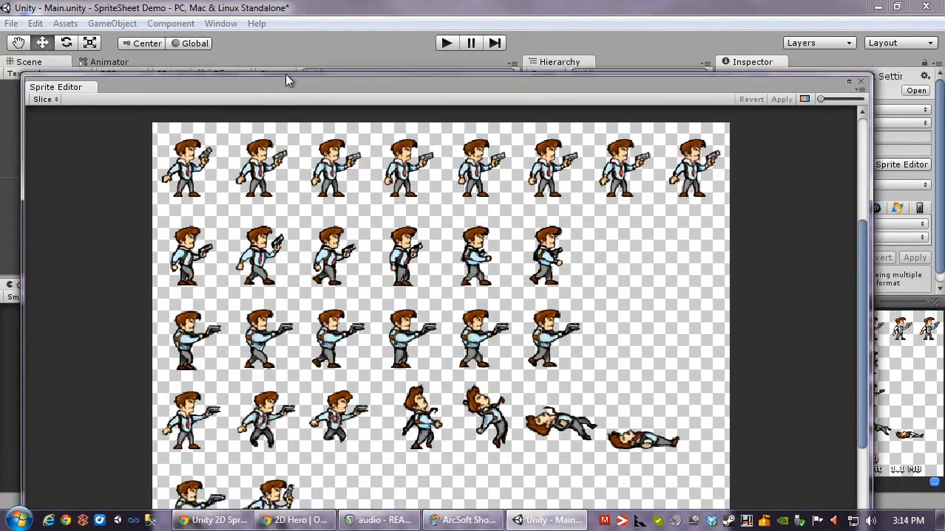
pyautogui.moveTo(286, 81); pyautogui.dragTo(281, 16)
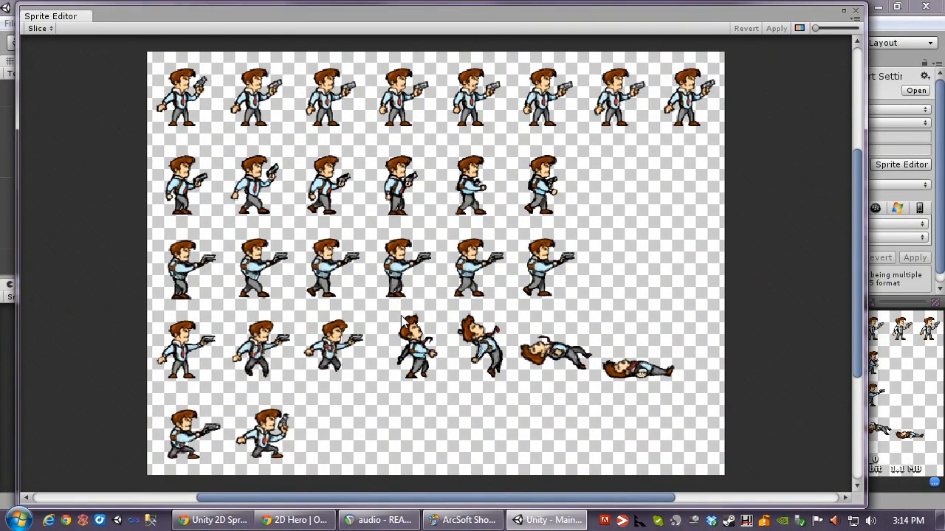
# Step: Switch to the browser to view the 2D Hero page on OpenGameArt.org, and return to the Sprite Editor
pyautogui.click(288, 527)
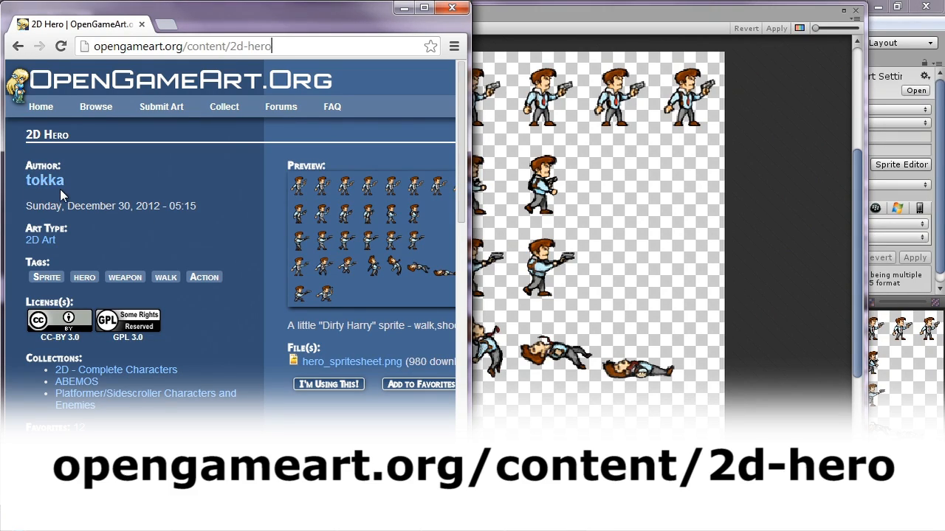
pyautogui.click(403, 8)
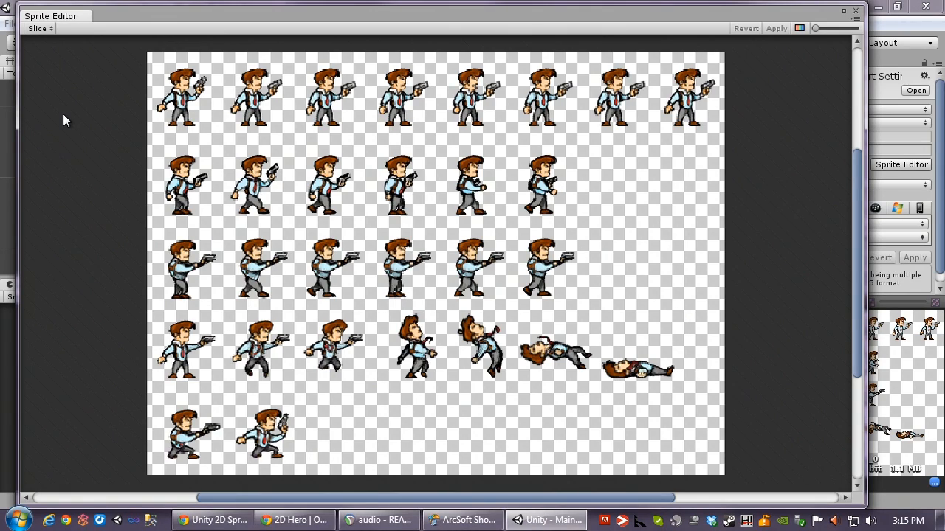
# Step: Slice the hero sprite sheet by Grid with a pixel size of X 80 and Y 97, and apply the slicing
pyautogui.click(40, 28)
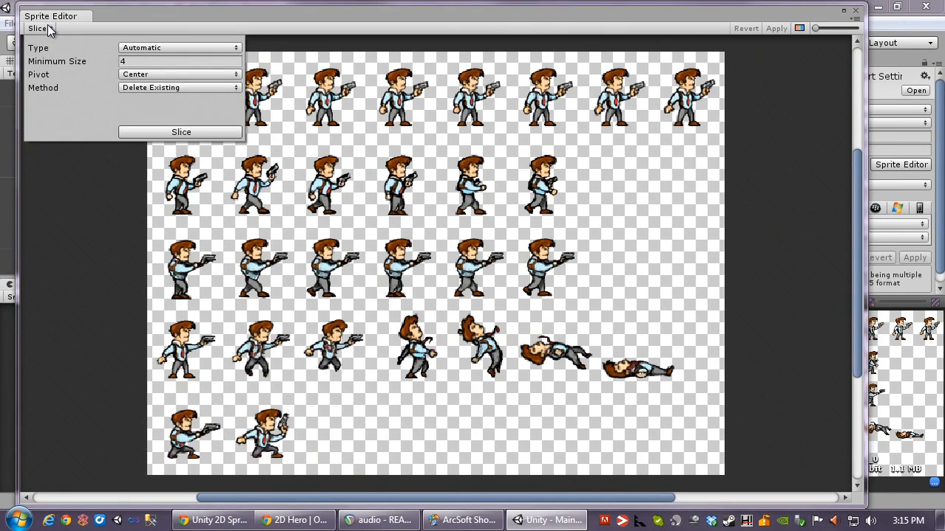
pyautogui.click(181, 47)
pyautogui.click(180, 77)
pyautogui.click(126, 64)
pyautogui.write('80')
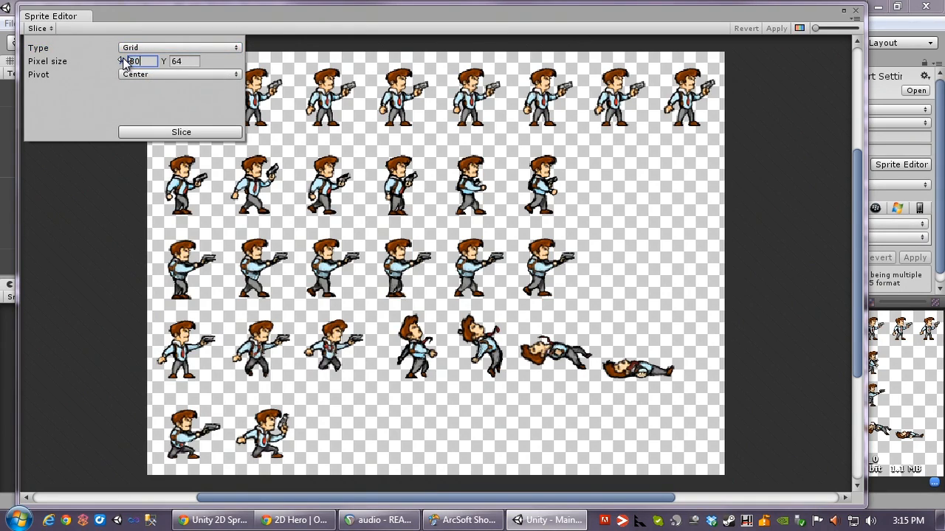
pyautogui.press('Tab')
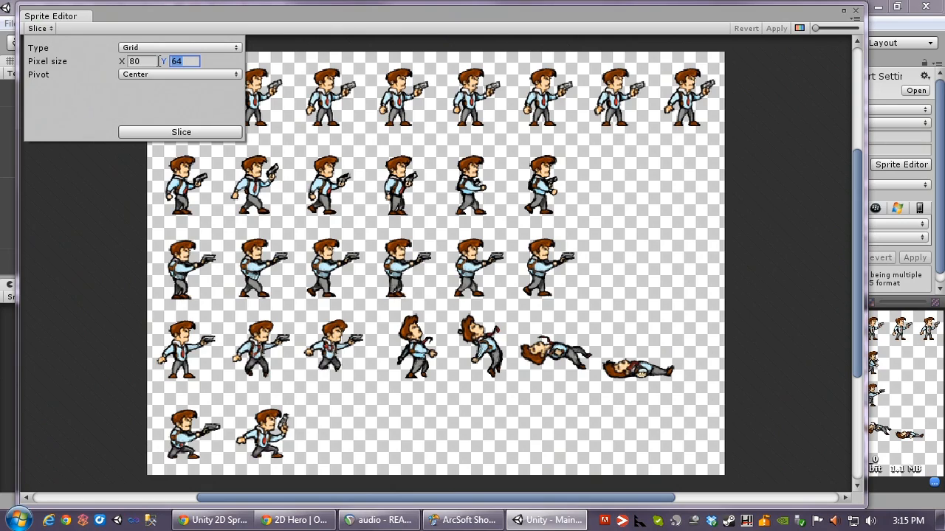
pyautogui.write('97')
pyautogui.click(164, 133)
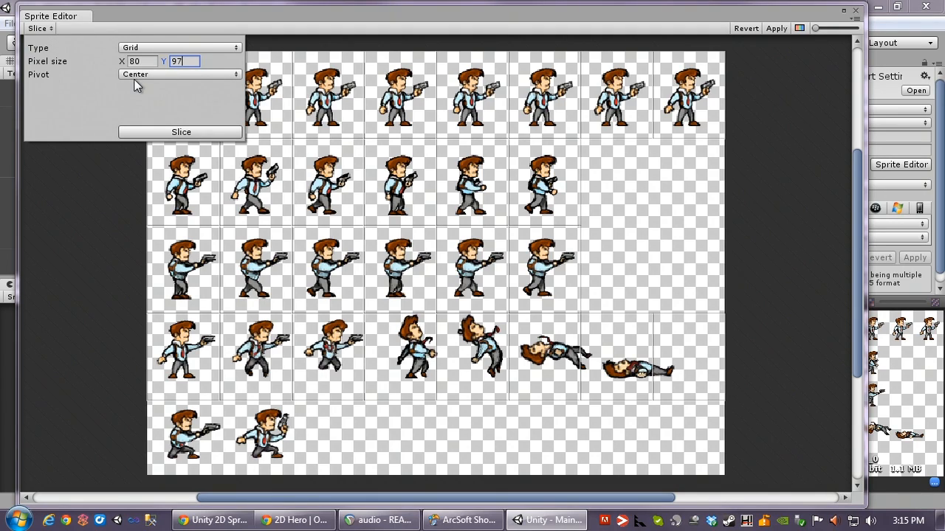
pyautogui.click(50, 30)
pyautogui.click(776, 28)
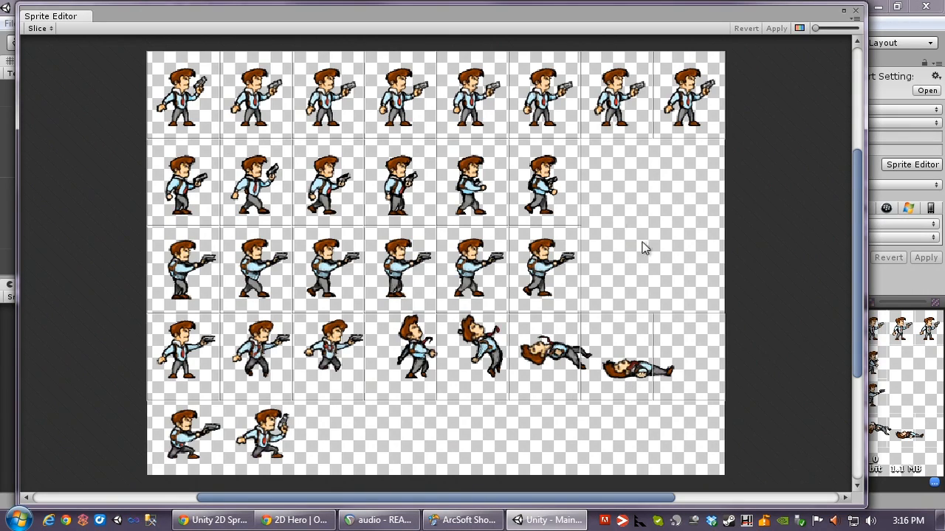
# Step: Reslice the hero sprite sheet with the Automatic type, minimum size 4, center pivot and the Delete Existing method
pyautogui.click(40, 28)
pyautogui.click(131, 47)
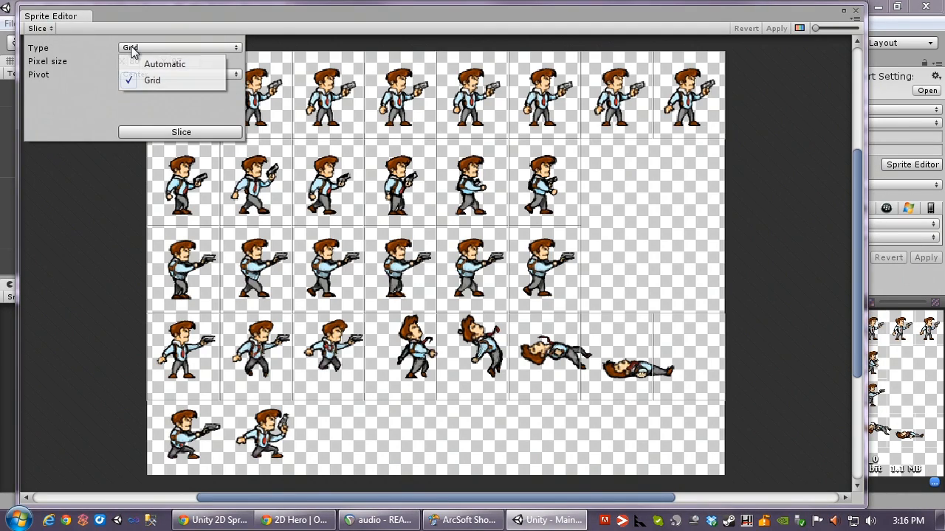
pyautogui.click(164, 65)
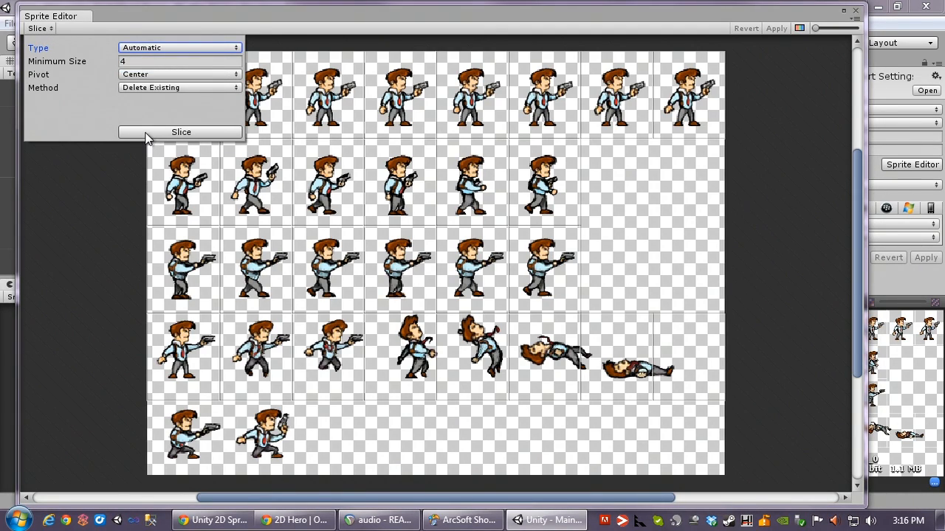
pyautogui.click(146, 133)
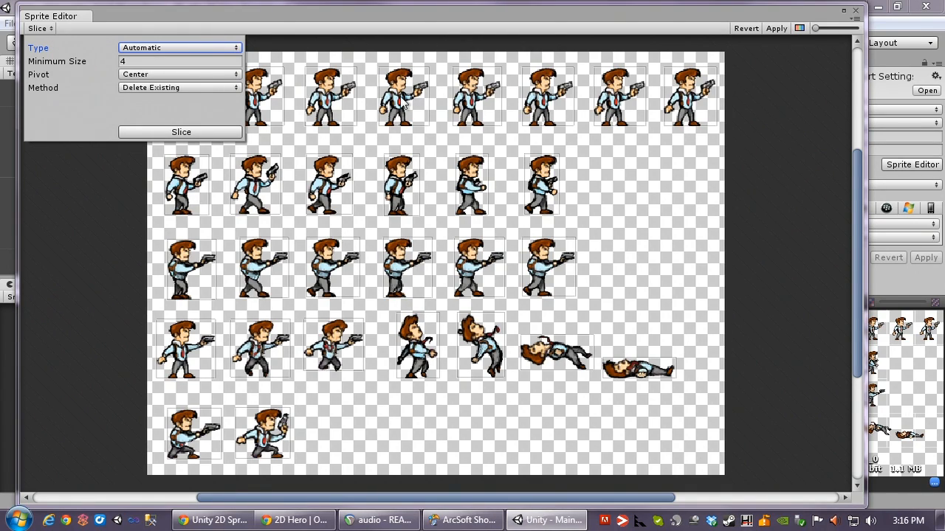
# Step: Examine the automatically sliced sprites in the sheet's first row, comparing the position and size of their slice rectangles
pyautogui.click(332, 108)
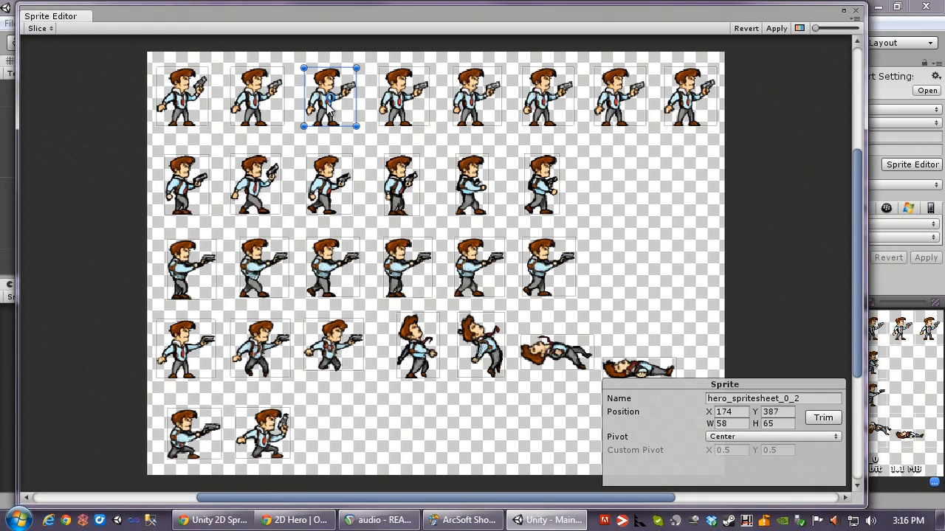
pyautogui.click(402, 109)
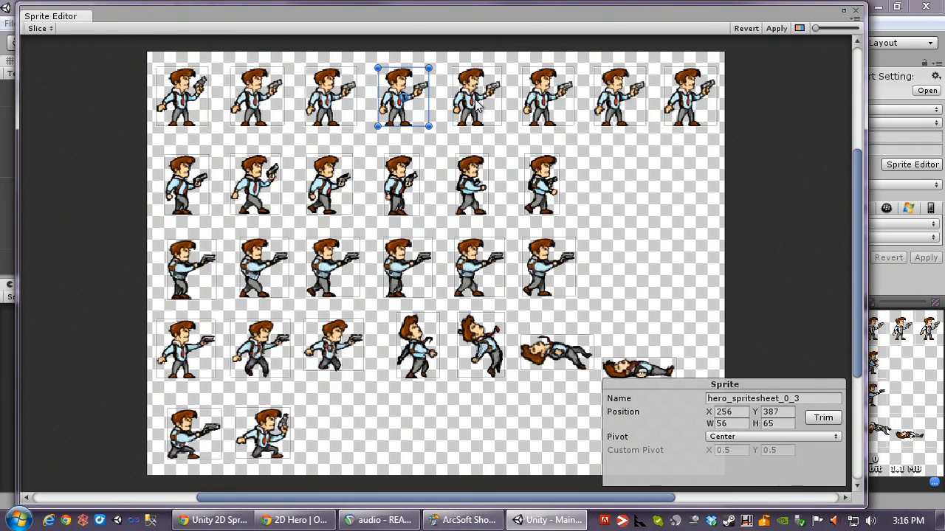
pyautogui.click(477, 104)
pyautogui.click(339, 108)
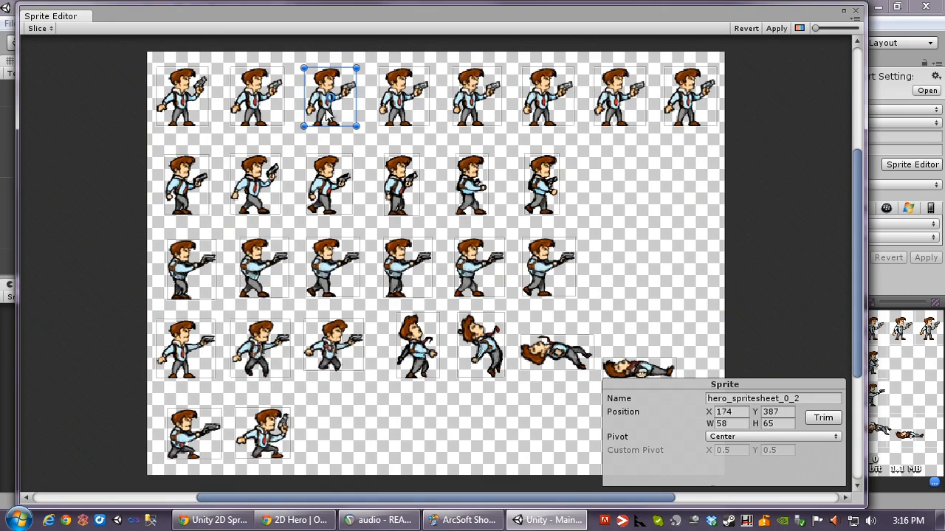
pyautogui.click(254, 104)
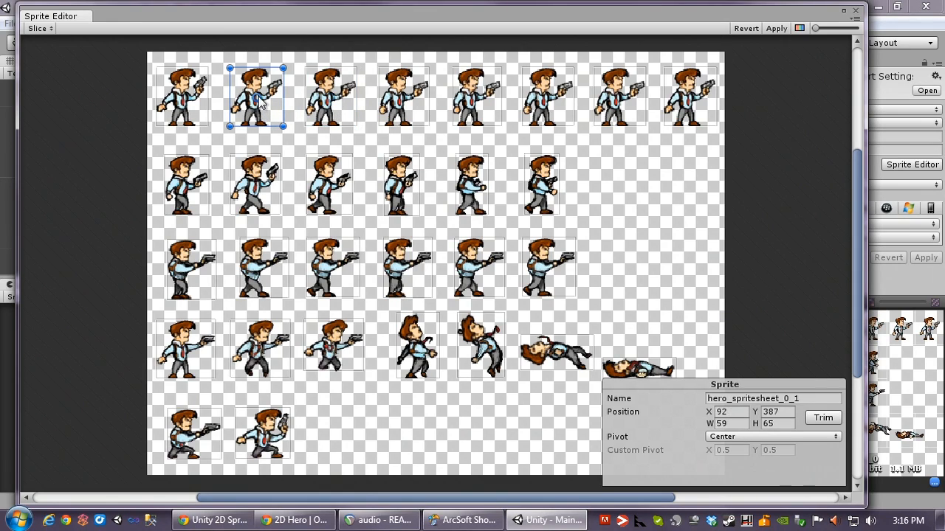
pyautogui.click(185, 109)
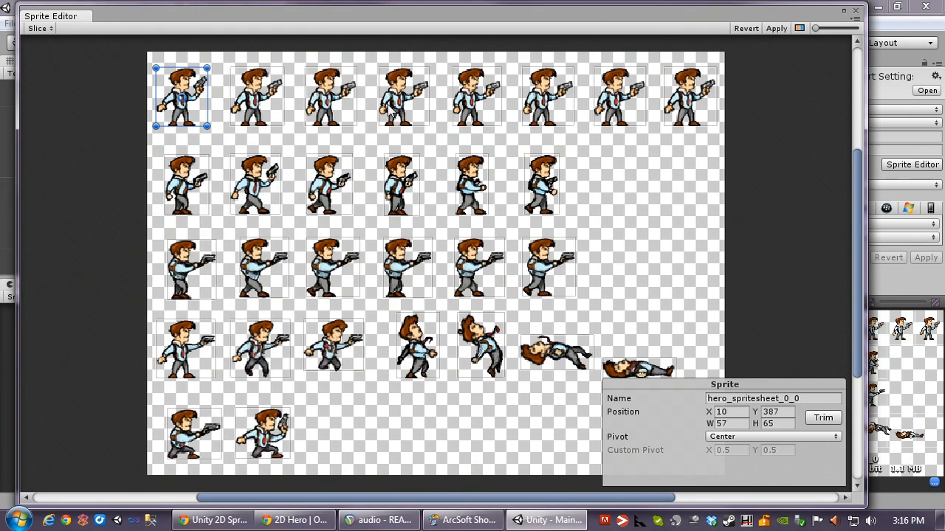
pyautogui.click(401, 106)
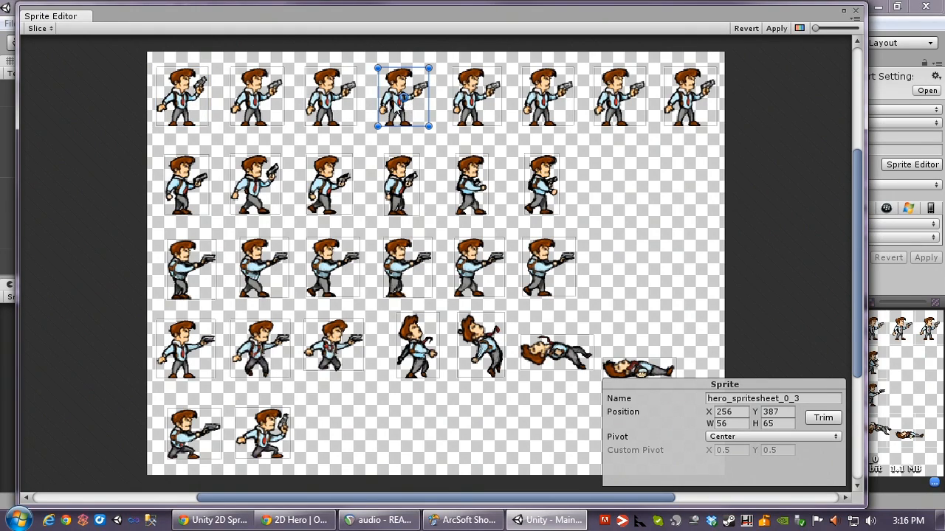
pyautogui.click(331, 111)
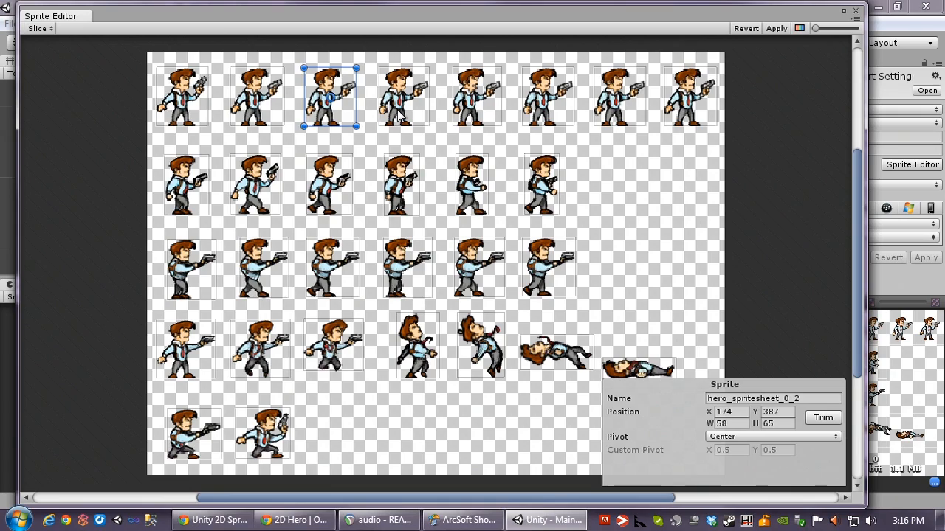
pyautogui.click(399, 116)
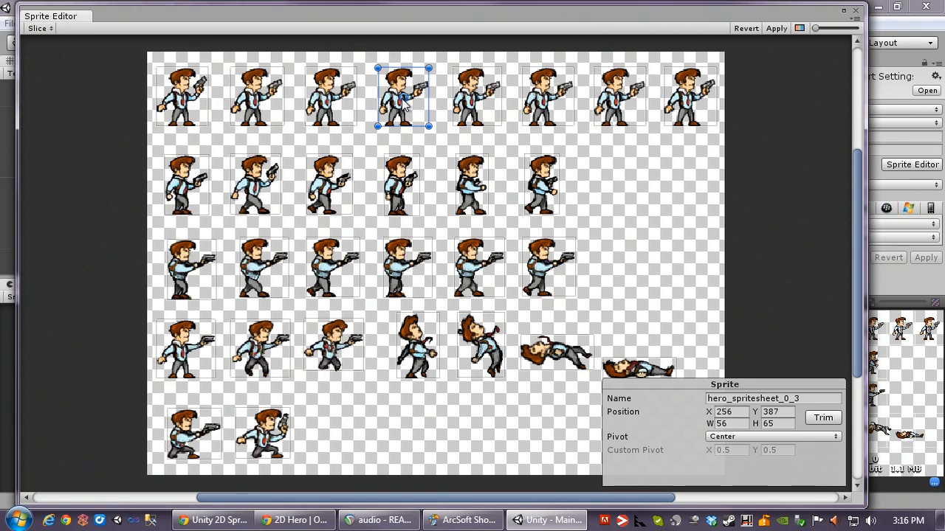
# Step: Give the fourth sprite in the first row a custom pivot of X 0.41 and Y 0.53
pyautogui.moveTo(402, 105)
pyautogui.mouseDown()
pyautogui.moveTo(388, 98)
pyautogui.moveTo(403, 97)
pyautogui.moveTo(389, 75)
pyautogui.moveTo(392, 101)
pyautogui.moveTo(390, 82)
pyautogui.moveTo(402, 102)
pyautogui.mouseUp()
pyautogui.click(727, 437)
pyautogui.click(742, 436)
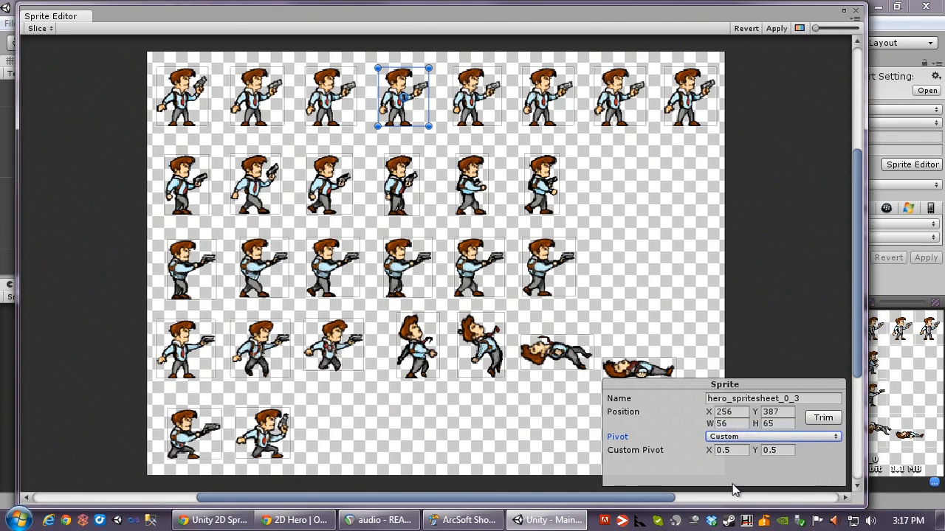
pyautogui.moveTo(708, 455); pyautogui.dragTo(710, 455)
pyautogui.click(761, 456)
pyautogui.write('3')
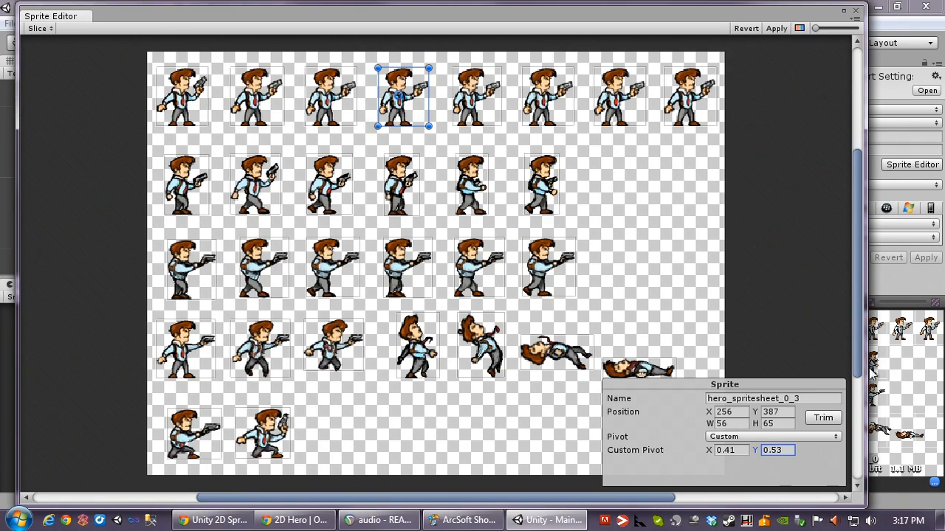
# Step: Reslice the hero sprite sheet by Grid with pixel size X 80, Y 97 and center pivot, apply it and close the Sprite Editor
pyautogui.click(747, 284)
pyautogui.click(36, 28)
pyautogui.click(147, 48)
pyautogui.click(150, 80)
pyautogui.click(199, 133)
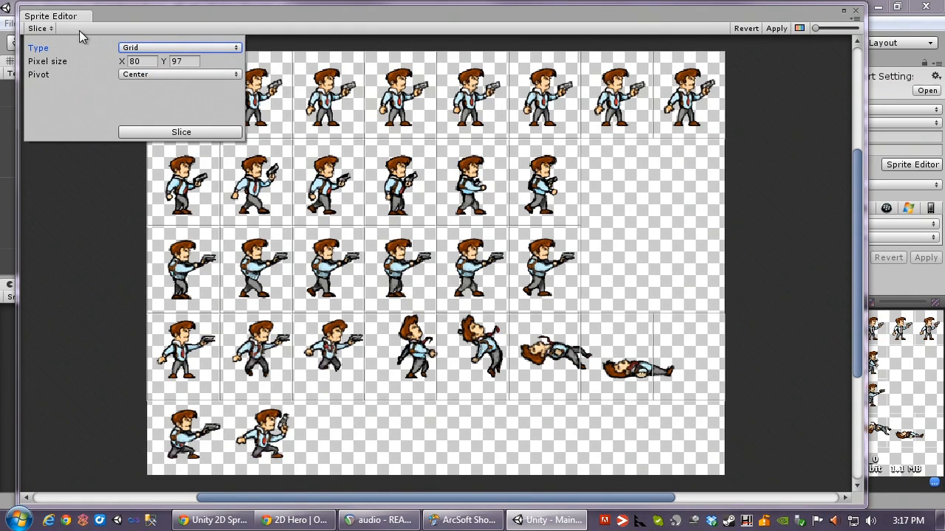
pyautogui.click(52, 29)
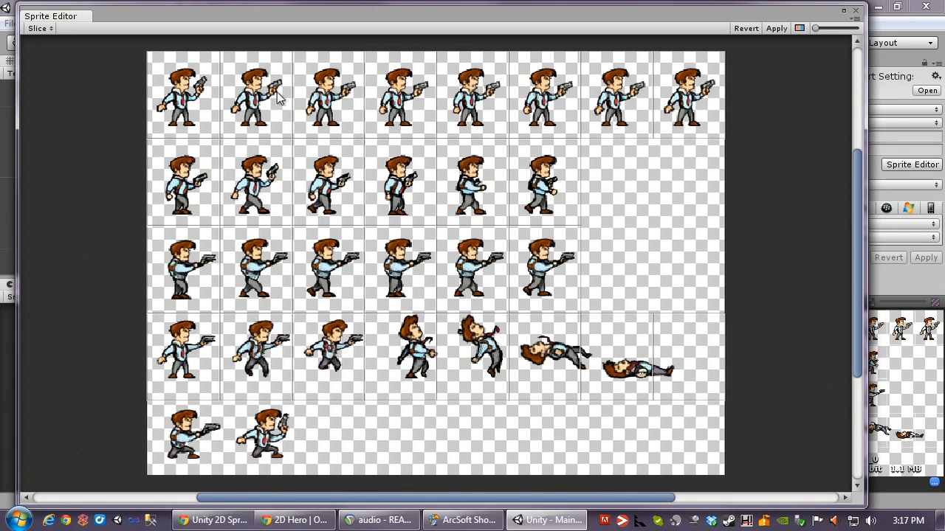
pyautogui.click(775, 28)
pyautogui.click(855, 10)
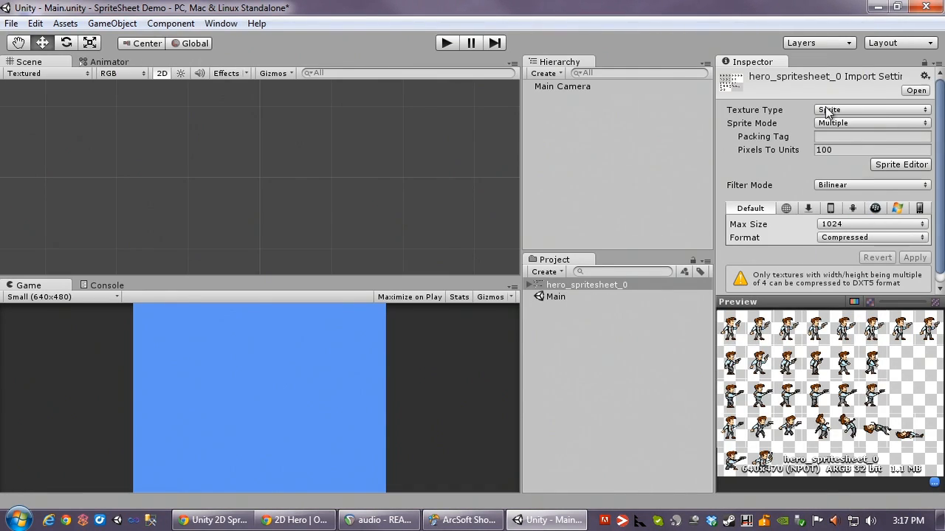
# Step: Set the hero sprite sheet's filter mode to Point and its format to Truecolor, and apply the import settings
pyautogui.click(836, 186)
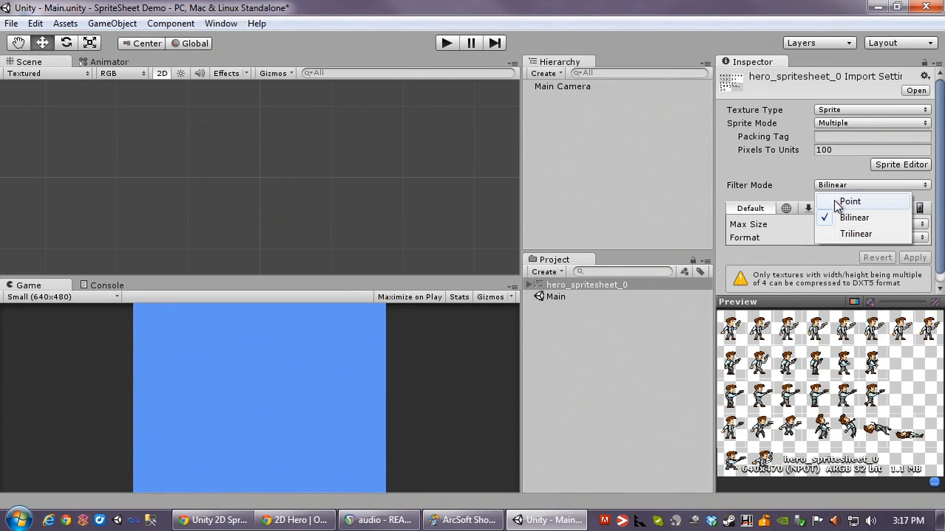
pyautogui.click(849, 201)
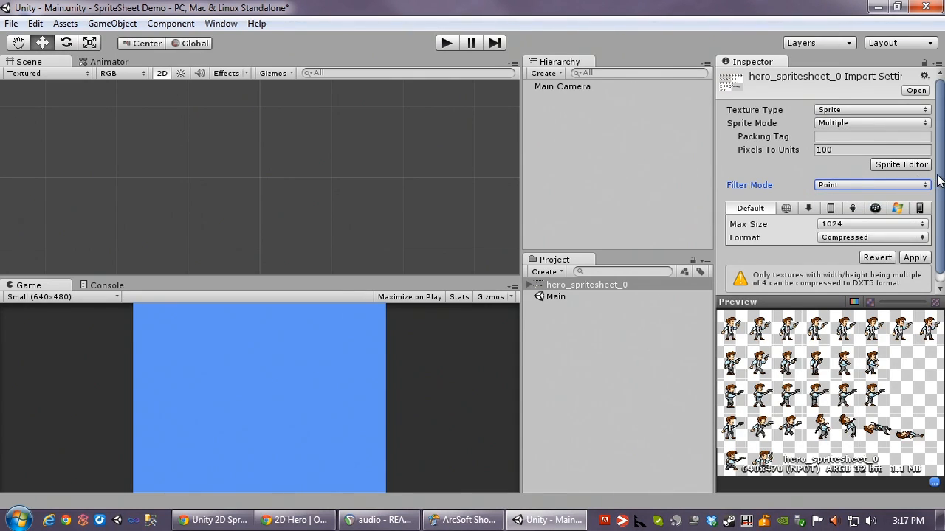
pyautogui.scroll(-1, 939, 182)
pyautogui.click(834, 228)
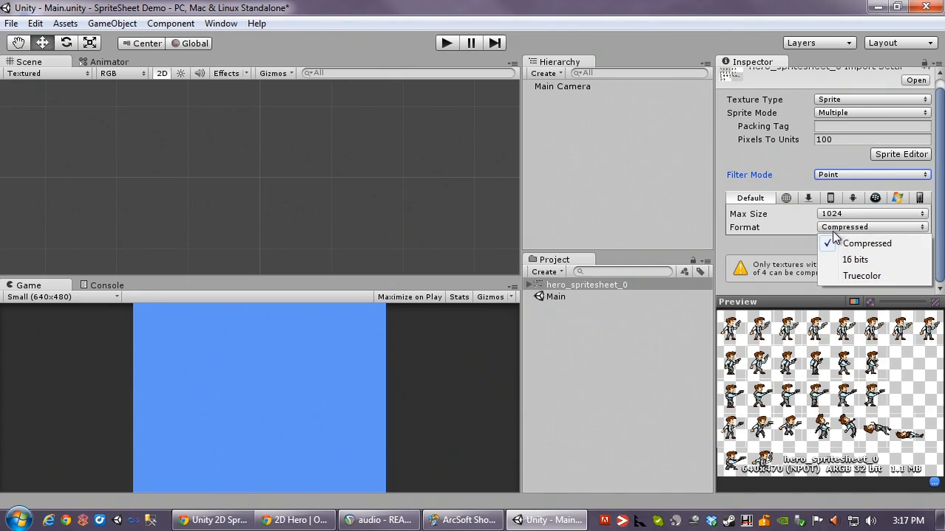
pyautogui.click(838, 277)
pyautogui.click(915, 247)
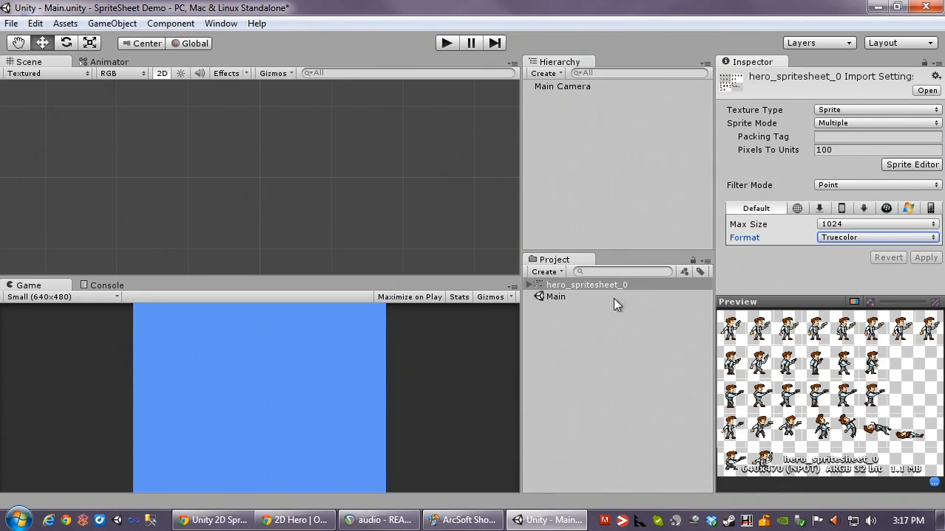
# Step: Expand the hero sprite sheet in the project and step back and forth through its sliced sprites to examine the animation frames in the preview
pyautogui.click(533, 285)
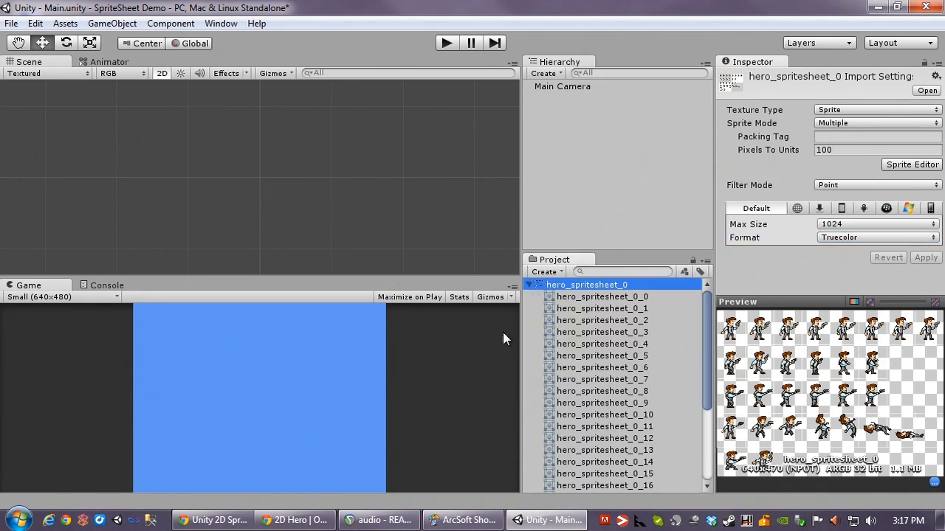
pyautogui.click(648, 298)
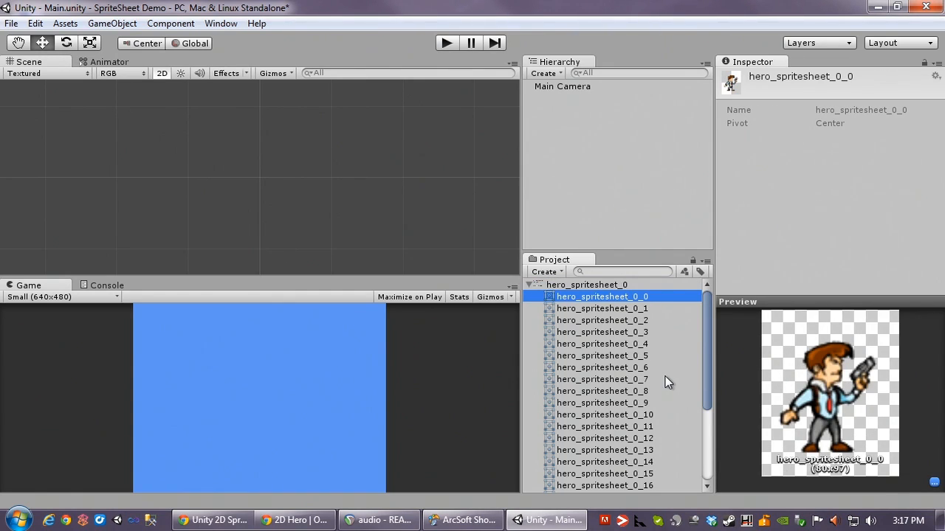
pyautogui.press('Down')
pyautogui.press('Down')
pyautogui.press('Down')
pyautogui.press('Down')
pyautogui.press('Down')
pyautogui.press('Down')
pyautogui.press('Up')
pyautogui.press('Up')
pyautogui.press('Up')
pyautogui.press('Up')
pyautogui.press('Up')
pyautogui.press('Up')
pyautogui.press('Down')
pyautogui.press('Down')
pyautogui.press('Down')
pyautogui.press('Down')
pyautogui.press('Up')
pyautogui.press('Up')
pyautogui.press('Up')
pyautogui.press('Down')
pyautogui.press('Down')
pyautogui.press('Down')
pyautogui.press('Down')
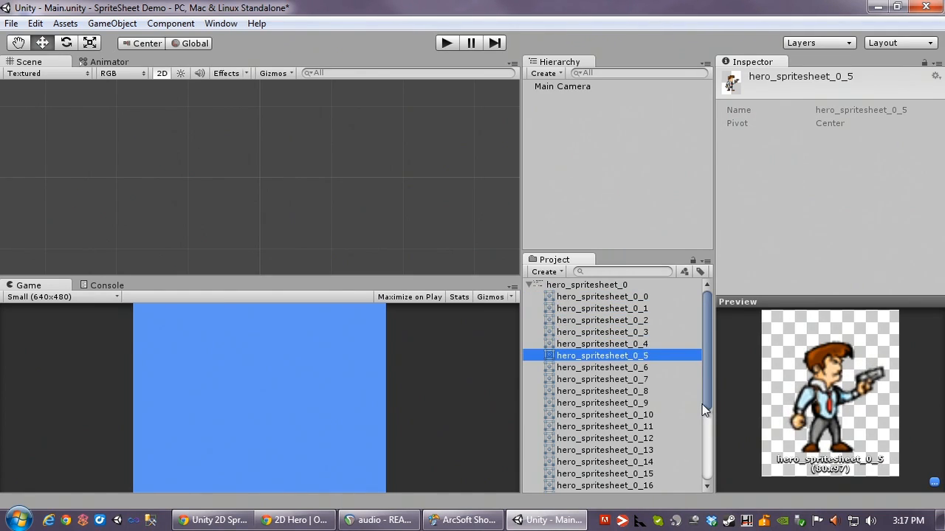
pyautogui.press('Down')
pyautogui.press('Down')
pyautogui.press('Down')
pyautogui.press('Up')
pyautogui.press('Down')
pyautogui.press('Down')
pyautogui.press('Down')
pyautogui.press('Down')
pyautogui.press('Down')
pyautogui.press('Down')
pyautogui.press('Down')
pyautogui.press('Up')
pyautogui.press('Up')
pyautogui.press('Down')
pyautogui.press('Down')
pyautogui.press('Down')
pyautogui.press('Down')
pyautogui.press('Down')
pyautogui.press('Up')
pyautogui.press('Up')
pyautogui.press('Up')
pyautogui.press('Up')
pyautogui.press('Down')
pyautogui.press('Down')
pyautogui.press('Down')
pyautogui.press('Down')
pyautogui.press('Up')
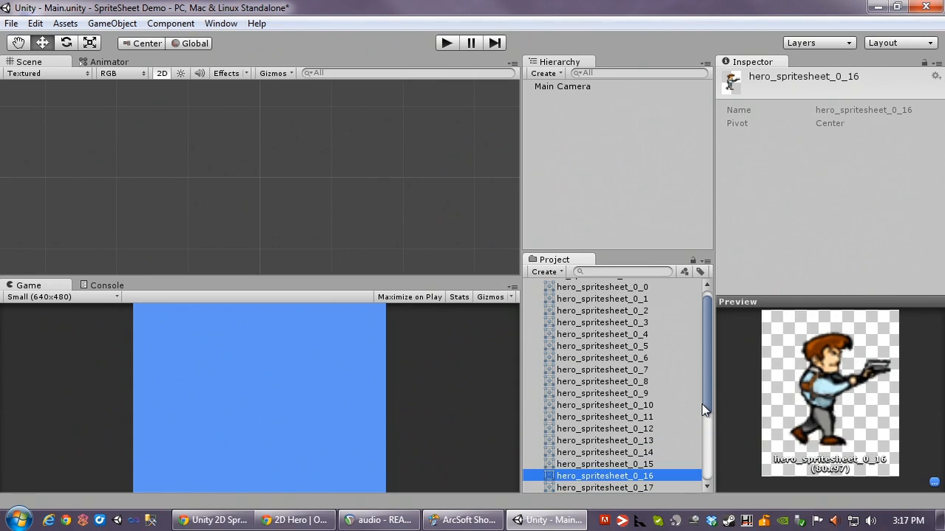
pyautogui.press('Up')
pyautogui.press('Up')
pyautogui.press('Up')
pyautogui.press('Up')
pyautogui.press('Up')
pyautogui.press('Up')
pyautogui.press('Up')
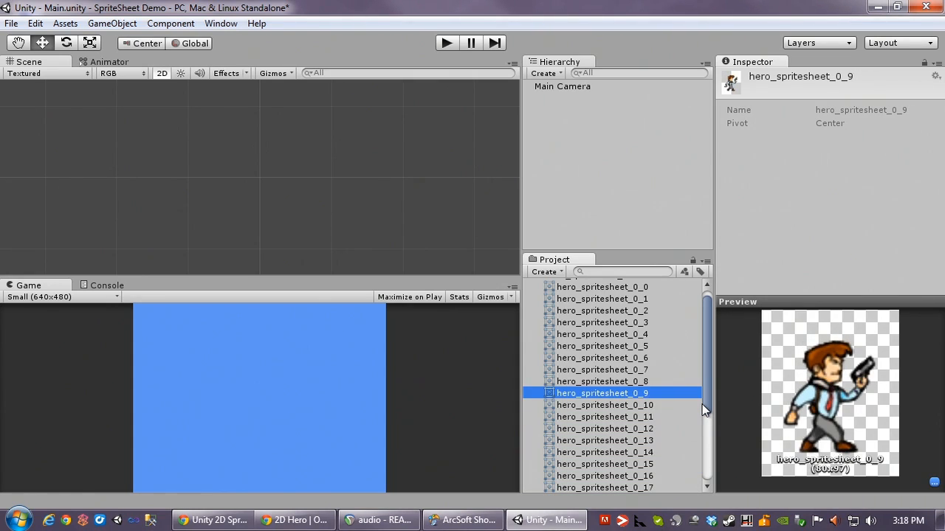
pyautogui.press('Up')
pyautogui.press('Up')
pyautogui.press('Up')
pyautogui.press('Down')
pyautogui.press('Down')
pyautogui.press('Down')
pyautogui.press('Down')
pyautogui.press('Down')
pyautogui.press('Down')
pyautogui.press('Down')
pyautogui.press('Down')
pyautogui.press('Down')
pyautogui.press('Down')
pyautogui.press('Down')
pyautogui.press('Down')
pyautogui.press('Down')
pyautogui.press('Down')
pyautogui.press('Down')
pyautogui.press('Down')
pyautogui.press('Down')
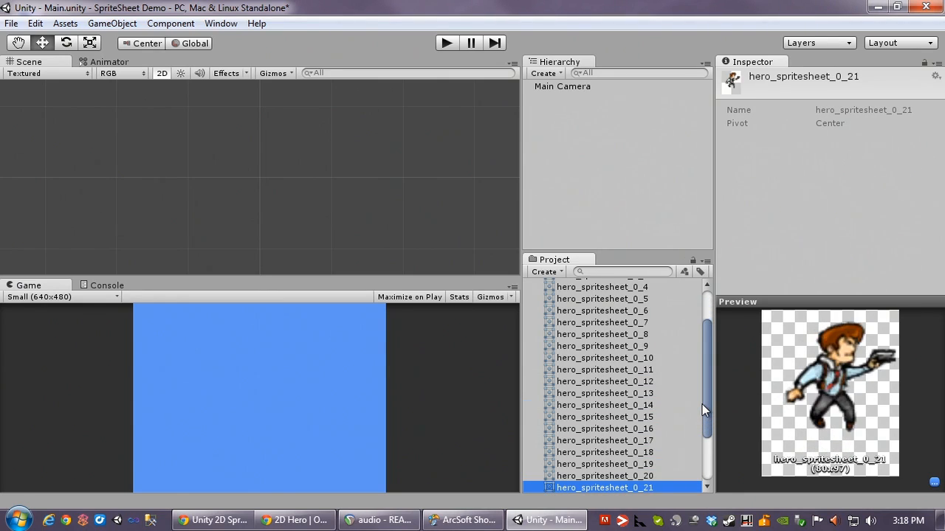
pyautogui.press('Up')
pyautogui.press('Up')
pyautogui.press('Up')
pyautogui.press('Up')
pyautogui.press('Up')
pyautogui.press('Up')
pyautogui.press('Up')
pyautogui.press('Up')
pyautogui.press('Up')
pyautogui.press('Up')
pyautogui.press('Up')
pyautogui.press('Up')
pyautogui.press('Up')
pyautogui.press('Up')
pyautogui.press('Up')
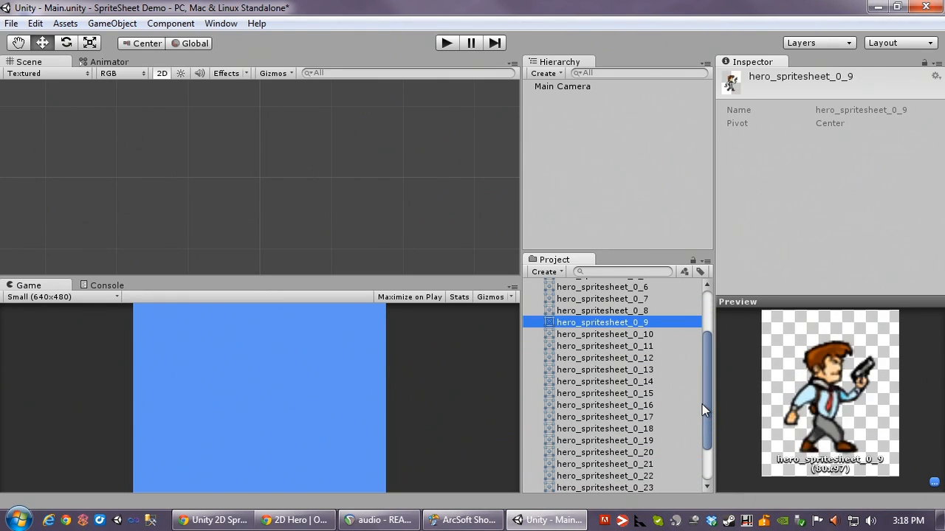
pyautogui.press('Up')
pyautogui.press('Up')
pyautogui.press('Up')
pyautogui.press('Up')
pyautogui.press('Up')
pyautogui.press('Up')
pyautogui.press('Up')
pyautogui.press('Up')
pyautogui.press('Up')
pyautogui.press('Down')
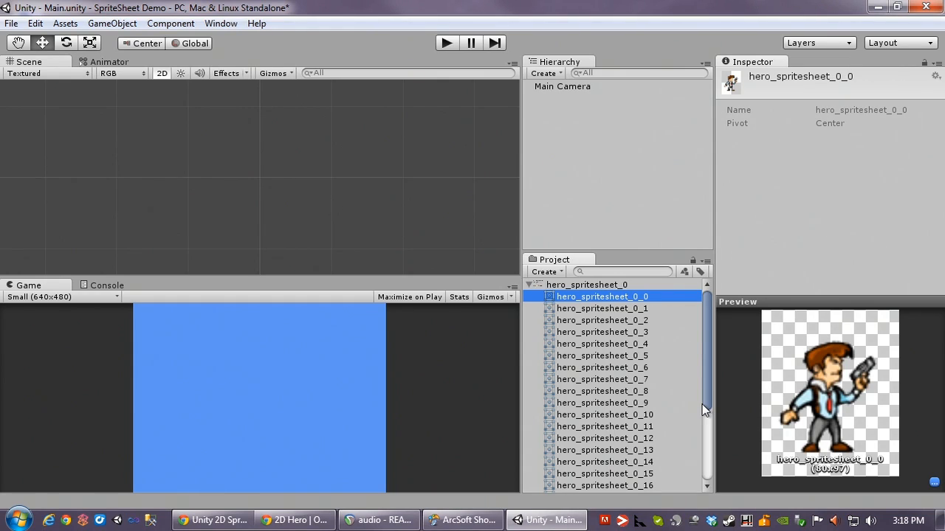
pyautogui.press('Down')
pyautogui.press('Down')
pyautogui.press('Down')
pyautogui.press('Down')
pyautogui.press('Down')
pyautogui.press('Down')
pyautogui.press('Down')
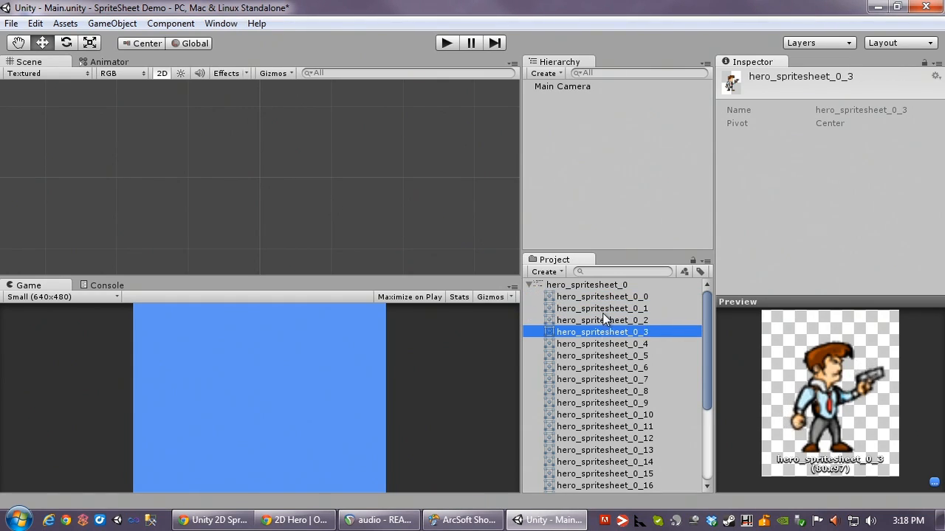
pyautogui.press('Down')
pyautogui.press('Down')
pyautogui.press('Down')
pyautogui.press('Down')
pyautogui.press('Down')
pyautogui.press('Down')
pyautogui.press('Down')
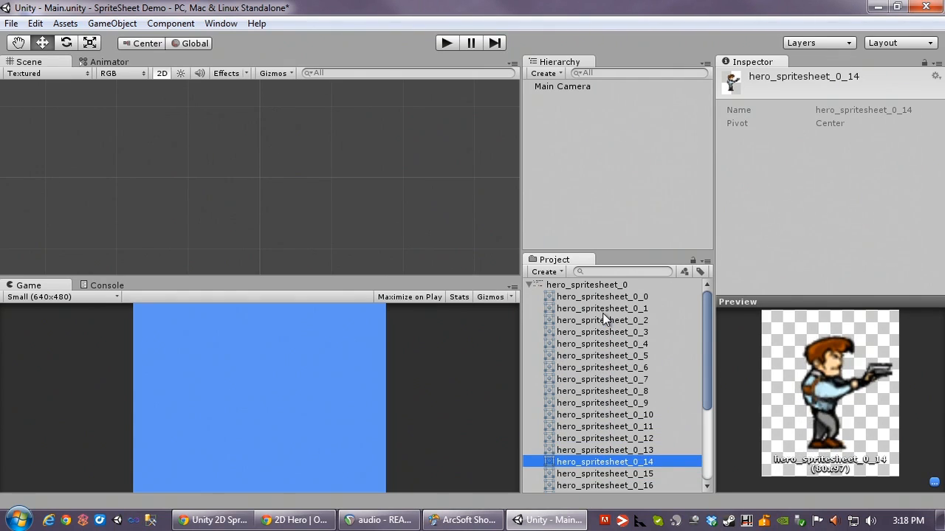
# Step: Step back up through the sliced sprites from the fifteenth to the parent hero sprite sheet, examining each frame in the preview
pyautogui.press('Up')
pyautogui.press('Up')
pyautogui.press('Up')
pyautogui.press('Up')
pyautogui.press('Up')
pyautogui.press('Up')
pyautogui.press('Up')
pyautogui.press('Up')
pyautogui.press('Up')
pyautogui.press('Up')
pyautogui.press('Up')
pyautogui.press('Up')
pyautogui.press('Up')
pyautogui.press('Up')
pyautogui.press('Up')
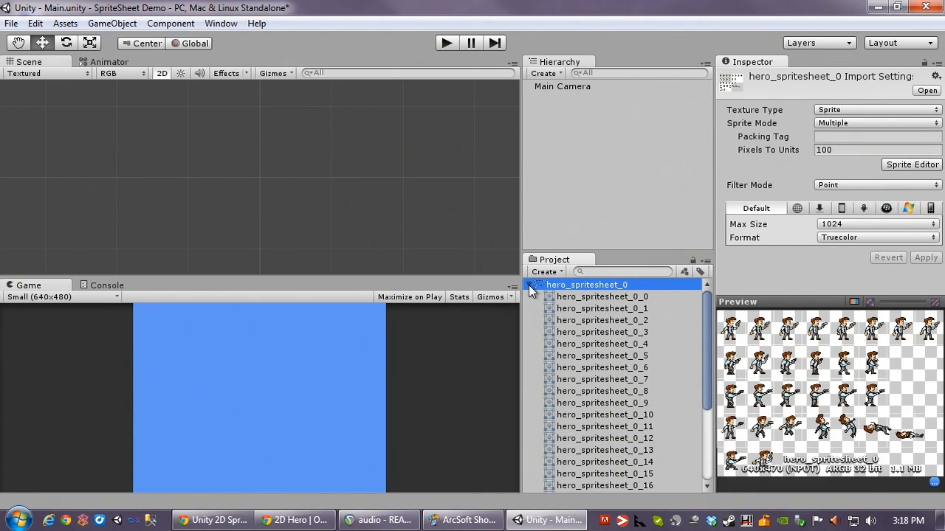
# Step: Add the first sliced sprite, hero_spritesheet_0_0, to the scene as a new game object
pyautogui.click(529, 285)
pyautogui.click(528, 285)
pyautogui.click(600, 298)
pyautogui.moveTo(600, 301); pyautogui.dragTo(582, 173)
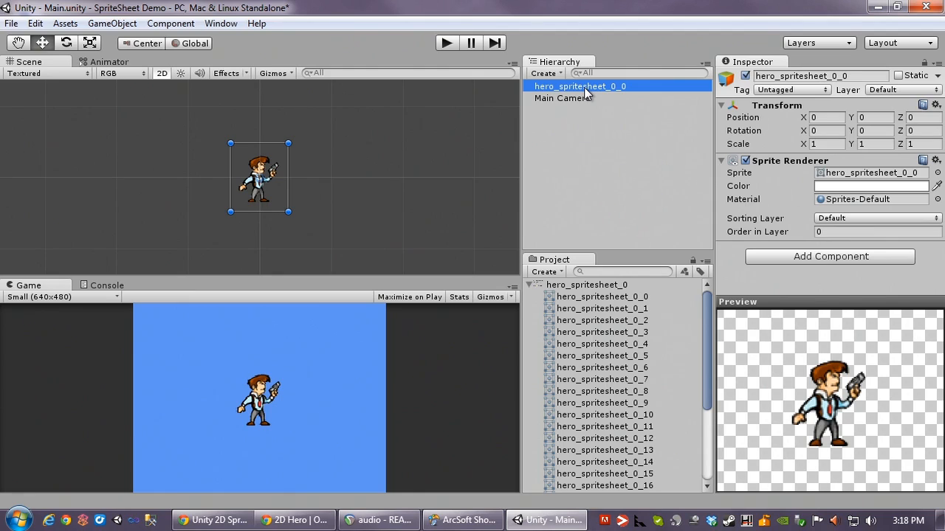
# Step: Rename the new hero sprite object as Cop Guy
pyautogui.click(851, 76)
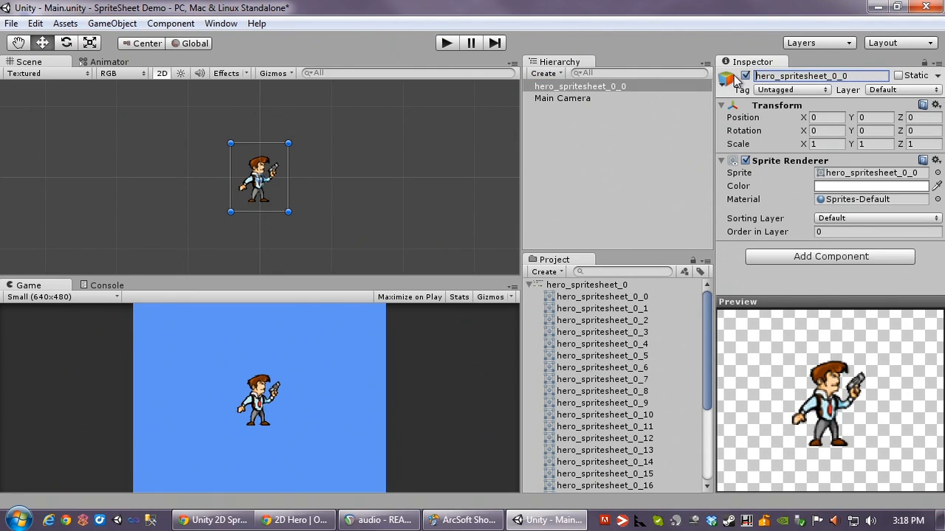
pyautogui.hotkey('ctrl', 'a')
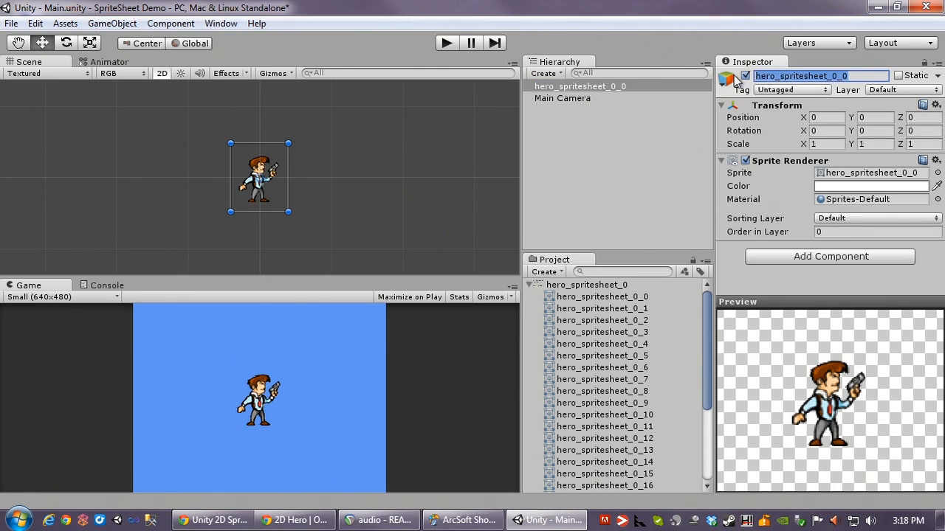
pyautogui.write('Cop Gu')
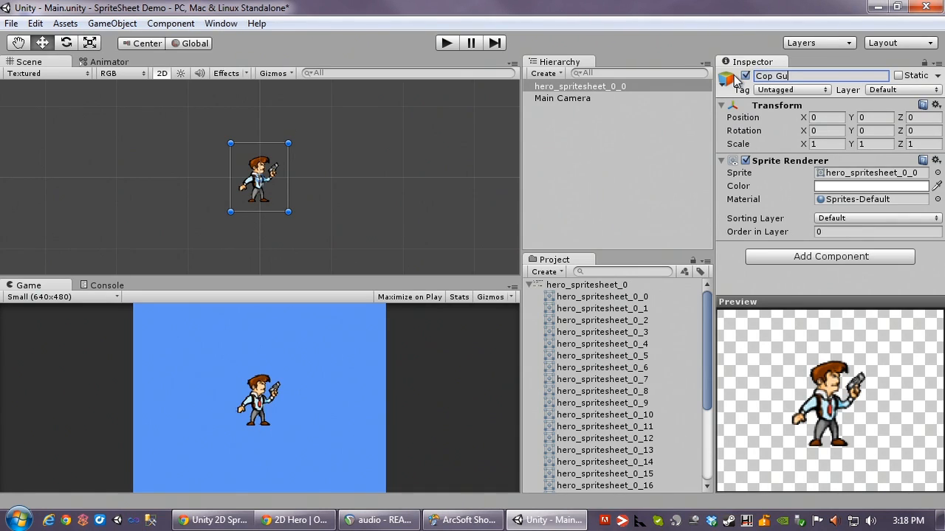
pyautogui.write('y')
pyautogui.press('Return')
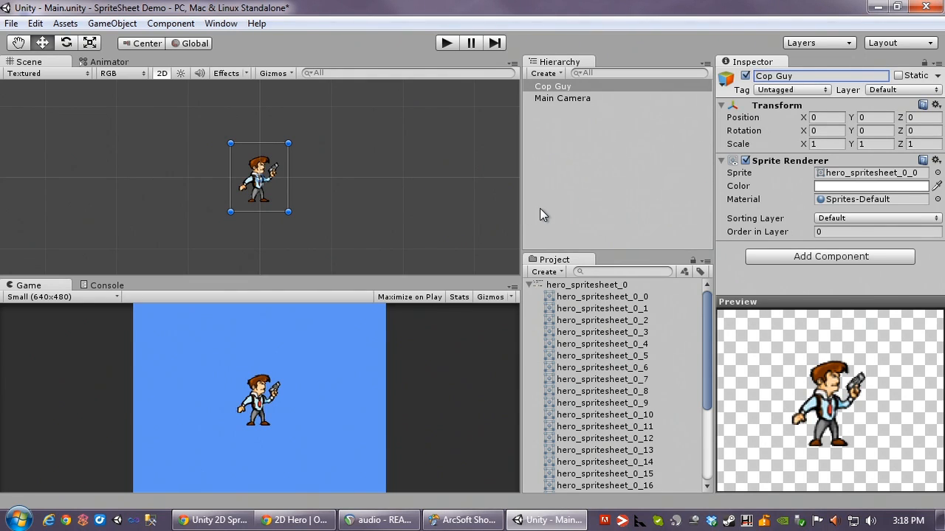
# Step: Add an Animator component from the Miscellaneous category to the Cop Guy object and bring its settings into view
pyautogui.scroll(5, 326, 205)
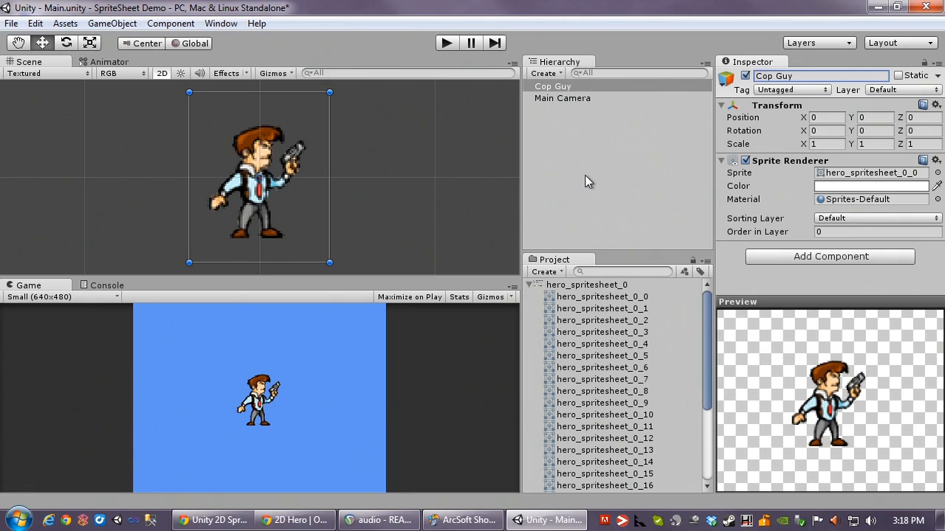
pyautogui.click(772, 258)
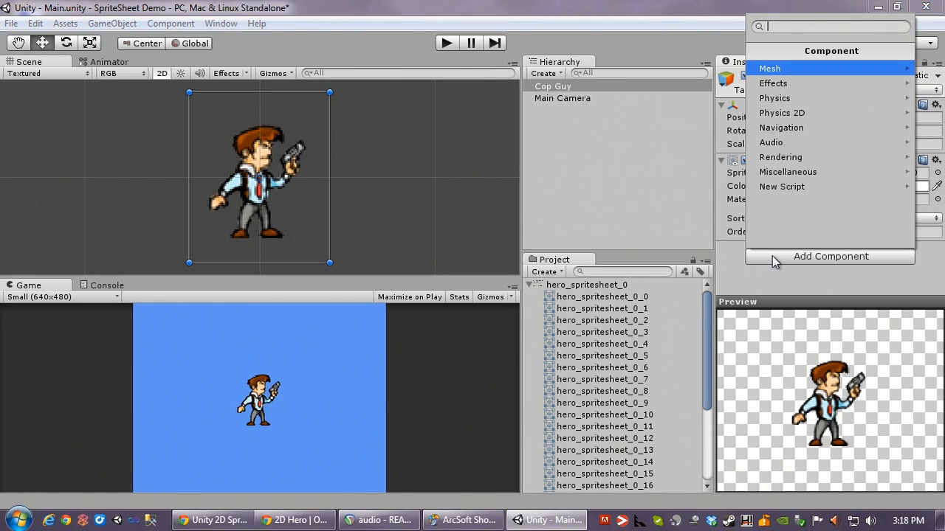
pyautogui.click(819, 170)
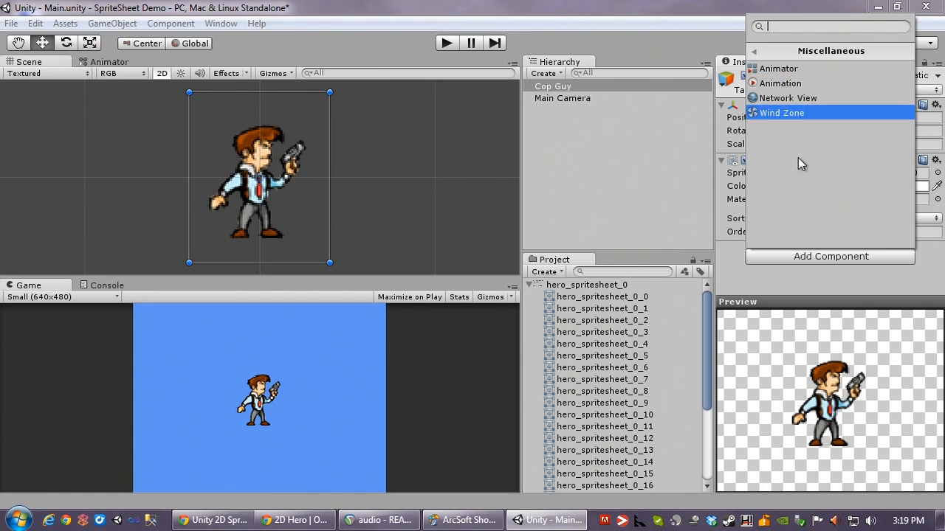
pyautogui.click(783, 69)
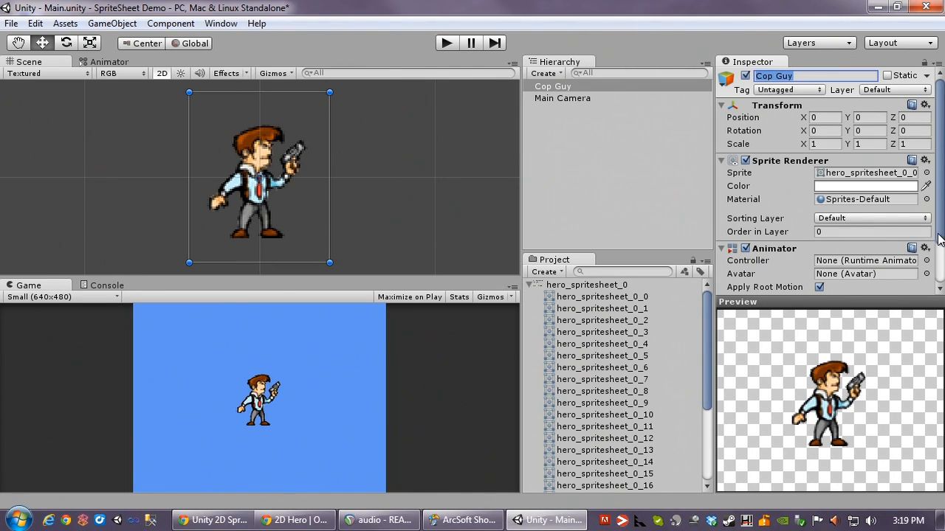
pyautogui.moveTo(939, 238); pyautogui.dragTo(939, 288)
# Step: Collapse the hero sprite sheet in the project and create an animator controller named Cop Guy Animator Controller
pyautogui.click(530, 286)
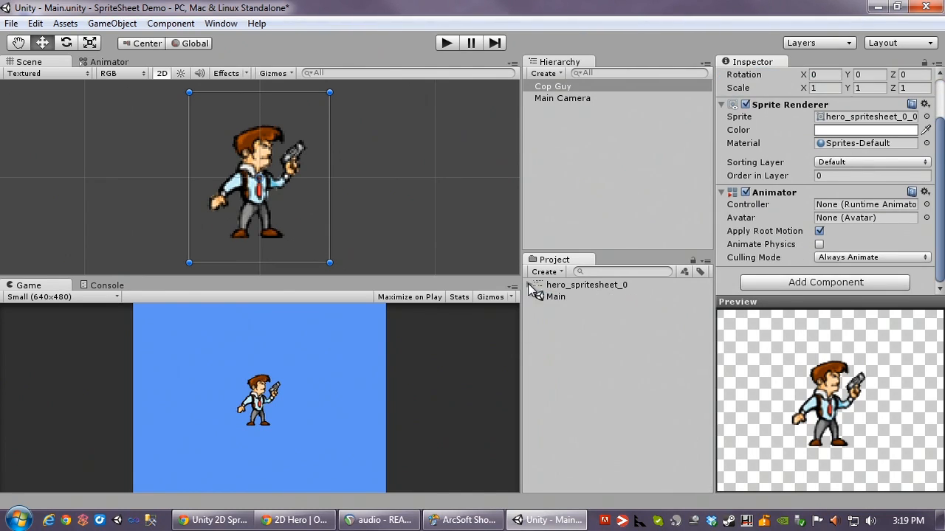
pyautogui.click(545, 331)
pyautogui.rightClick(544, 330)
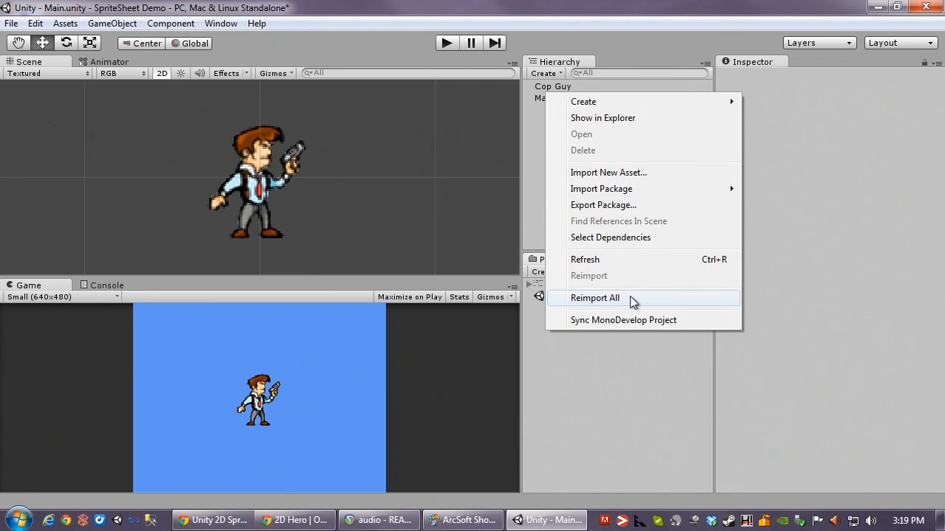
pyautogui.moveTo(620, 107)
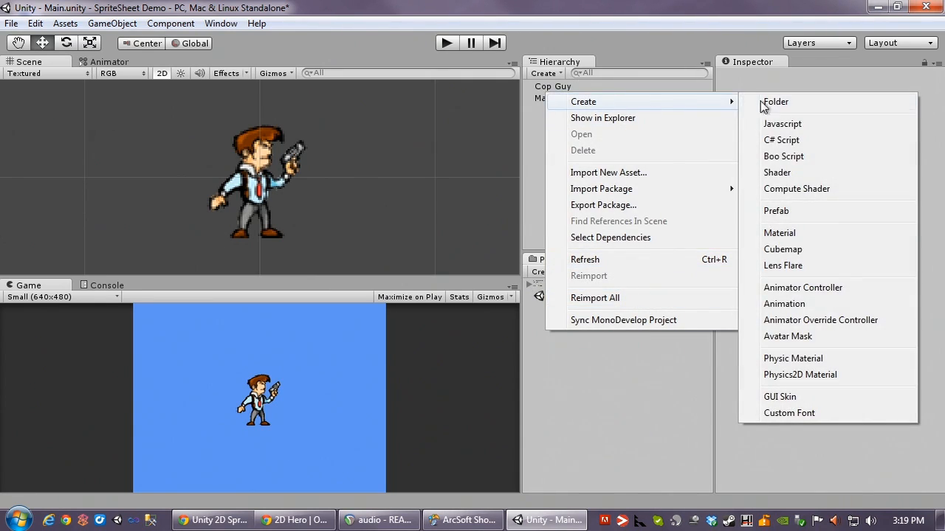
pyautogui.click(833, 289)
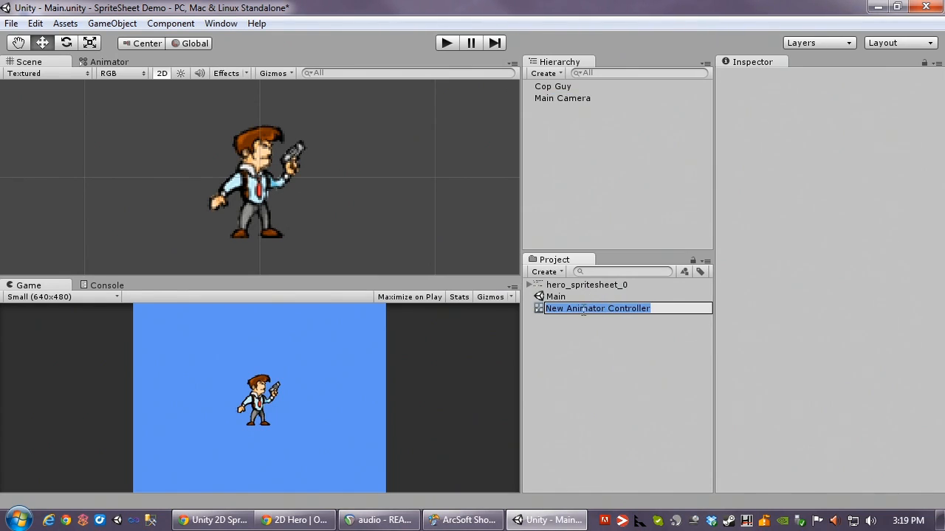
pyautogui.doubleClick(558, 310)
pyautogui.write('Cop Guy')
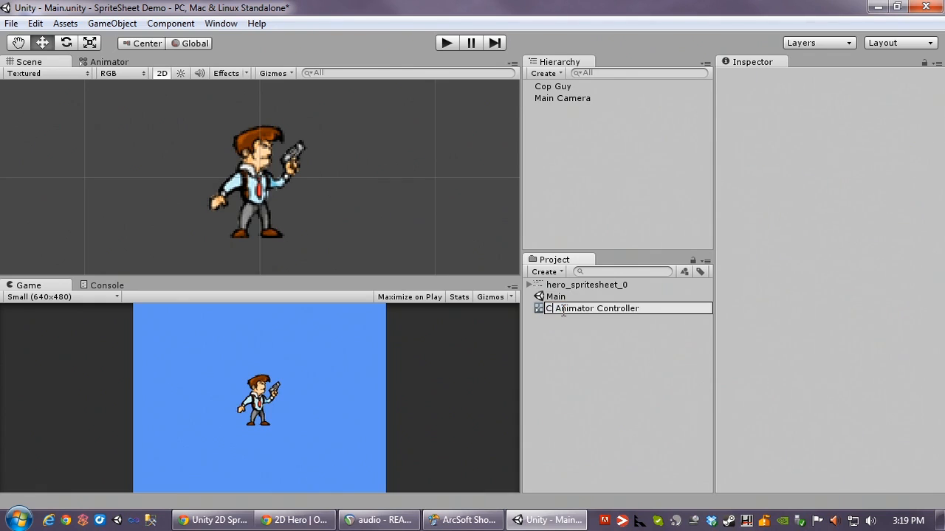
pyautogui.press('Return')
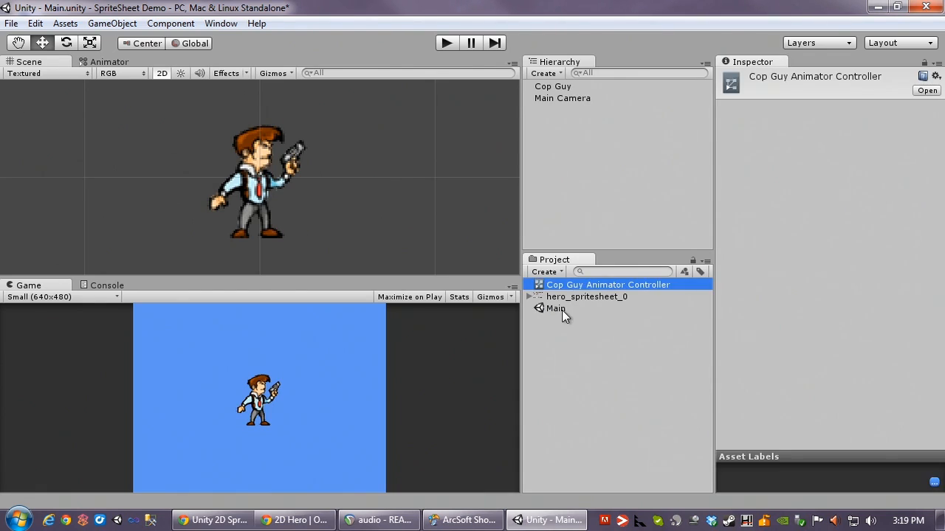
# Step: Assign the Cop Guy Animator Controller as the controller of the Cop Guy object's Animator component
pyautogui.click(559, 87)
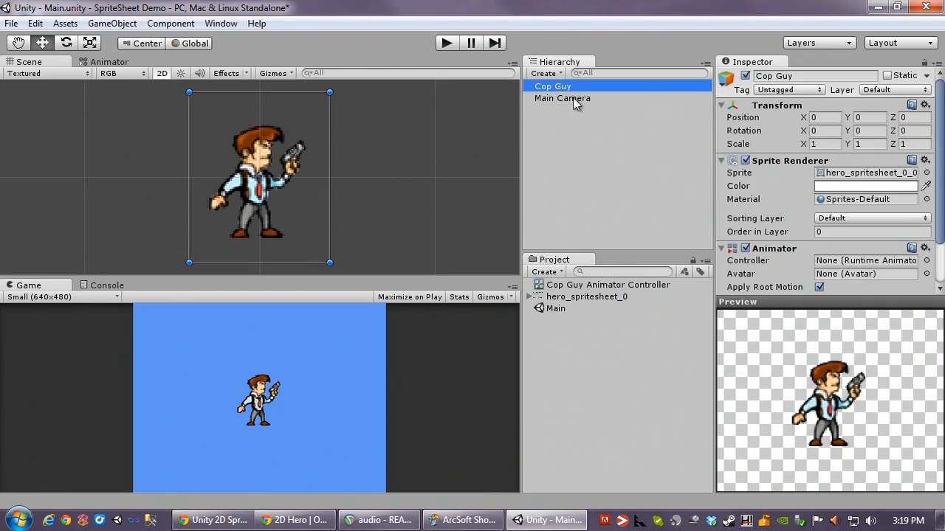
pyautogui.scroll(-3, 937, 215)
pyautogui.moveTo(617, 287); pyautogui.dragTo(846, 209)
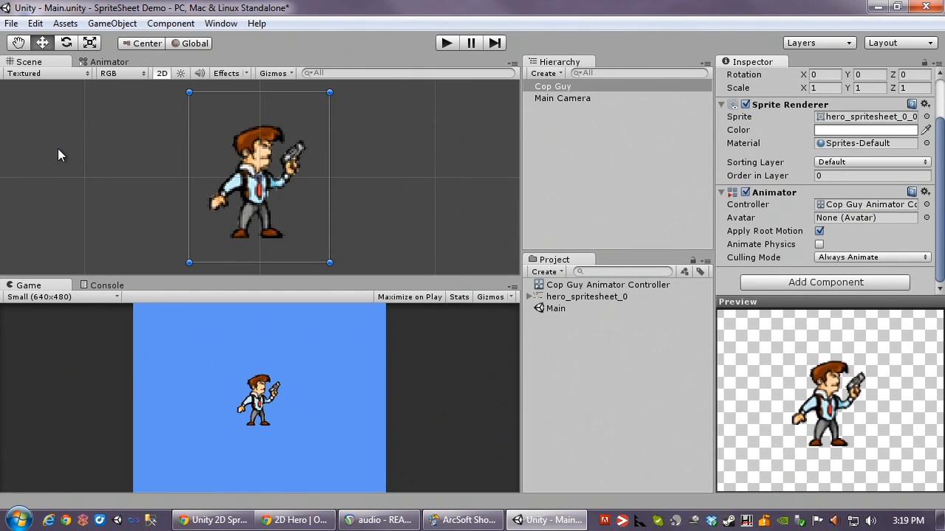
# Step: Dock the Animator view between the Game and Console views and enlarge that area by shrinking the Scene view
pyautogui.click(107, 62)
pyautogui.moveTo(107, 62); pyautogui.dragTo(95, 295)
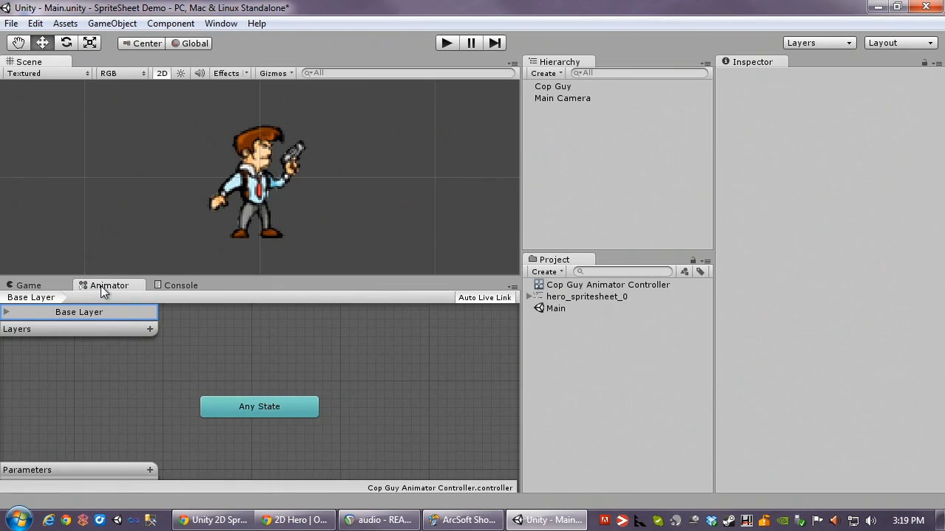
pyautogui.moveTo(215, 278); pyautogui.dragTo(224, 220)
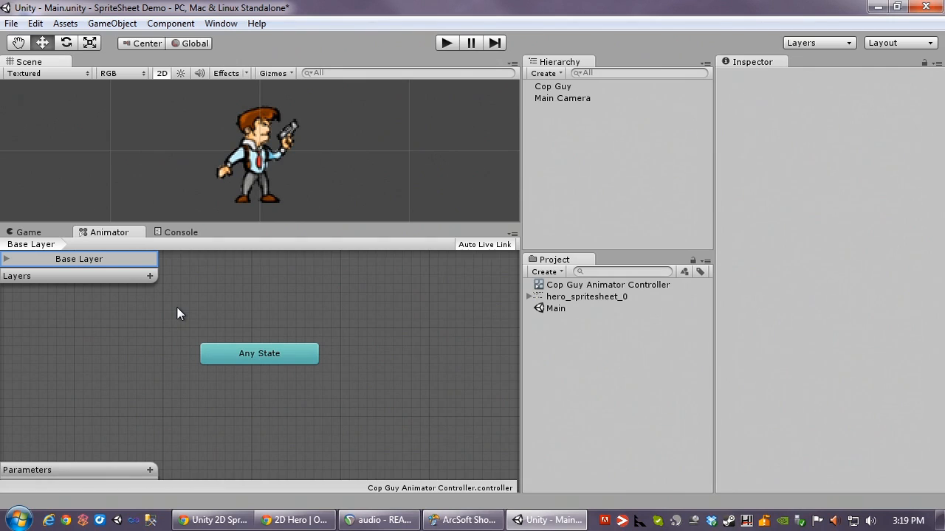
# Step: Open the Animation window and dock it between the Animator and Console views
pyautogui.click(221, 24)
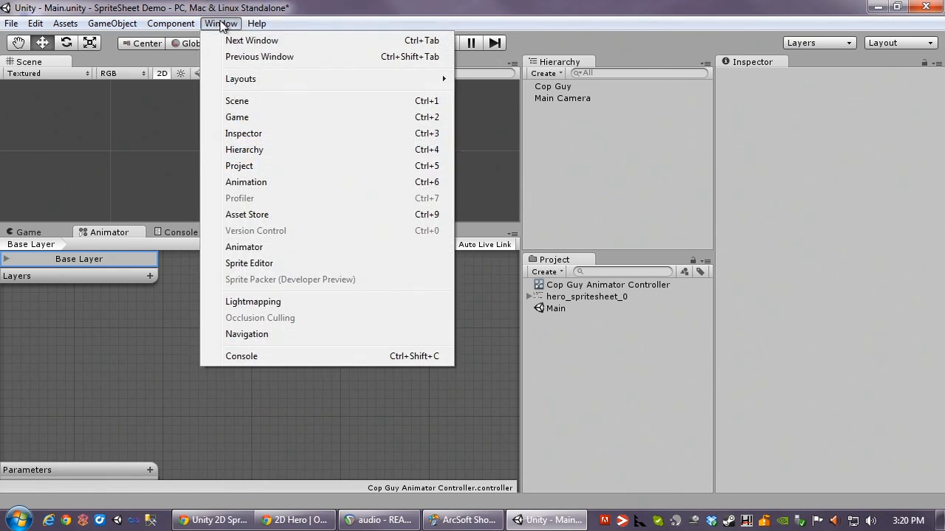
pyautogui.click(286, 182)
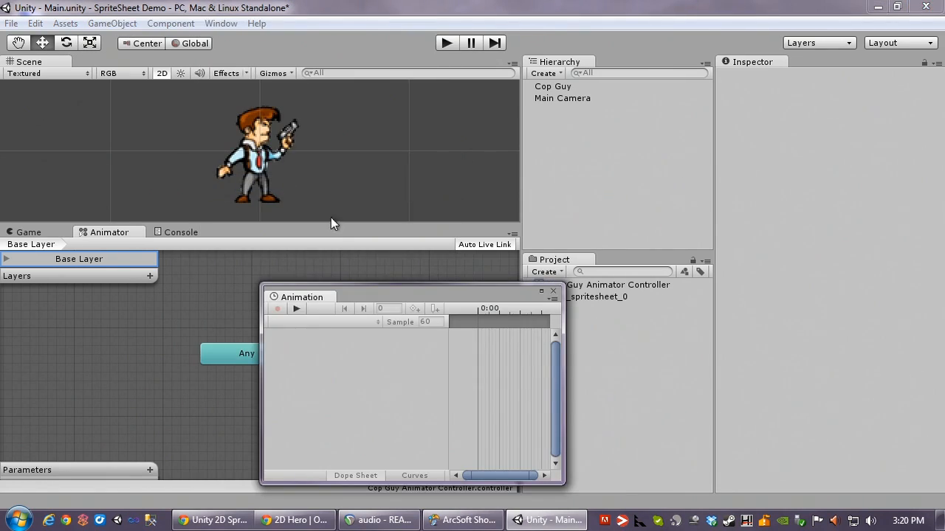
pyautogui.moveTo(299, 294); pyautogui.dragTo(273, 256)
pyautogui.moveTo(185, 234); pyautogui.dragTo(172, 237)
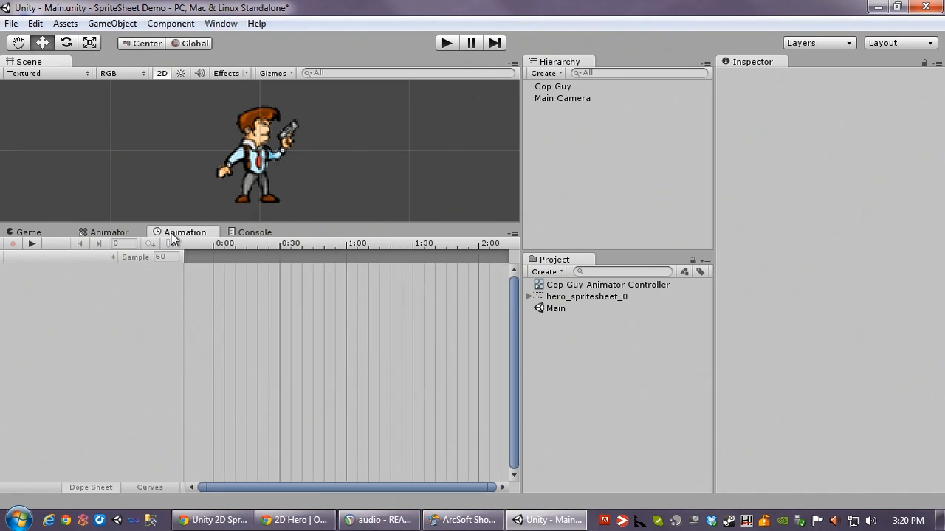
# Step: Switch back and forth between the Animator and Animation views to compare the state graph with the clip timeline
pyautogui.click(109, 233)
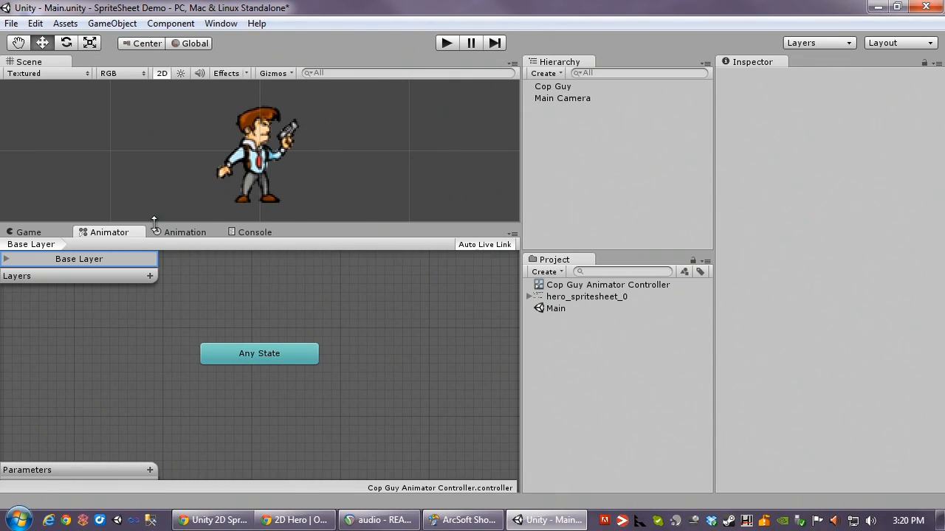
pyautogui.click(180, 232)
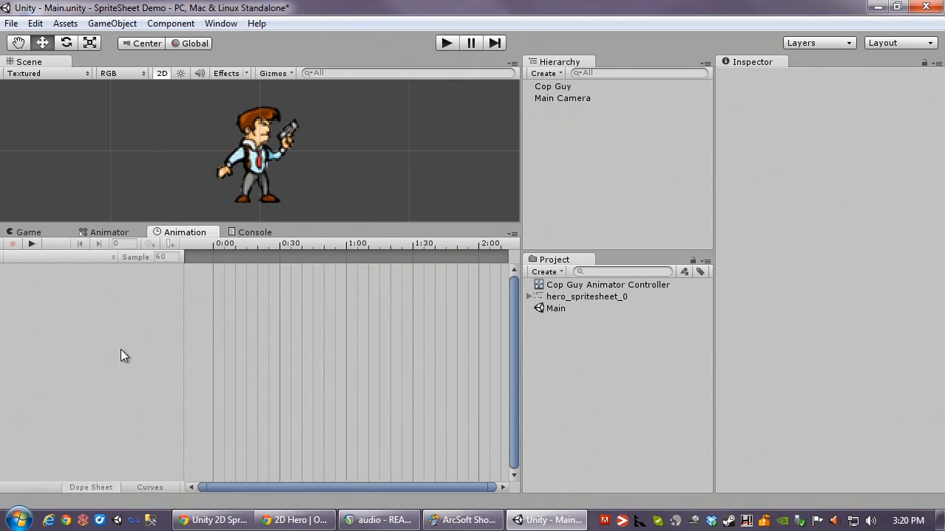
pyautogui.click(110, 232)
pyautogui.click(181, 233)
pyautogui.click(110, 233)
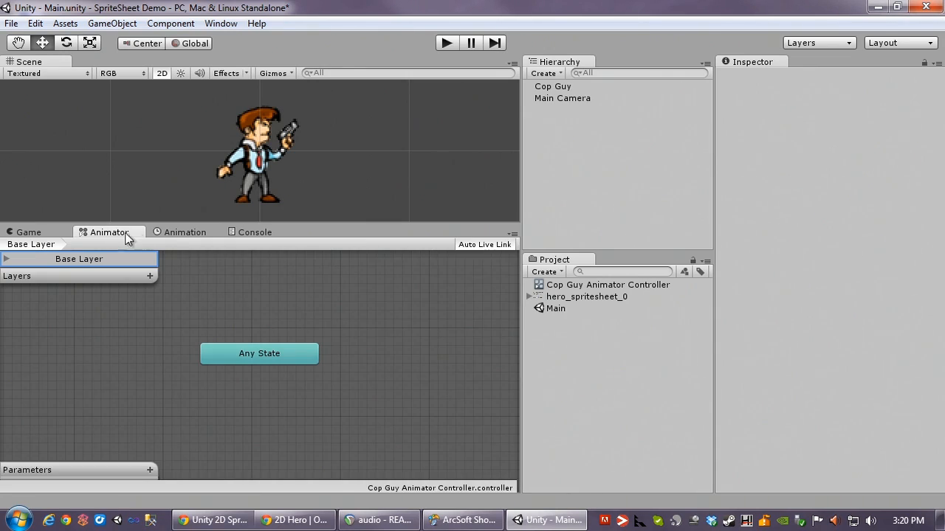
pyautogui.click(181, 235)
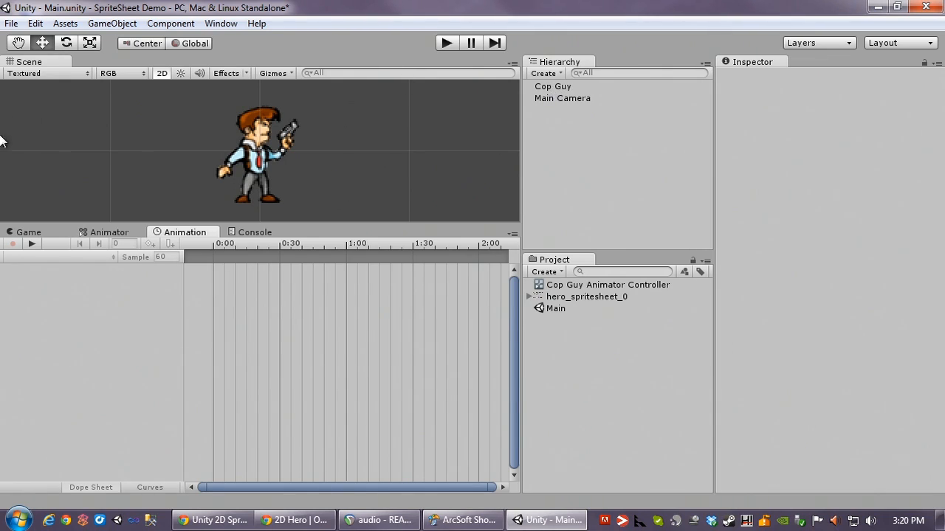
# Step: Start a new animation clip for the Cop Guy object and create and open a Clips folder inside Assets for saving it
pyautogui.click(551, 89)
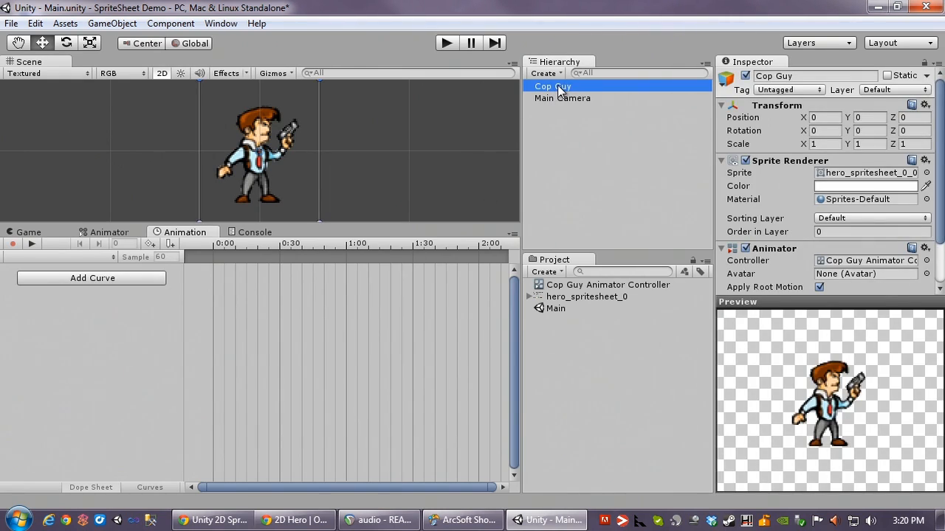
pyautogui.click(113, 258)
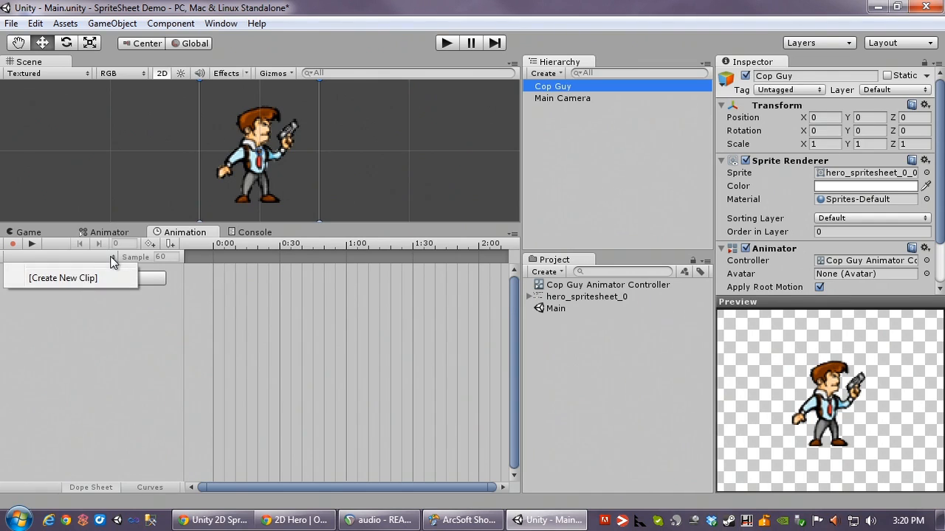
pyautogui.click(77, 279)
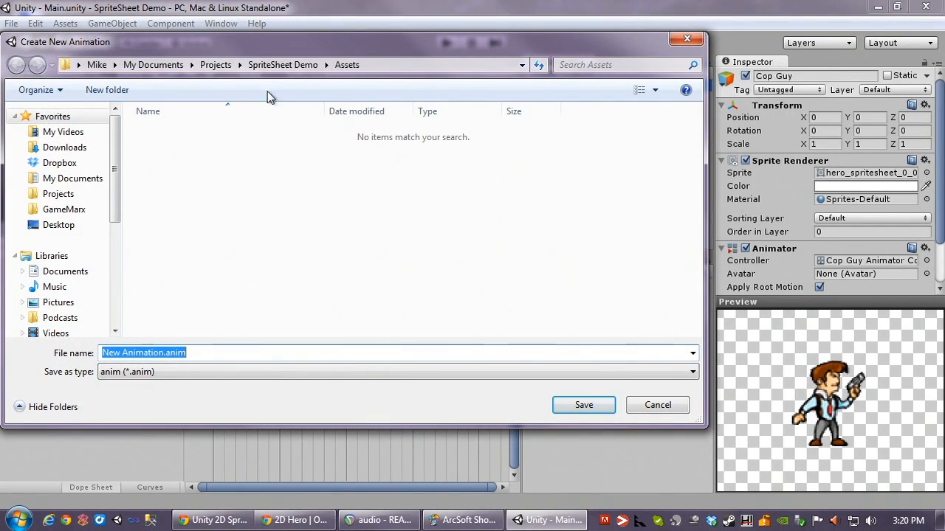
pyautogui.click(120, 92)
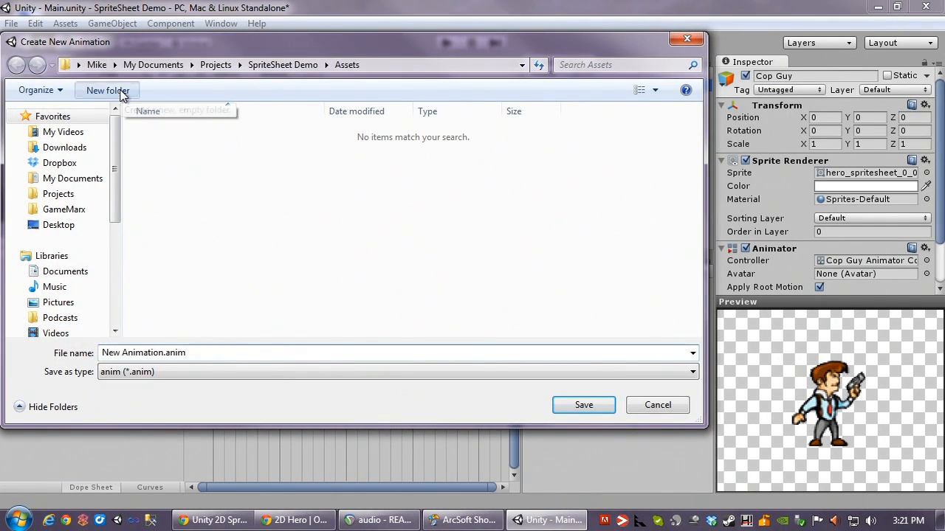
pyautogui.write('Clip')
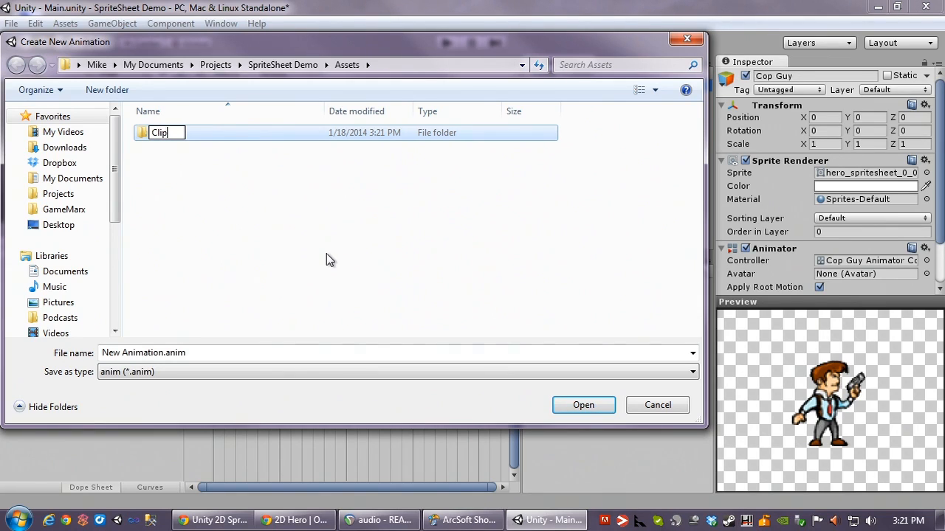
pyautogui.write('s')
pyautogui.press('Return')
pyautogui.press('Return')
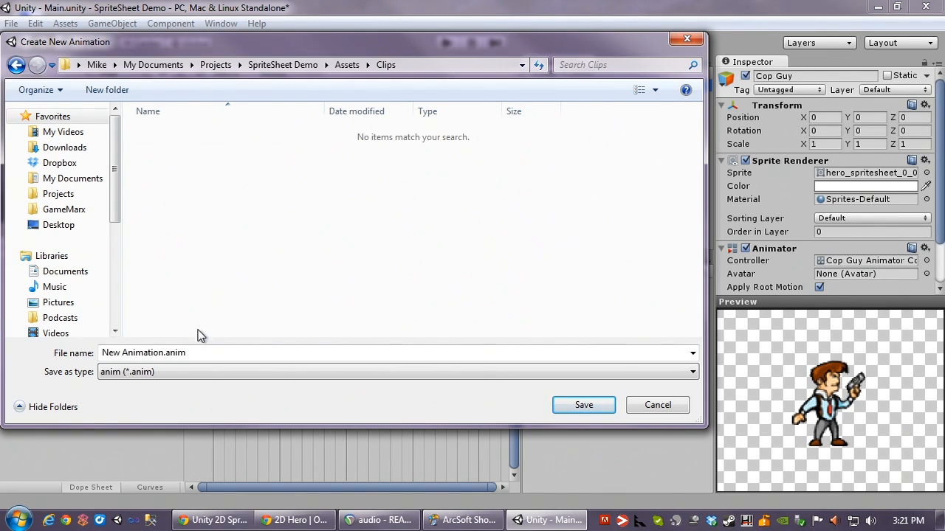
# Step: Save the new animation clip as Idle in the Clips folder
pyautogui.click(206, 360)
pyautogui.write('Idle')
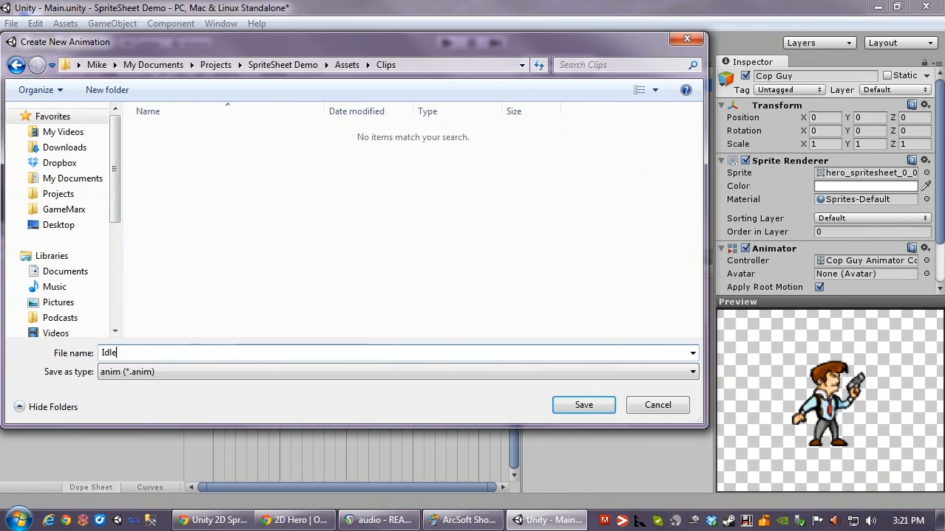
pyautogui.press('Return')
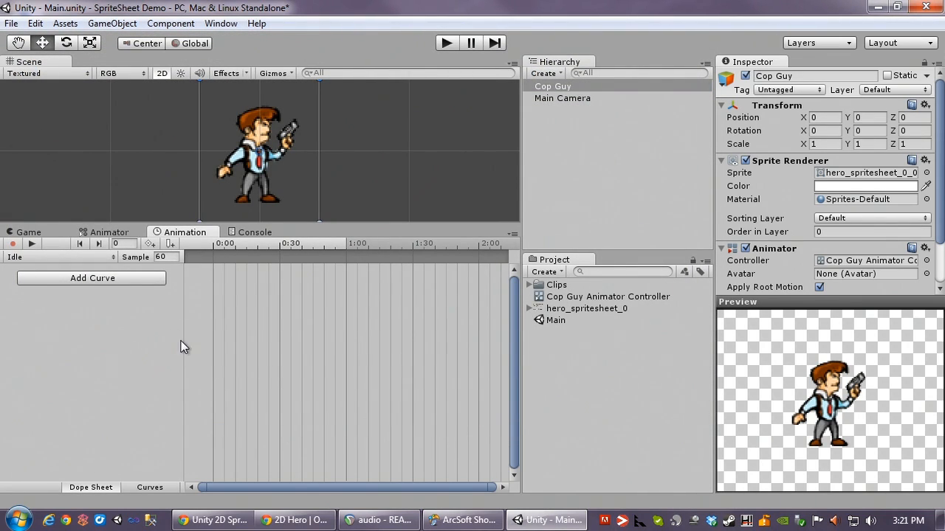
# Step: Arrange the Animator graph with Any State moved out to the side and the Idle state placed beside it
pyautogui.click(99, 234)
pyautogui.moveTo(402, 345); pyautogui.dragTo(300, 422)
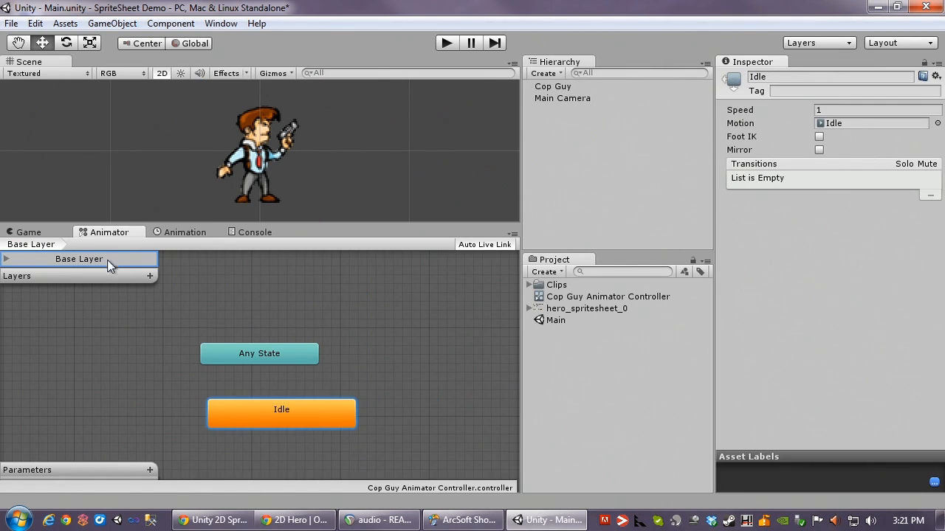
pyautogui.moveTo(232, 341); pyautogui.dragTo(90, 335)
pyautogui.moveTo(237, 420); pyautogui.dragTo(229, 367)
pyautogui.rightClick(245, 361)
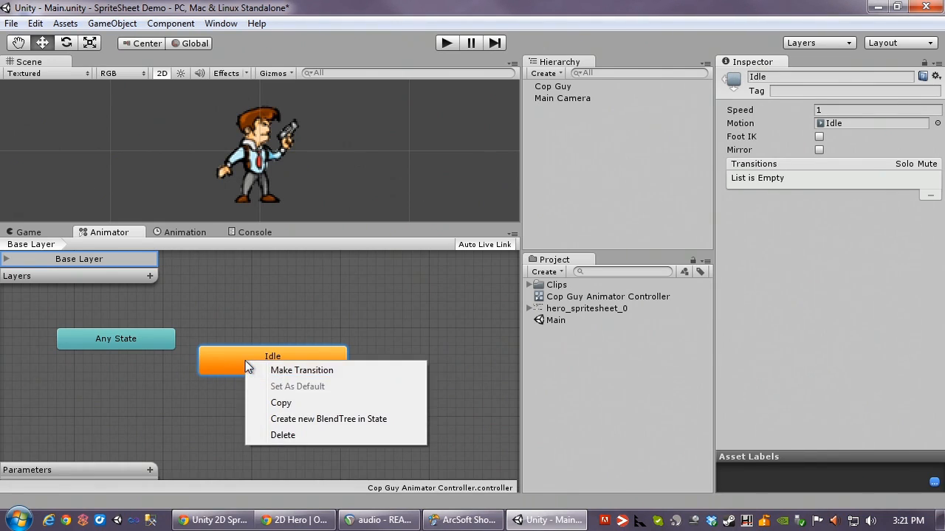
pyautogui.click(320, 299)
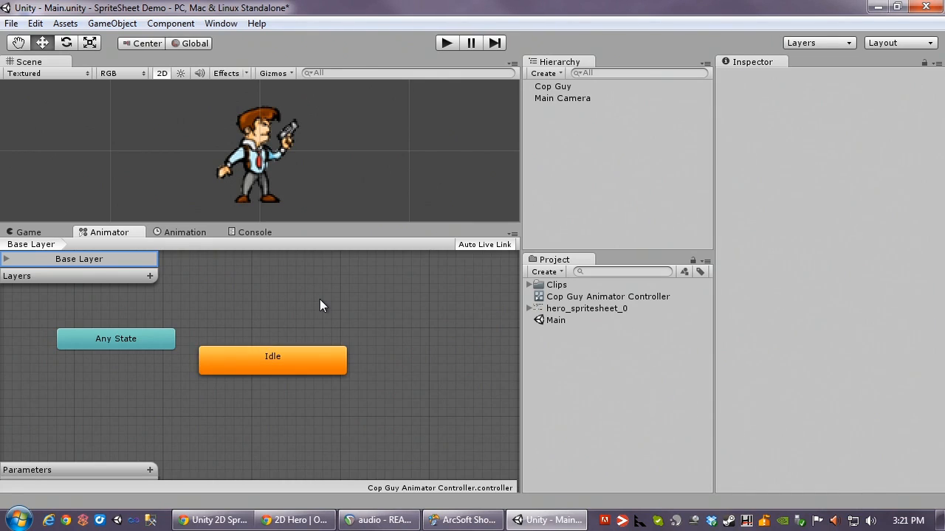
# Step: Show the list of animation clips for Cop Guy in the Animation view
pyautogui.click(554, 89)
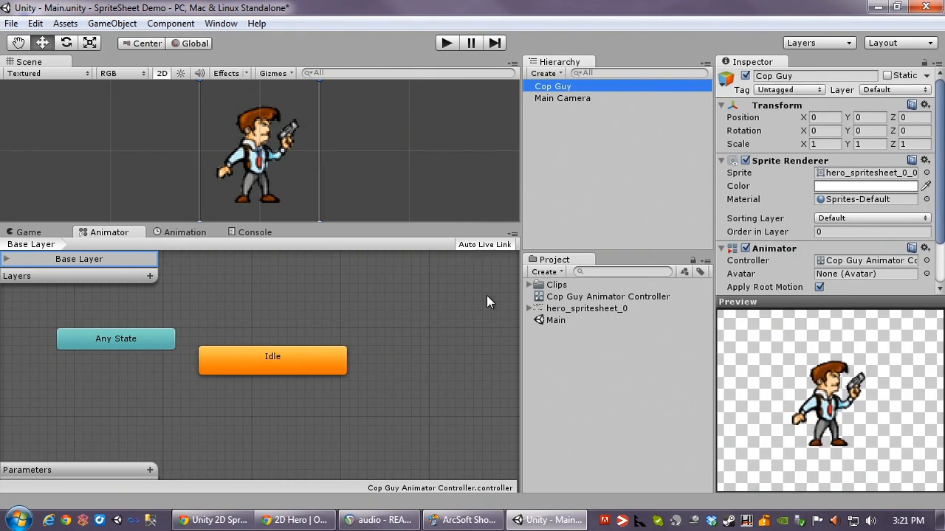
pyautogui.click(185, 233)
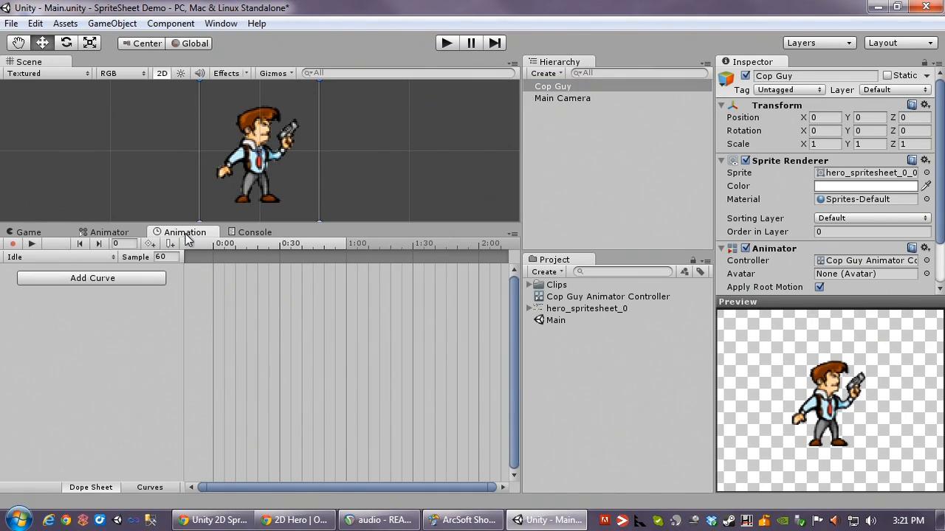
pyautogui.click(94, 258)
pyautogui.click(188, 351)
# Step: Create a new animation clip from the Main Camera object and save it as Walk in the Clips folder
pyautogui.click(561, 98)
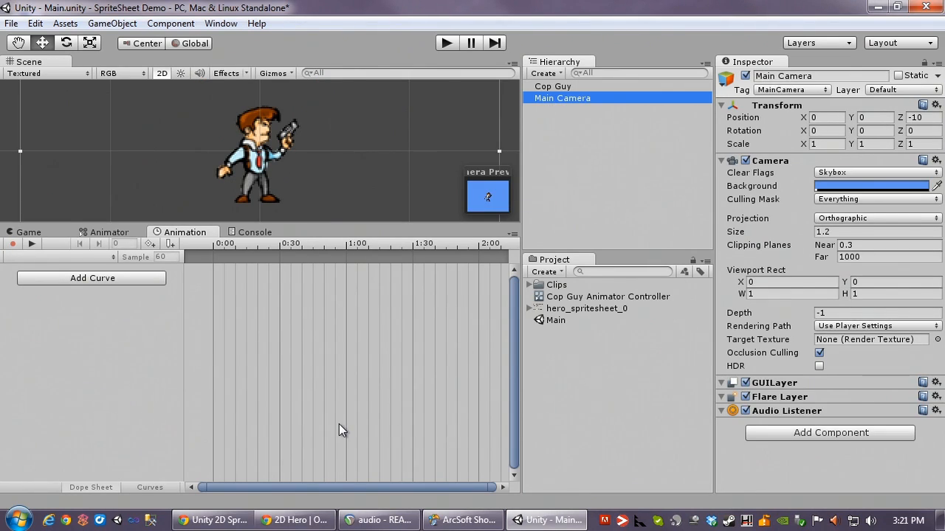
pyautogui.click(115, 257)
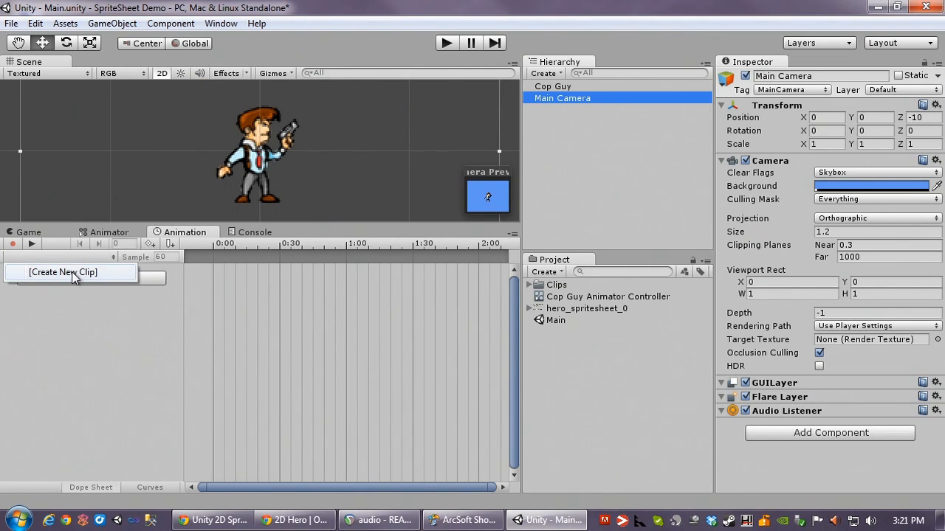
pyautogui.click(77, 272)
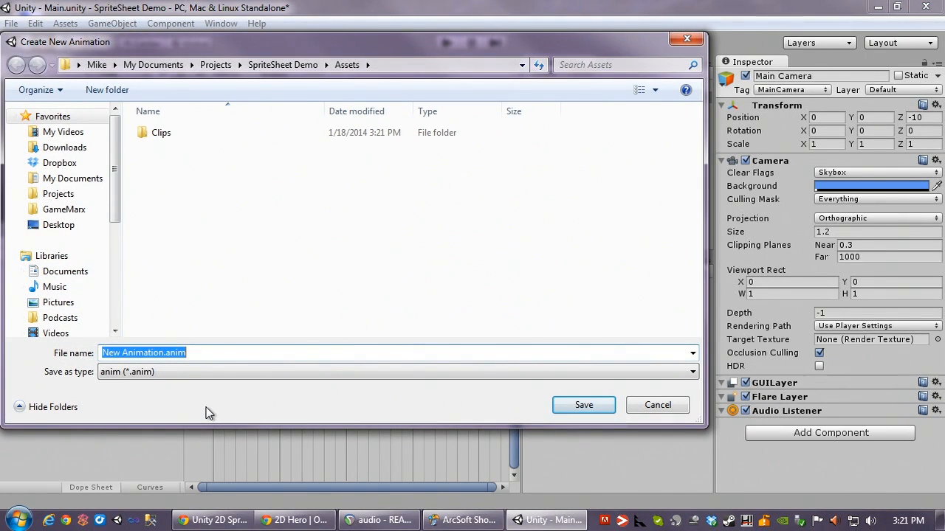
pyautogui.doubleClick(158, 132)
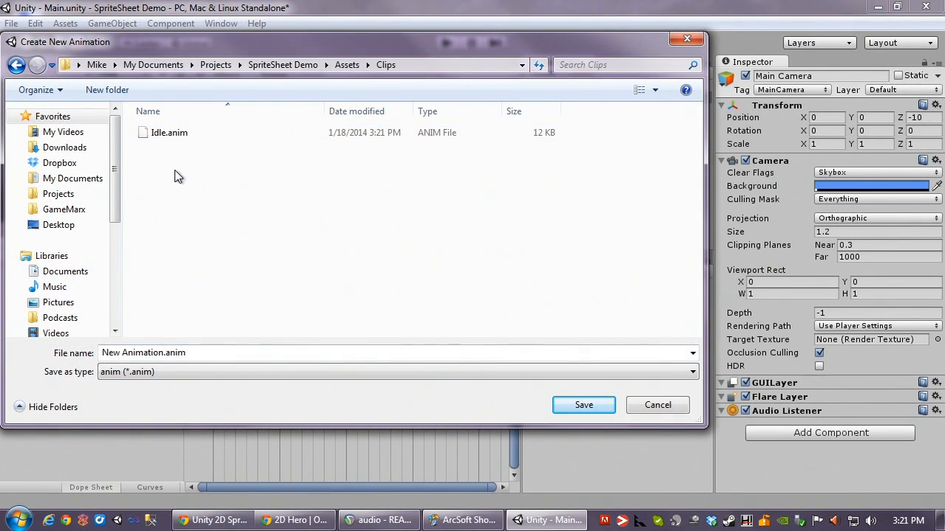
pyautogui.click(225, 353)
pyautogui.write('Walk')
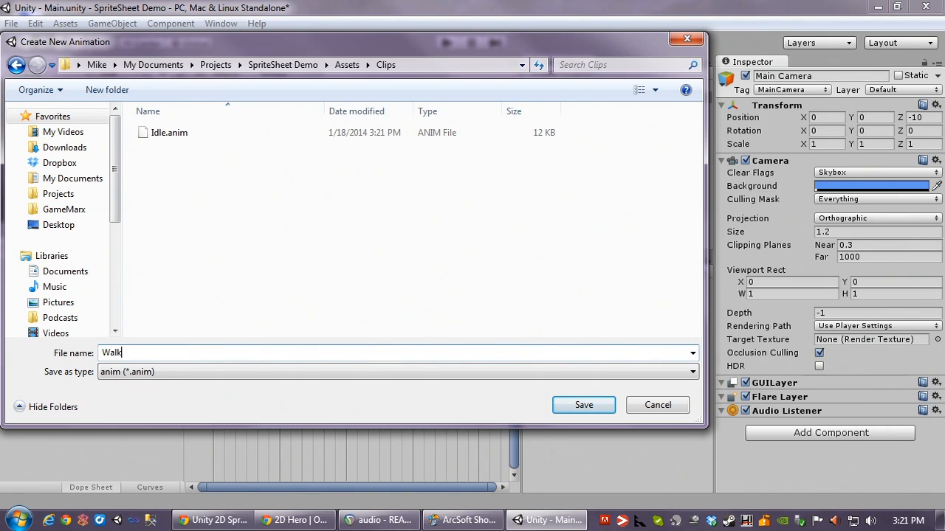
pyautogui.press('Return')
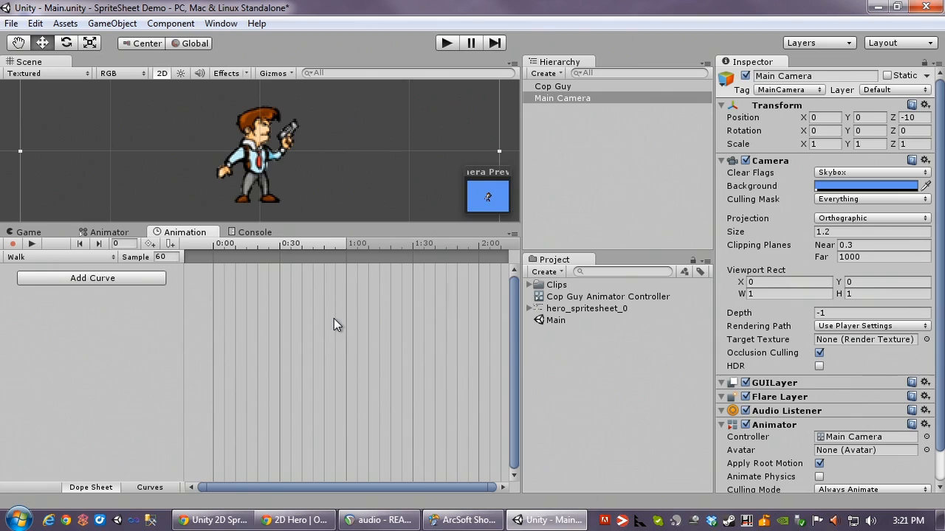
# Step: Expand the Clips folder and inspect the Walk clip and the Main Camera animator controller
pyautogui.click(530, 285)
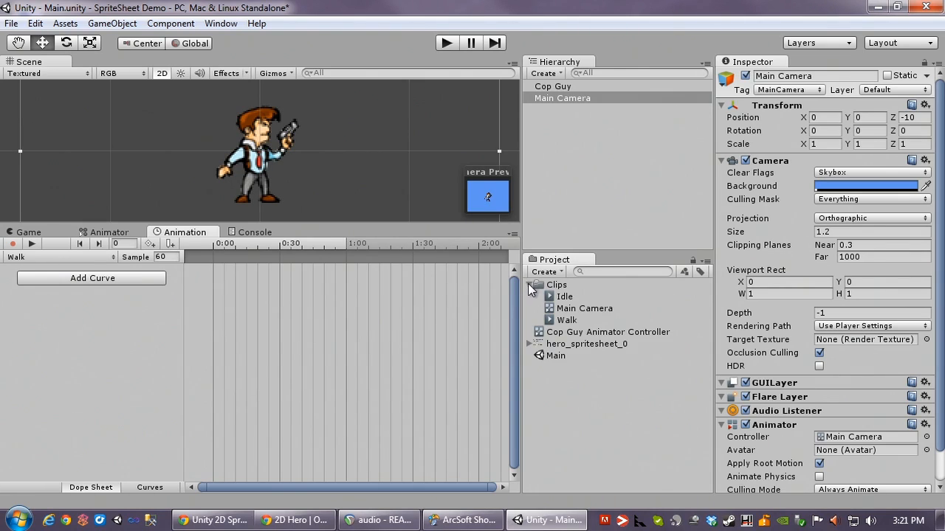
pyautogui.click(565, 321)
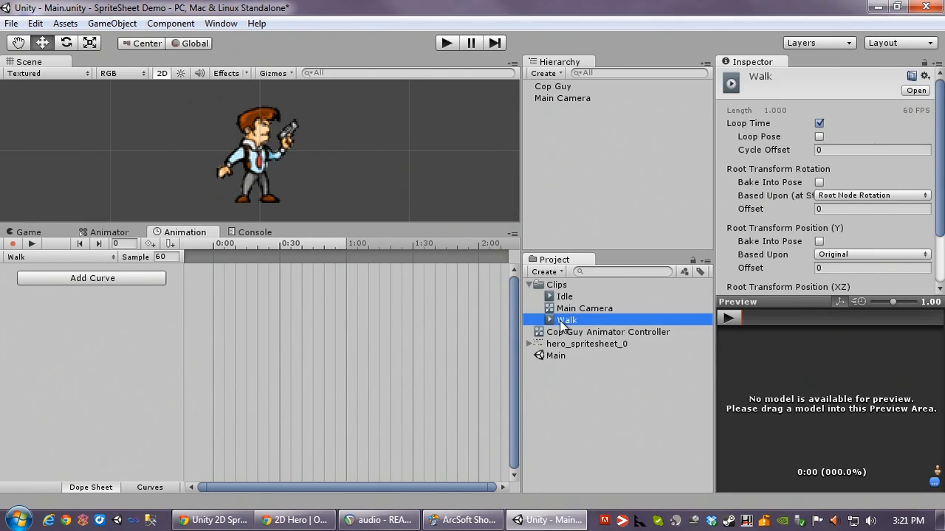
pyautogui.click(567, 310)
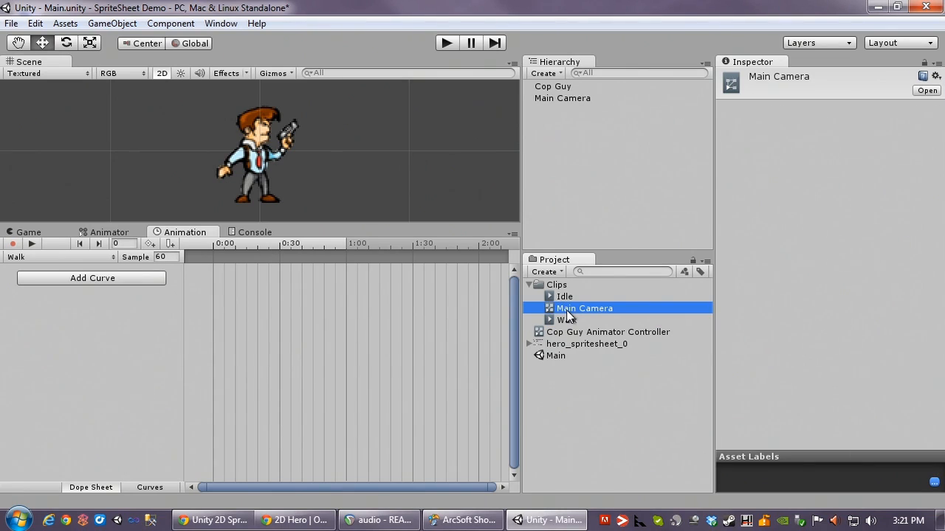
# Step: Remove the Animator component from the Main Camera object
pyautogui.click(583, 102)
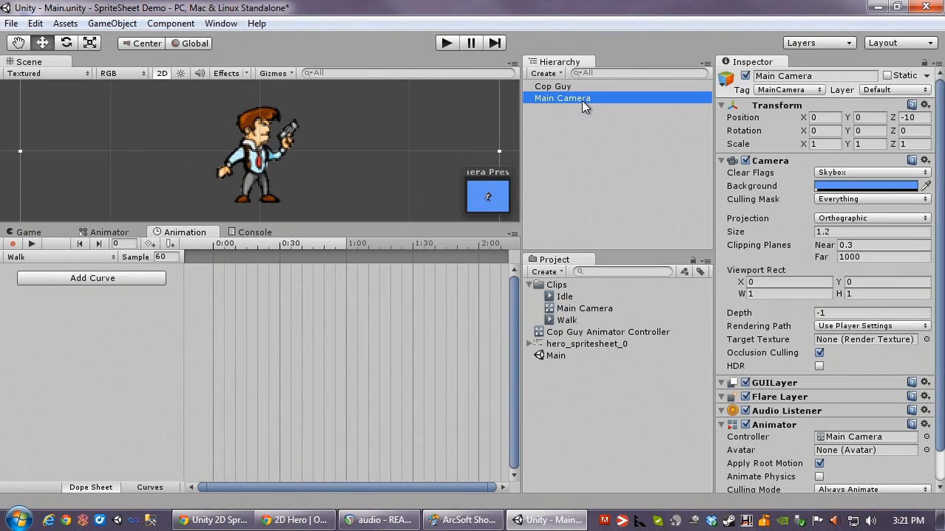
pyautogui.moveTo(939, 383); pyautogui.dragTo(938, 468)
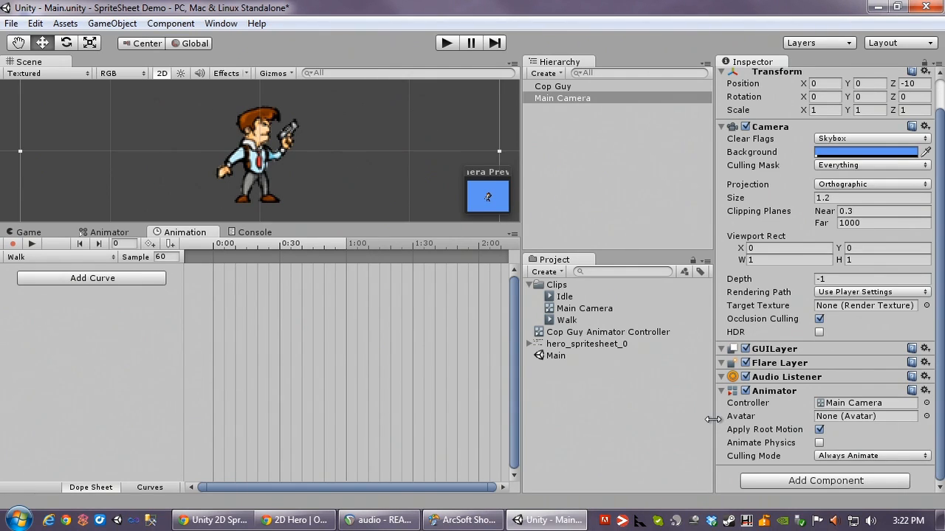
pyautogui.click(781, 390)
pyautogui.click(766, 427)
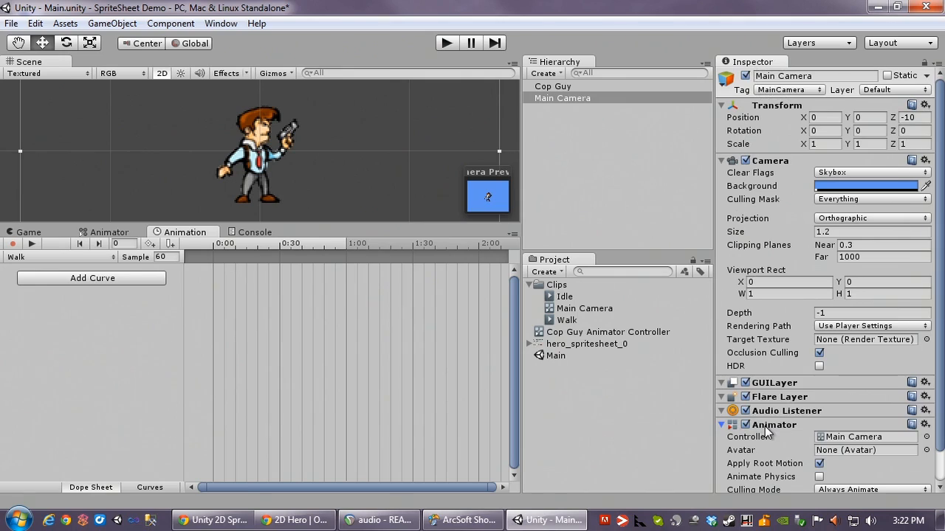
pyautogui.rightClick(766, 426)
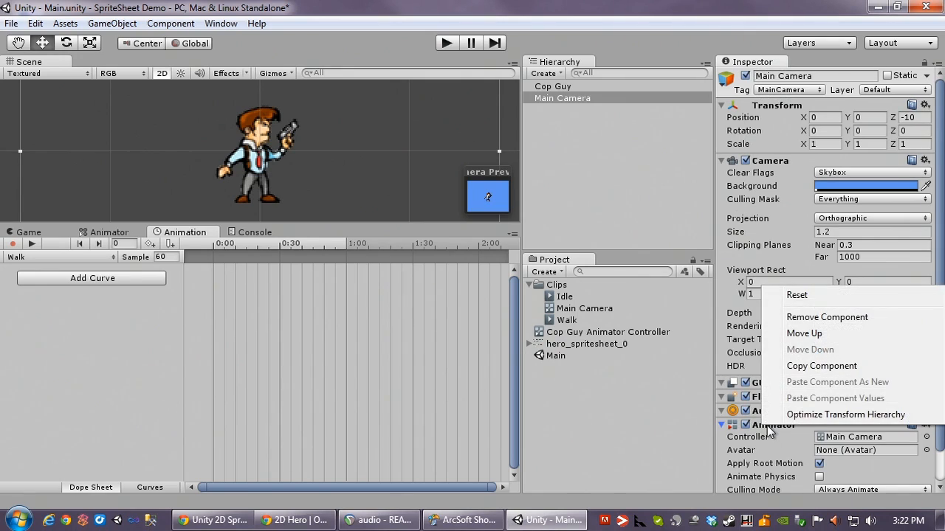
pyautogui.click(817, 320)
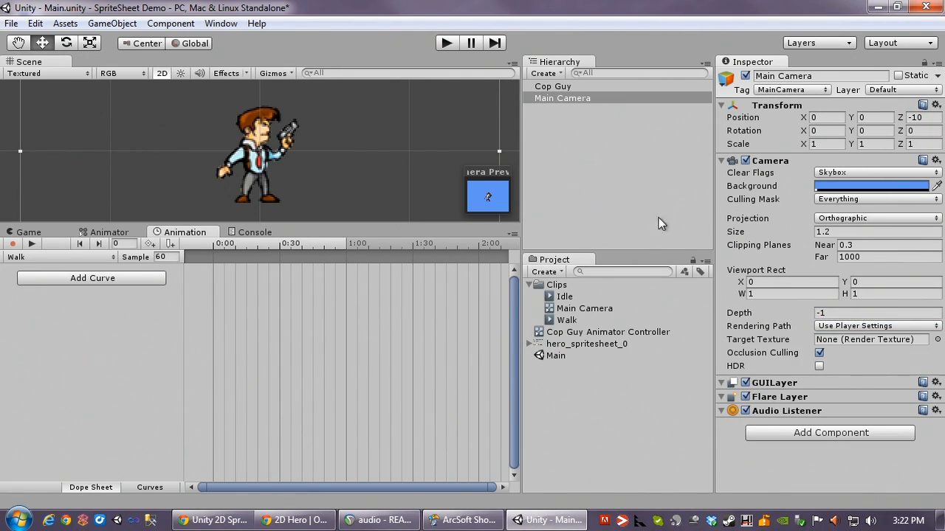
# Step: Delete the Main Camera animator controller from the Clips folder
pyautogui.click(584, 308)
pyautogui.press('Delete')
pyautogui.click(489, 292)
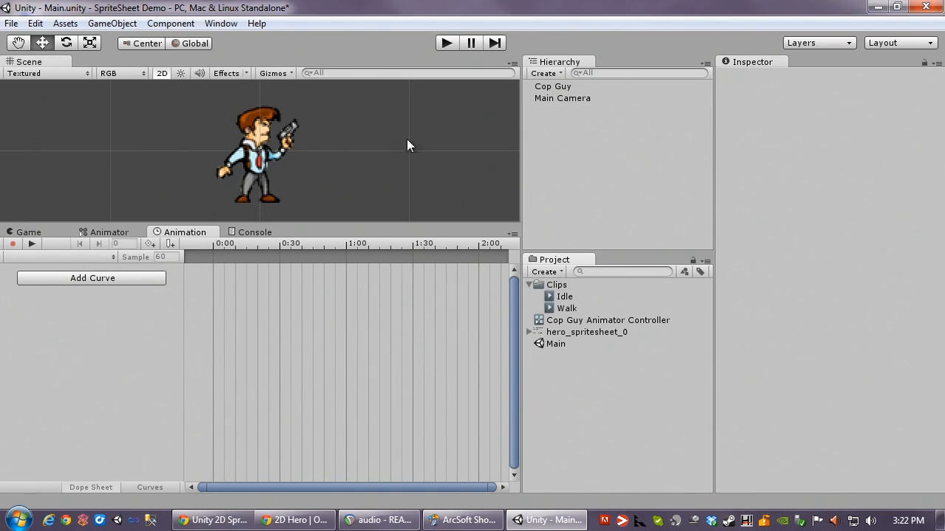
# Step: Add the Walk clip as a state in Cop Guy's Animator graph and place it above Idle
pyautogui.click(550, 87)
pyautogui.click(108, 232)
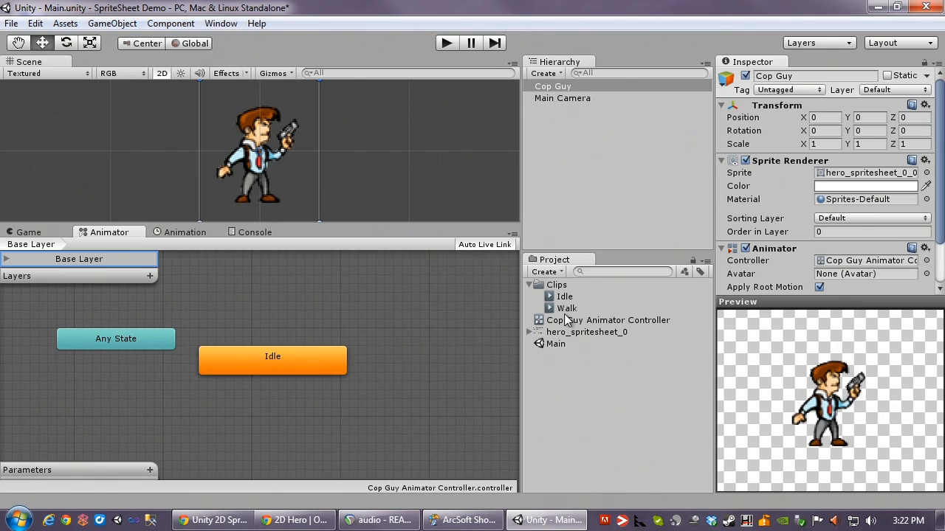
pyautogui.moveTo(567, 308); pyautogui.dragTo(341, 291)
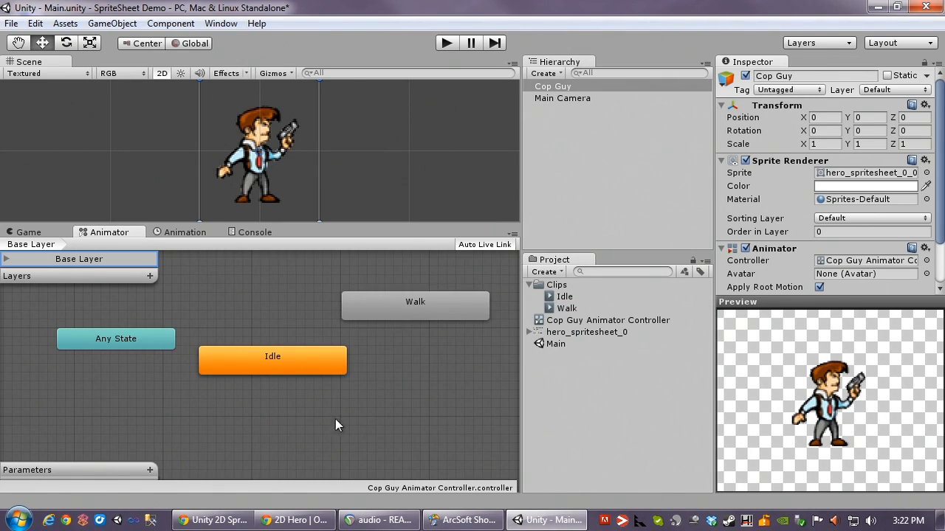
pyautogui.moveTo(434, 318); pyautogui.dragTo(287, 310)
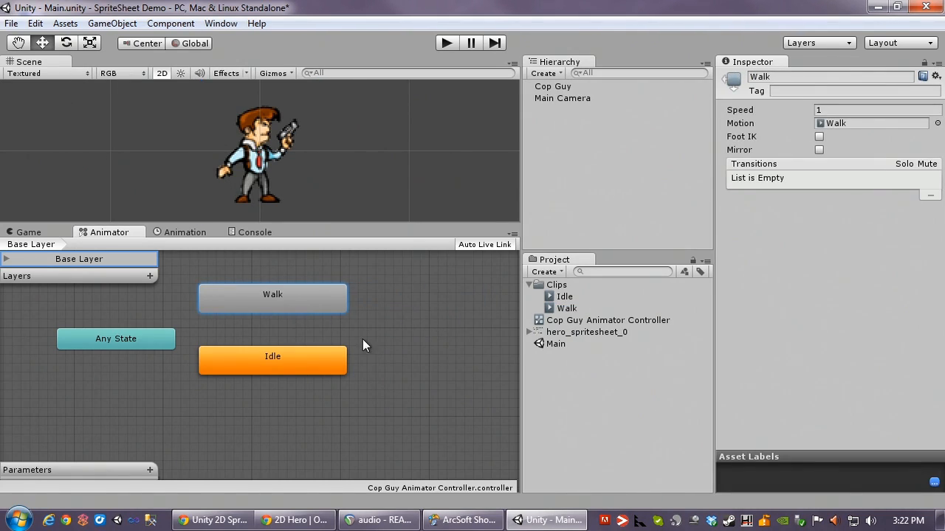
# Step: Try Walk as the default state of the Animator graph and restore Idle as the default
pyautogui.rightClick(300, 306)
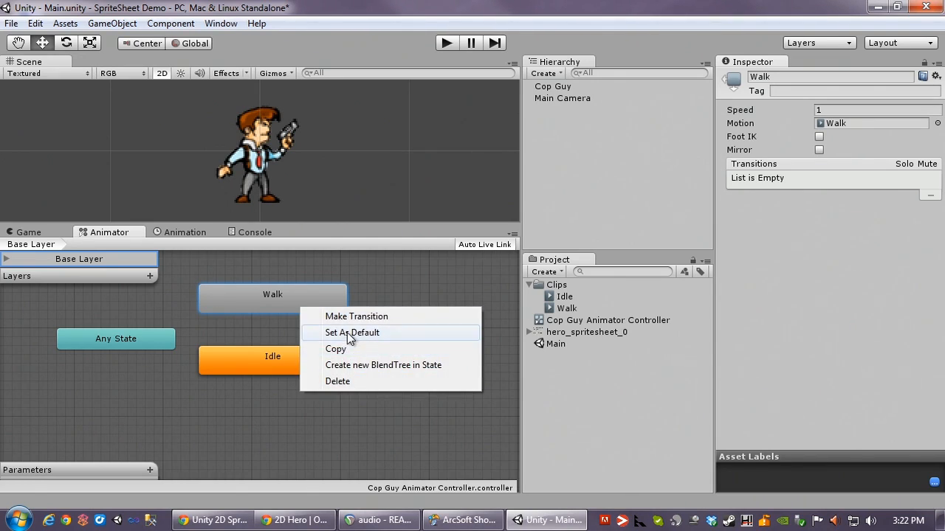
pyautogui.click(347, 333)
pyautogui.rightClick(278, 364)
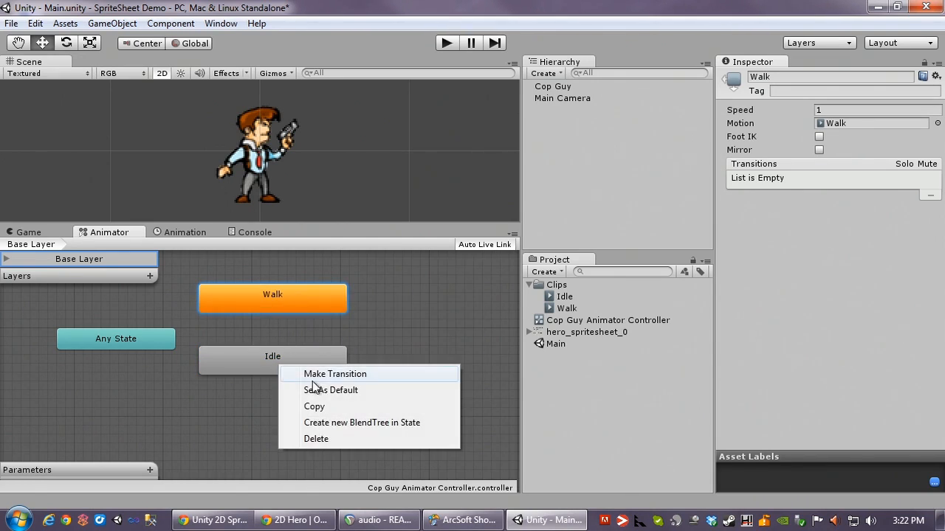
pyautogui.click(310, 391)
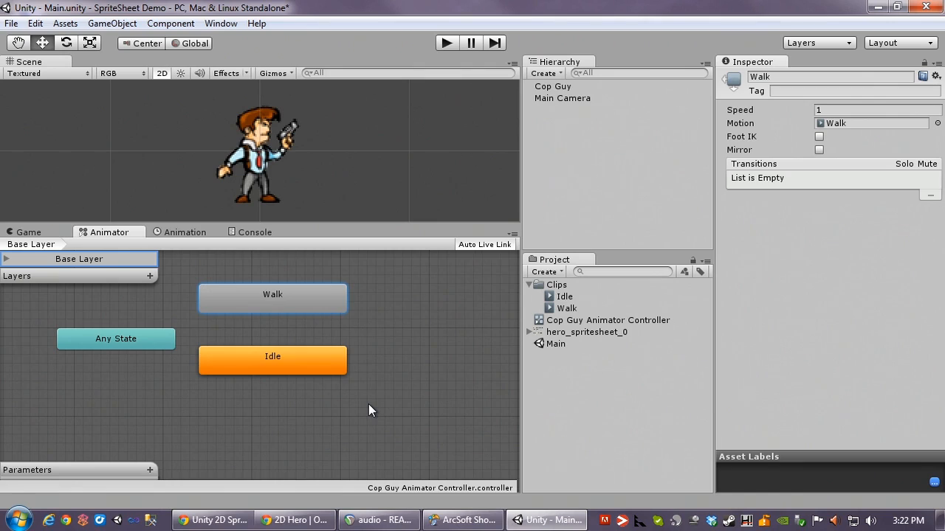
# Step: Create a new animation asset inside the Clips folder and name it Shoot
pyautogui.click(557, 286)
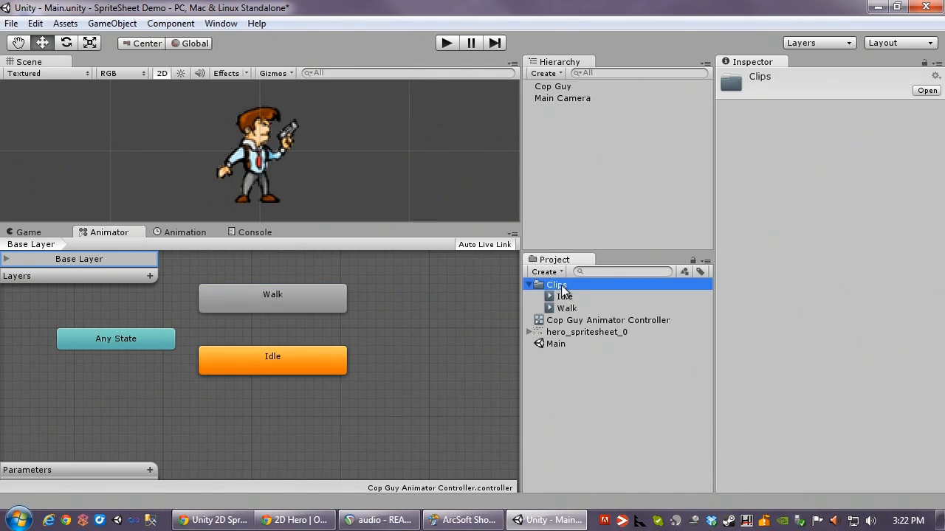
pyautogui.rightClick(566, 288)
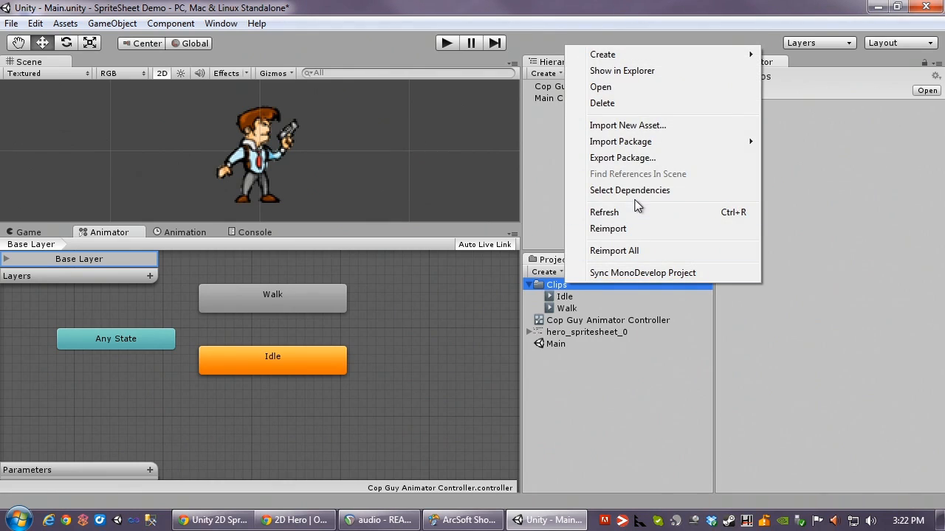
pyautogui.moveTo(666, 152)
pyautogui.moveTo(664, 58)
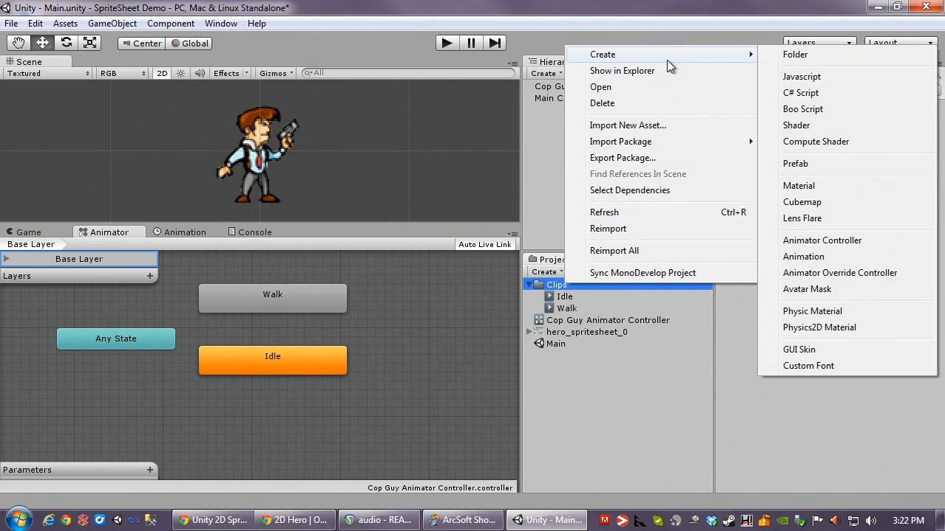
pyautogui.click(803, 257)
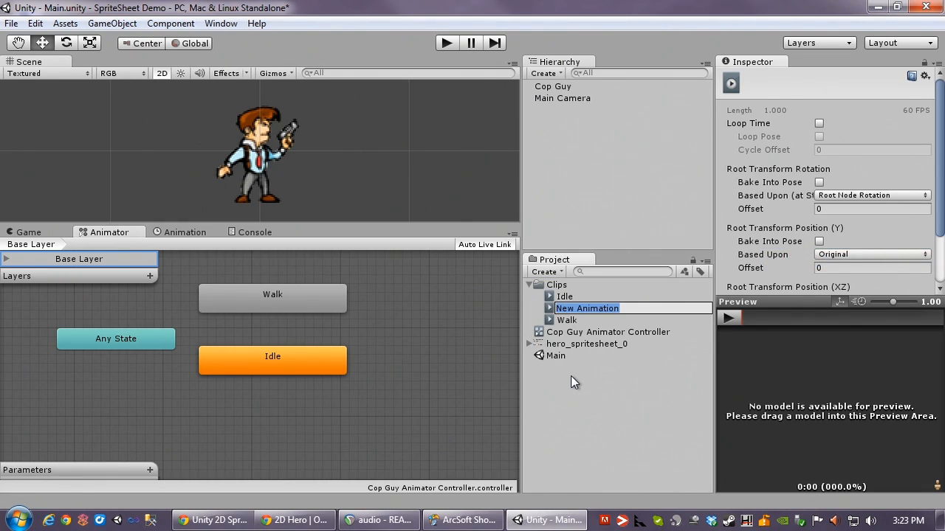
pyautogui.write('Shoot')
pyautogui.press('Return')
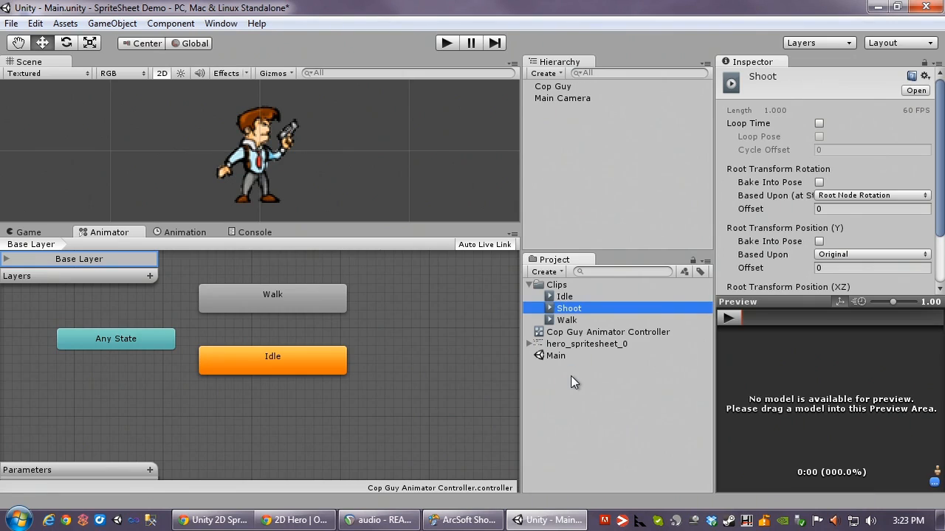
# Step: Add the Shoot clip as a state in Cop Guy's Animator graph, place it below Idle, and select the clip asset
pyautogui.click(550, 98)
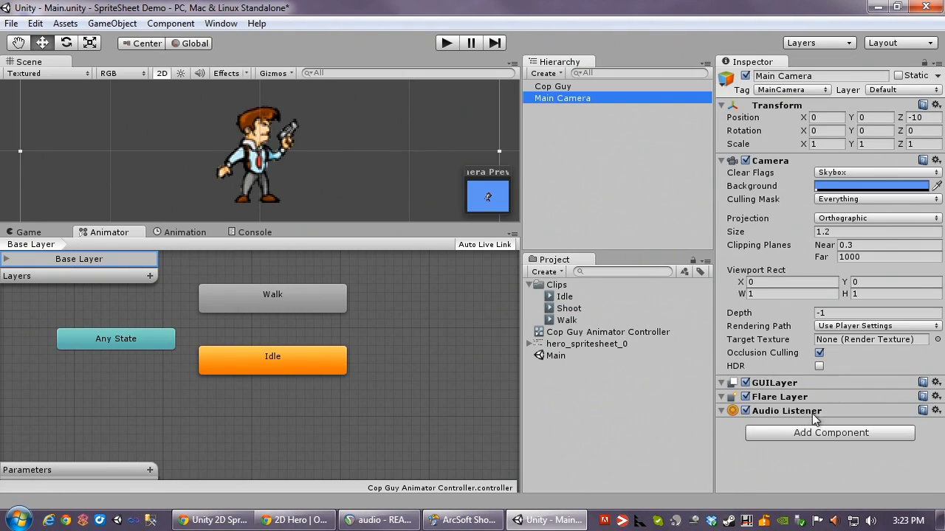
pyautogui.click(553, 86)
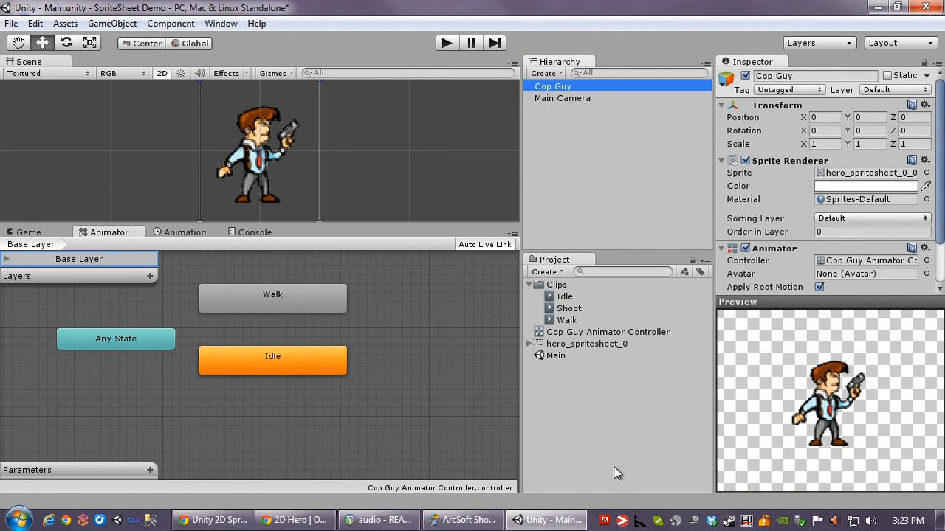
pyautogui.moveTo(568, 308); pyautogui.dragTo(369, 339)
pyautogui.moveTo(443, 354); pyautogui.dragTo(309, 424)
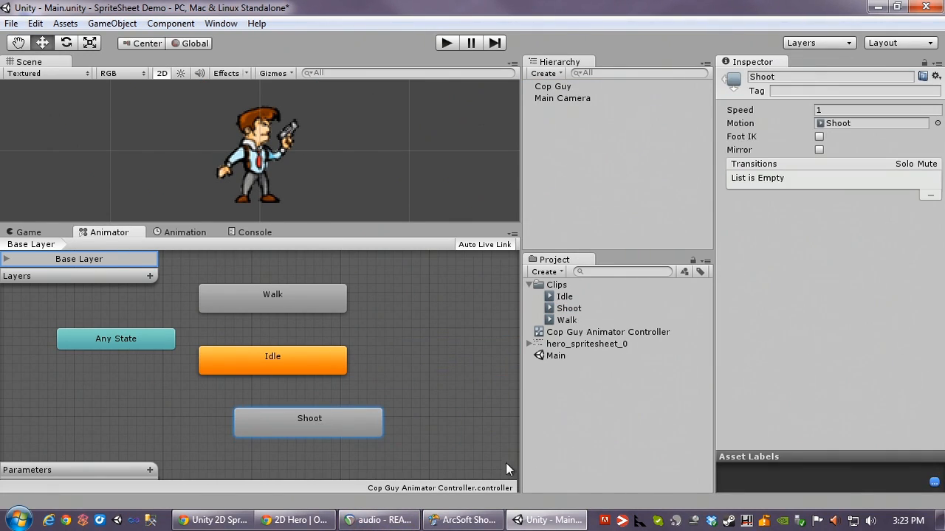
pyautogui.click(568, 308)
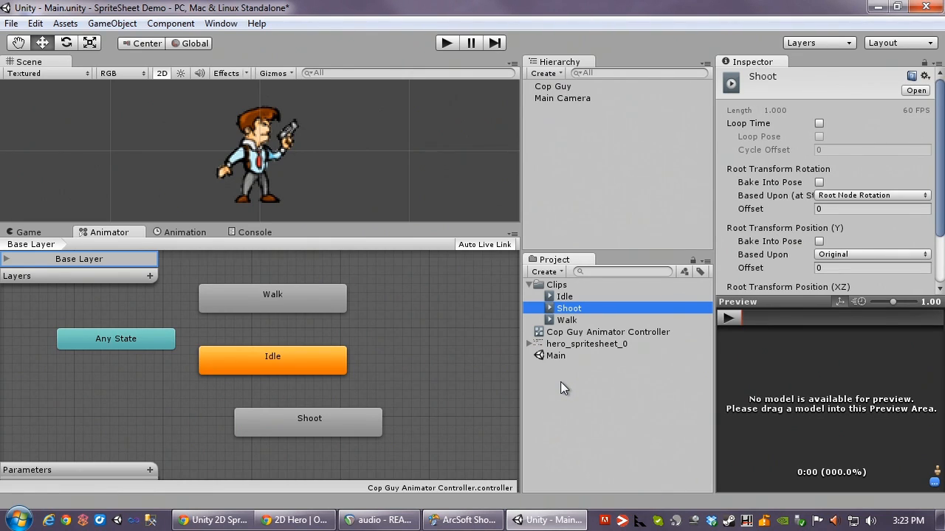
# Step: Delete the Shoot clip asset from the Clips folder and remove the Shoot state from the Animator graph
pyautogui.press('Delete')
pyautogui.click(462, 289)
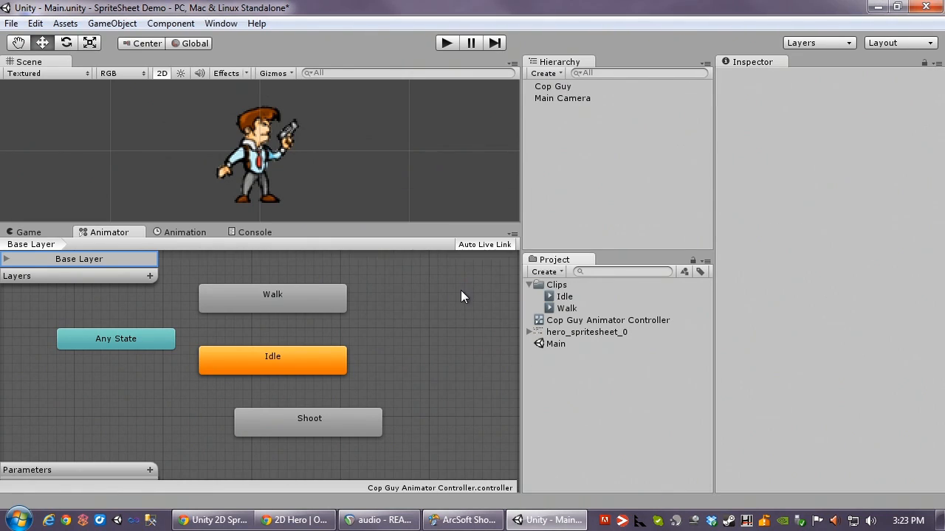
pyautogui.click(357, 415)
pyautogui.press('Delete')
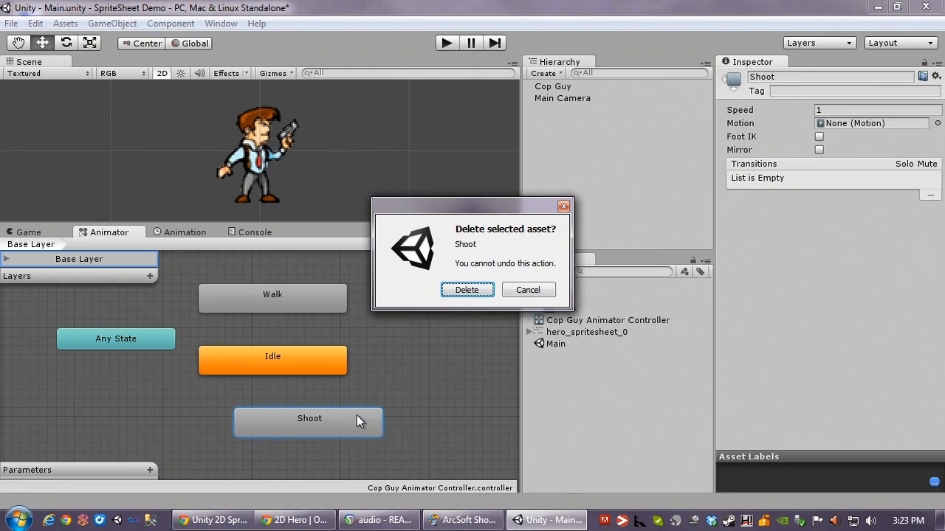
pyautogui.click(463, 292)
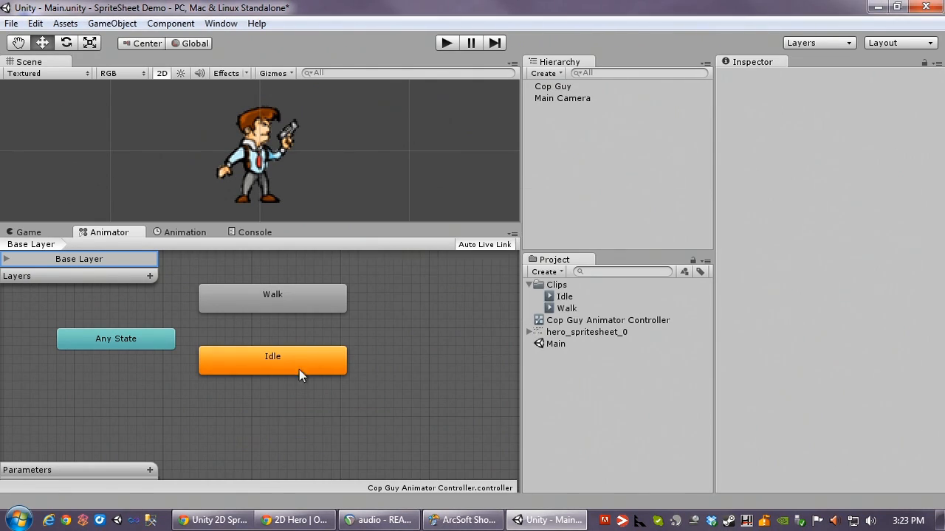
# Step: Review the Idle and Walk clips in the Clips folder alongside their matching states and Any State in the Animator graph
pyautogui.click(558, 307)
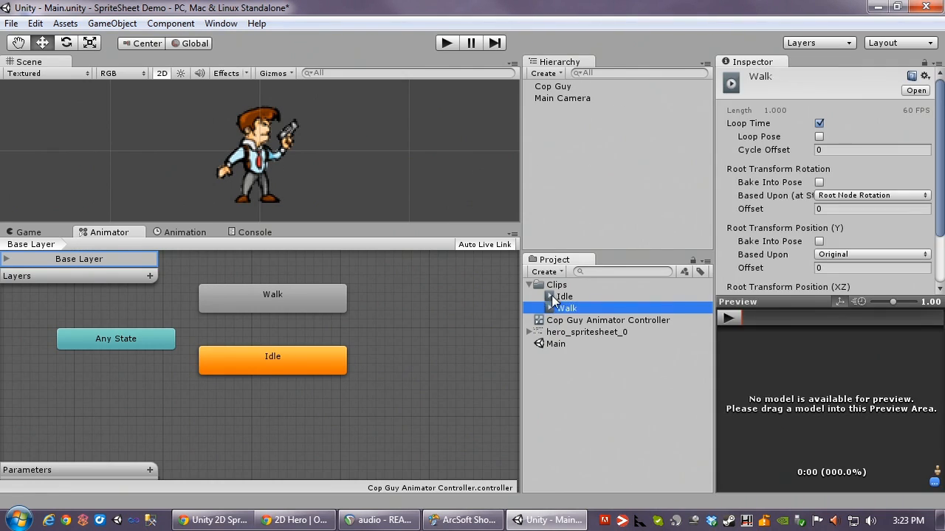
pyautogui.click(553, 296)
pyautogui.click(565, 309)
pyautogui.click(555, 285)
pyautogui.click(288, 295)
pyautogui.click(301, 357)
pyautogui.click(170, 346)
pyautogui.click(271, 361)
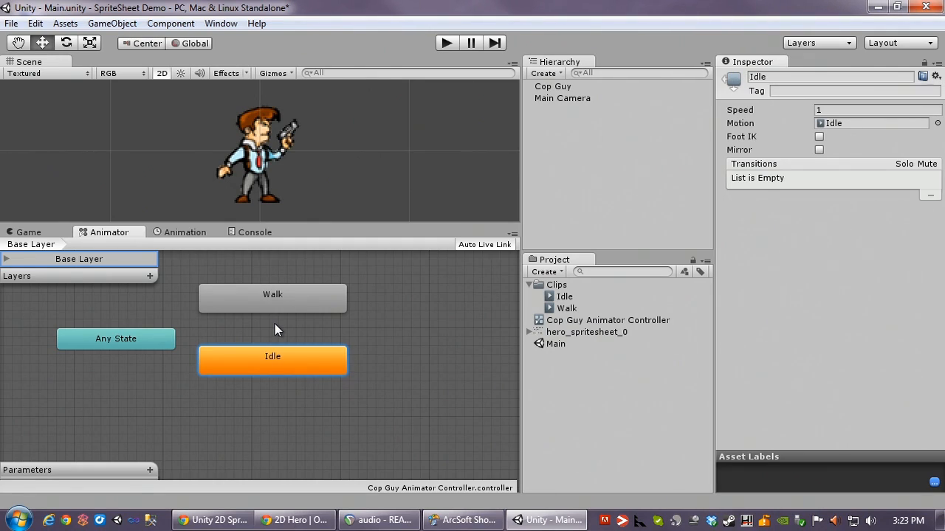
pyautogui.click(326, 304)
pyautogui.click(109, 341)
pyautogui.click(260, 360)
pyautogui.click(294, 306)
pyautogui.click(301, 366)
# Step: Open Cop Guy's animation timeline, look at its available clips, and make Idle the clip being edited
pyautogui.click(561, 90)
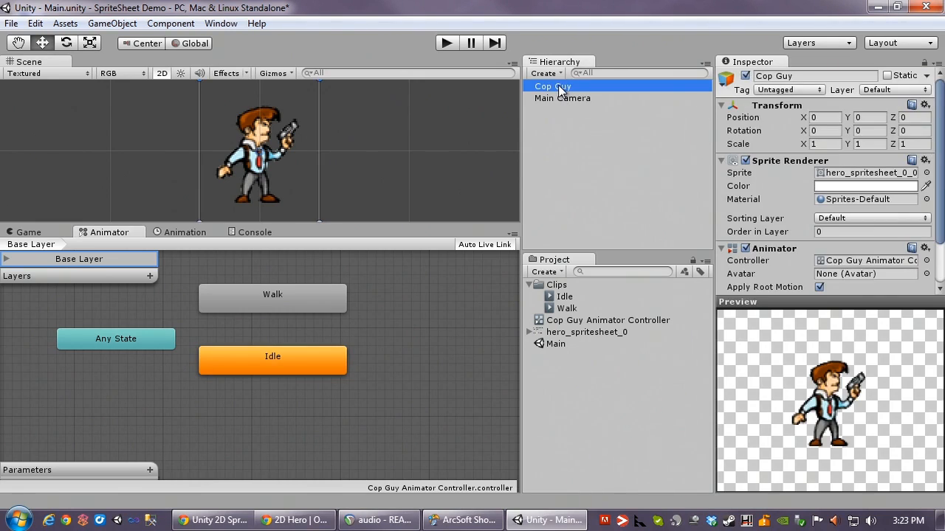
pyautogui.click(183, 233)
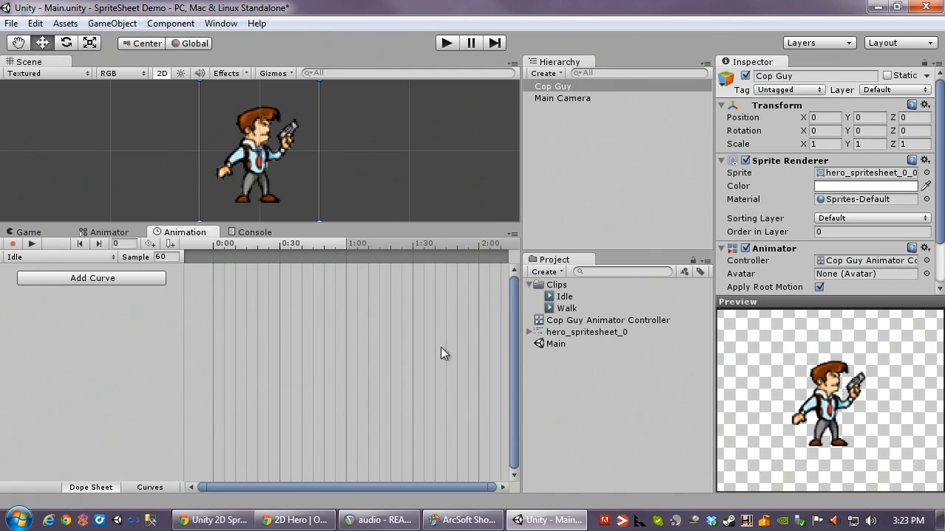
pyautogui.click(107, 256)
pyautogui.click(43, 289)
pyautogui.click(45, 257)
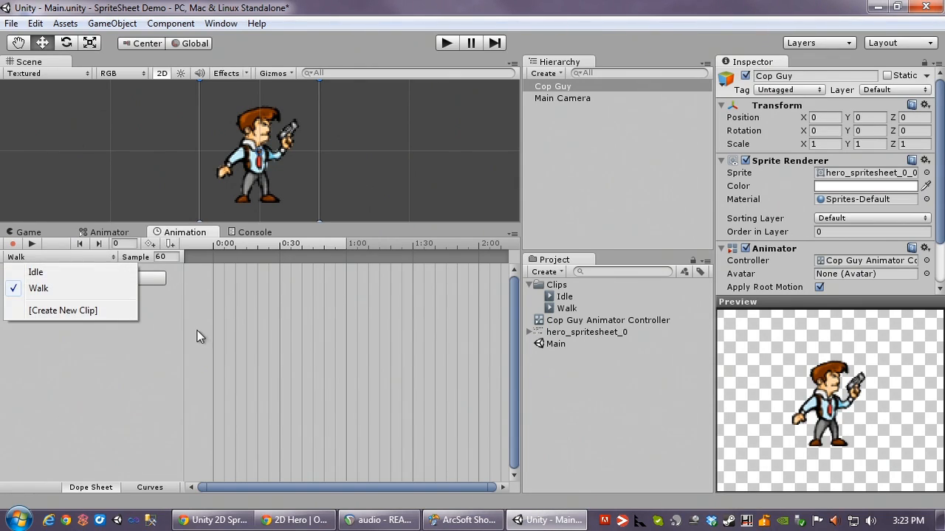
pyautogui.click(150, 361)
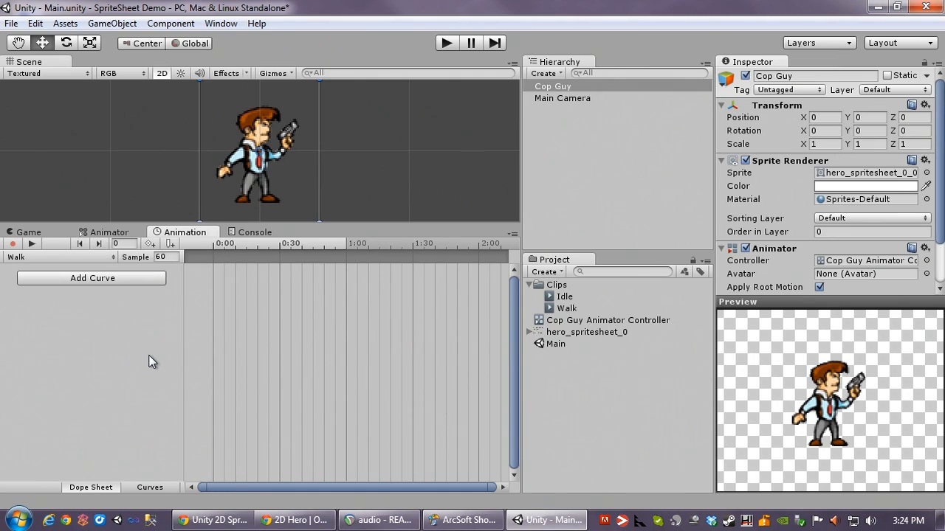
pyautogui.click(73, 257)
pyautogui.click(50, 275)
# Step: Expand the hero_spritesheet_0 asset and select its sprites from hero_spritesheet_0_0 to hero_spritesheet_0_7
pyautogui.click(529, 332)
pyautogui.scroll(-3, 706, 372)
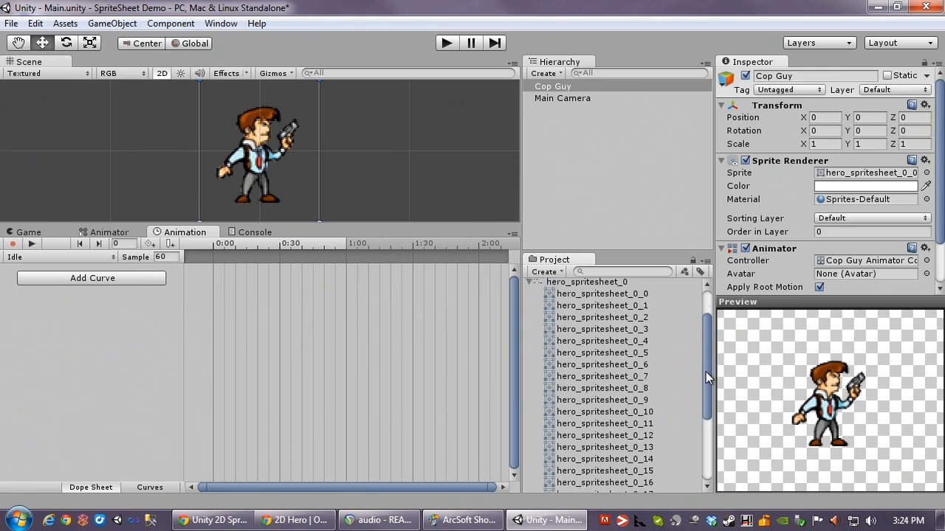
pyautogui.click(632, 293)
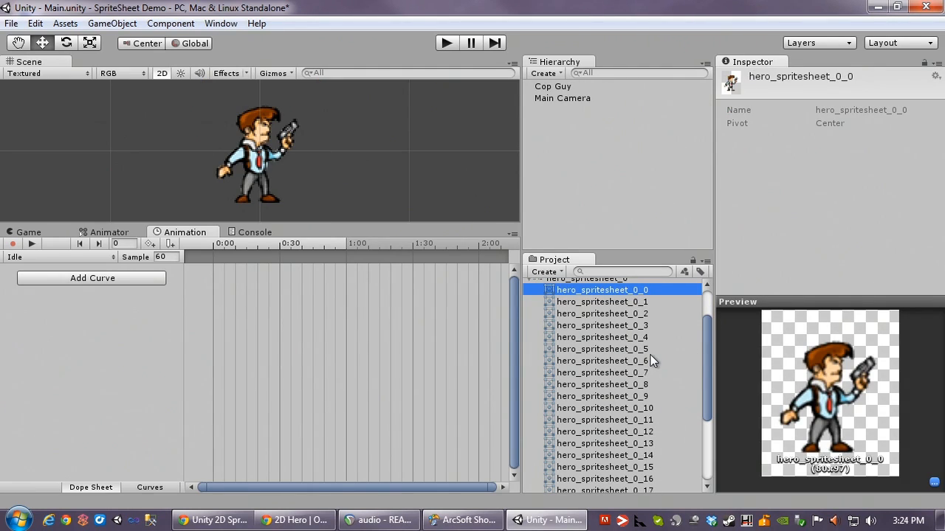
pyautogui.hotkey('shift', 'Down')
pyautogui.hotkey('shift', 'Down')
pyautogui.hotkey('shift', 'Down')
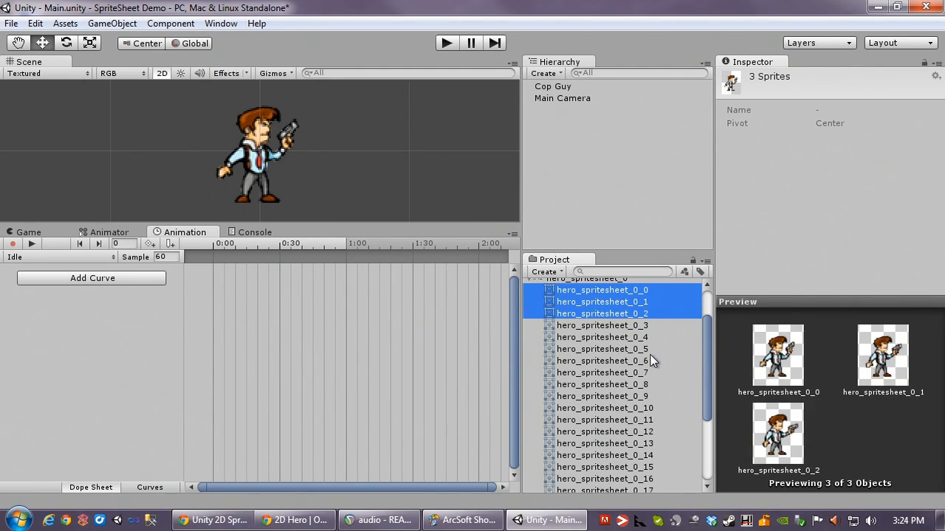
pyautogui.hotkey('shift', 'Down')
pyautogui.hotkey('shift', 'Down')
pyautogui.hotkey('shift', 'Down')
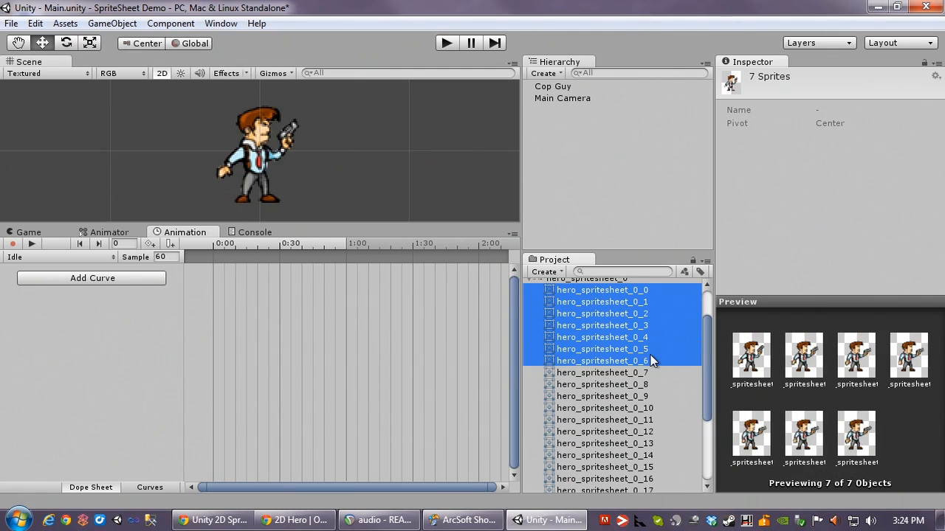
pyautogui.hotkey('shift', 'Down')
pyautogui.hotkey('shift', 'Down')
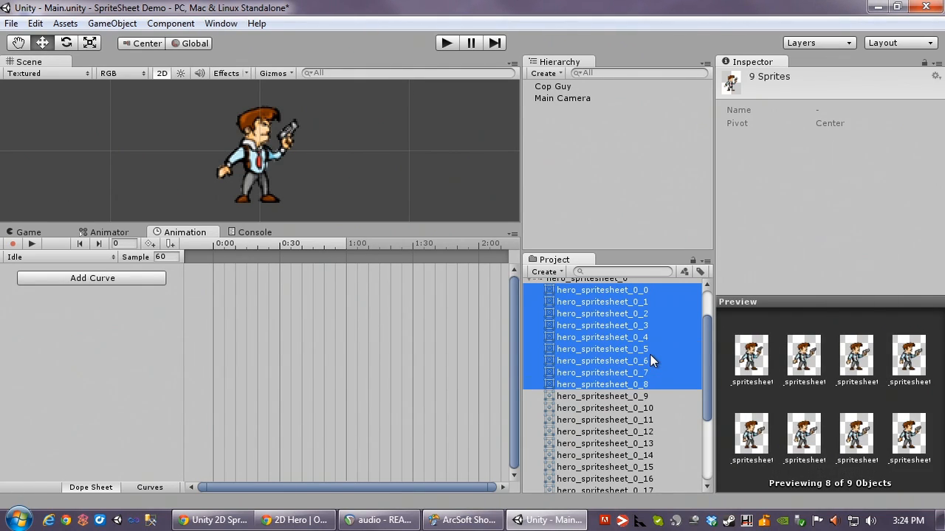
pyautogui.hotkey('shift', 'Up')
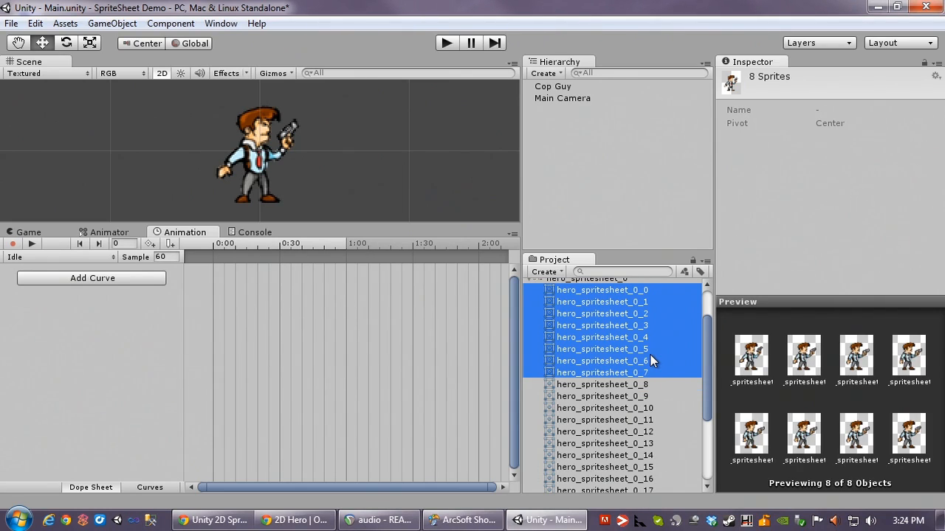
# Step: Step through the individual sprites from hero_spritesheet_0_0 onward to check which frames belong to the idle sequence
pyautogui.scroll(2, 650, 360)
pyautogui.click(605, 326)
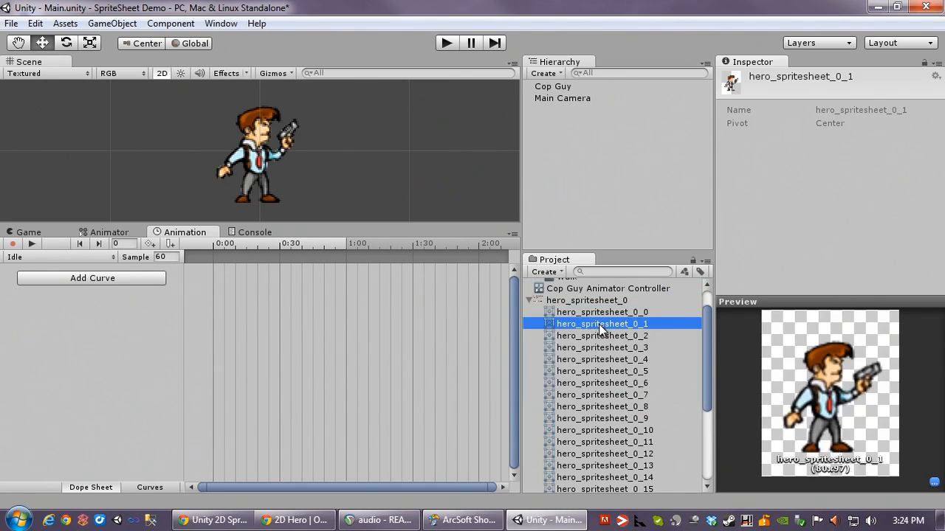
pyautogui.press('Up')
pyautogui.press('Down')
pyautogui.press('Down')
pyautogui.press('Down')
pyautogui.press('Down')
pyautogui.press('Down')
pyautogui.press('Down')
pyautogui.press('Down')
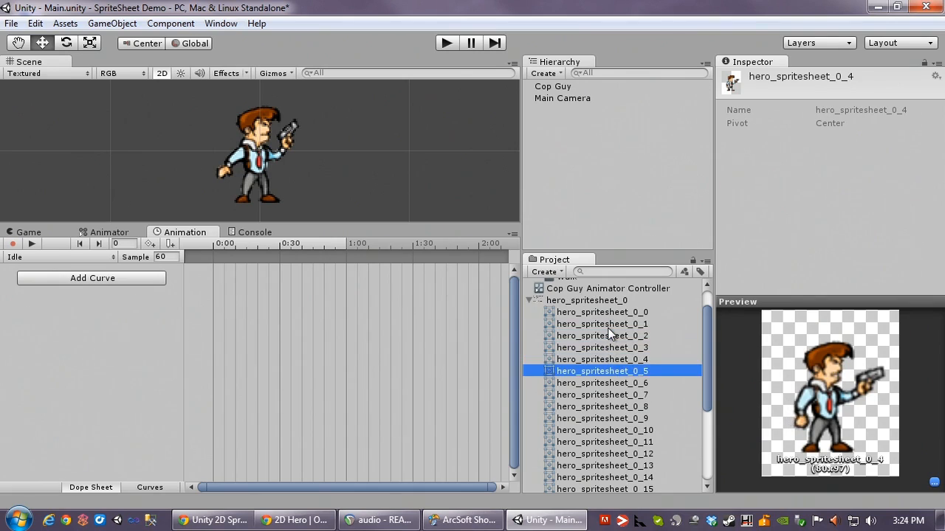
pyautogui.press('Down')
pyautogui.press('Down')
pyautogui.press('Up')
pyautogui.press('Up')
pyautogui.press('Down')
pyautogui.press('Up')
pyautogui.press('Down')
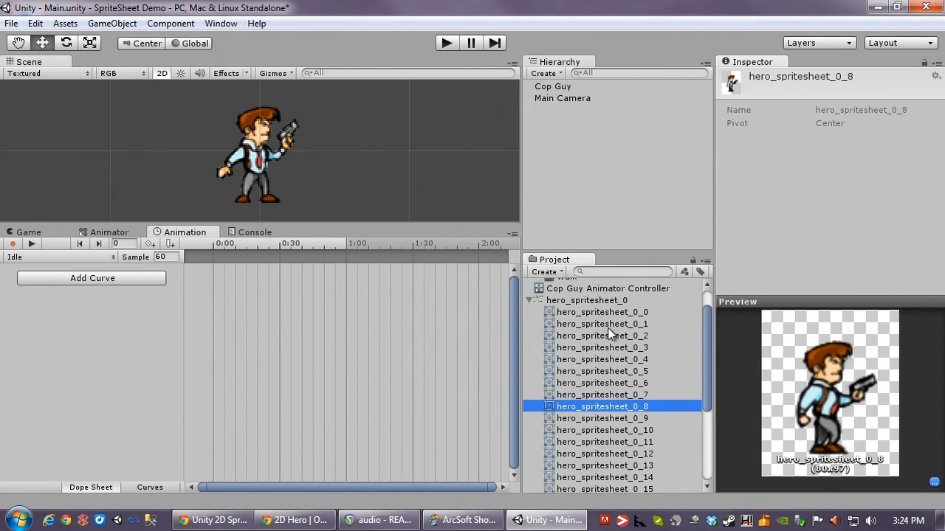
pyautogui.press('Down')
pyautogui.press('Up')
pyautogui.press('Up')
pyautogui.press('Up')
pyautogui.press('Down')
# Step: Add sprites hero_spritesheet_0_0 to hero_spritesheet_0_7 as keyframes at the start of the Idle clip's timeline
pyautogui.hotkey('shift', 'Up')
pyautogui.hotkey('shift', 'Up')
pyautogui.hotkey('shift', 'Up')
pyautogui.hotkey('shift', 'Up')
pyautogui.hotkey('shift', 'Up')
pyautogui.hotkey('shift', 'Up')
pyautogui.hotkey('shift', 'Up')
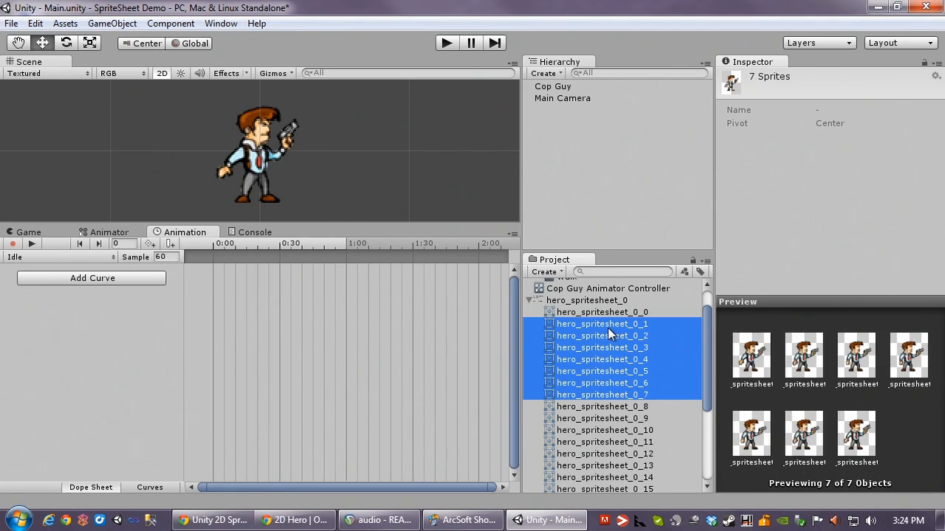
pyautogui.moveTo(580, 327); pyautogui.dragTo(235, 322)
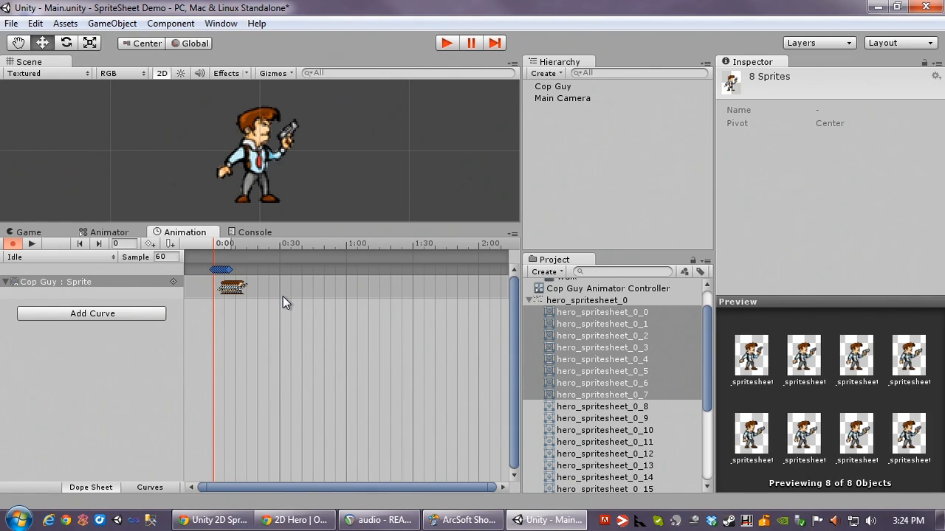
# Step: Preview the Idle clip's playback and return the playhead to frame 0
pyautogui.click(33, 243)
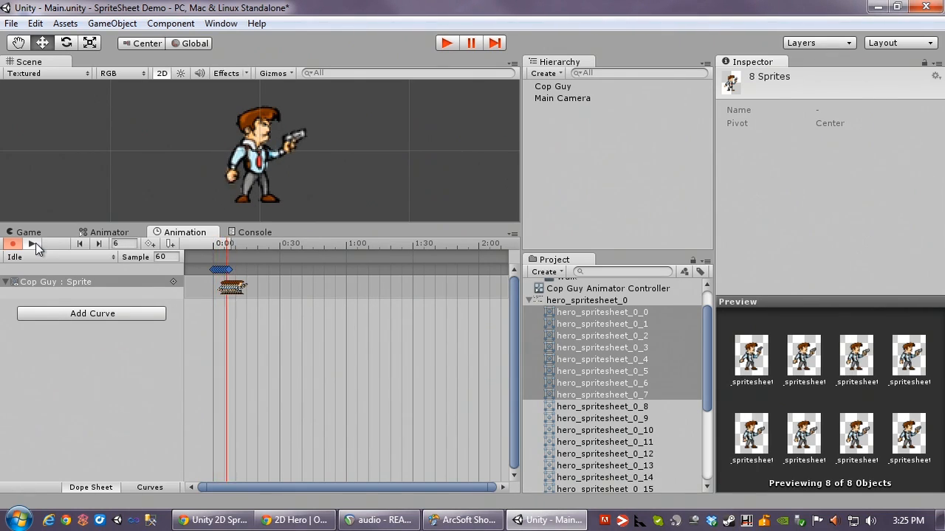
pyautogui.click(32, 244)
pyautogui.moveTo(219, 244); pyautogui.dragTo(192, 254)
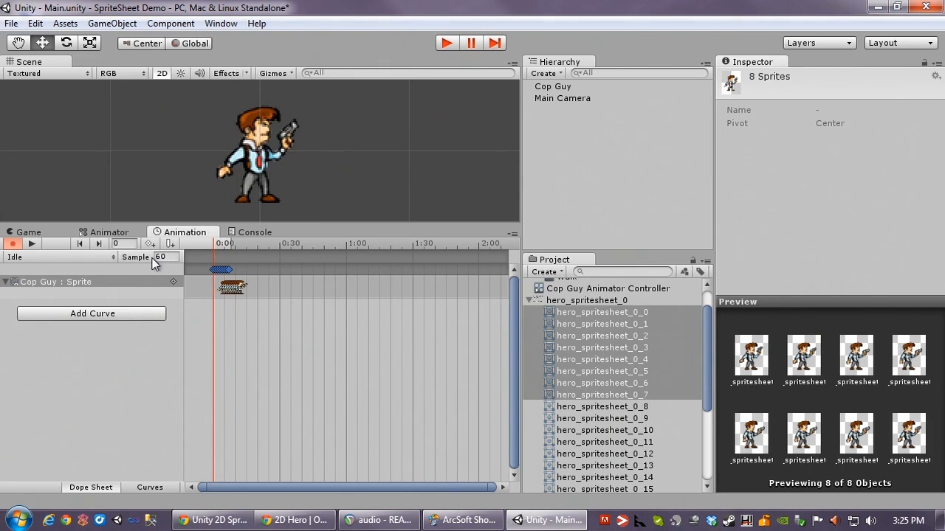
# Step: Set the Idle clip's sample rate to 10
pyautogui.click(166, 256)
pyautogui.write('10')
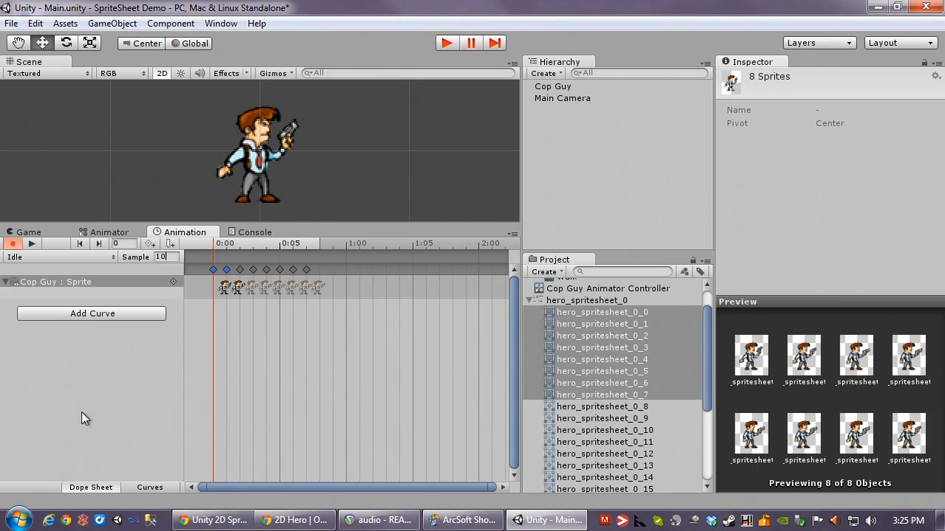
pyautogui.click(130, 368)
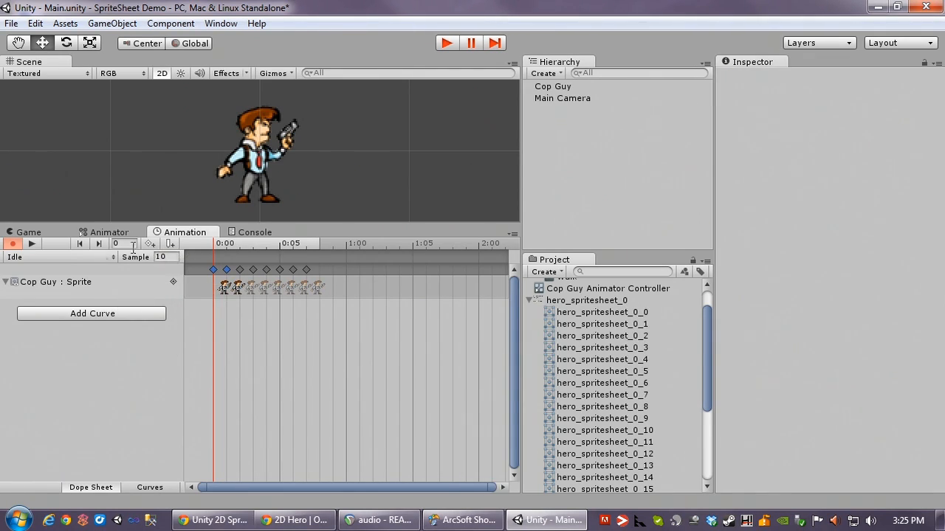
# Step: Preview the Idle clip at the new sample rate and rewind it to frame 0
pyautogui.click(33, 244)
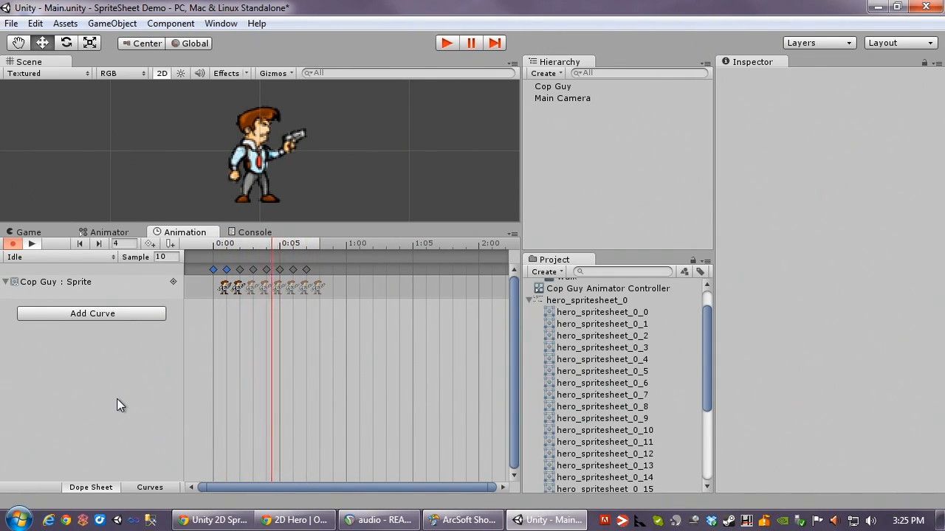
pyautogui.click(31, 244)
pyautogui.click(217, 246)
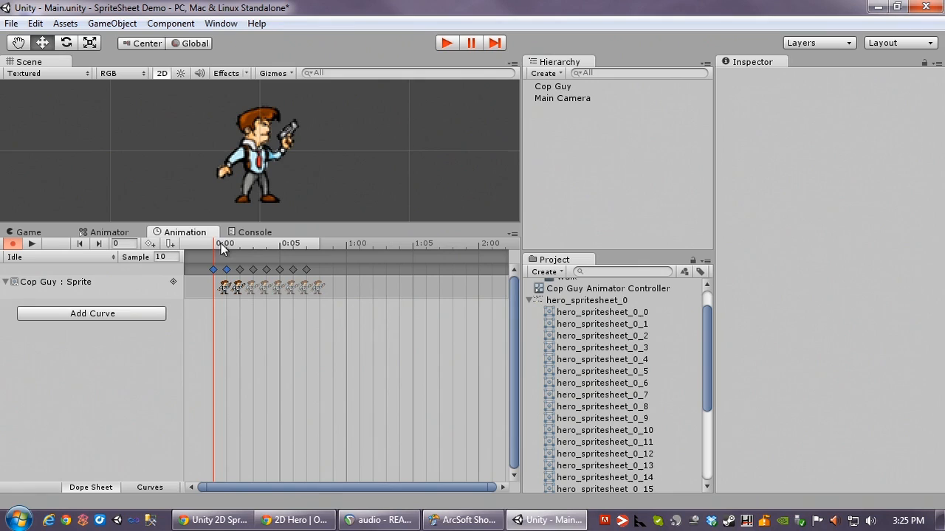
# Step: Select the Idle state in the Animator graph and dock the Animator view beside the Scene view
pyautogui.click(118, 234)
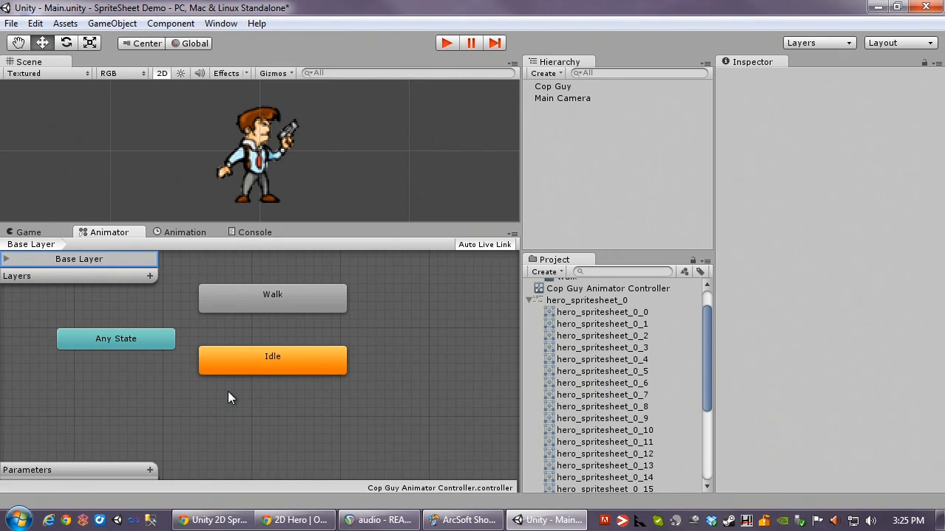
pyautogui.click(250, 365)
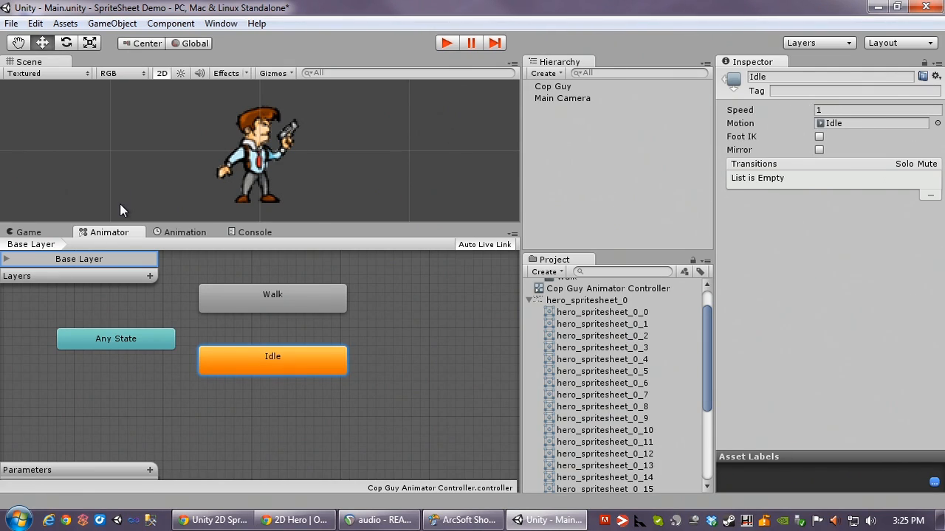
pyautogui.moveTo(113, 236); pyautogui.dragTo(102, 67)
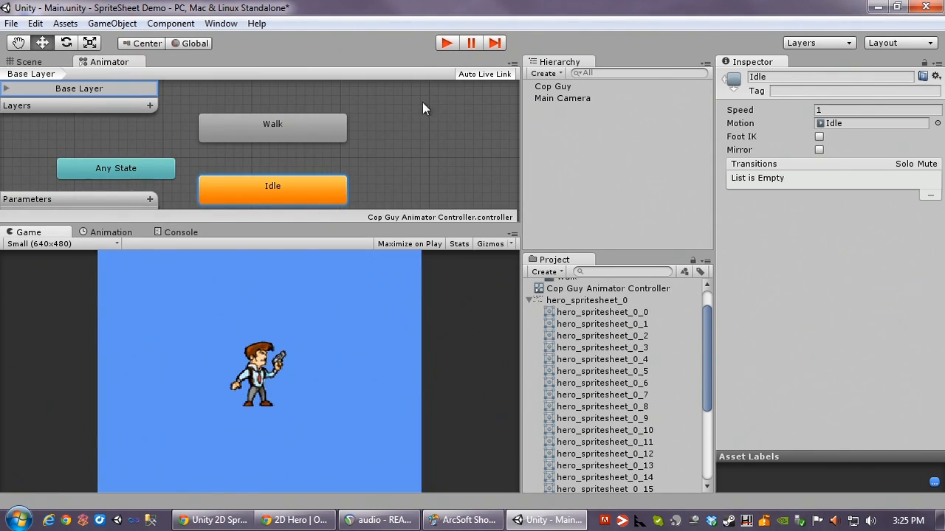
# Step: Playtest the scene while varying the Idle state's speed, leave it at -1.97, and reopen the Idle clip's timeline
pyautogui.click(446, 43)
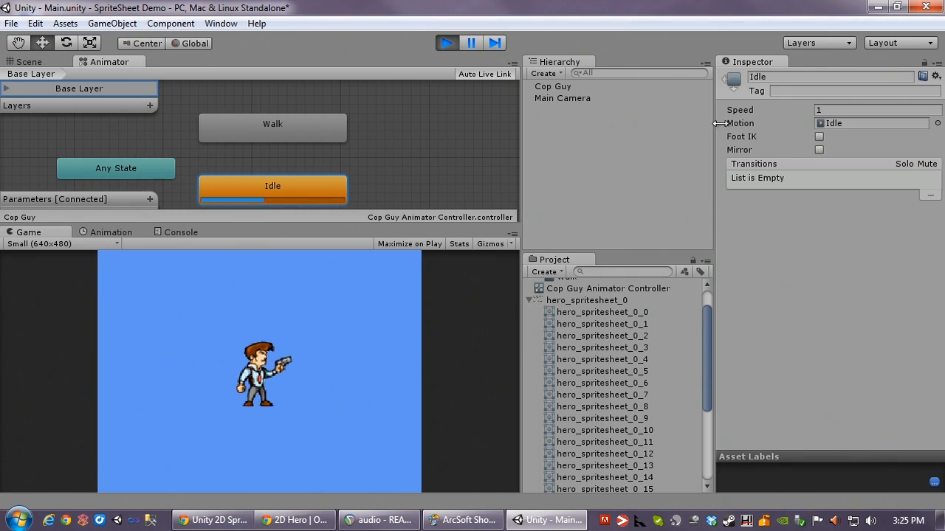
pyautogui.click(813, 109)
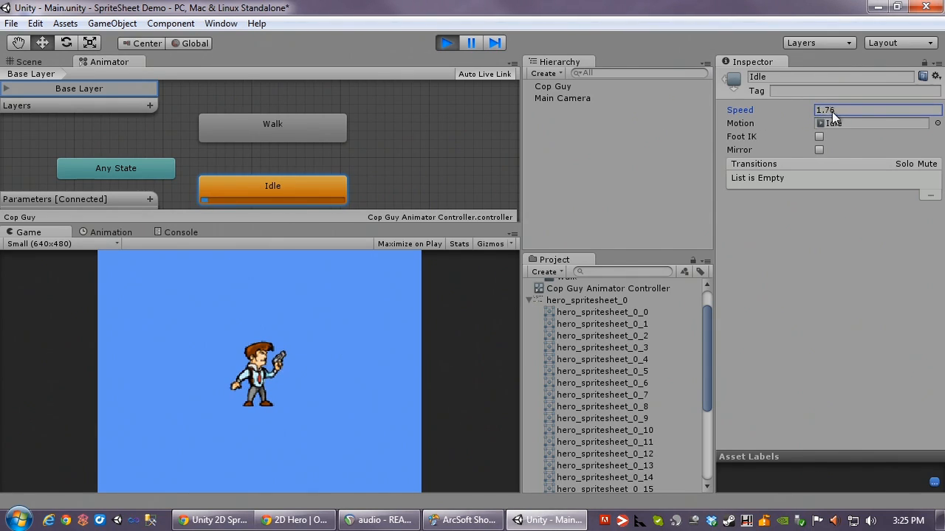
pyautogui.moveTo(854, 112); pyautogui.dragTo(871, 112)
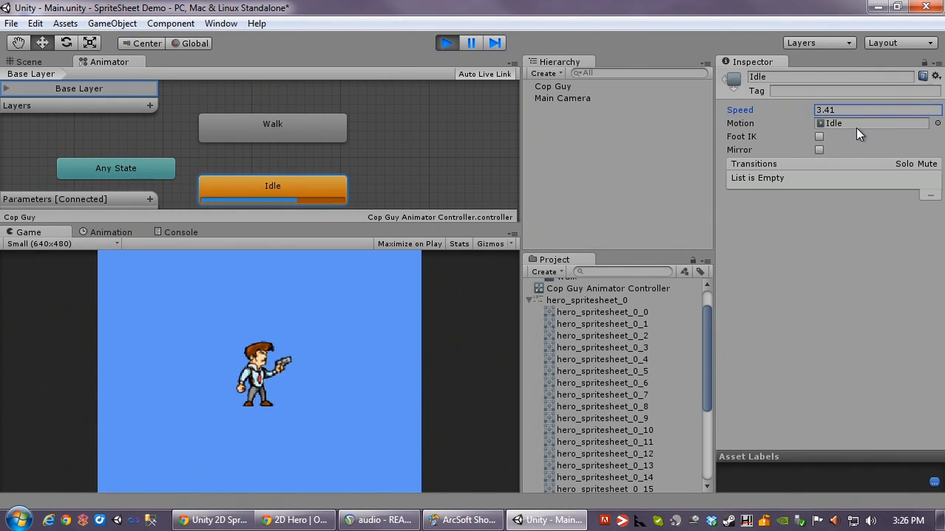
pyautogui.moveTo(807, 112); pyautogui.dragTo(722, 113)
pyautogui.moveTo(775, 110); pyautogui.dragTo(765, 109)
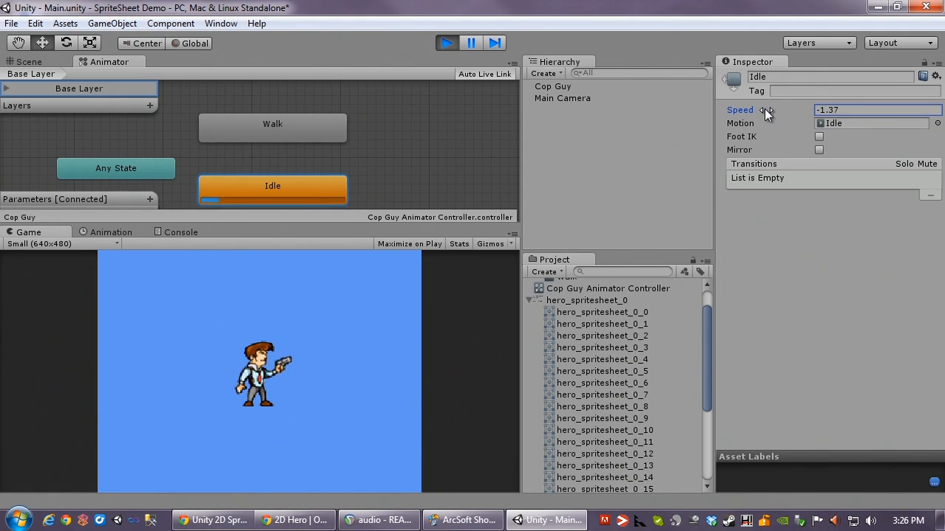
pyautogui.moveTo(790, 109); pyautogui.dragTo(770, 129)
pyautogui.click(445, 43)
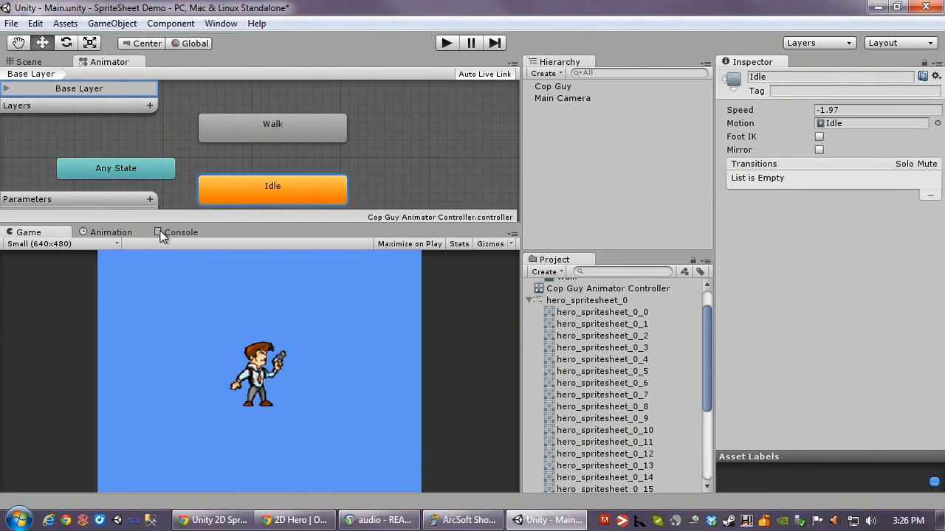
pyautogui.click(120, 233)
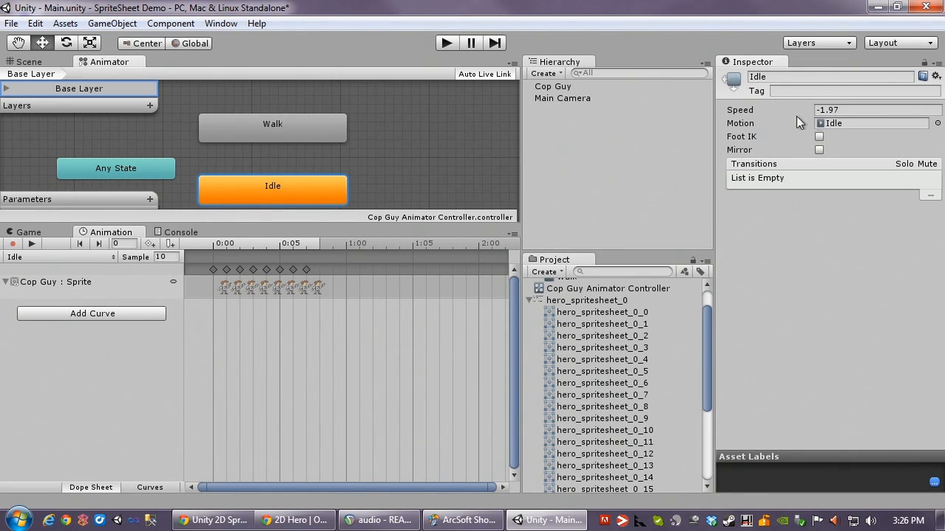
# Step: Reset the Idle state's speed to 1, change it to 2, and deselect the state
pyautogui.click(845, 110)
pyautogui.write('1')
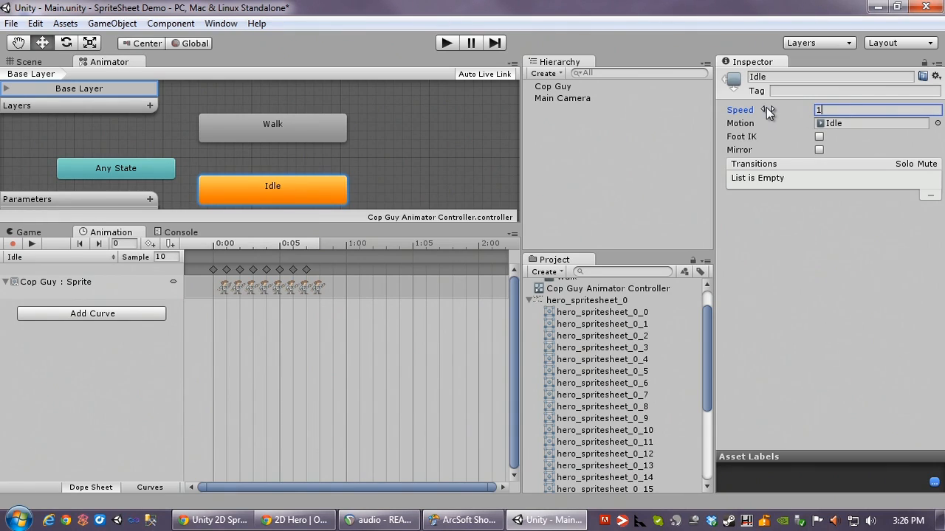
pyautogui.click(857, 124)
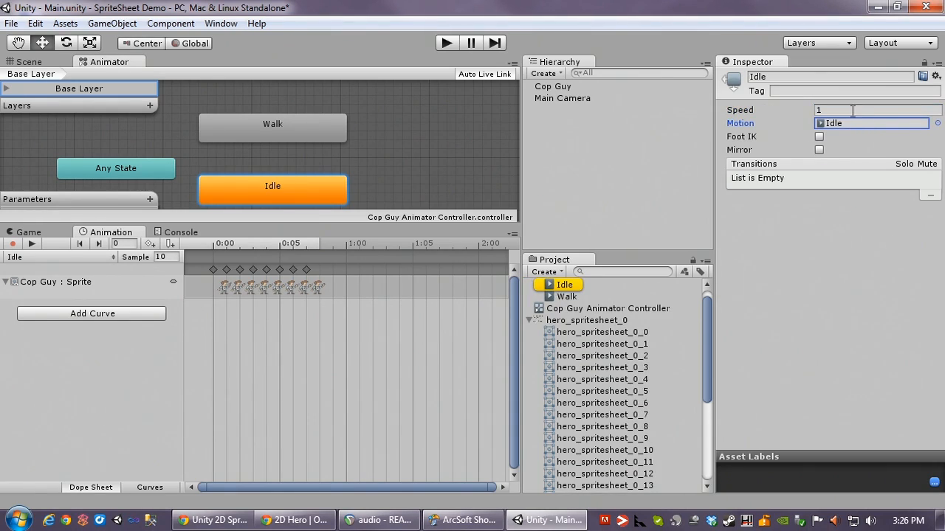
pyautogui.click(840, 110)
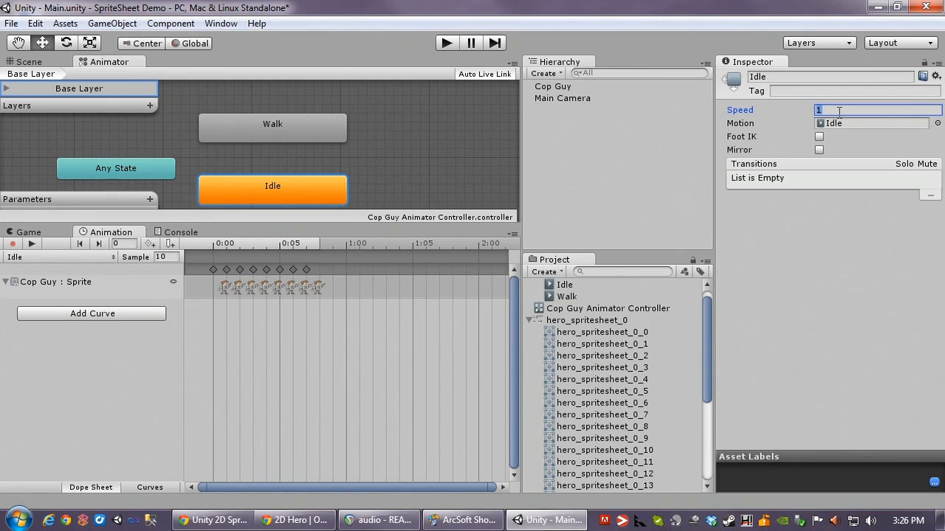
pyautogui.write('2')
pyautogui.click(540, 142)
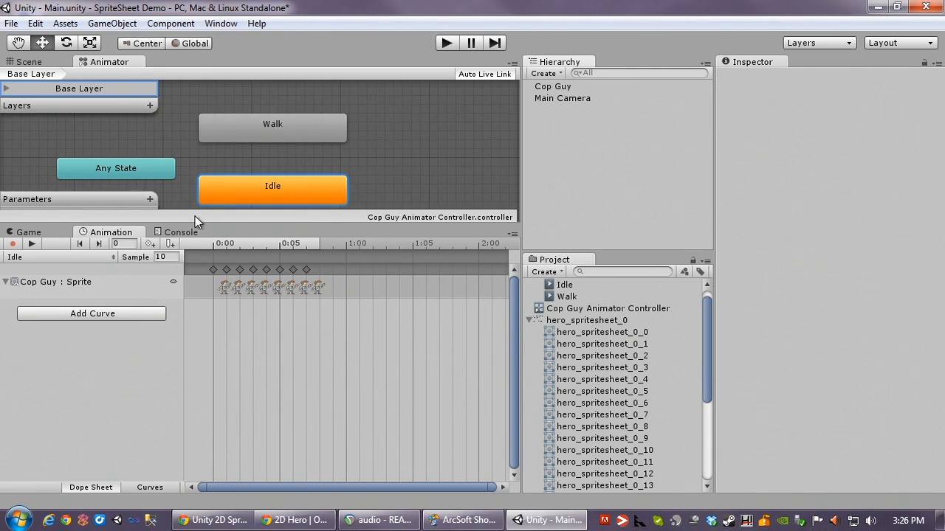
# Step: Dock the Animator view beside the Animation view, then reopen the Idle clip's timeline and preview the clip
pyautogui.moveTo(104, 62); pyautogui.dragTo(159, 237)
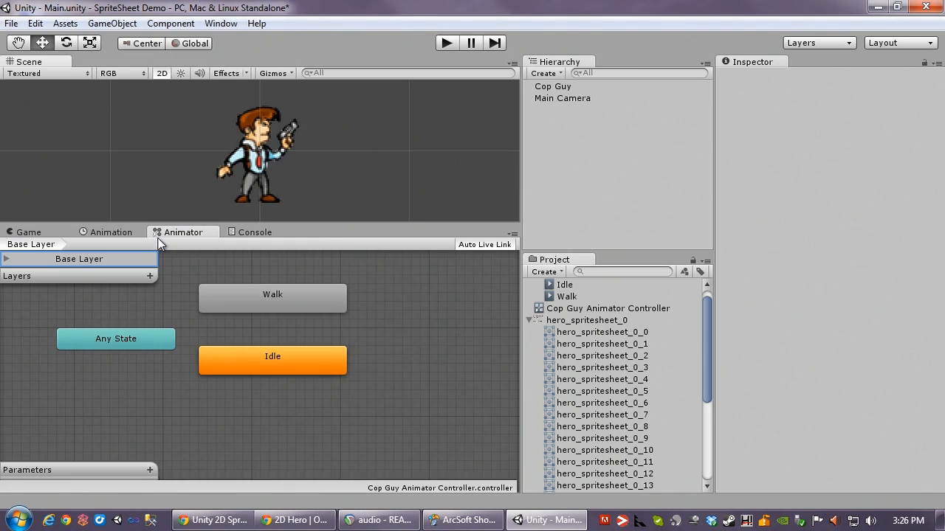
pyautogui.click(110, 233)
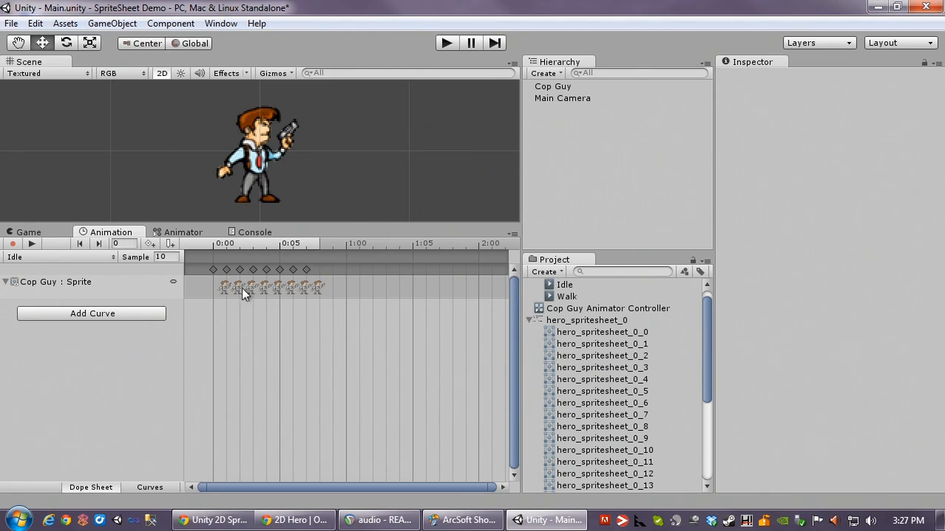
pyautogui.moveTo(215, 249); pyautogui.dragTo(237, 285)
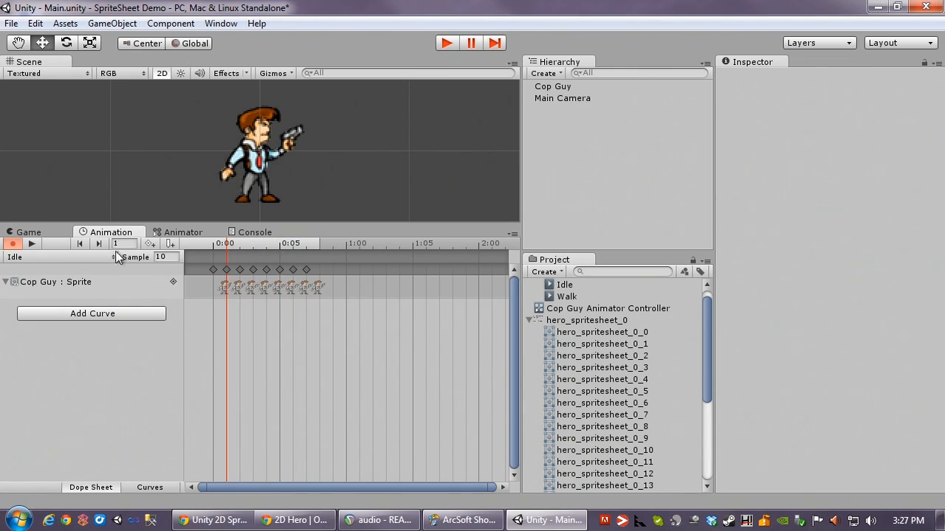
pyautogui.click(34, 245)
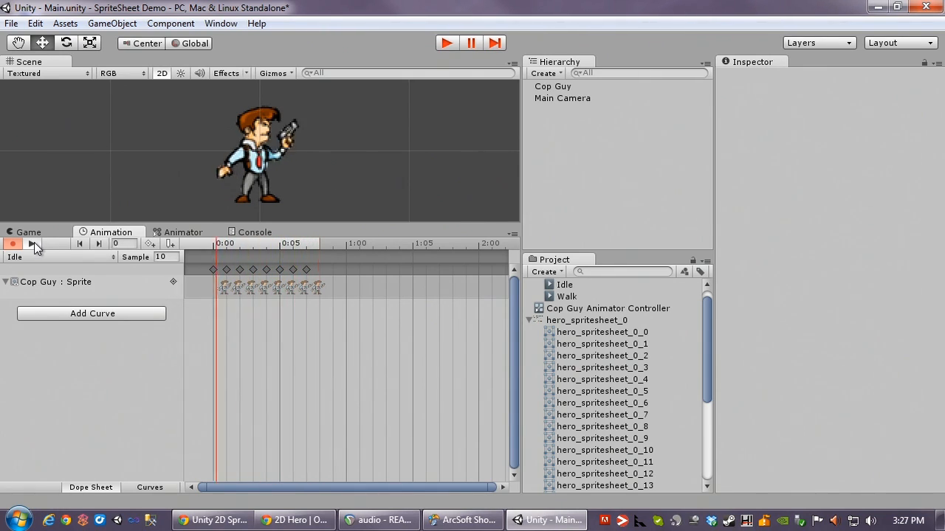
pyautogui.click(33, 244)
# Step: Delete the Idle clip's sprite keyframes at frames 3, 4 and 5 and preview the clip
pyautogui.moveTo(265, 245)
pyautogui.mouseDown()
pyautogui.moveTo(239, 249)
pyautogui.moveTo(251, 253)
pyautogui.mouseUp()
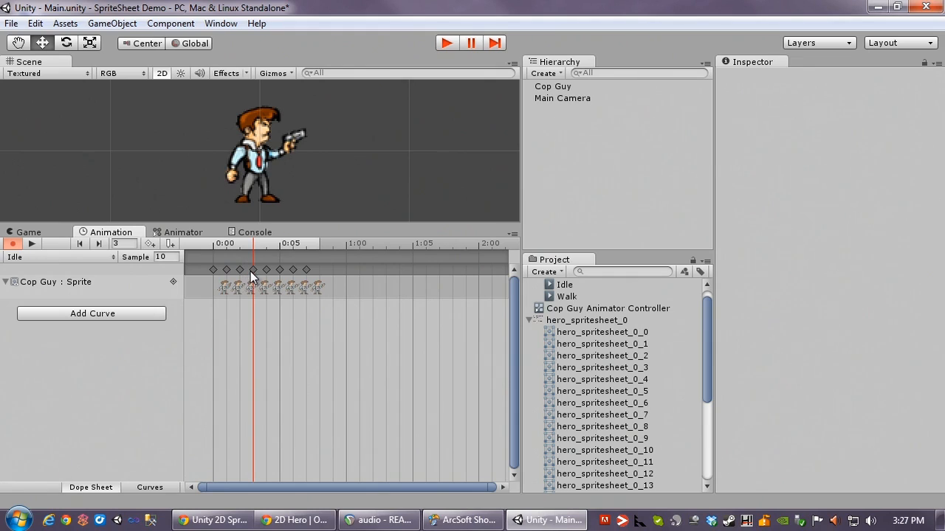
pyautogui.click(253, 270)
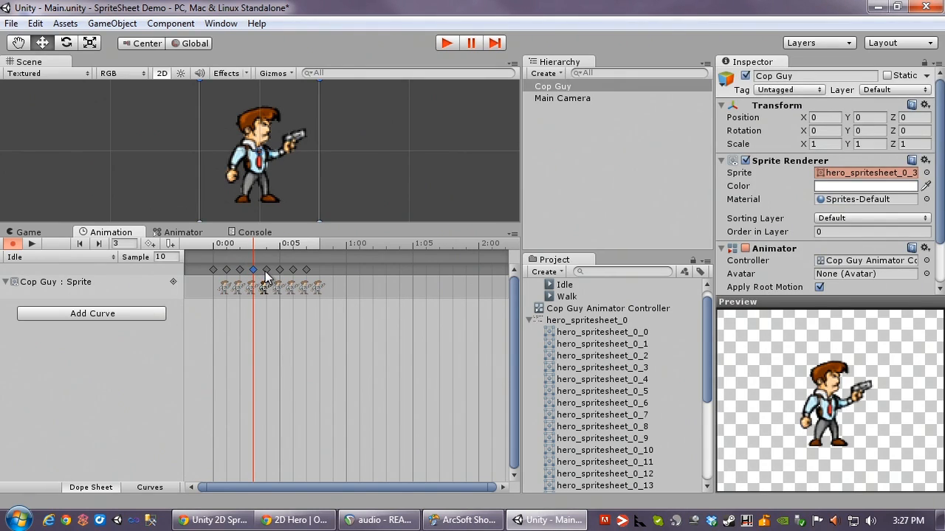
pyautogui.moveTo(255, 247); pyautogui.dragTo(264, 246)
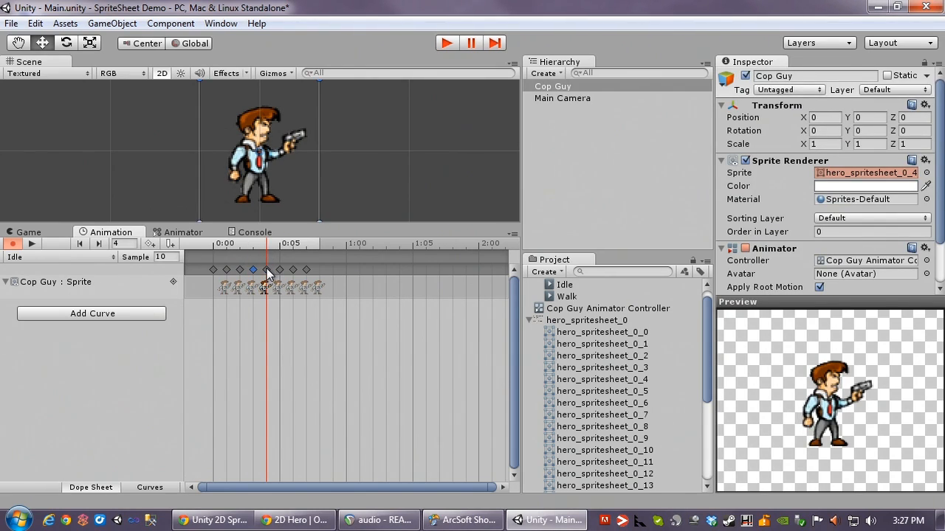
pyautogui.keyDown('shift'); pyautogui.click(267, 270); pyautogui.keyUp('shift')
pyautogui.click(276, 244)
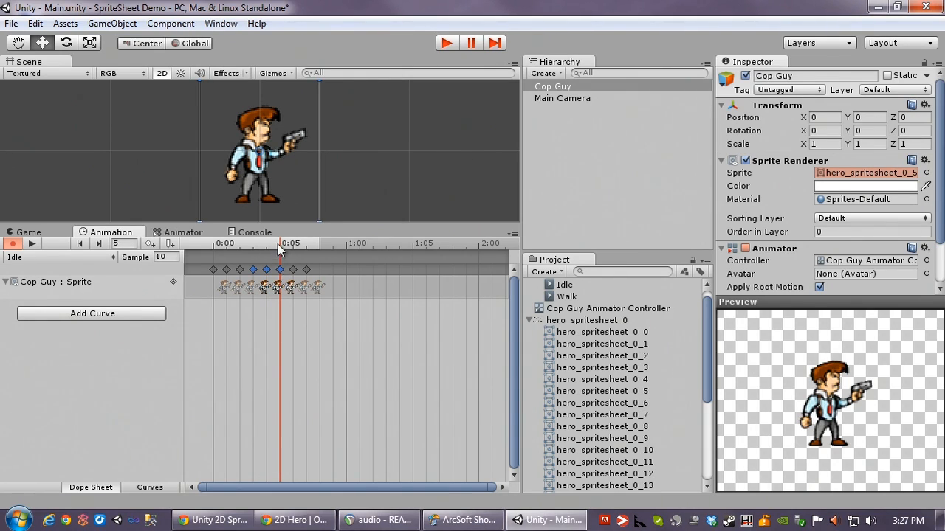
pyautogui.click(288, 246)
pyautogui.moveTo(289, 248); pyautogui.dragTo(255, 259)
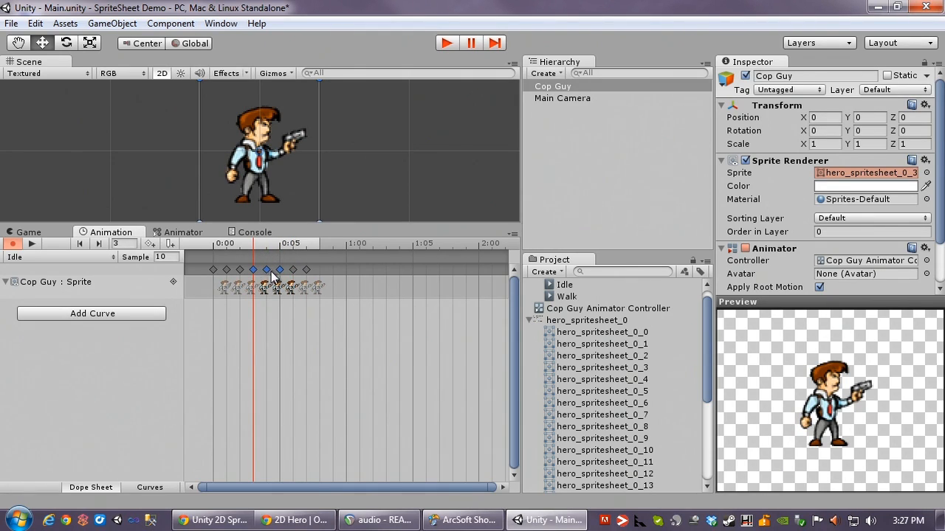
pyautogui.press('Delete')
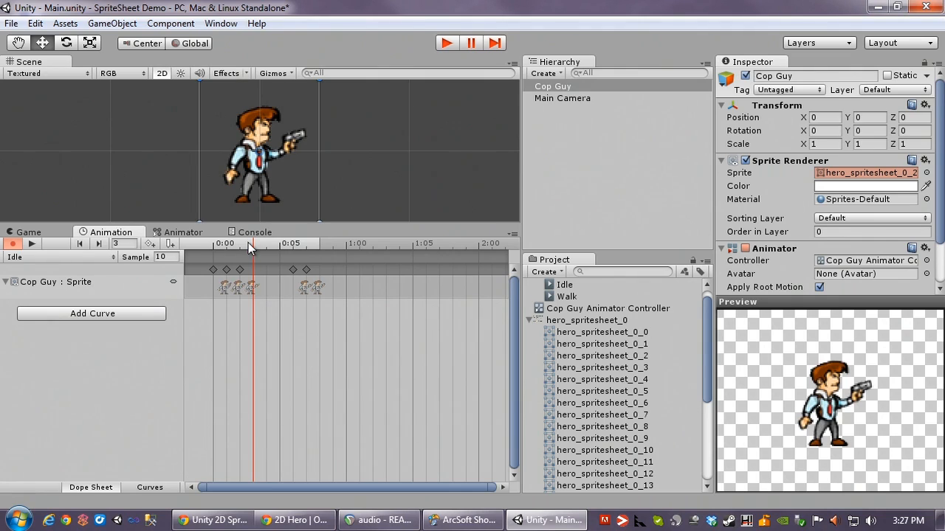
pyautogui.click(32, 245)
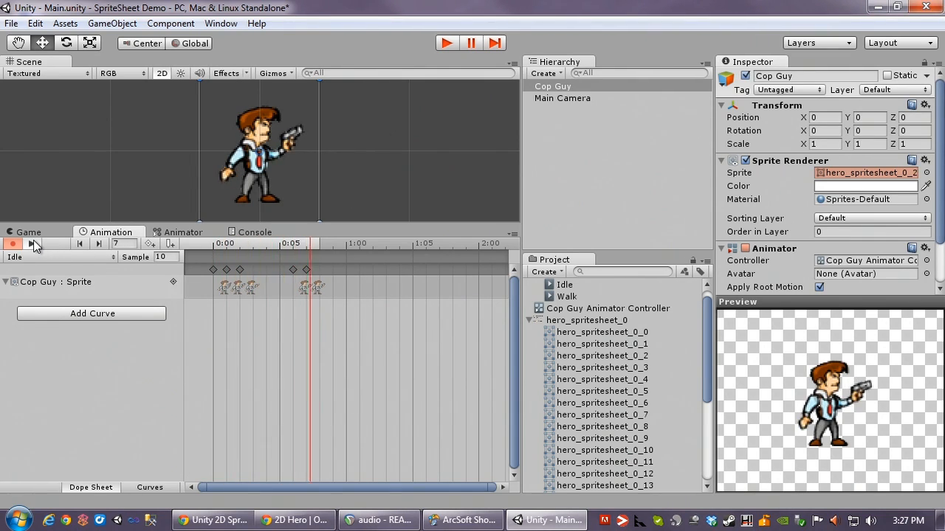
pyautogui.click(33, 245)
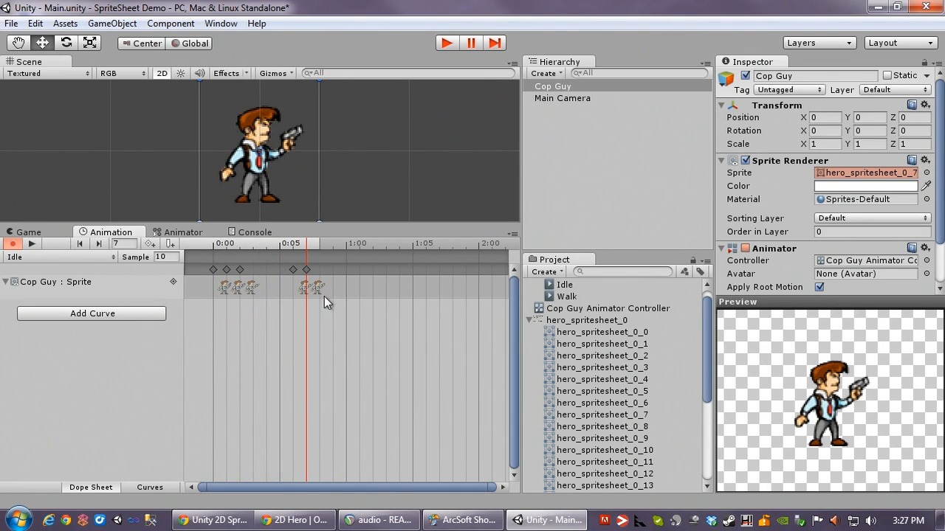
# Step: Move the Idle clip's last two sprite keyframes to frames 3 and 4 and preview the shortened clip
pyautogui.click(293, 271)
pyautogui.keyDown('shift'); pyautogui.click(306, 270); pyautogui.keyUp('shift')
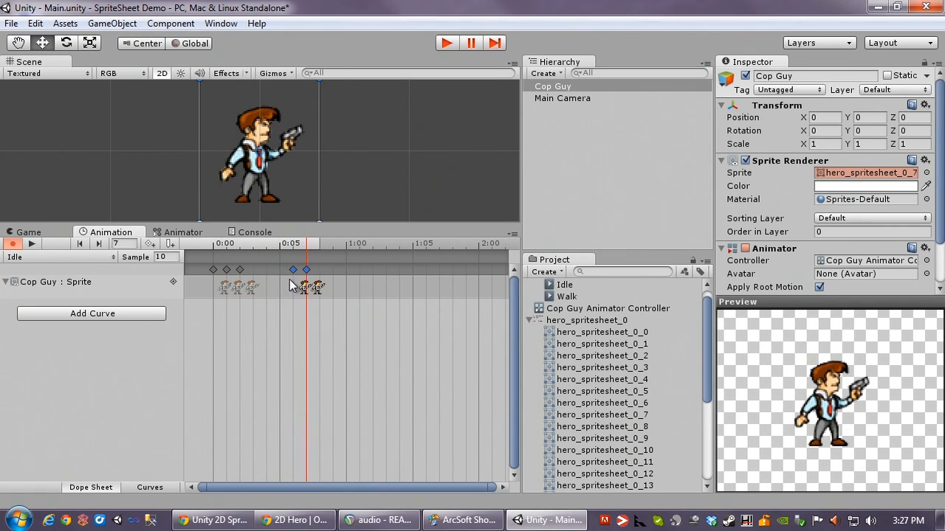
pyautogui.moveTo(293, 270); pyautogui.dragTo(260, 273)
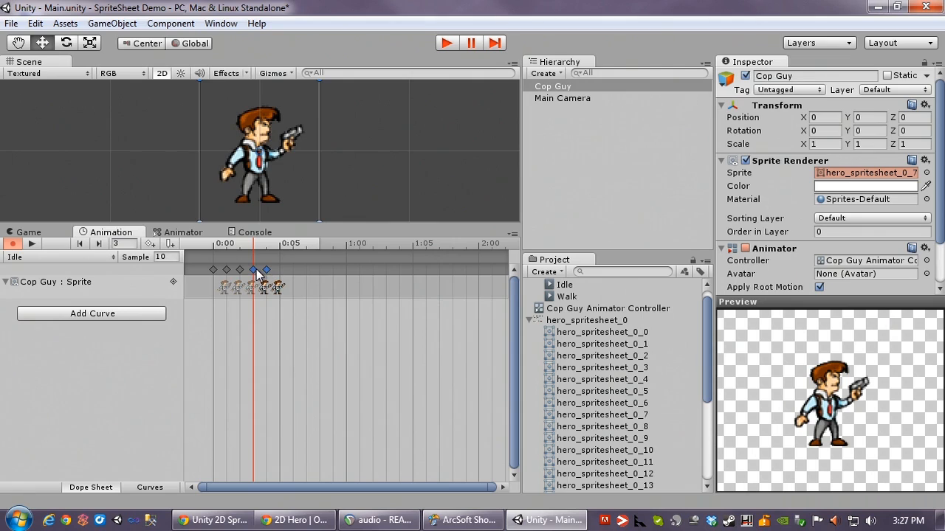
pyautogui.click(32, 245)
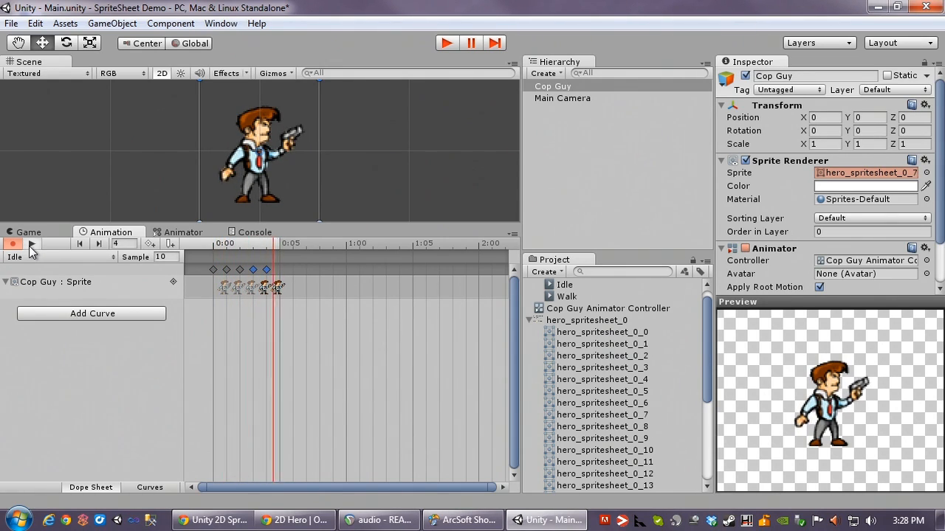
pyautogui.click(32, 244)
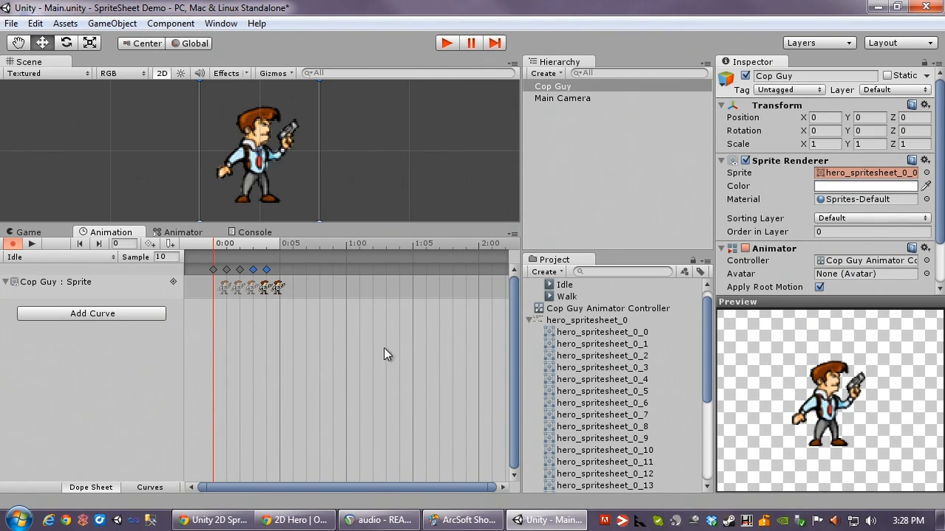
# Step: Record a Cop Guy position keyframe at frame 2 with X about 0.173 and Y about 0.054, and preview the movement
pyautogui.click(212, 269)
pyautogui.click(248, 243)
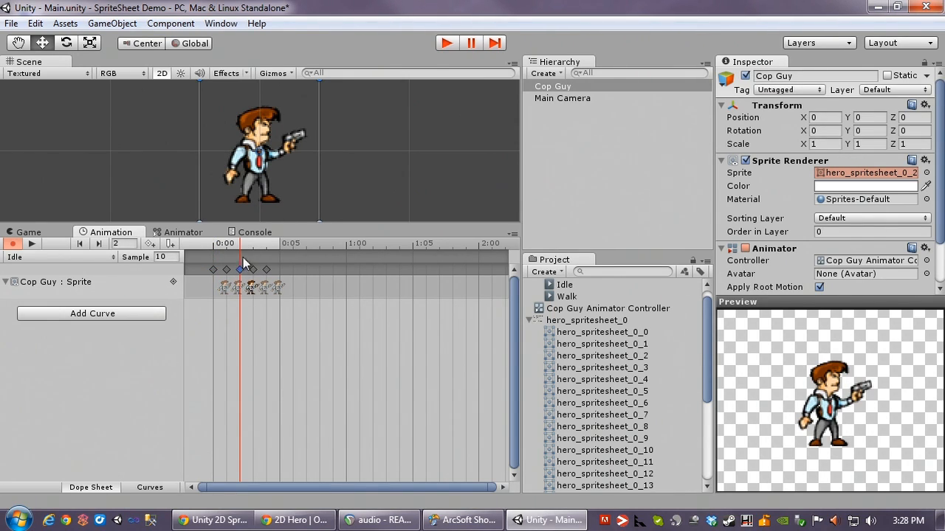
pyautogui.moveTo(261, 157); pyautogui.dragTo(287, 151)
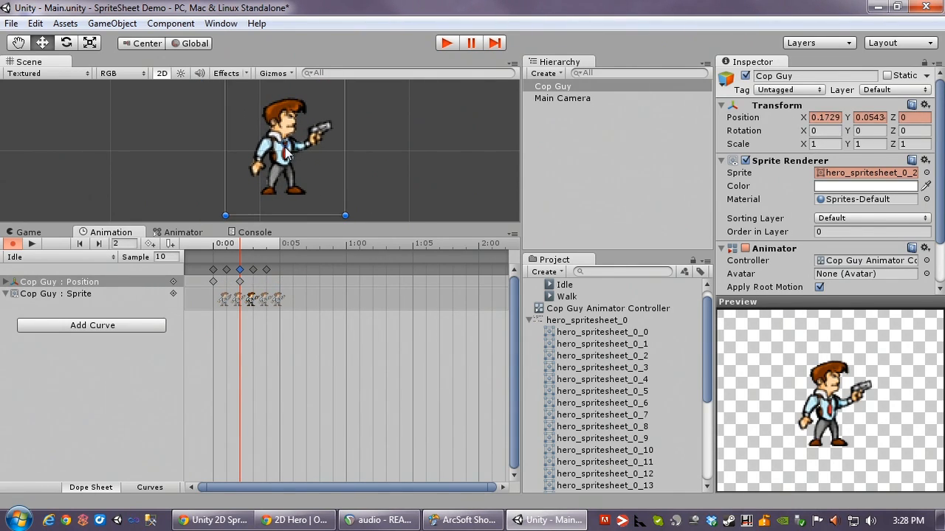
pyautogui.click(6, 282)
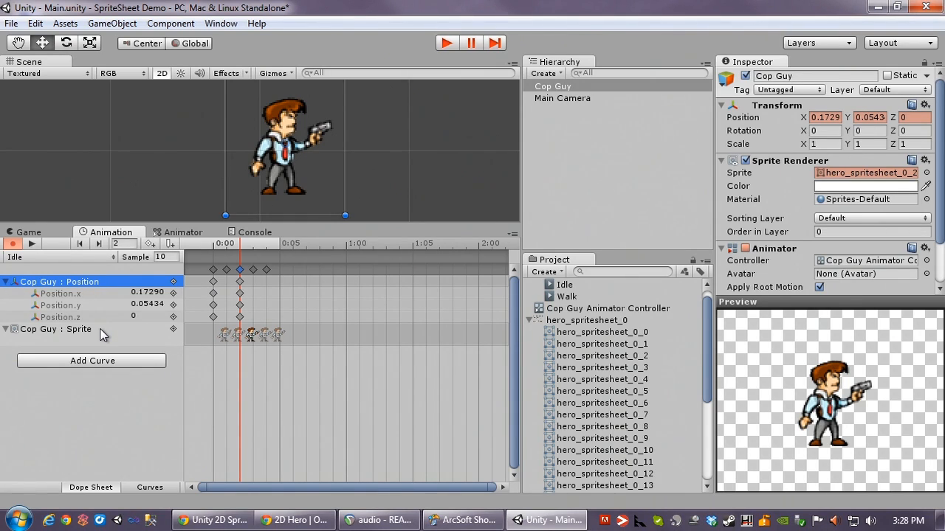
pyautogui.click(241, 245)
pyautogui.moveTo(242, 249); pyautogui.dragTo(213, 242)
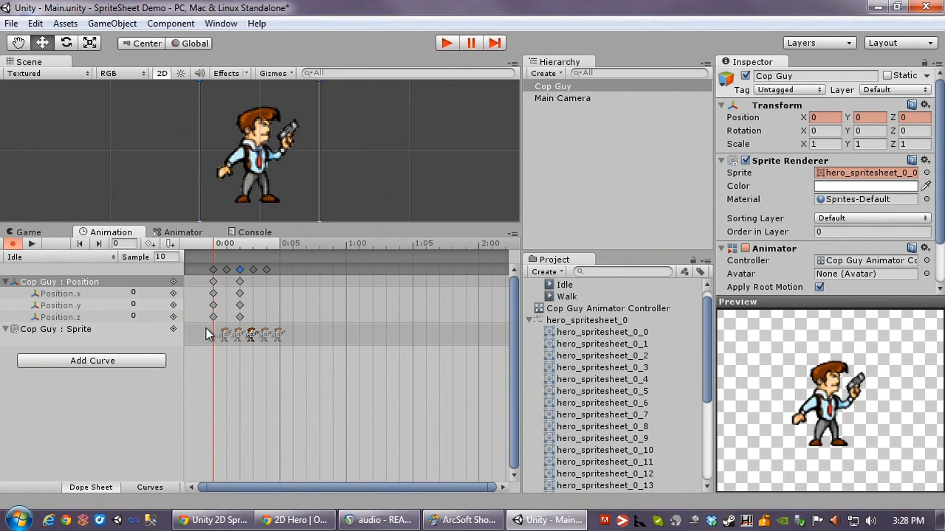
pyautogui.click(32, 245)
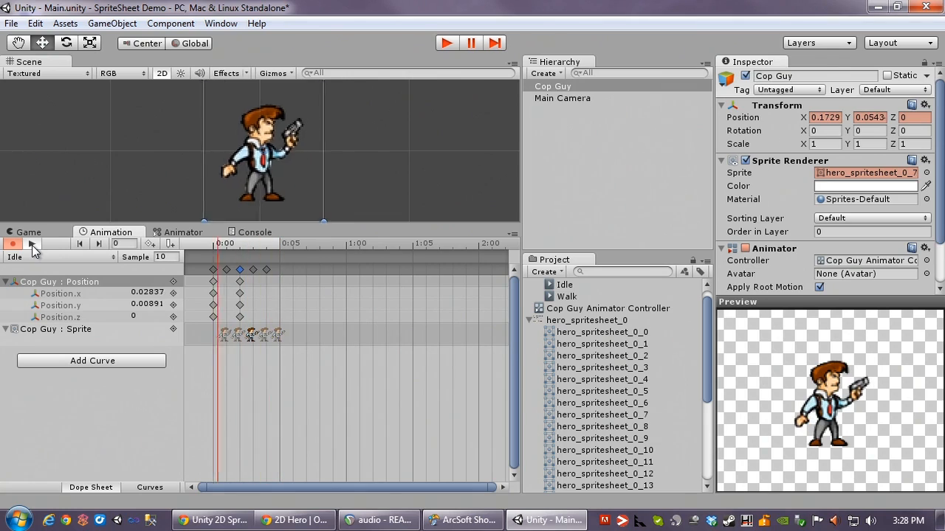
pyautogui.click(32, 245)
# Step: Try previewing the Idle clip with Cop Guy's Apply Root Motion disabled, and enable the option again
pyautogui.click(820, 287)
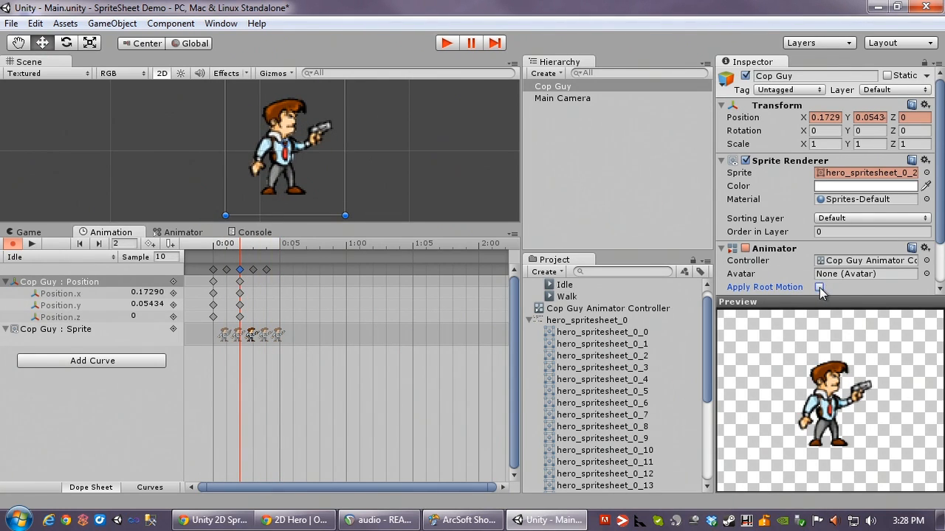
pyautogui.click(32, 244)
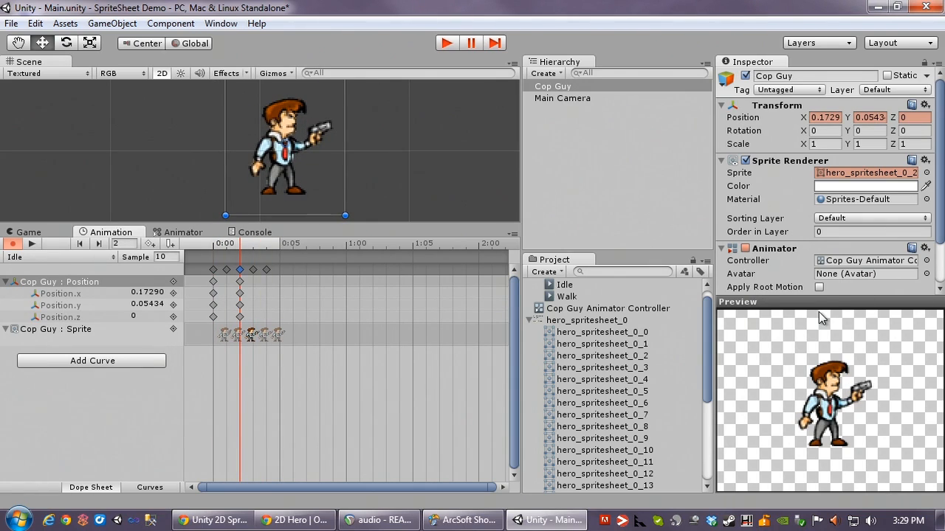
pyautogui.click(820, 287)
pyautogui.scroll(-2, 819, 284)
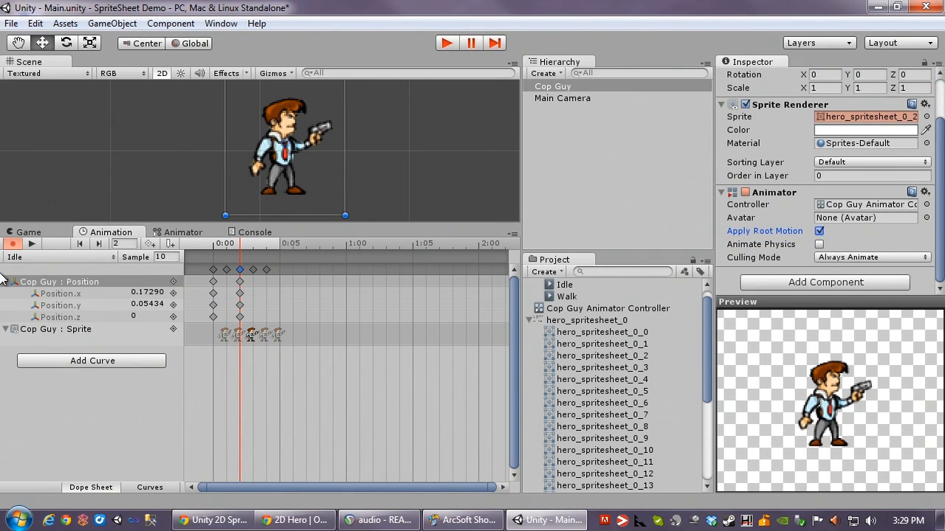
# Step: Delete Cop Guy's position keyframe at frame 0 of the Idle clip and preview the animation
pyautogui.moveTo(239, 241); pyautogui.dragTo(219, 255)
pyautogui.click(213, 281)
pyautogui.rightClick(212, 288)
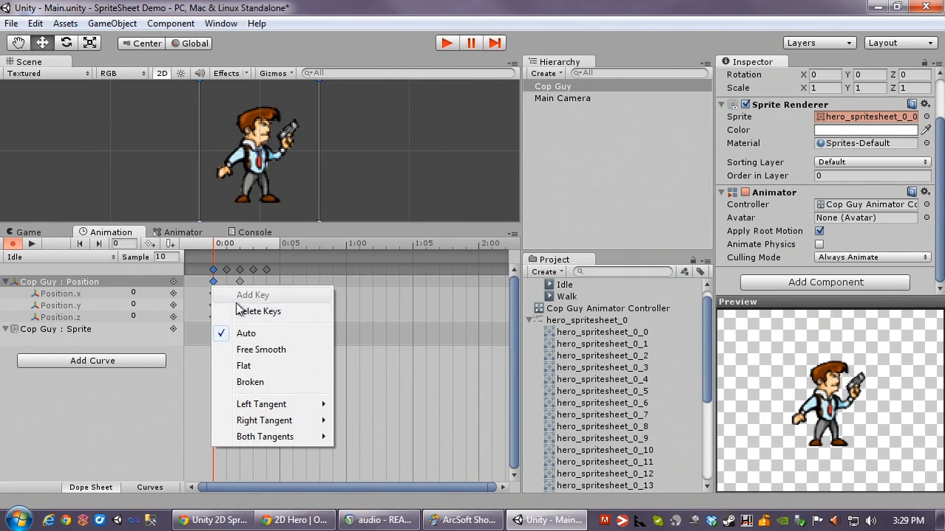
pyautogui.click(231, 310)
pyautogui.click(31, 245)
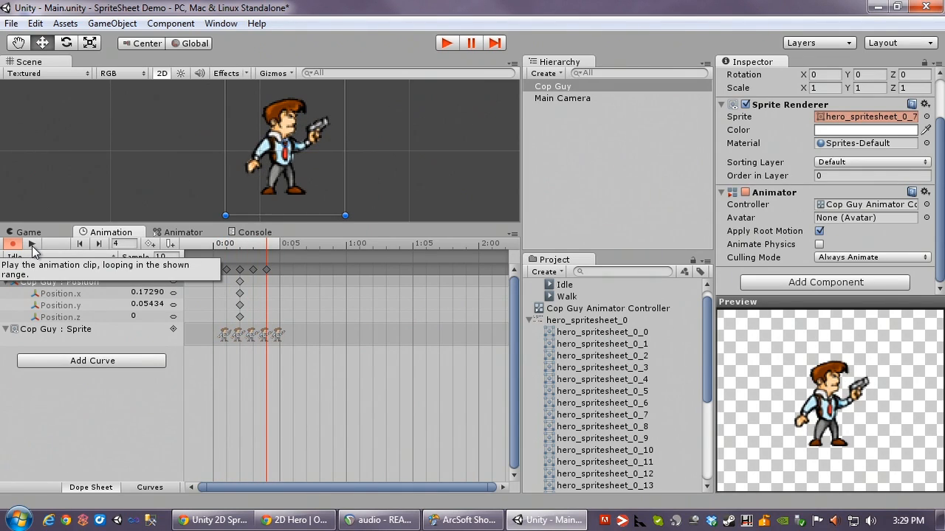
# Step: Remove Cop Guy's whole Position property from the Idle clip, keeping only the Sprite track
pyautogui.click(239, 282)
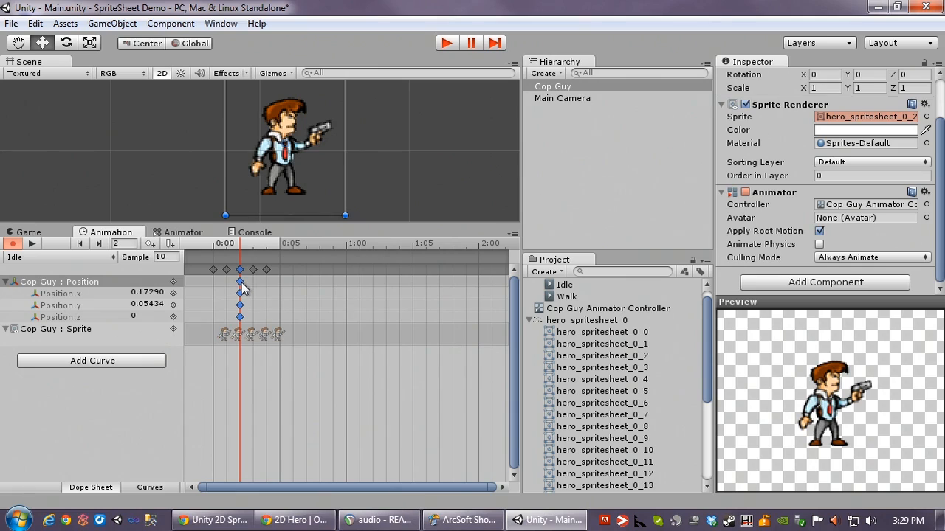
pyautogui.rightClick(241, 283)
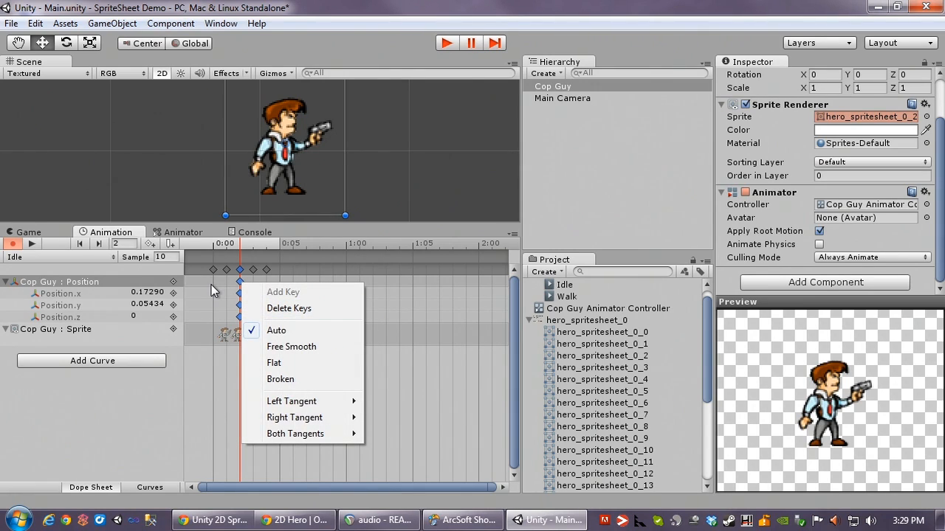
pyautogui.click(81, 281)
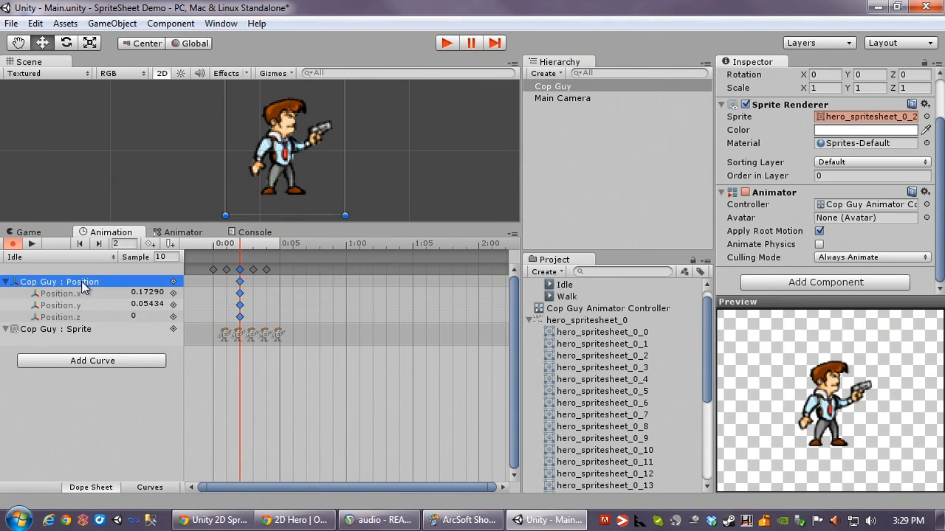
pyautogui.rightClick(170, 286)
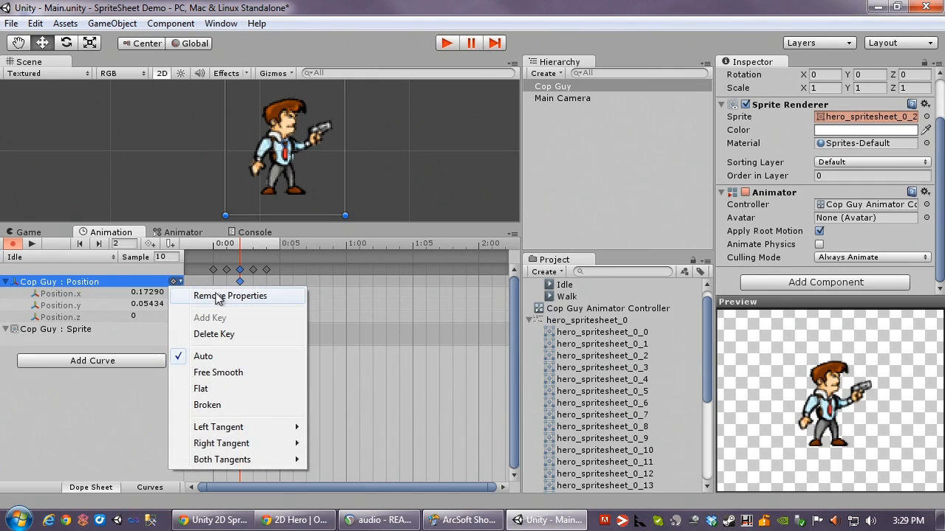
pyautogui.click(219, 299)
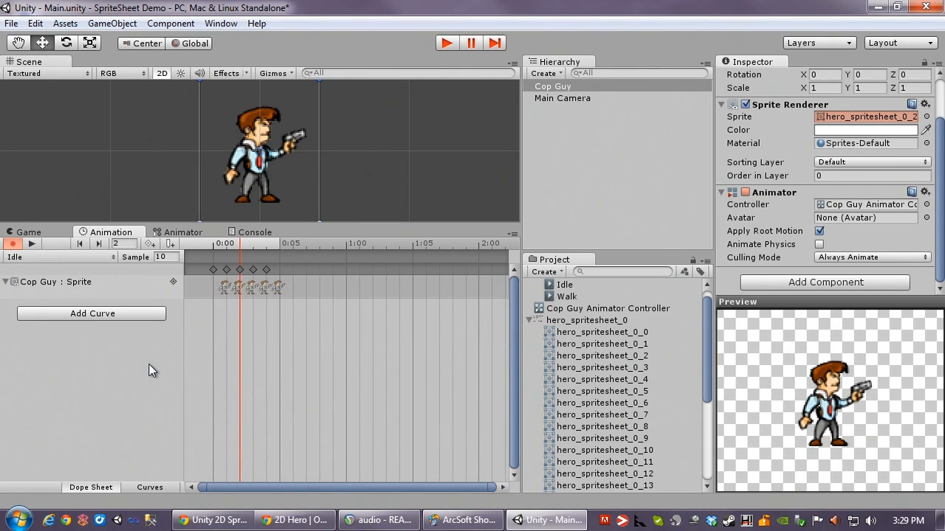
# Step: Rewind the Idle clip to frame 0, turn off animation recording, and move Cop Guy slightly up and to the right in the scene
pyautogui.moveTo(239, 246); pyautogui.dragTo(4, 250)
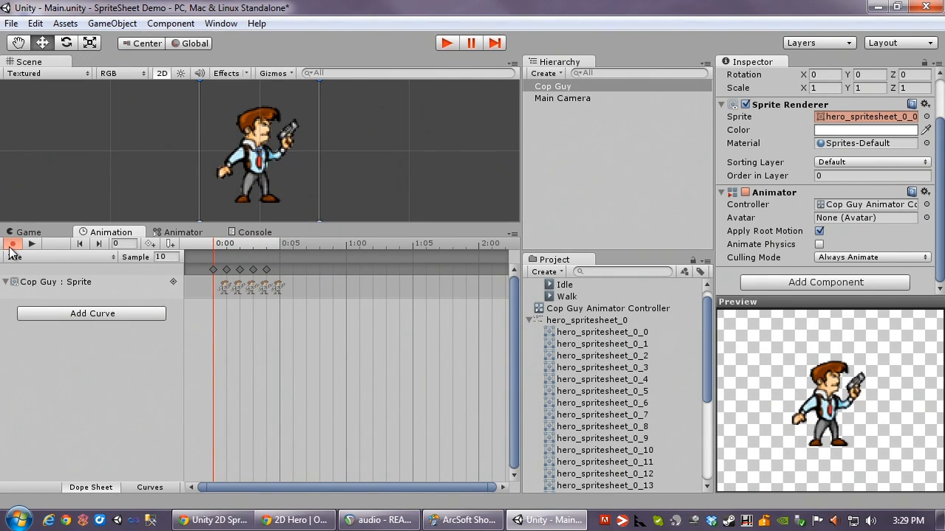
pyautogui.click(12, 244)
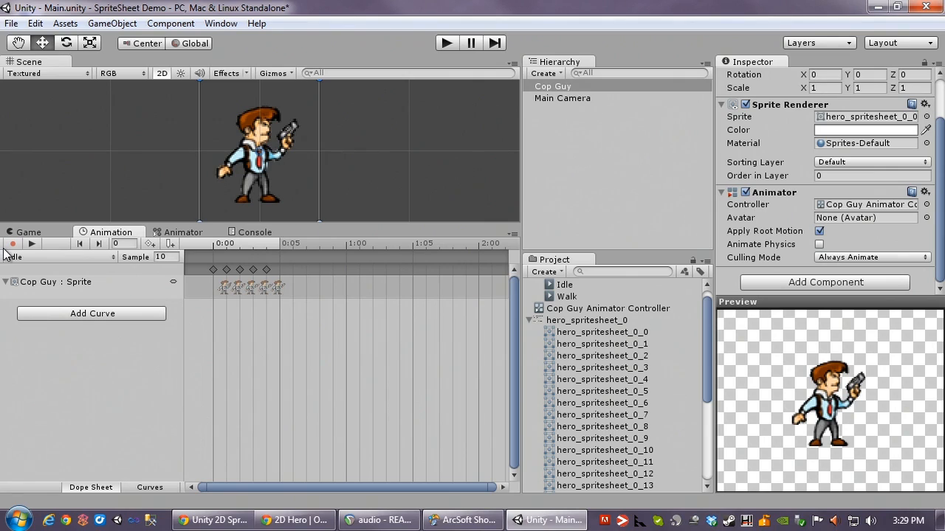
pyautogui.moveTo(239, 160); pyautogui.dragTo(263, 154)
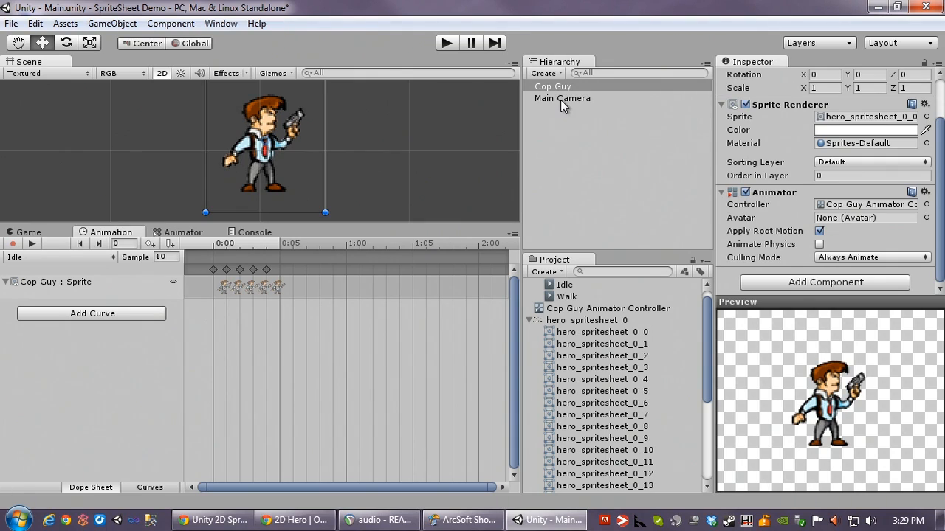
# Step: Reset Cop Guy's Transform position to X 0 and Y 0
pyautogui.scroll(2, 926, 144)
pyautogui.click(824, 118)
pyautogui.write('0')
pyautogui.press('Tab')
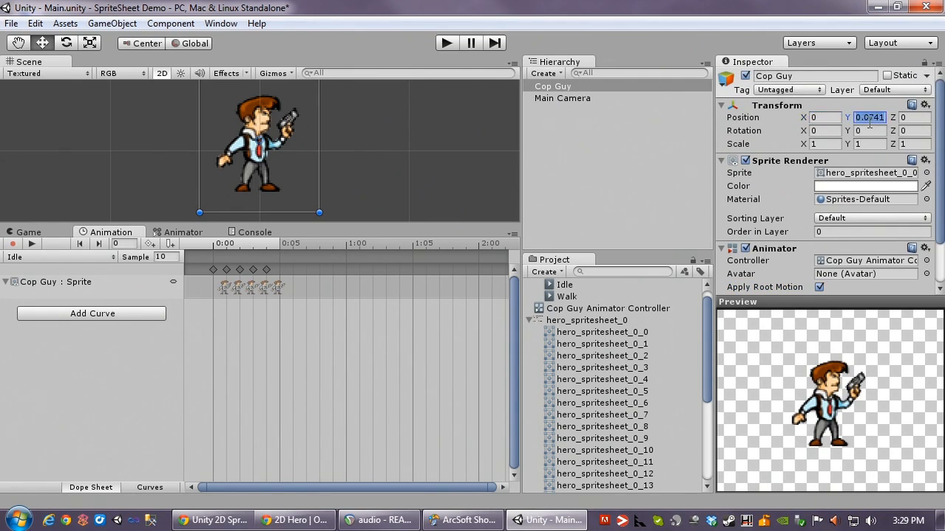
pyautogui.write('0')
pyautogui.click(839, 129)
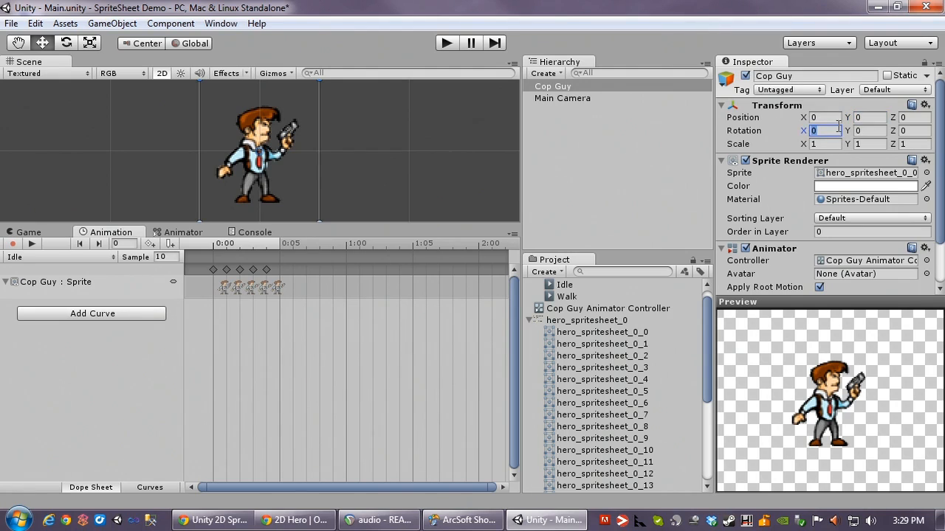
# Step: Scrub through the Idle clip's timeline and preview its playback
pyautogui.click(224, 245)
pyautogui.moveTo(224, 245); pyautogui.dragTo(253, 245)
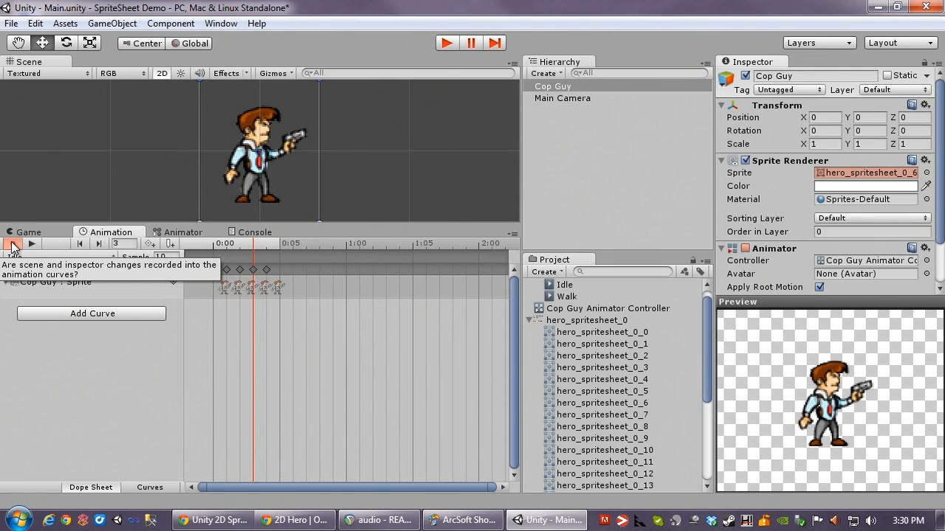
pyautogui.moveTo(253, 245)
pyautogui.mouseDown()
pyautogui.moveTo(217, 247)
pyautogui.moveTo(270, 248)
pyautogui.moveTo(244, 252)
pyautogui.mouseUp()
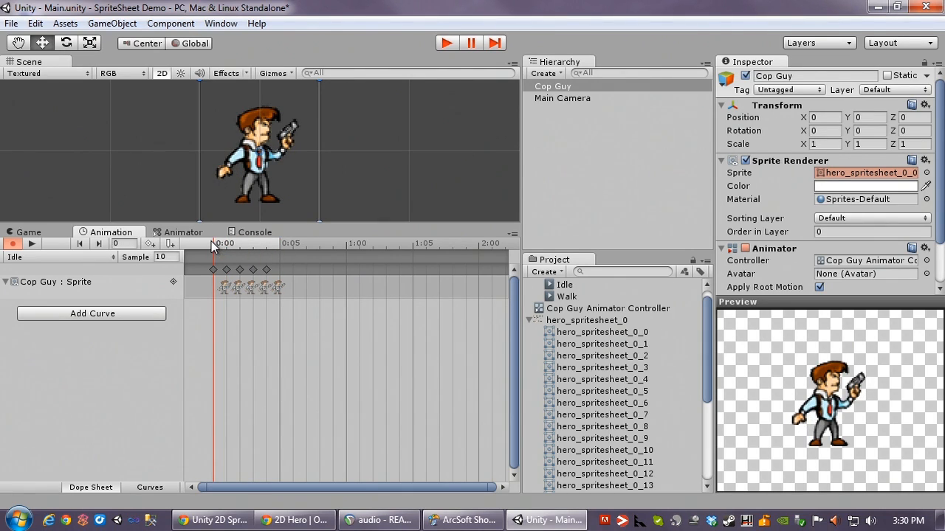
pyautogui.click(31, 245)
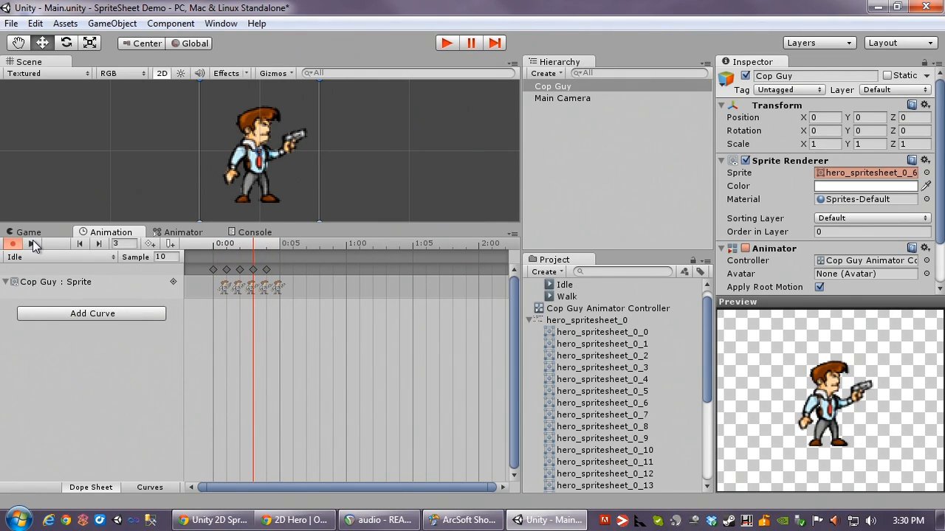
# Step: Switch the animation being edited from Idle to the Walk clip
pyautogui.click(45, 257)
pyautogui.click(47, 288)
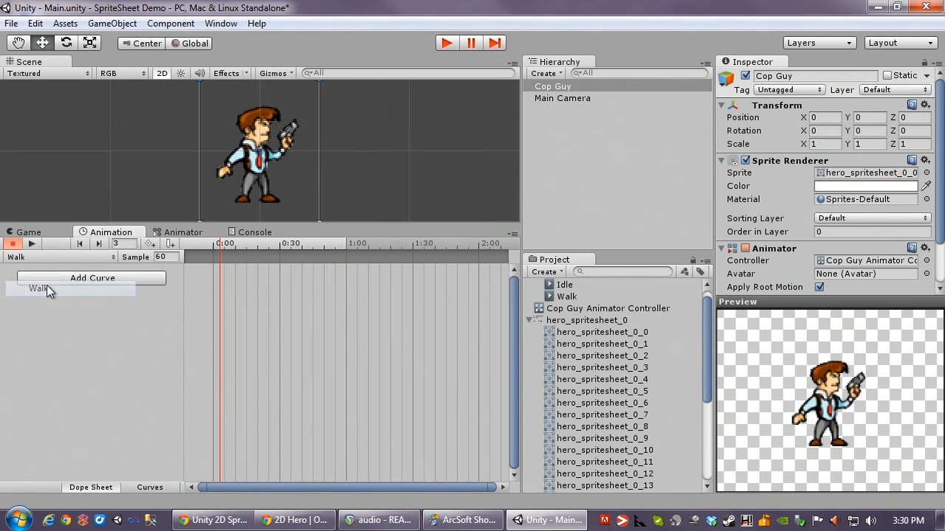
# Step: Examine the sprites hero_spritesheet_0_7 through hero_spritesheet_0_14 to identify the frames of the walk cycle
pyautogui.click(635, 415)
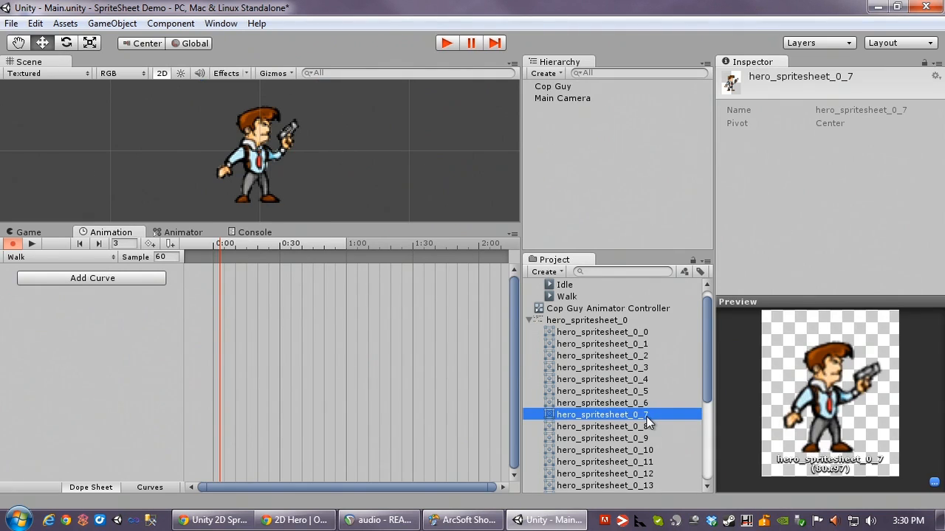
pyautogui.click(646, 426)
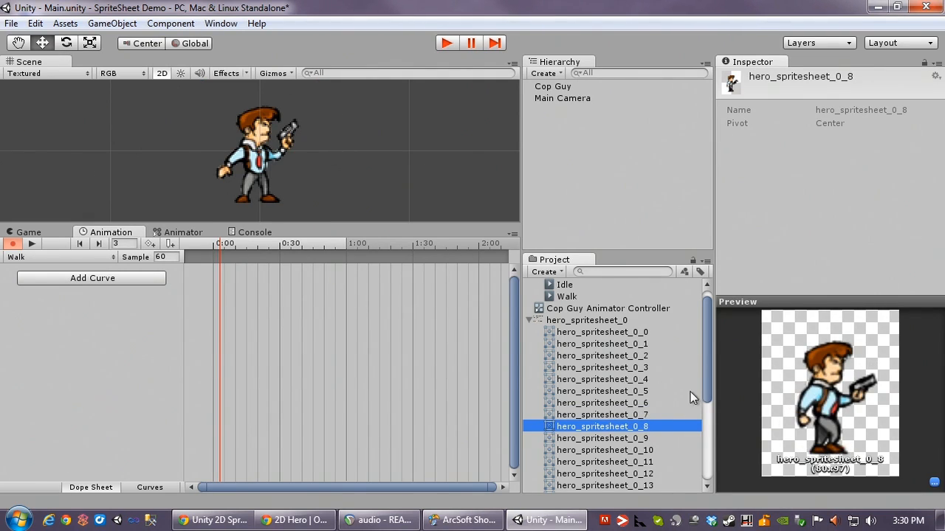
pyautogui.moveTo(706, 382); pyautogui.dragTo(703, 424)
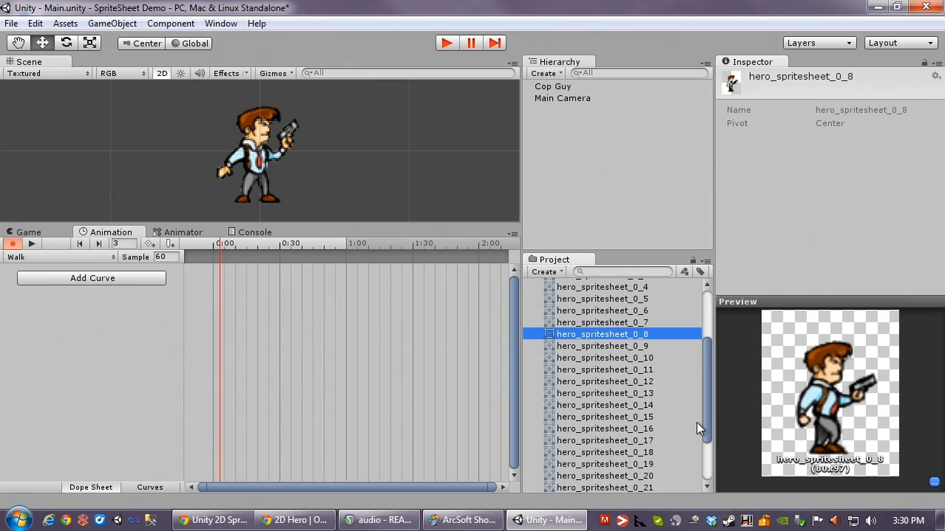
pyautogui.press('Down')
pyautogui.press('Down')
pyautogui.press('Down')
pyautogui.press('Down')
pyautogui.press('Down')
pyautogui.press('Down')
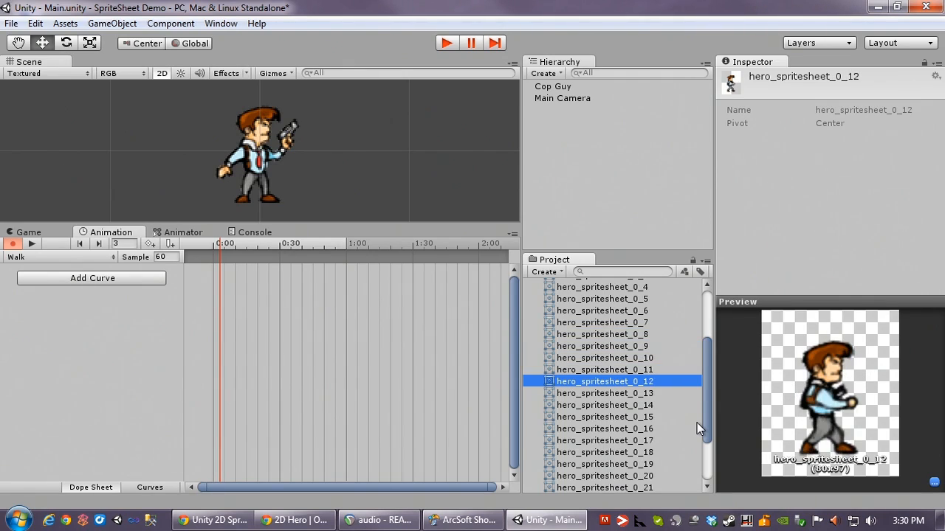
pyautogui.press('Down')
pyautogui.press('Up')
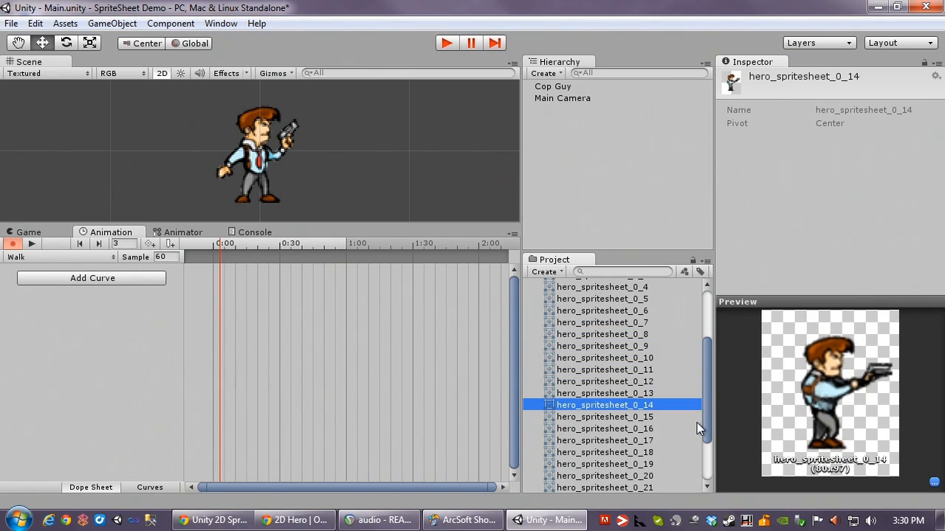
pyautogui.press('Up')
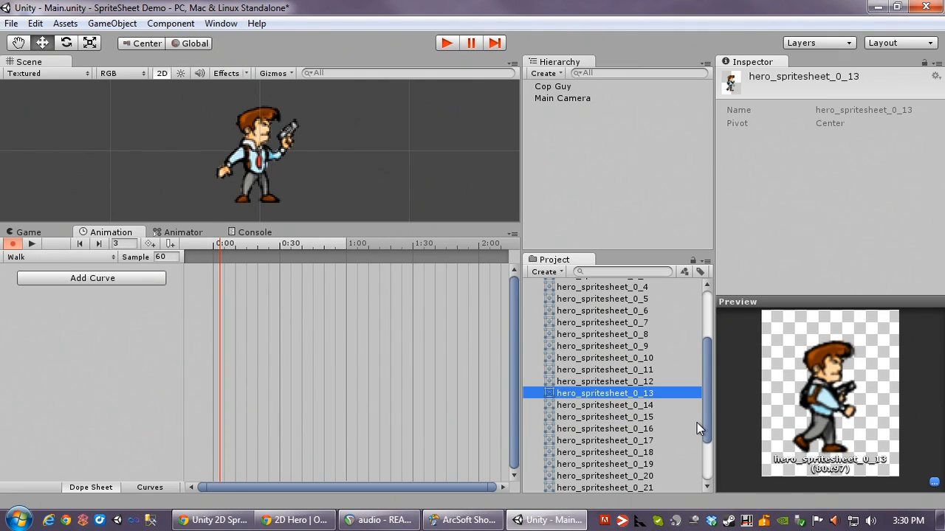
pyautogui.press('Up')
pyautogui.press('Up')
pyautogui.press('Up')
pyautogui.press('Up')
pyautogui.press('Up')
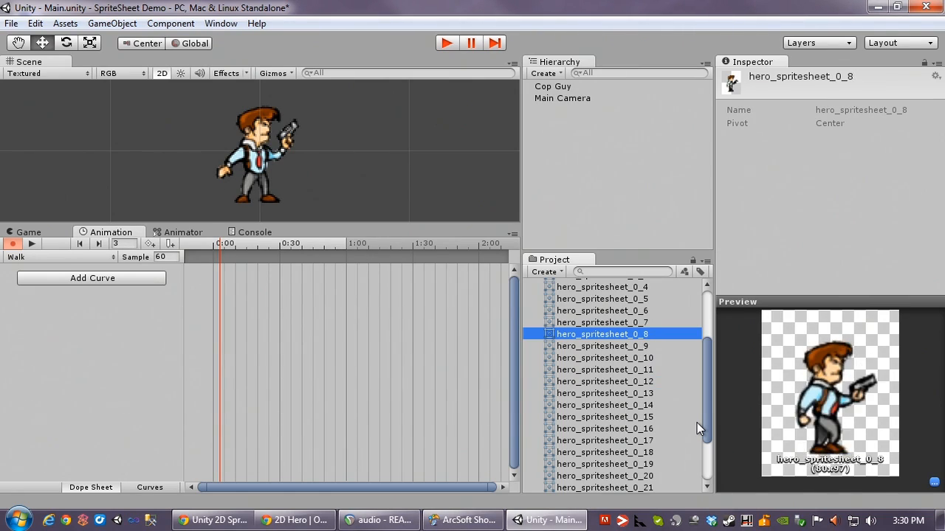
# Step: Add the six sprites hero_spritesheet_0_8 through hero_spritesheet_0_13 to the Walk clip's timeline
pyautogui.hotkey('shift', 'Down')
pyautogui.hotkey('shift', 'Down')
pyautogui.hotkey('shift', 'Down')
pyautogui.hotkey('shift', 'Down')
pyautogui.hotkey('shift', 'Down')
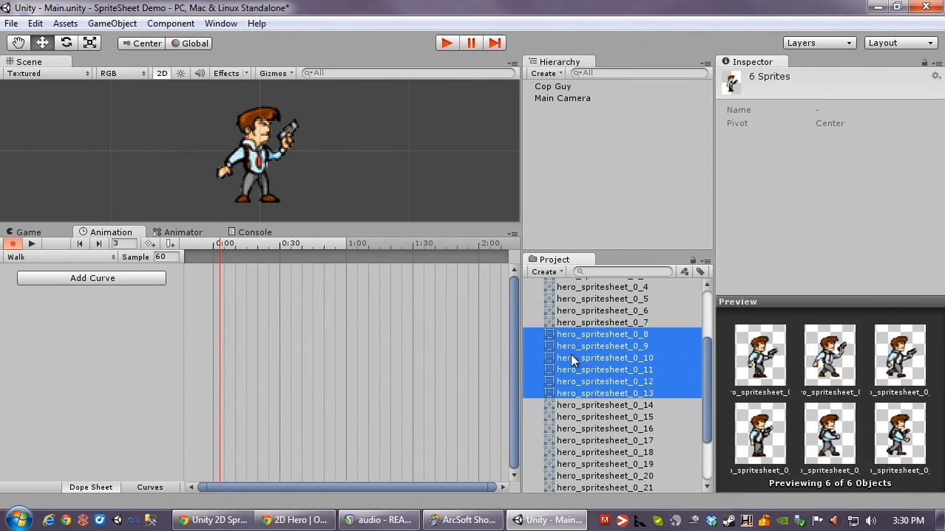
pyautogui.moveTo(557, 334); pyautogui.dragTo(246, 300)
# Step: Set the Walk clip's sample rate to 10, preview the walk animation, and rewind it to frame 0
pyautogui.click(150, 262)
pyautogui.write('10')
pyautogui.press('Return')
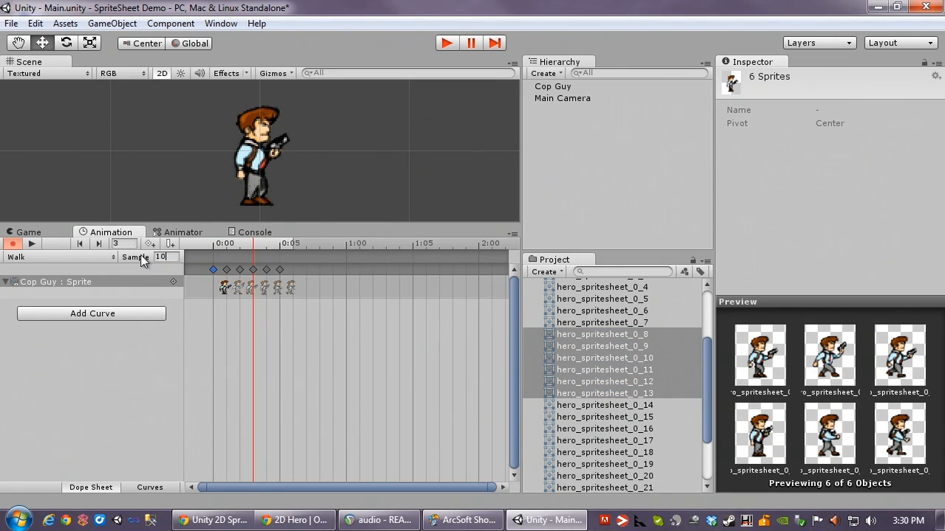
pyautogui.click(32, 244)
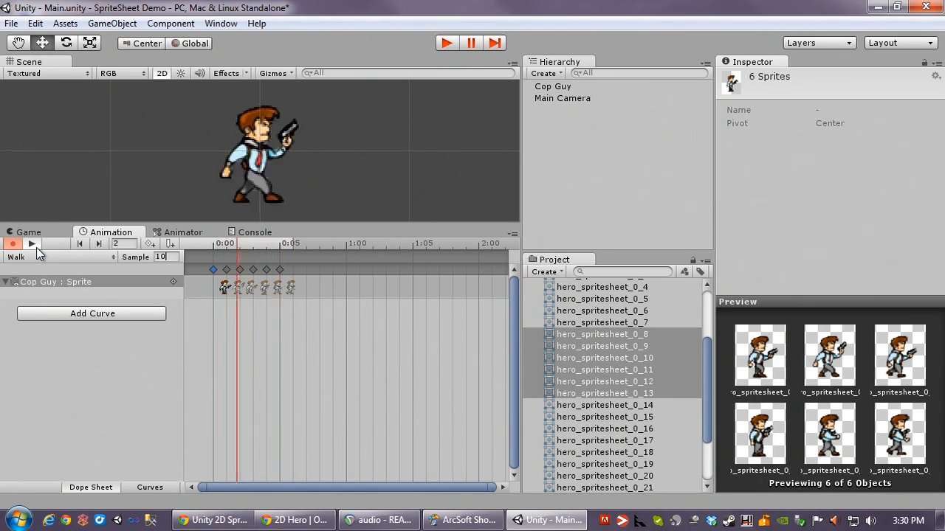
pyautogui.click(36, 247)
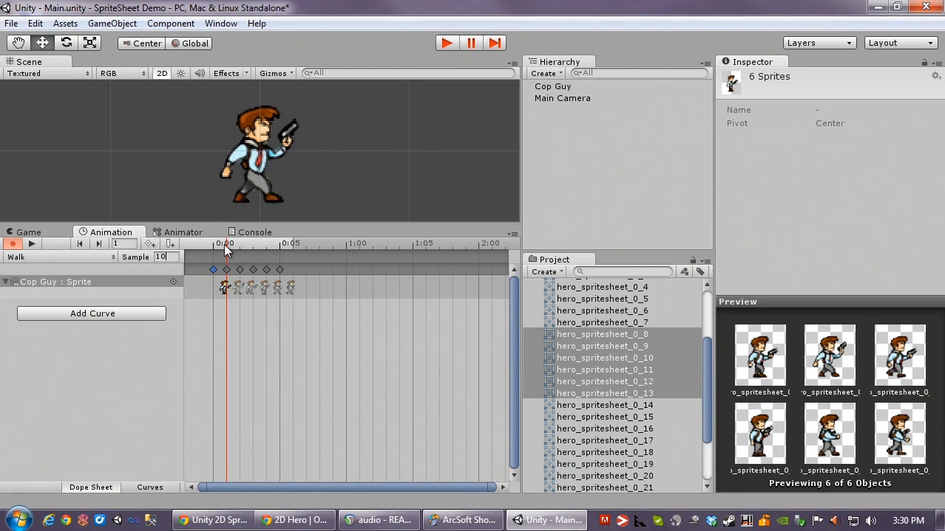
pyautogui.moveTo(224, 245); pyautogui.dragTo(213, 248)
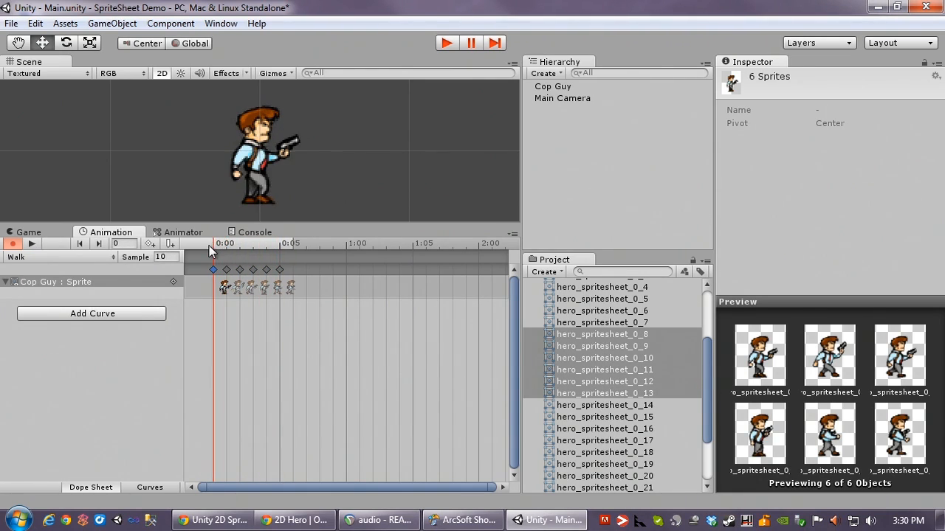
# Step: Run the game to check Cop Guy's animation and show the animator state graph while it plays
pyautogui.click(29, 233)
pyautogui.click(446, 42)
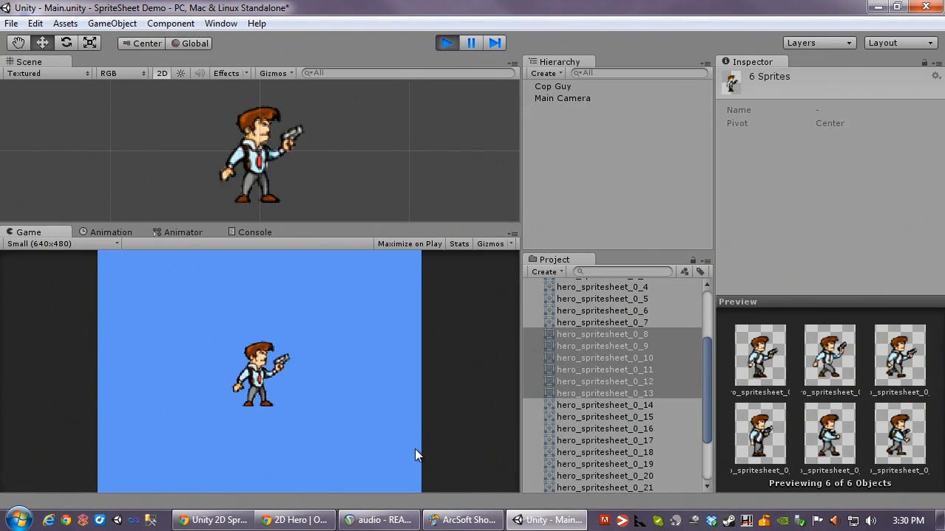
pyautogui.click(110, 233)
pyautogui.click(177, 233)
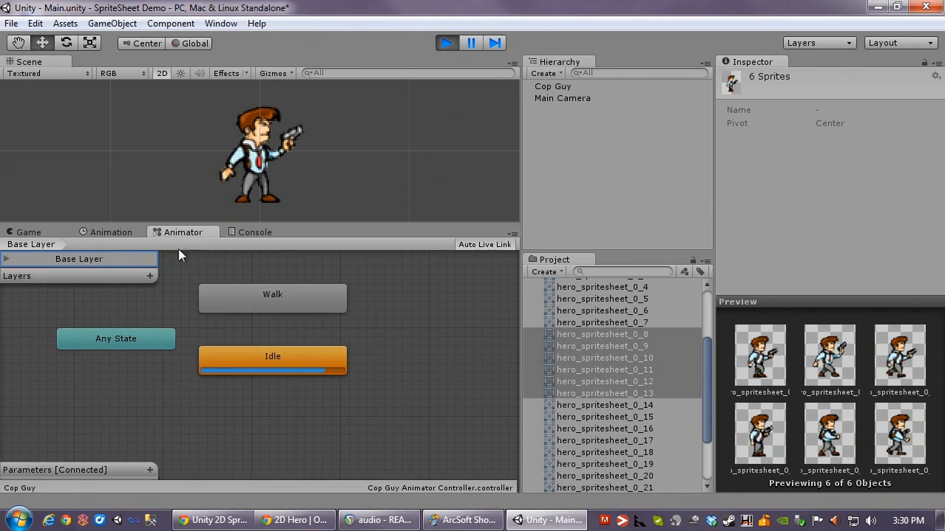
# Step: Try Walk as the default state while the game runs, make Idle the default again, and stop the game
pyautogui.click(288, 296)
pyautogui.rightClick(287, 296)
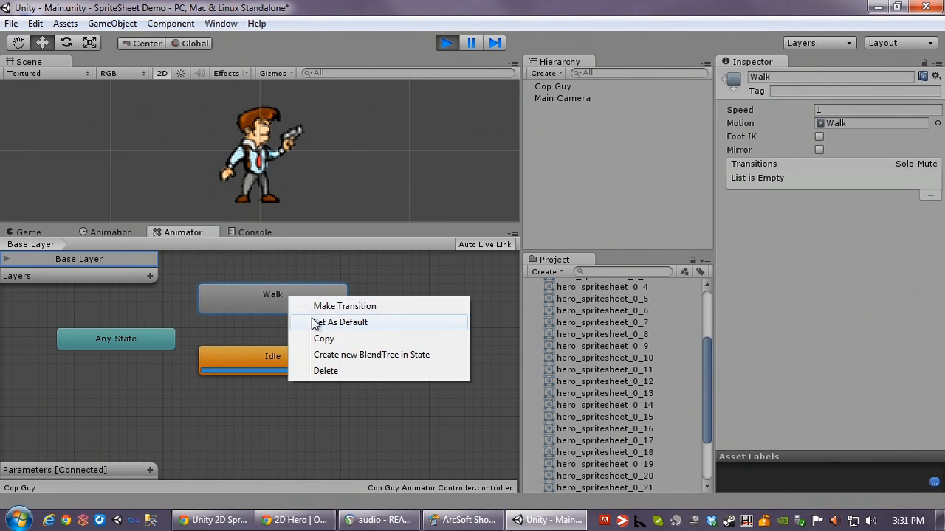
pyautogui.click(318, 322)
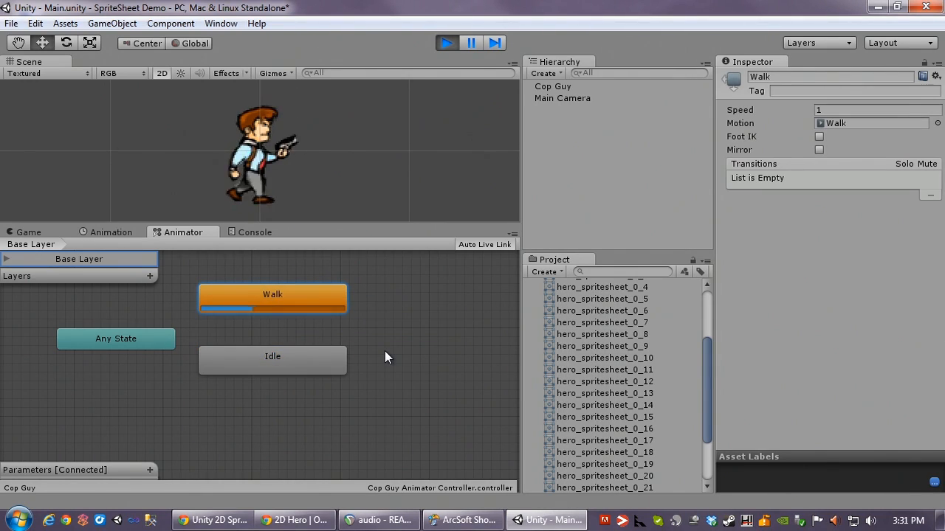
pyautogui.rightClick(297, 363)
pyautogui.click(334, 388)
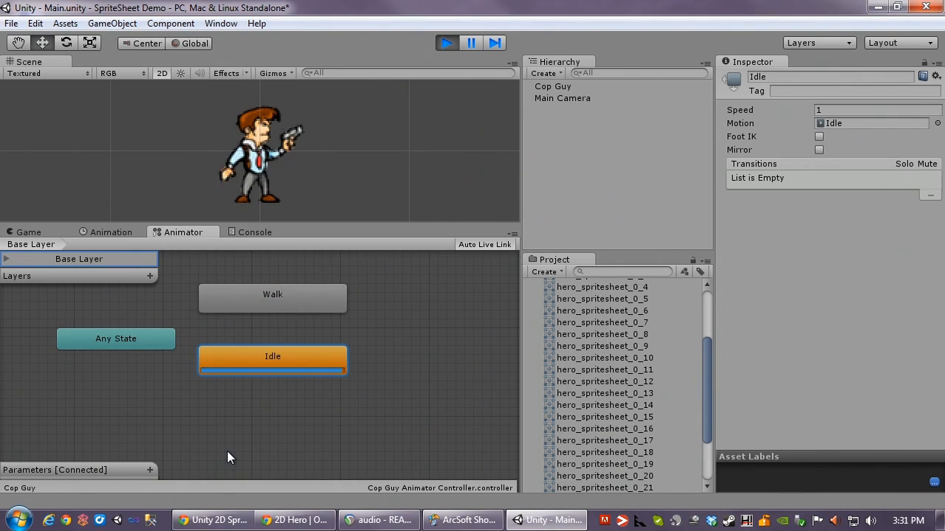
pyautogui.click(446, 44)
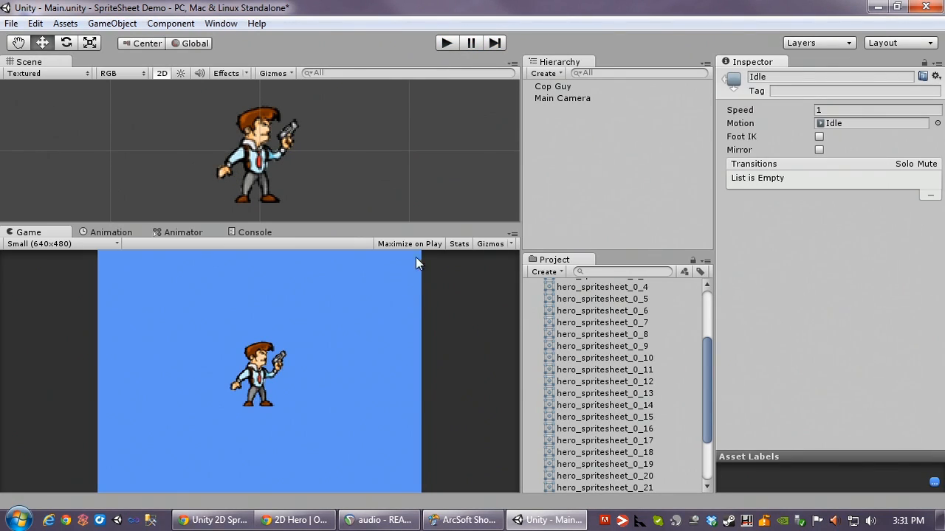
# Step: Return to Cop Guy's animator state graph and inspect the Walk and Idle states
pyautogui.click(110, 232)
pyautogui.click(180, 233)
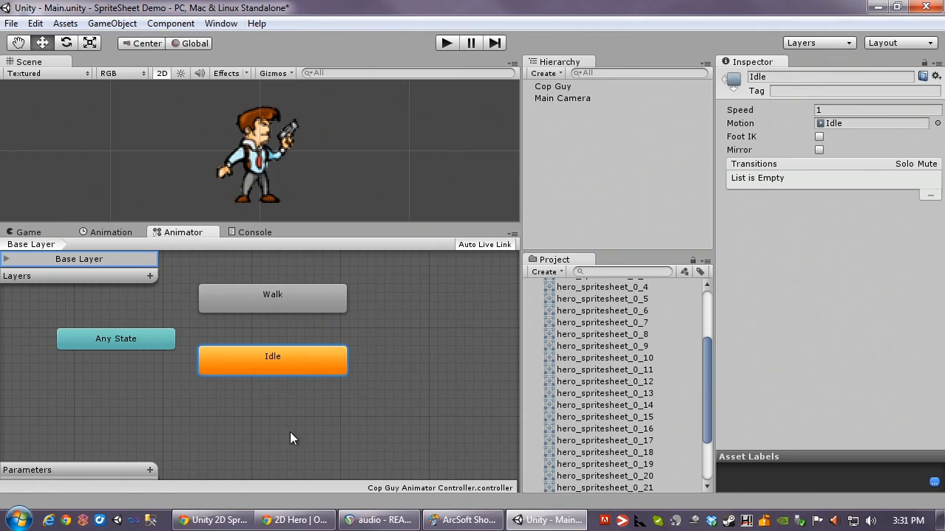
pyautogui.click(309, 294)
pyautogui.click(301, 364)
pyautogui.click(322, 297)
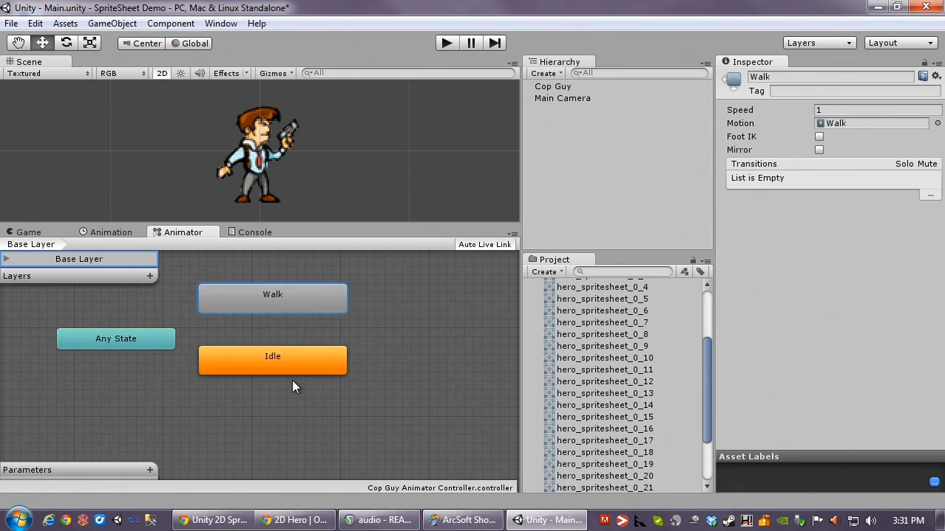
pyautogui.click(258, 367)
# Step: Add a Float parameter named hSpeed to the Cop Guy animator controller
pyautogui.click(150, 470)
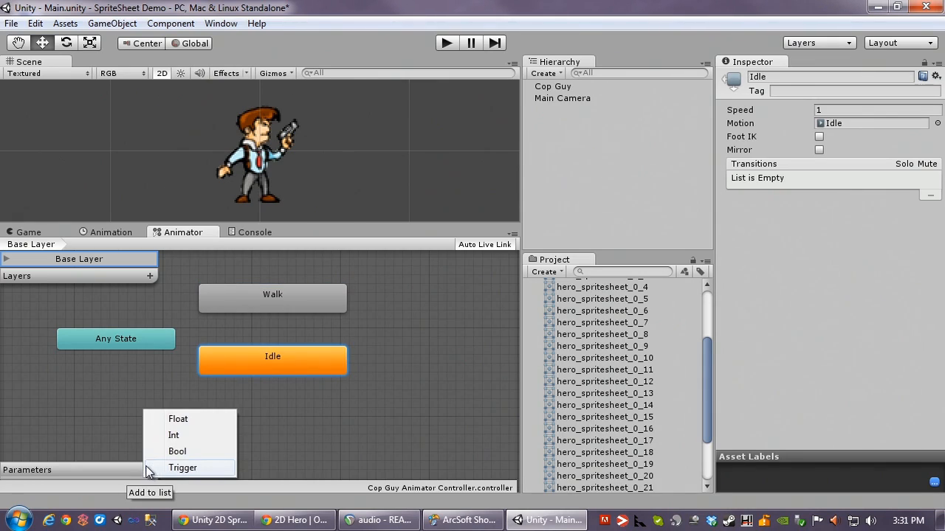
pyautogui.click(178, 419)
pyautogui.click(61, 472)
pyautogui.click(59, 471)
pyautogui.write('hSpeed')
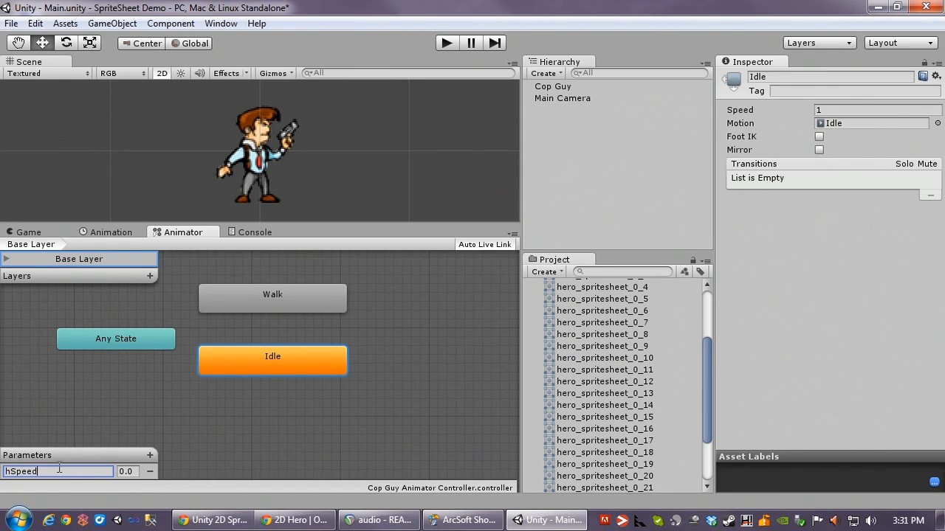
pyautogui.click(73, 428)
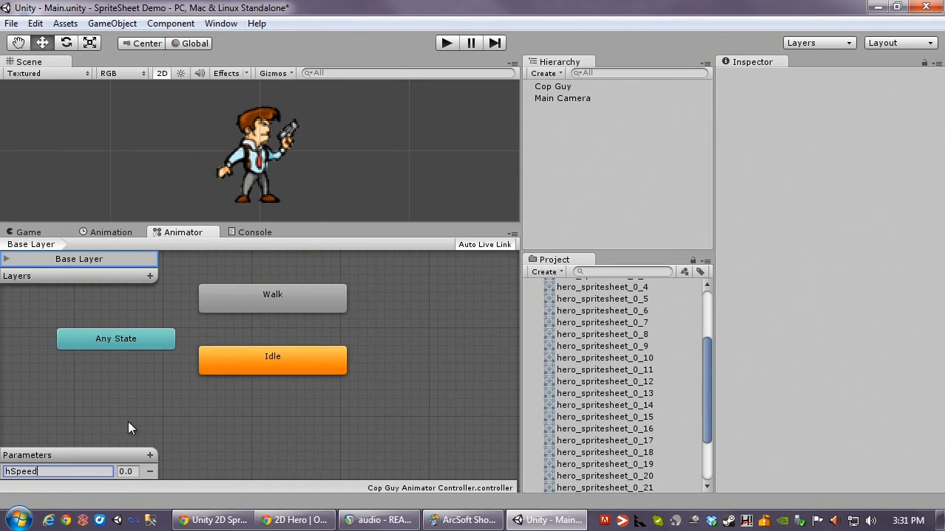
# Step: Create a transition from the Idle state to the Walk state
pyautogui.click(282, 356)
pyautogui.rightClick(246, 365)
pyautogui.click(264, 374)
pyautogui.click(256, 306)
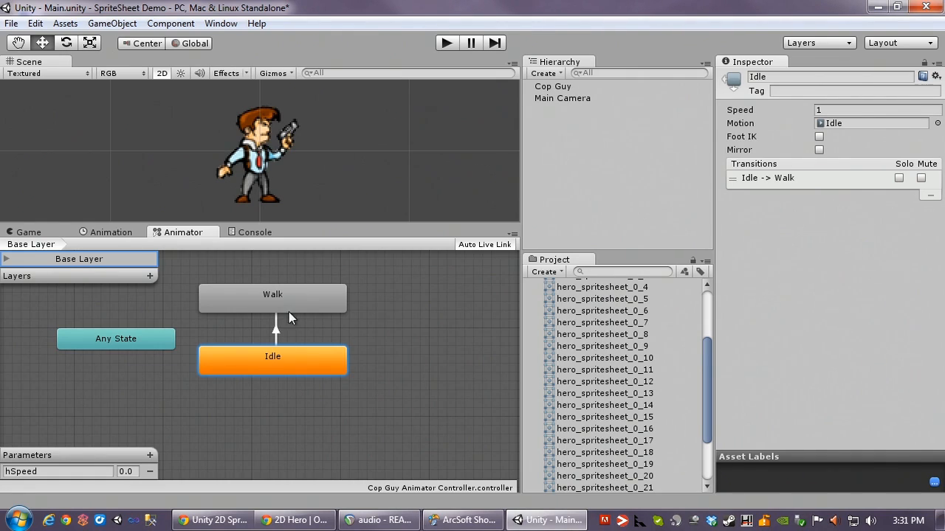
# Step: Set the Idle to Walk transition's condition to hSpeed Greater than 0.1 instead of Exit Time
pyautogui.click(276, 329)
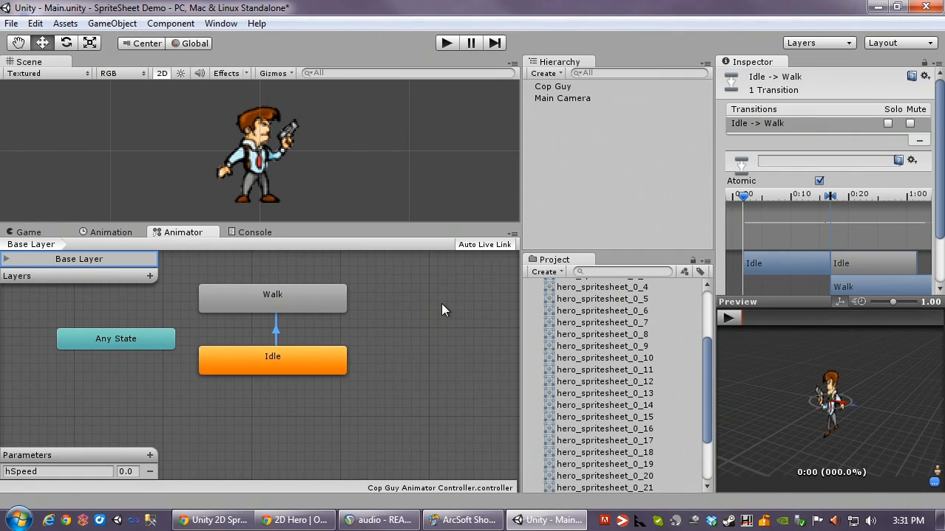
pyautogui.scroll(-3, 782, 221)
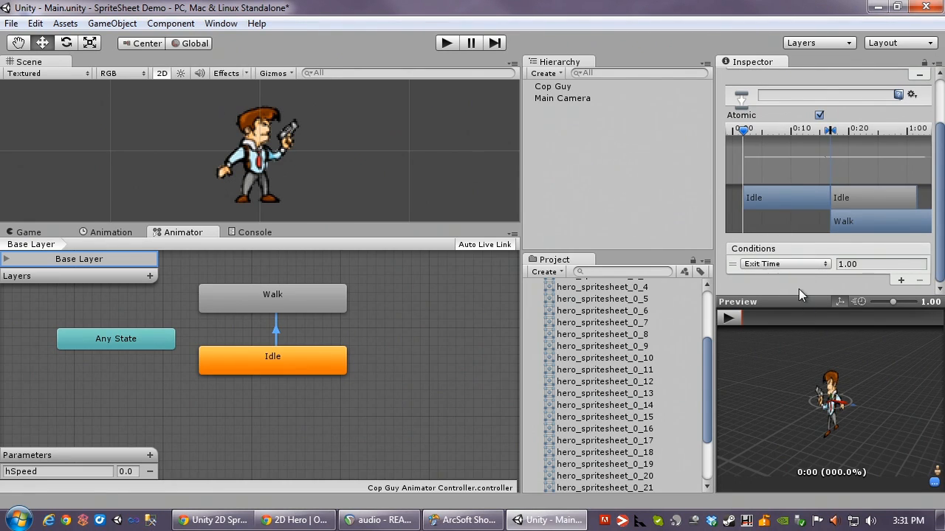
pyautogui.click(826, 264)
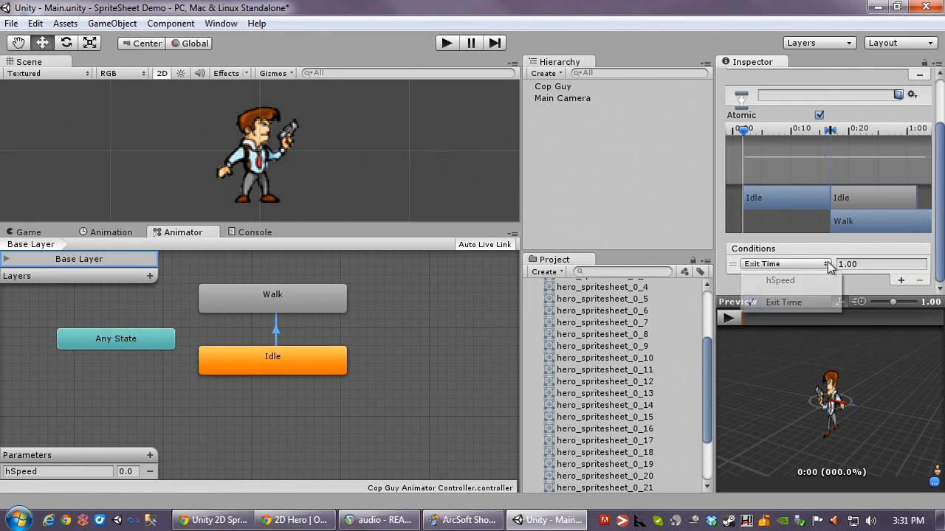
pyautogui.click(790, 284)
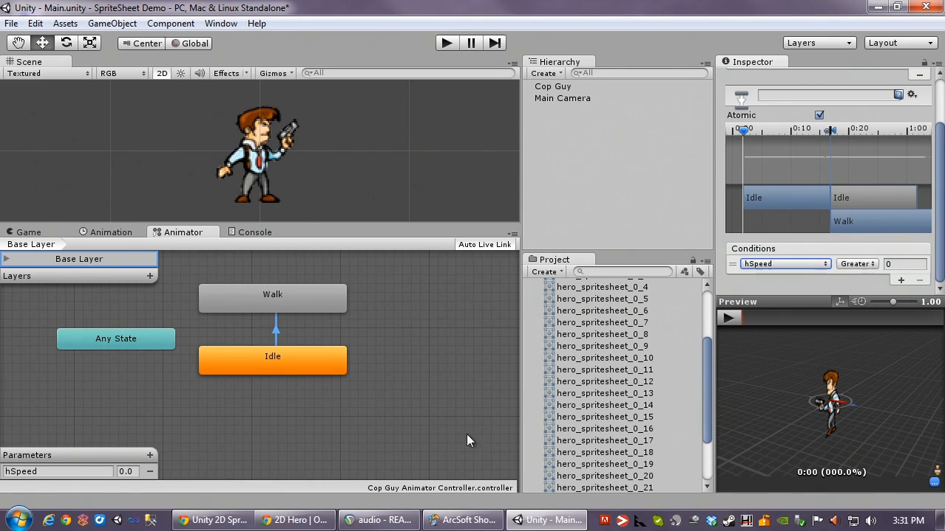
pyautogui.click(868, 266)
pyautogui.click(869, 266)
pyautogui.click(899, 265)
pyautogui.write('0.1')
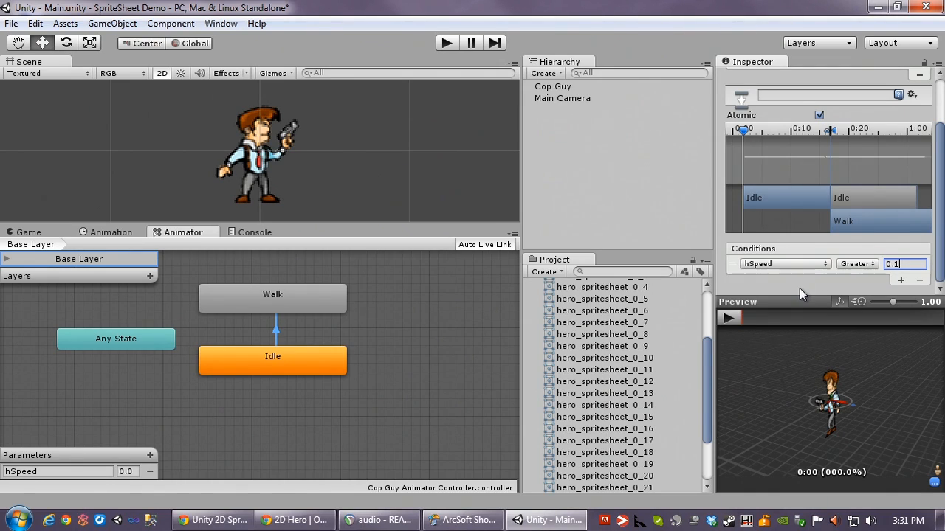
pyautogui.press('Return')
# Step: Run the game and set hSpeed to 1 in the animator to test the Idle to Walk transition
pyautogui.click(445, 43)
pyautogui.click(177, 234)
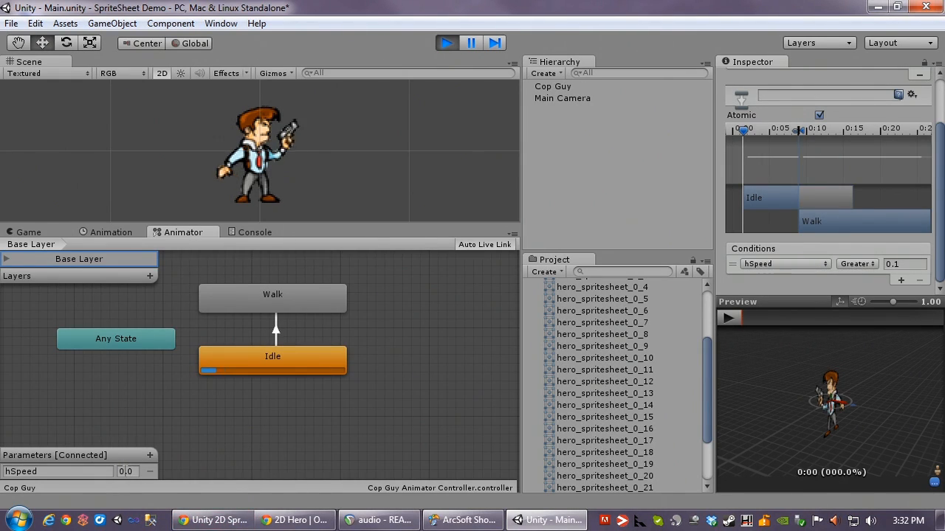
pyautogui.click(123, 474)
pyautogui.doubleClick(124, 473)
pyautogui.write('1')
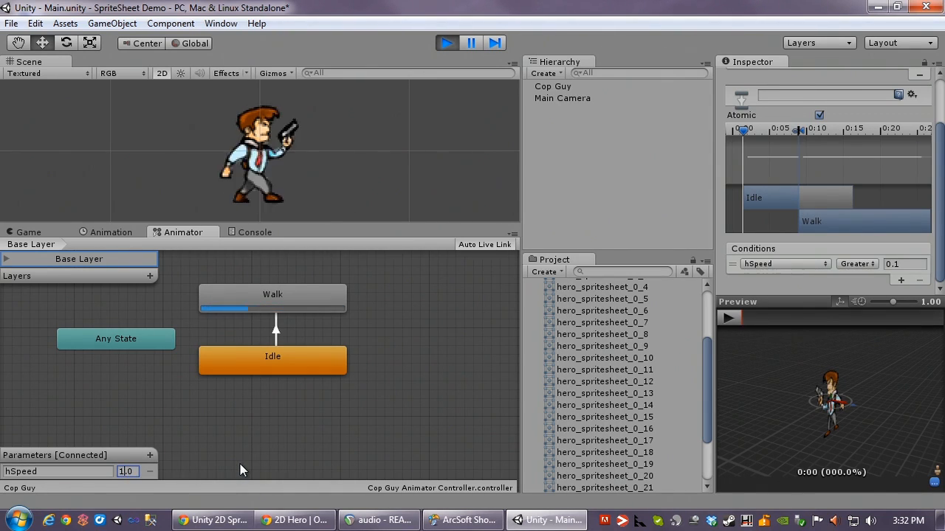
pyautogui.click(240, 470)
# Step: Set hSpeed back to 0 to test whether Cop Guy leaves Walk, and stop the game
pyautogui.doubleClick(122, 474)
pyautogui.write('0')
pyautogui.press('Return')
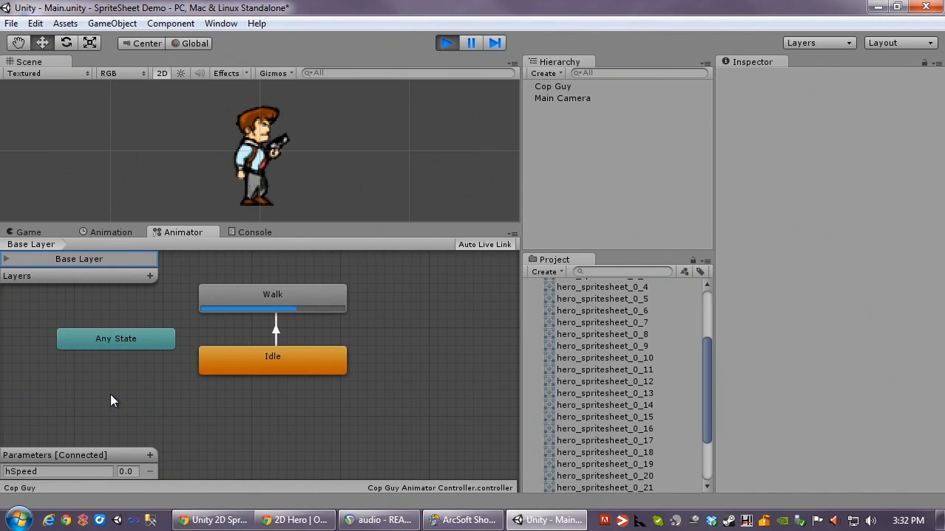
pyautogui.click(446, 43)
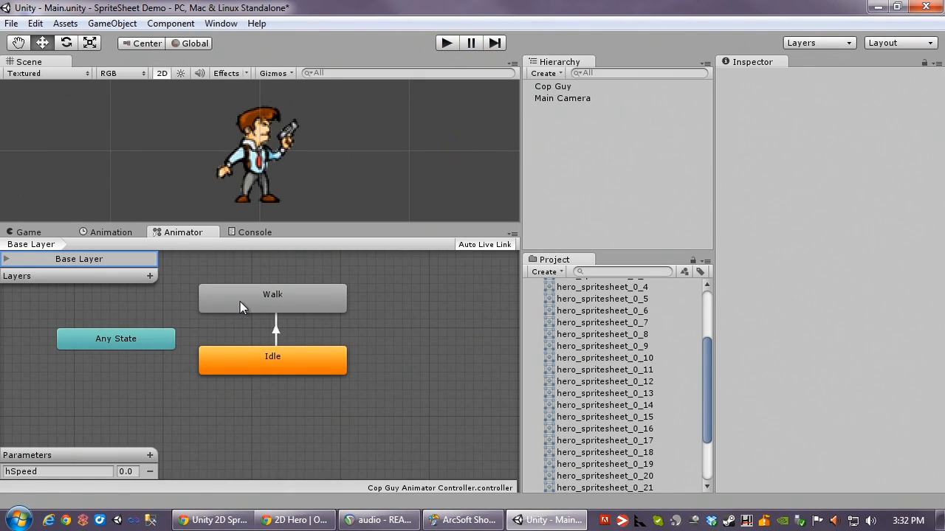
# Step: Create a transition from the Walk state back to the Idle state
pyautogui.rightClick(239, 303)
pyautogui.click(255, 311)
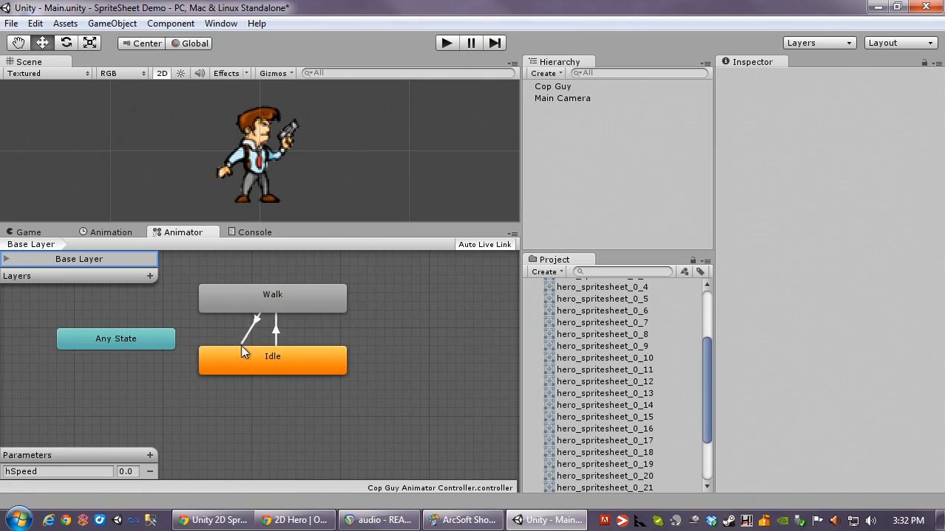
# Step: Create a transition from Walk to Idle and set its condition to hSpeed Less 0.1
pyautogui.click(244, 358)
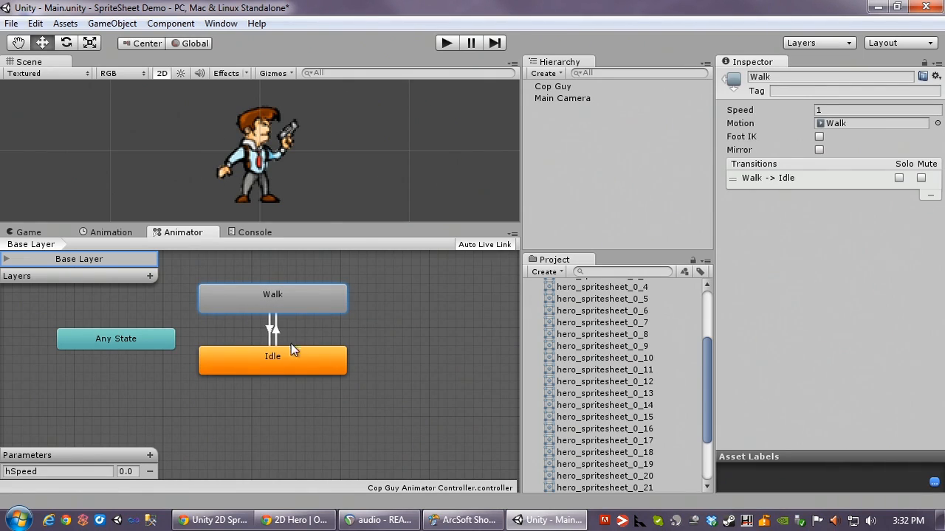
pyautogui.click(271, 330)
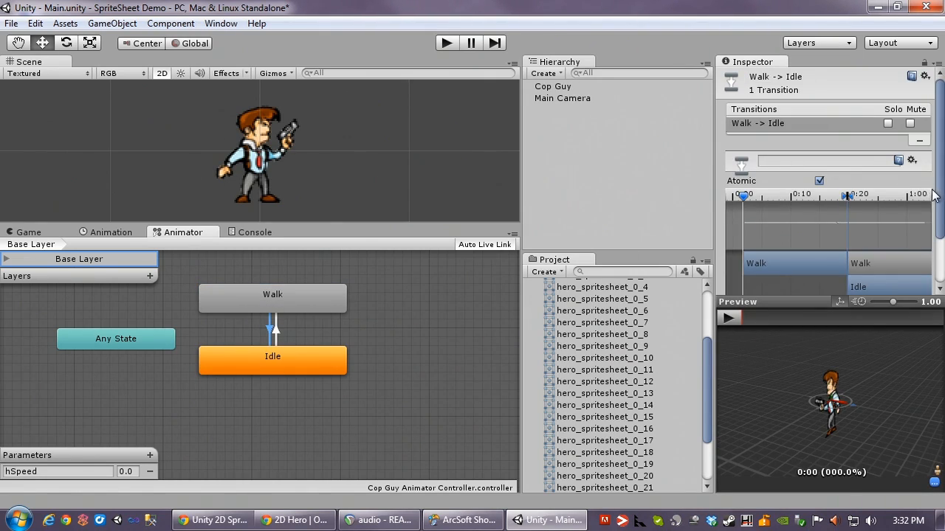
pyautogui.moveTo(938, 197); pyautogui.dragTo(939, 262)
pyautogui.click(812, 265)
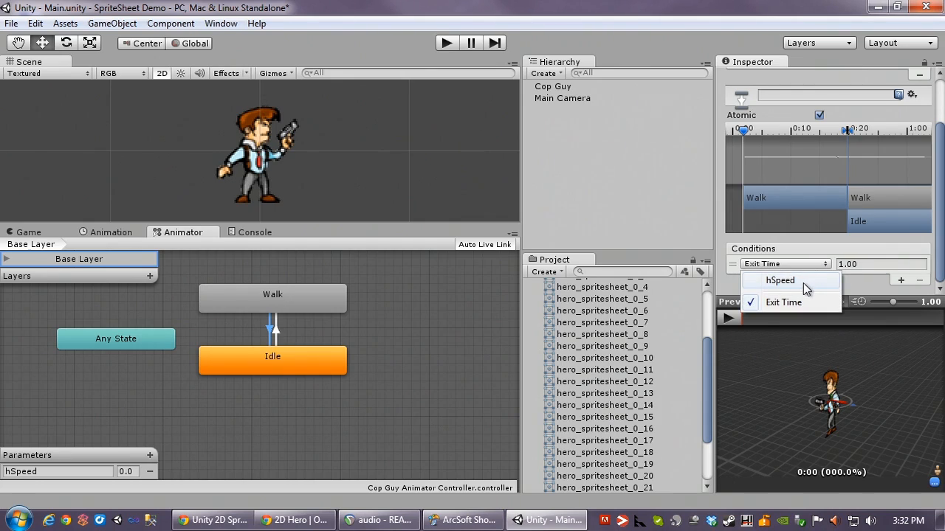
pyautogui.click(803, 282)
pyautogui.click(857, 264)
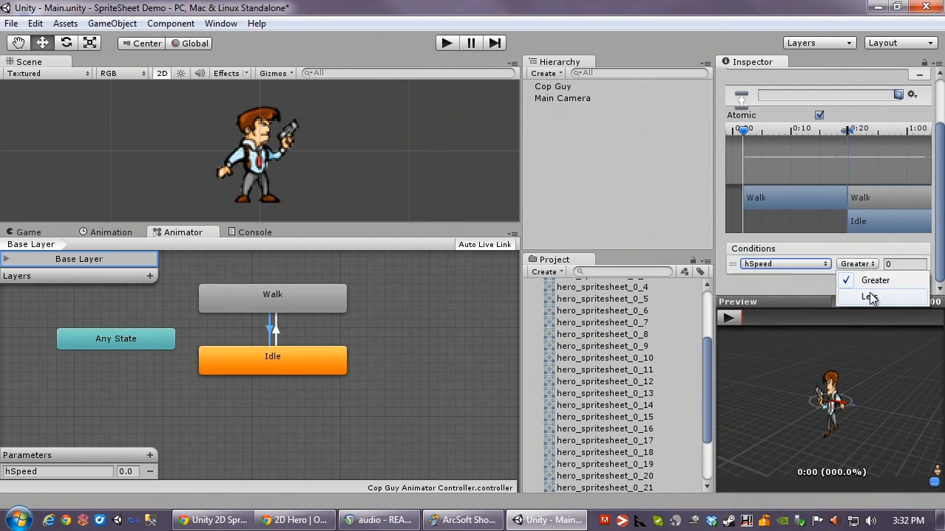
pyautogui.click(869, 296)
pyautogui.click(896, 264)
pyautogui.write('.')
pyautogui.press('BackSpace')
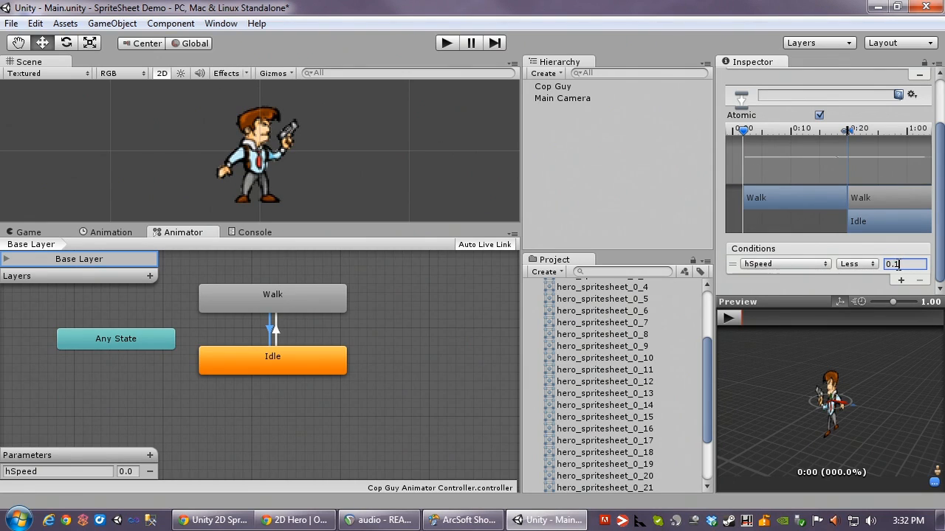
# Step: Test the transitions in play mode by setting hSpeed to 1 and back to 0, ending with playback stopped
pyautogui.click(446, 42)
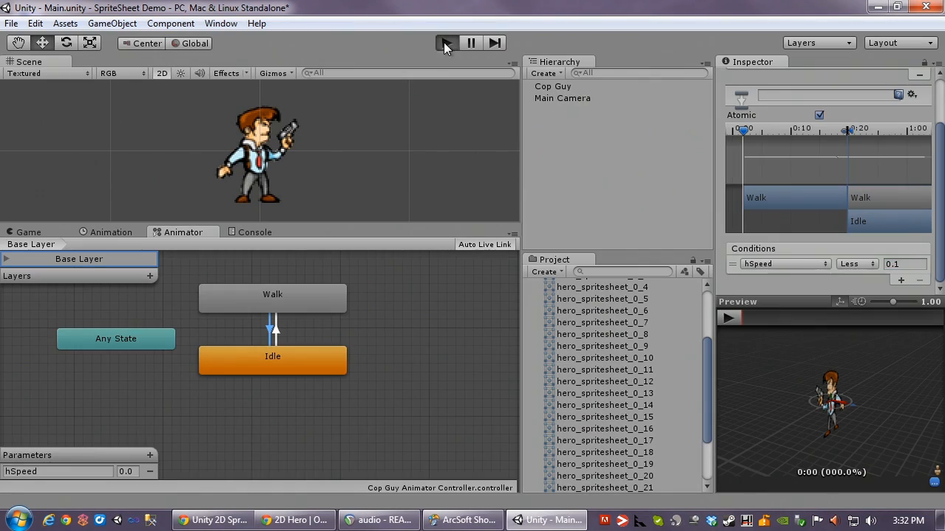
pyautogui.click(183, 231)
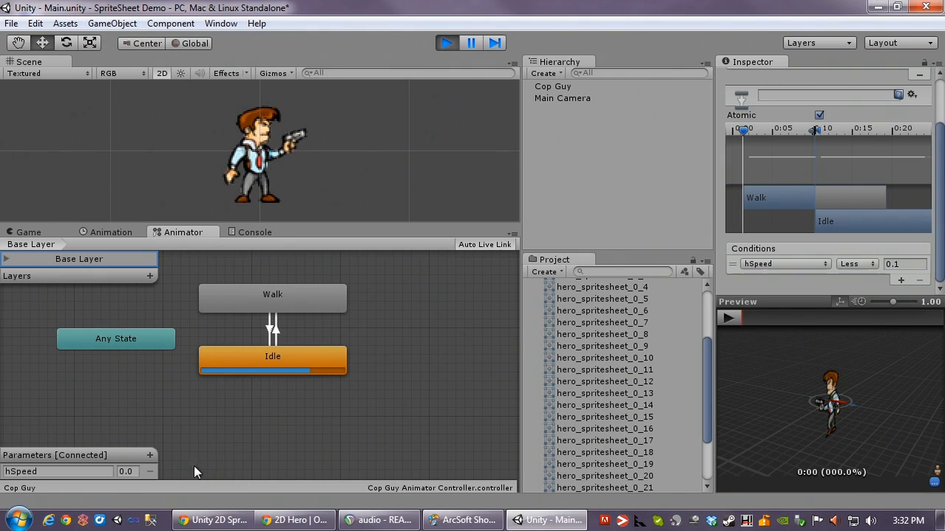
pyautogui.click(134, 472)
pyautogui.write('1')
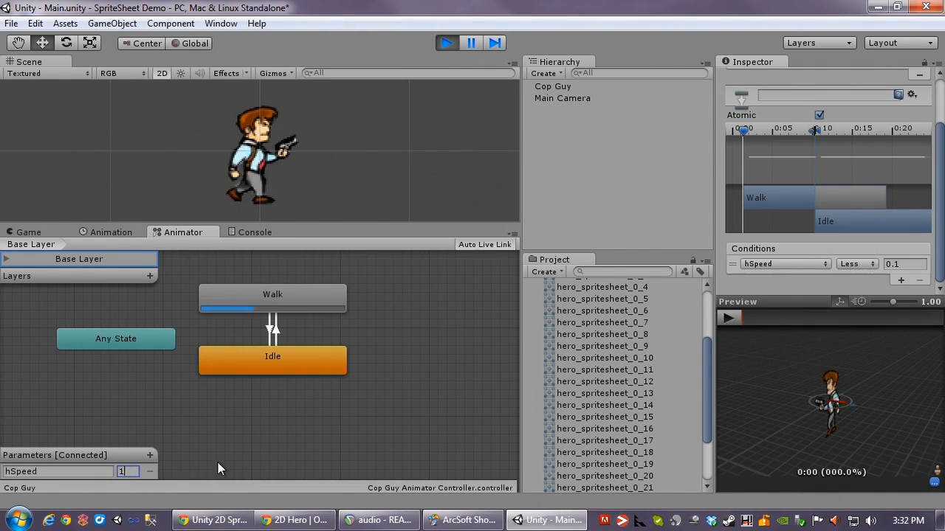
pyautogui.click(119, 473)
pyautogui.write('0')
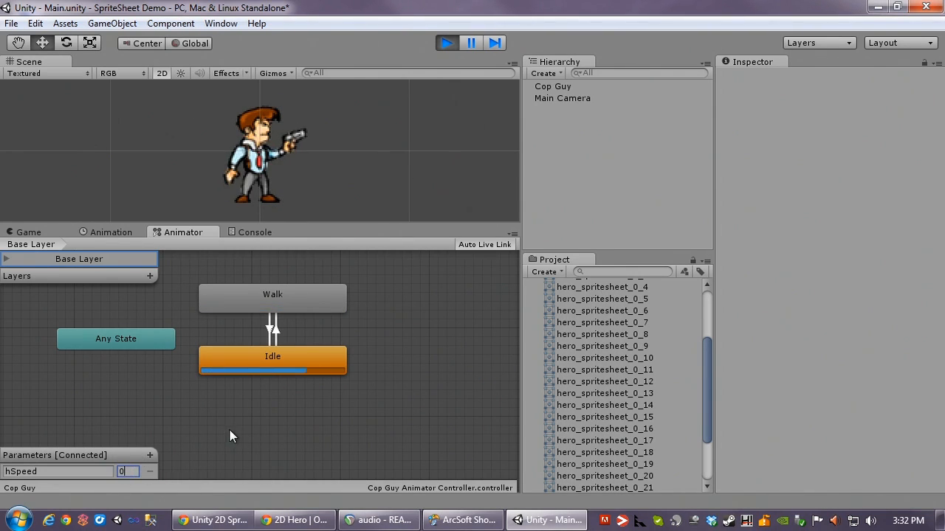
pyautogui.click(82, 459)
pyautogui.click(446, 43)
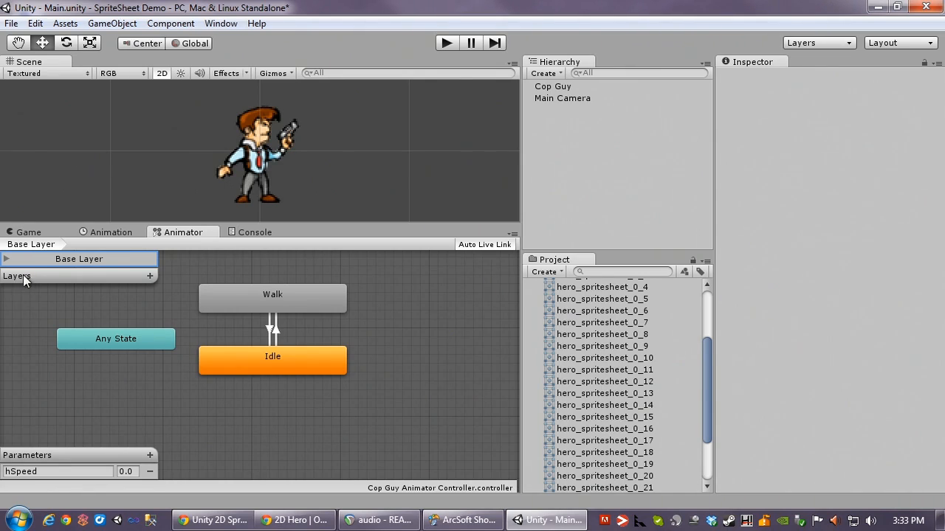
# Step: Add a new layer to the animator controller and compare its state graph with the Base Layer
pyautogui.click(150, 276)
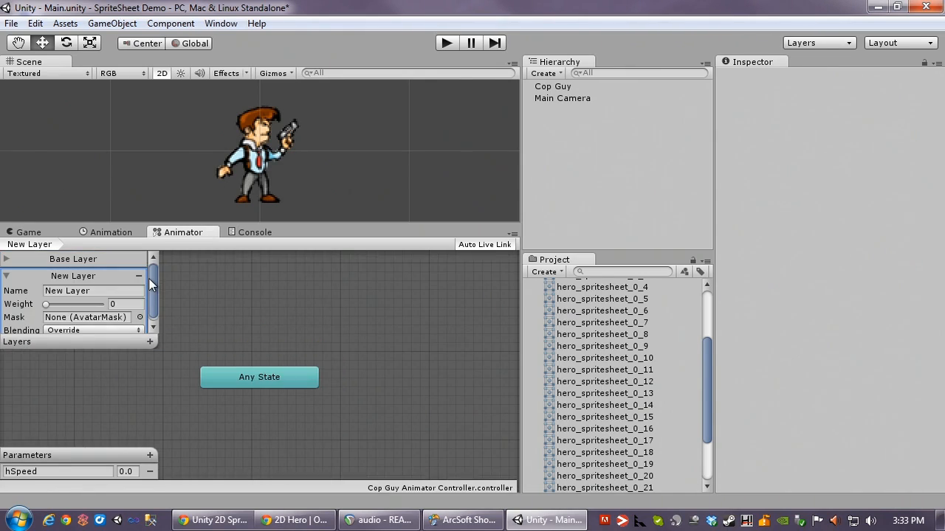
pyautogui.click(25, 259)
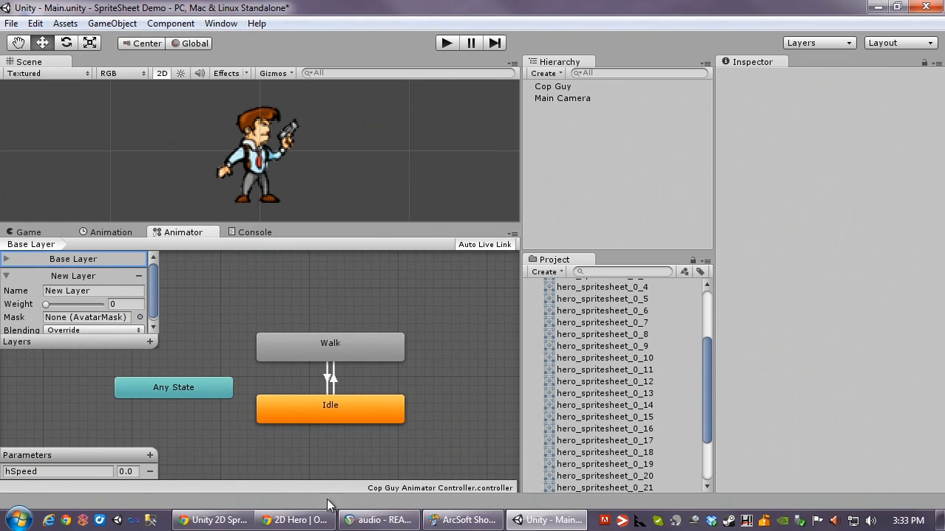
pyautogui.click(63, 280)
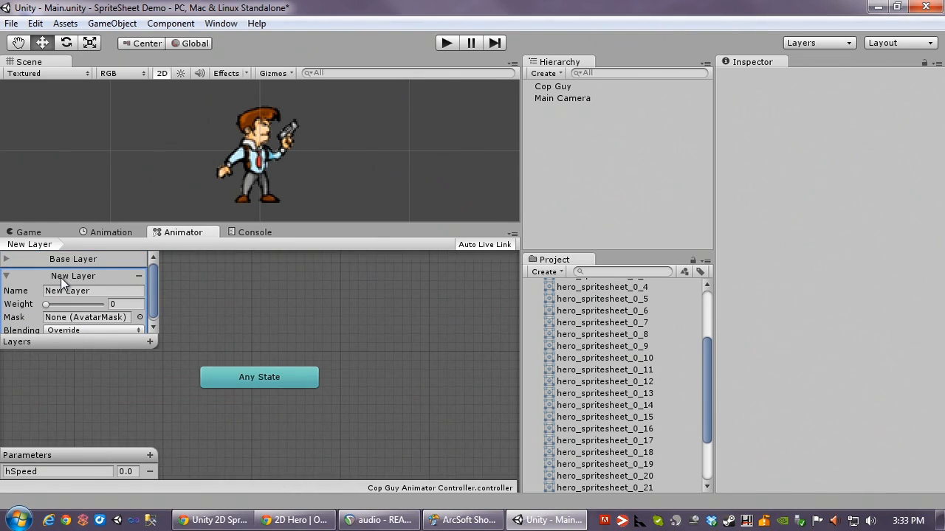
# Step: Add the Walk clip as a state in the new animator layer and view the layer's settings
pyautogui.scroll(10, 710, 381)
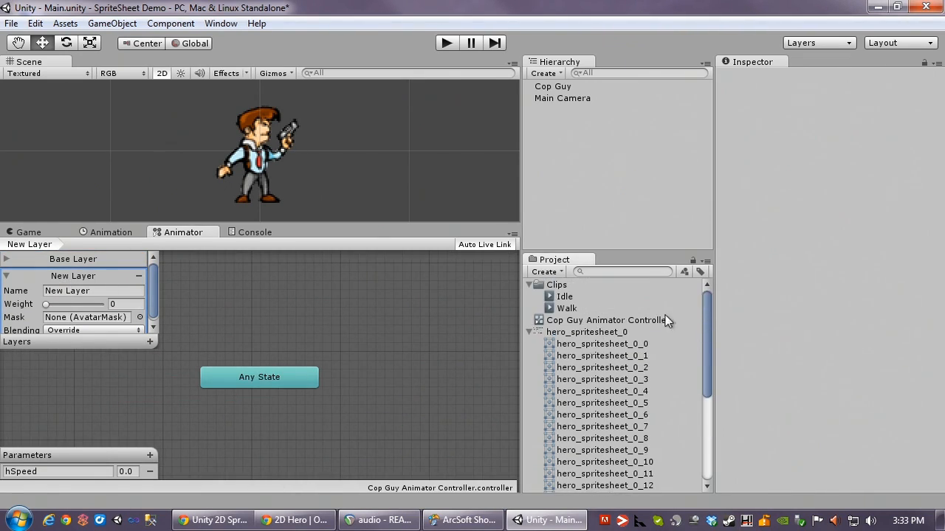
pyautogui.click(527, 331)
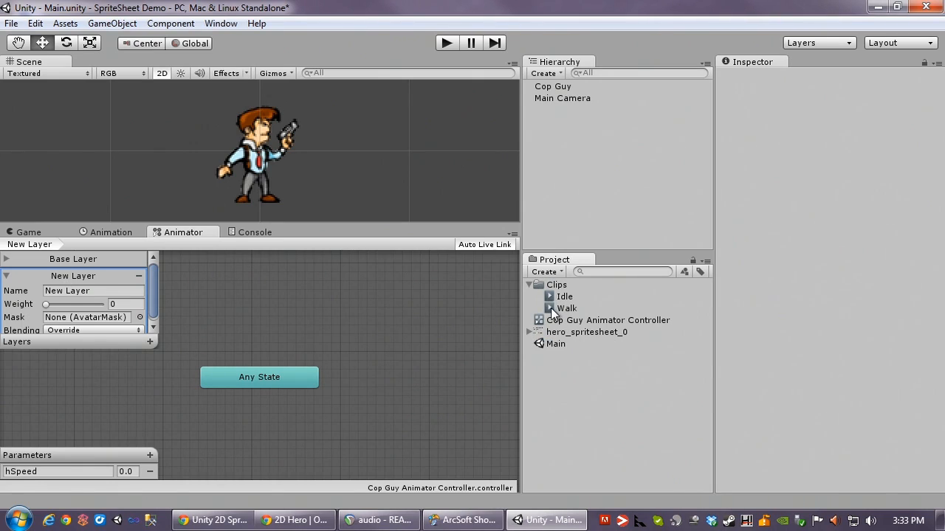
pyautogui.moveTo(551, 307); pyautogui.dragTo(277, 320)
pyautogui.click(335, 320)
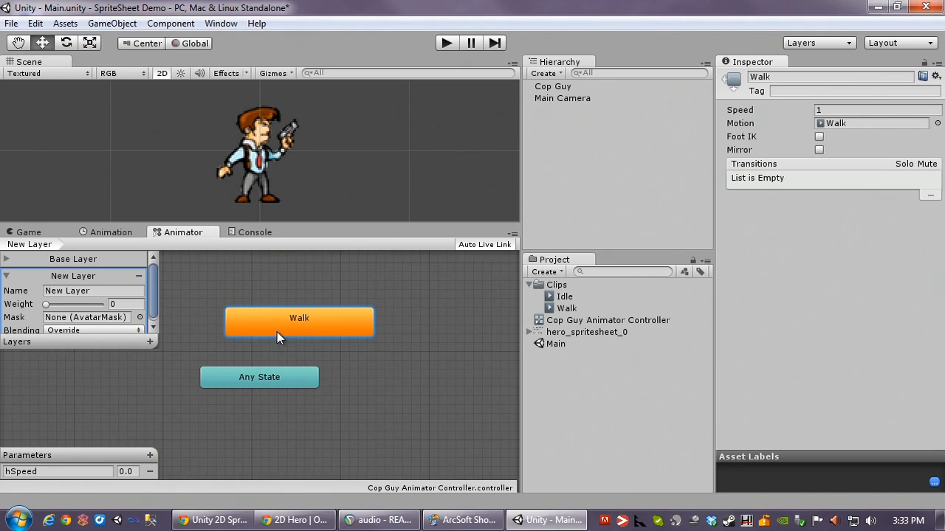
pyautogui.moveTo(152, 314); pyautogui.dragTo(153, 342)
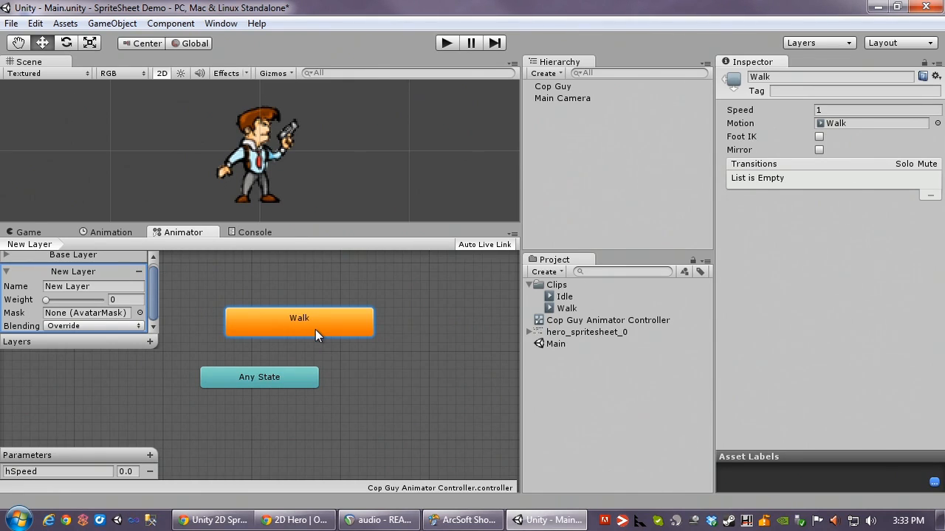
# Step: Delete the Walk state from the new animator layer
pyautogui.press('Delete')
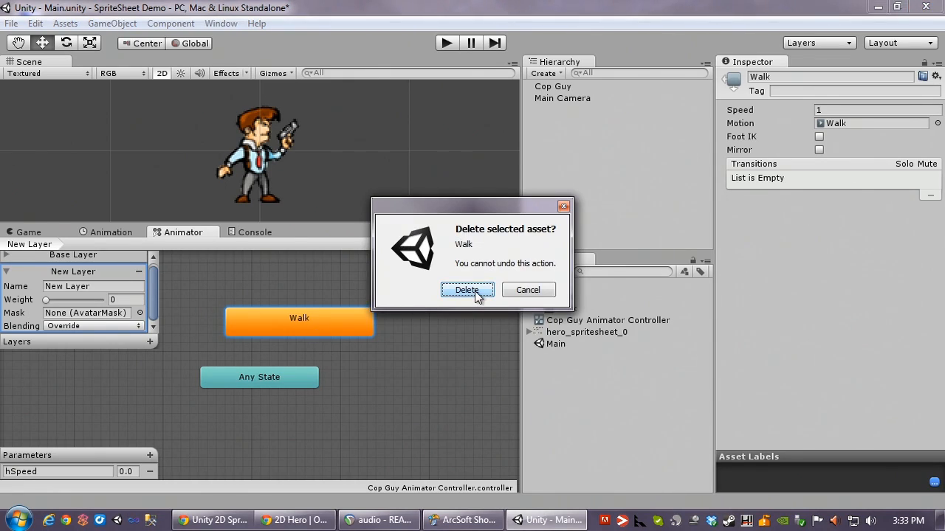
pyautogui.click(467, 290)
pyautogui.click(550, 287)
pyautogui.click(342, 316)
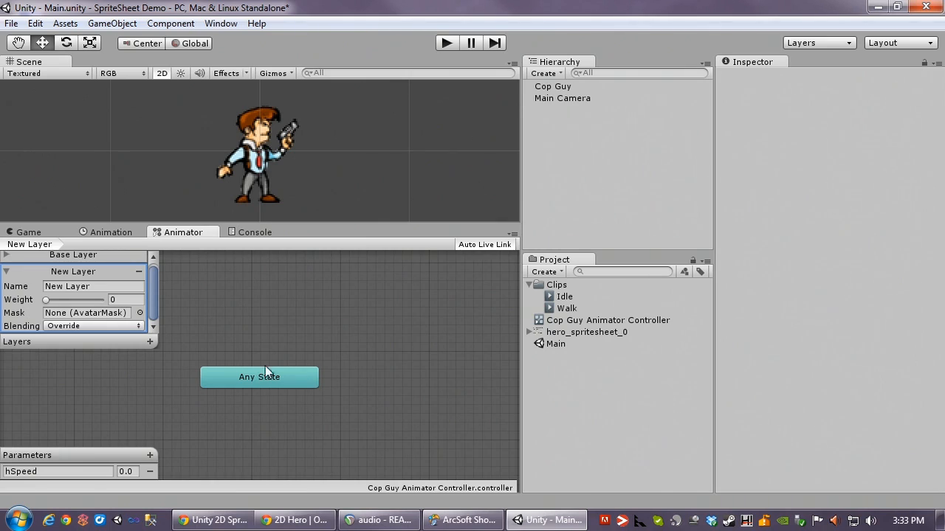
# Step: Collapse the new layer's settings, compare it with the Base Layer, and remove the new layer
pyautogui.click(7, 272)
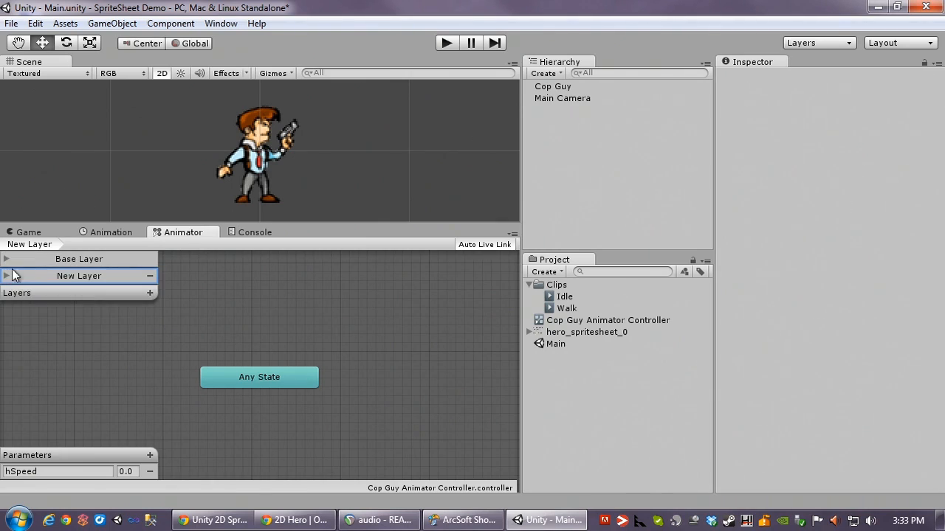
pyautogui.click(59, 260)
pyautogui.click(79, 276)
pyautogui.click(108, 263)
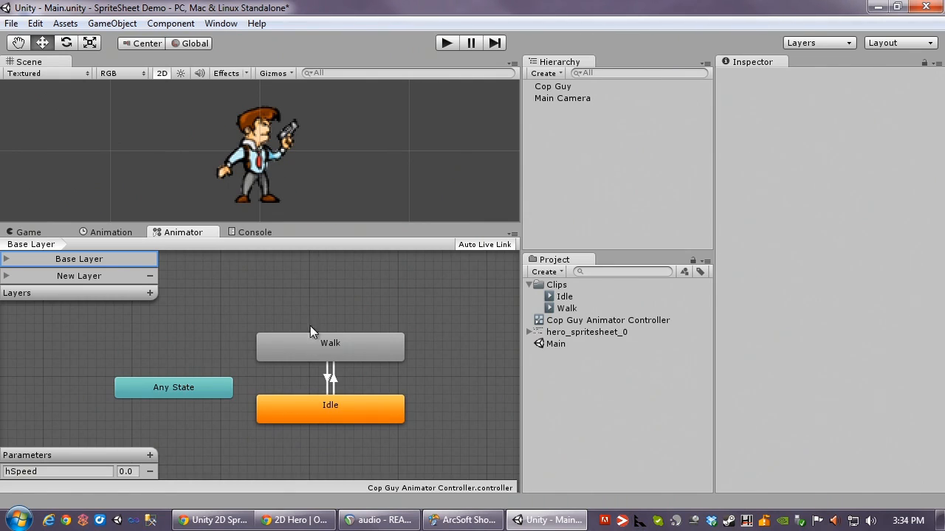
pyautogui.click(115, 278)
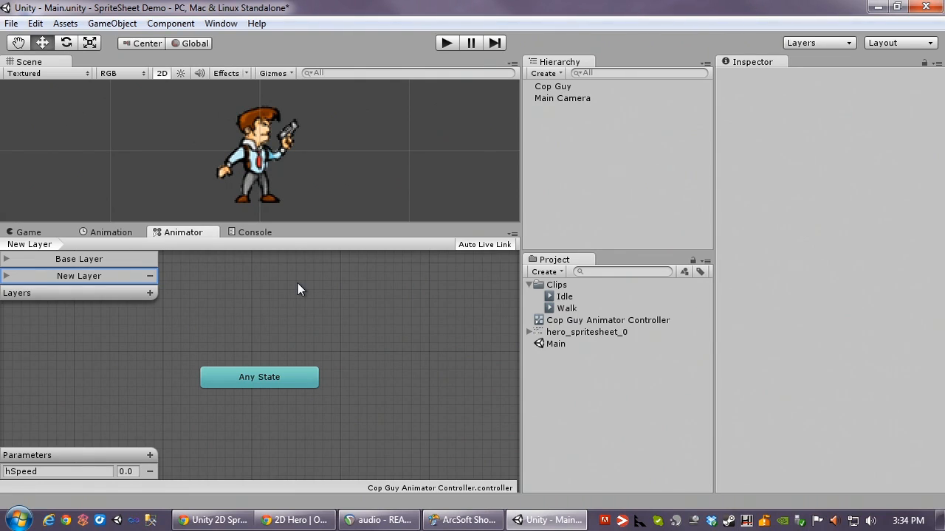
pyautogui.click(150, 276)
pyautogui.click(465, 291)
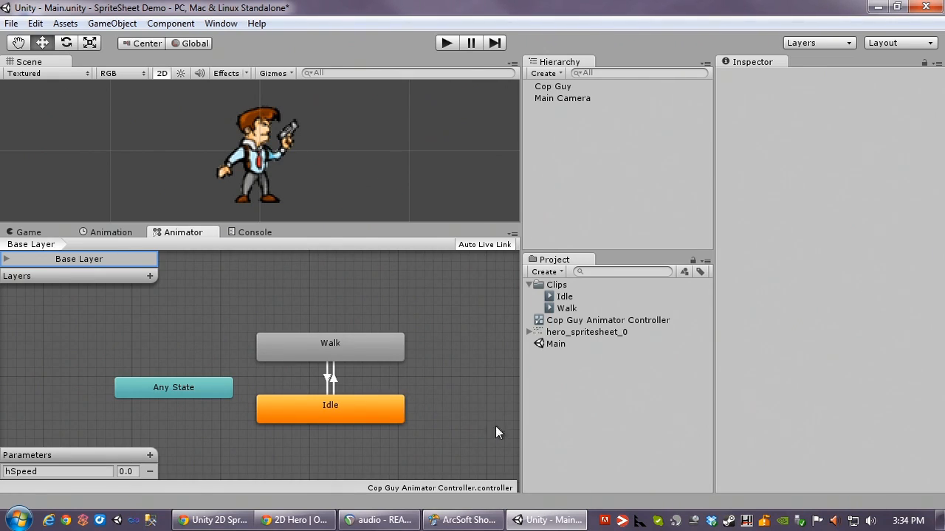
# Step: Create a C# script named CopGuyMove in the project and attach it to the Cop Guy object
pyautogui.rightClick(576, 411)
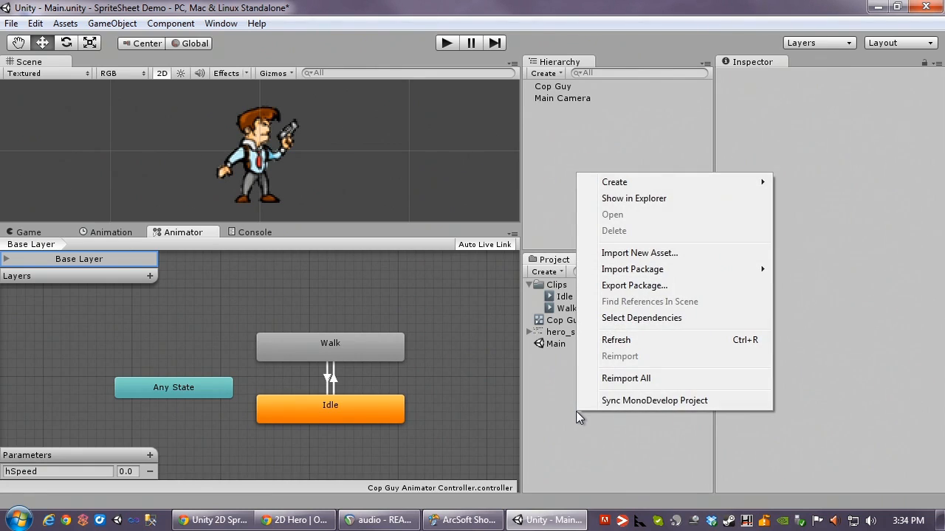
pyautogui.moveTo(667, 184)
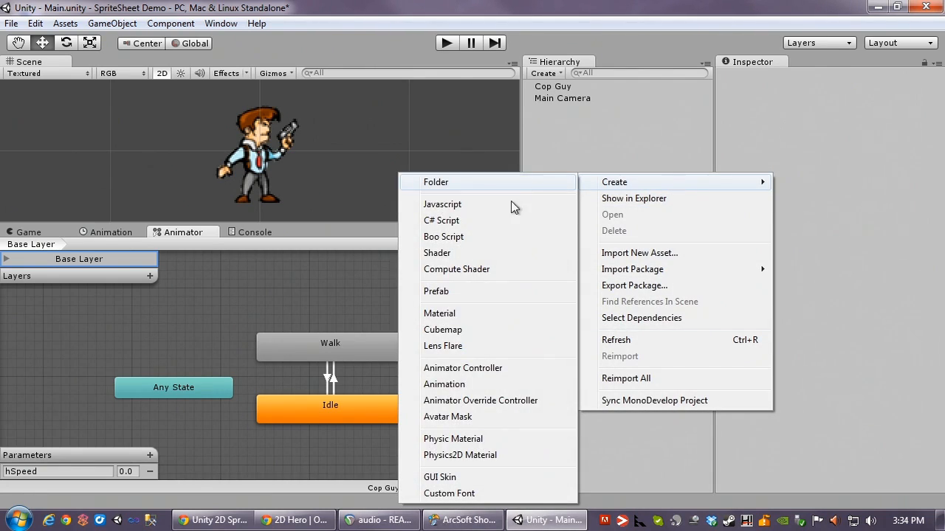
pyautogui.click(495, 222)
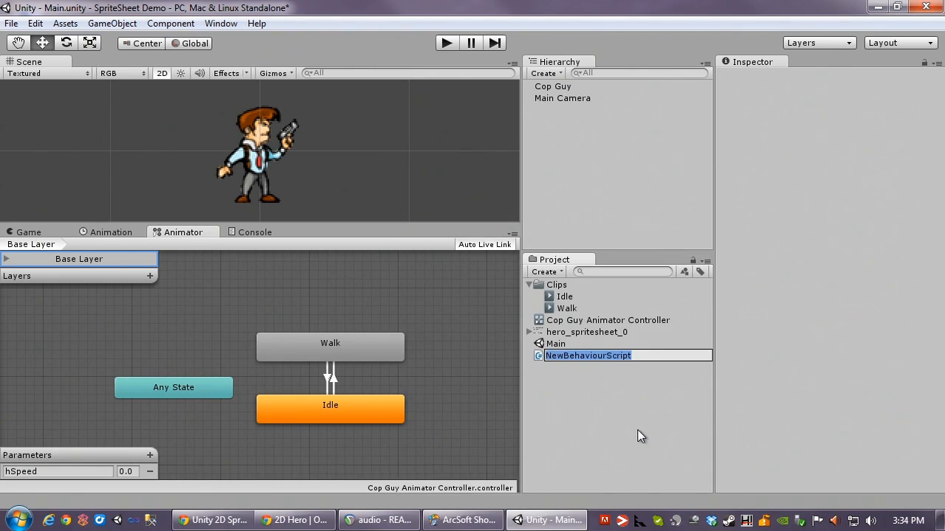
pyautogui.write('CopGuyMov')
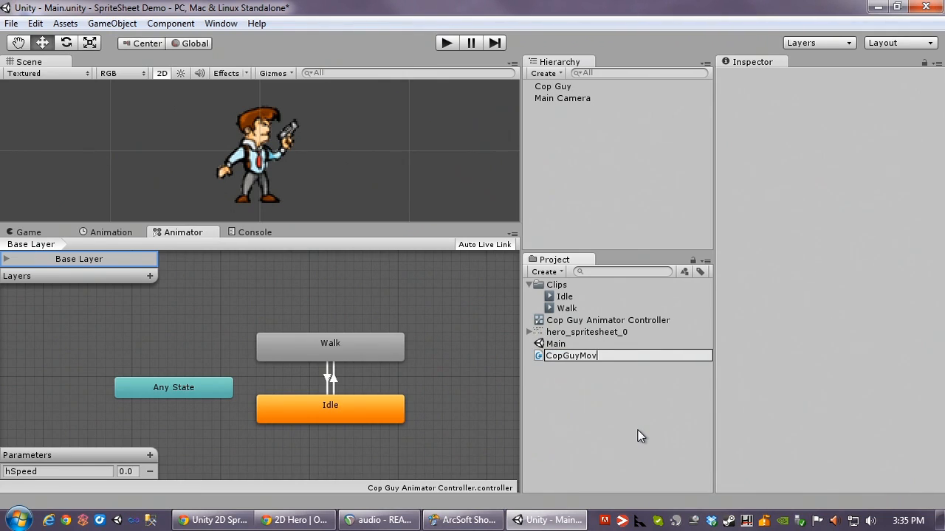
pyautogui.write('e')
pyautogui.press('Return')
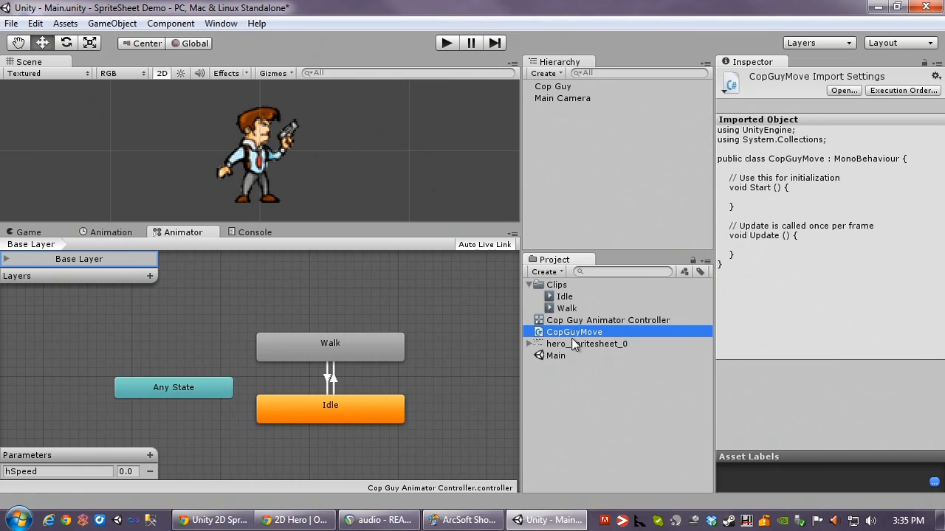
pyautogui.moveTo(571, 333); pyautogui.dragTo(562, 89)
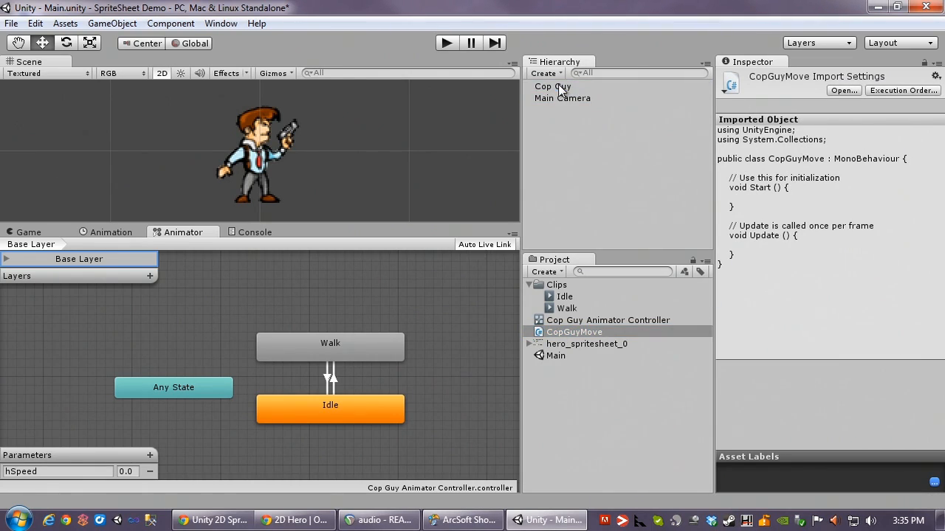
# Step: Open the CopGuyMove script in Visual Studio and enlarge the code text for readability
pyautogui.doubleClick(587, 334)
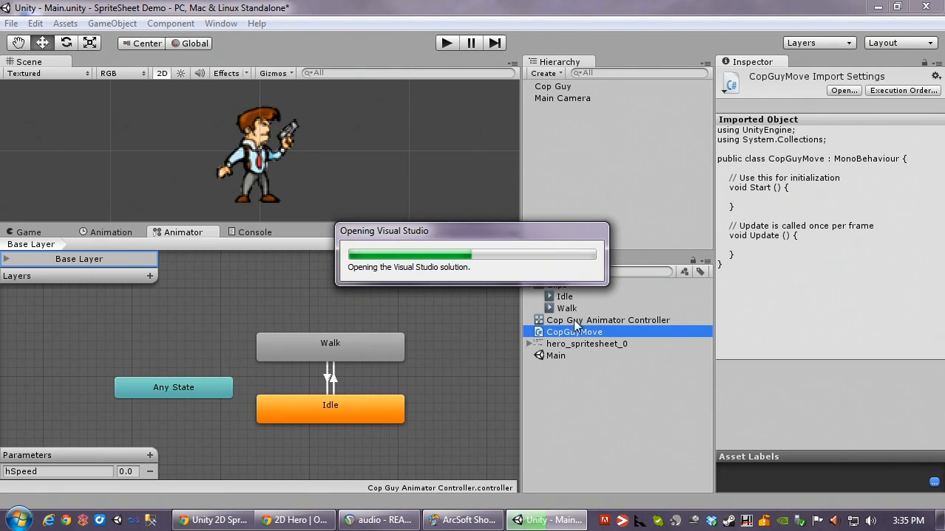
pyautogui.keyDown('ctrl'); pyautogui.scroll(4, 456, 279); pyautogui.keyUp('ctrl')
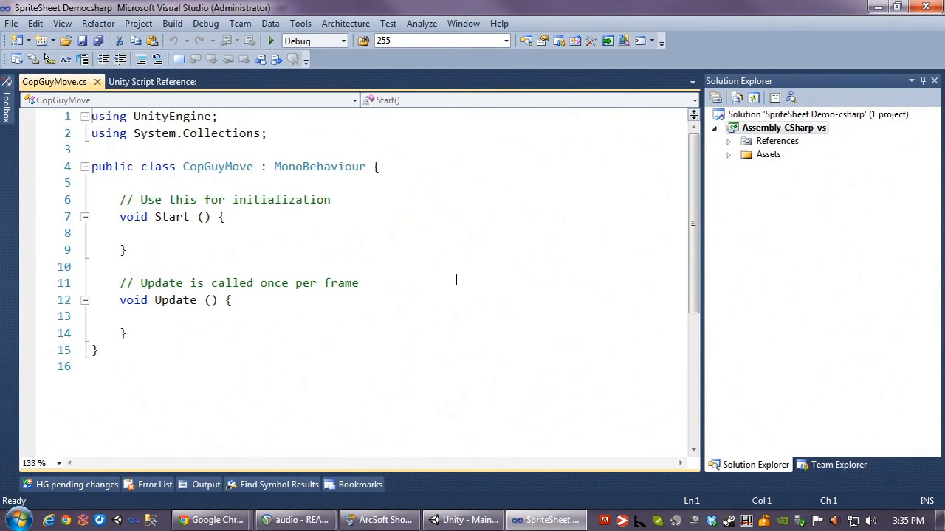
pyautogui.click(405, 209)
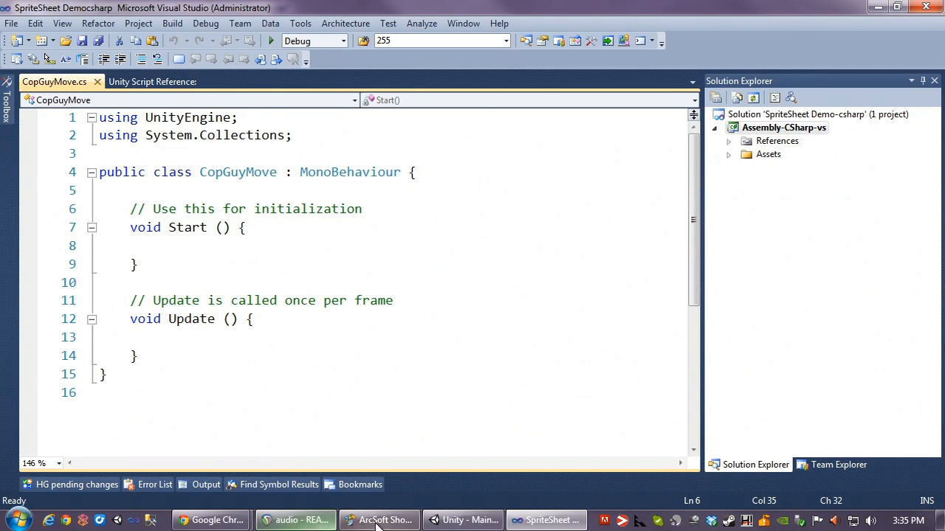
# Step: Switch back to Unity and show the components of the Cop Guy object
pyautogui.moveTo(378, 525)
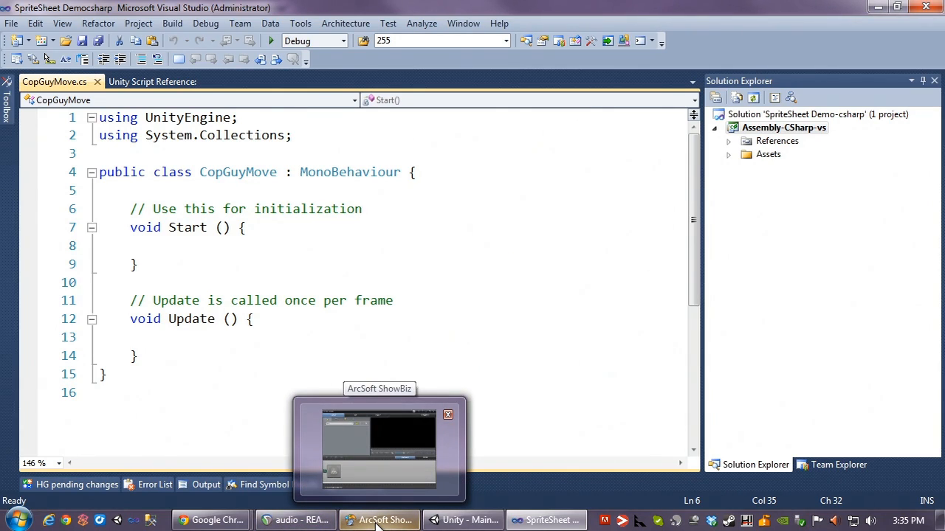
pyautogui.click(461, 520)
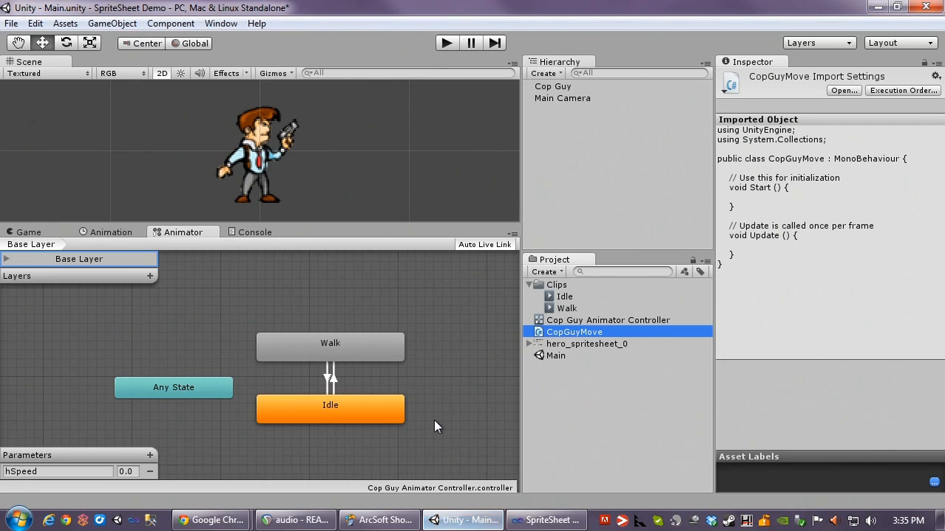
pyautogui.click(565, 88)
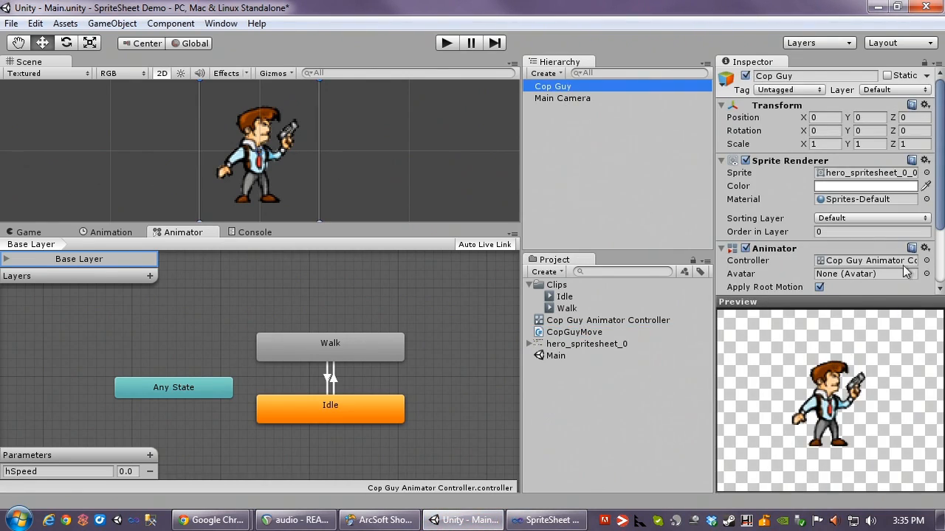
# Step: Add a Rigidbody 2D component to the Cop Guy object
pyautogui.scroll(-3, 900, 277)
pyautogui.click(843, 284)
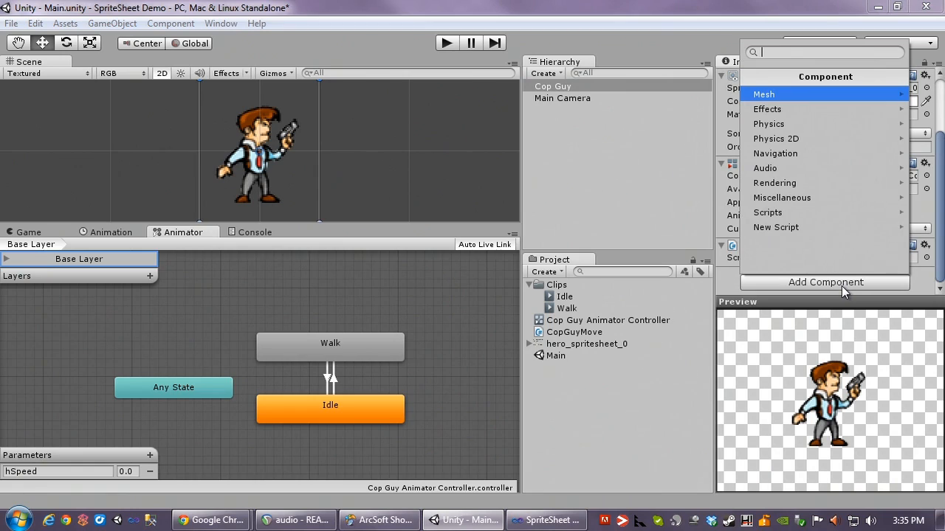
pyautogui.click(820, 138)
pyautogui.click(793, 94)
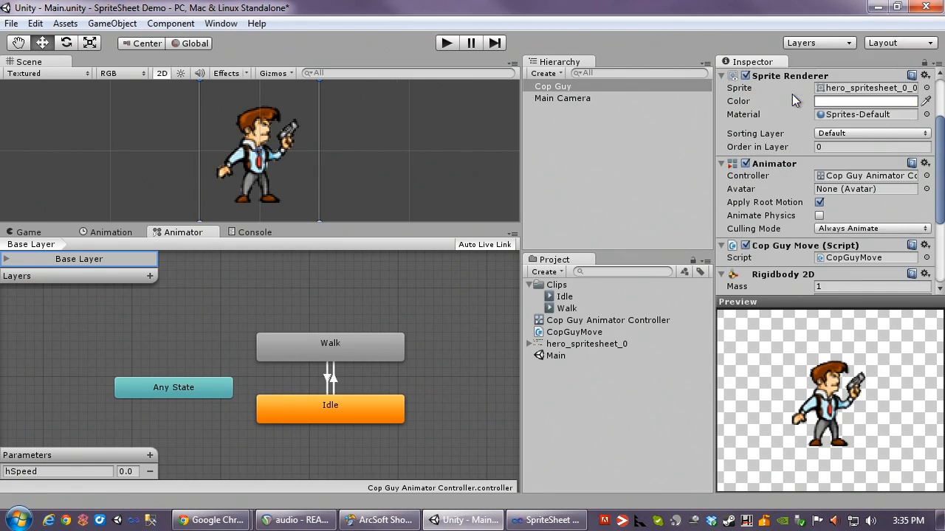
pyautogui.scroll(-3, 826, 239)
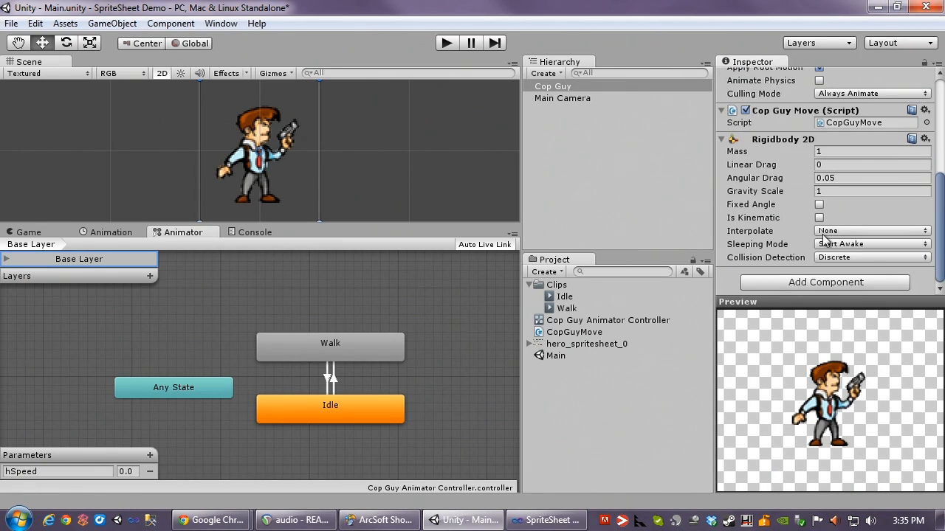
# Step: Locate the rigidbody's Gravity Scale setting and run the scene briefly to see how gravity affects the character
pyautogui.click(826, 192)
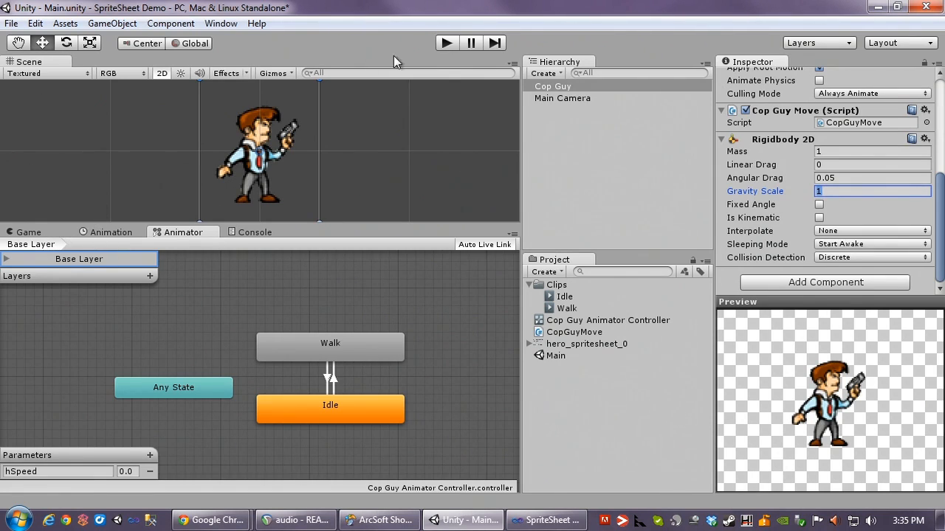
pyautogui.click(445, 43)
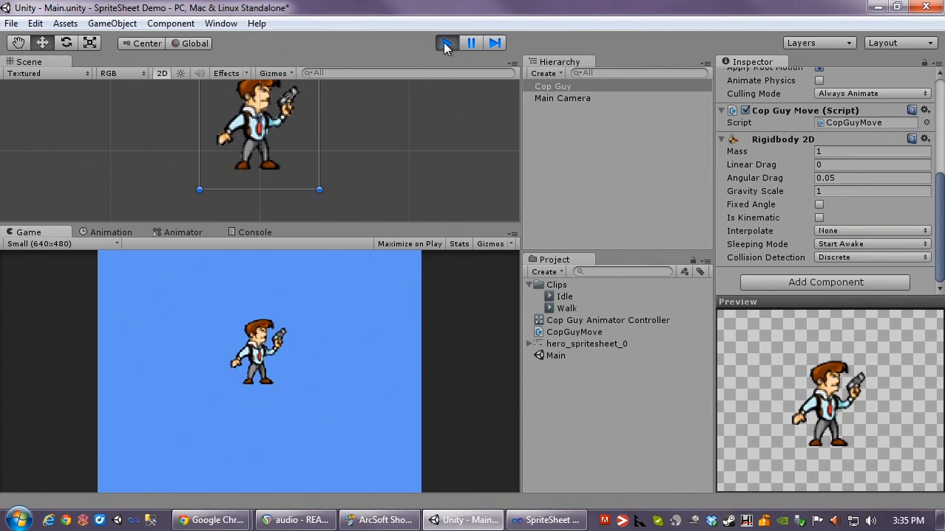
pyautogui.click(446, 45)
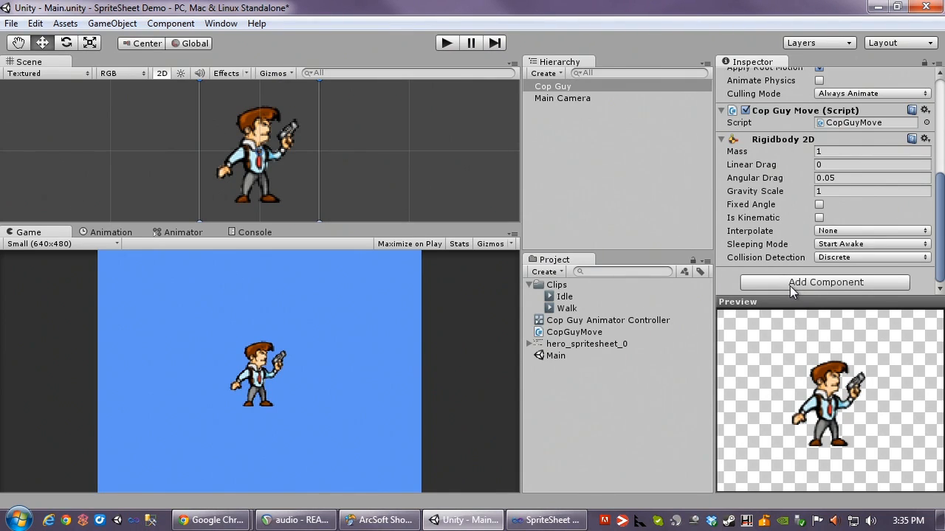
# Step: Turn off Apply Root Motion in Cop Guy's Animator component and play-test the character's fall under gravity
pyautogui.scroll(3, 790, 286)
pyautogui.click(819, 171)
pyautogui.hotkey('ctrl', 'p')
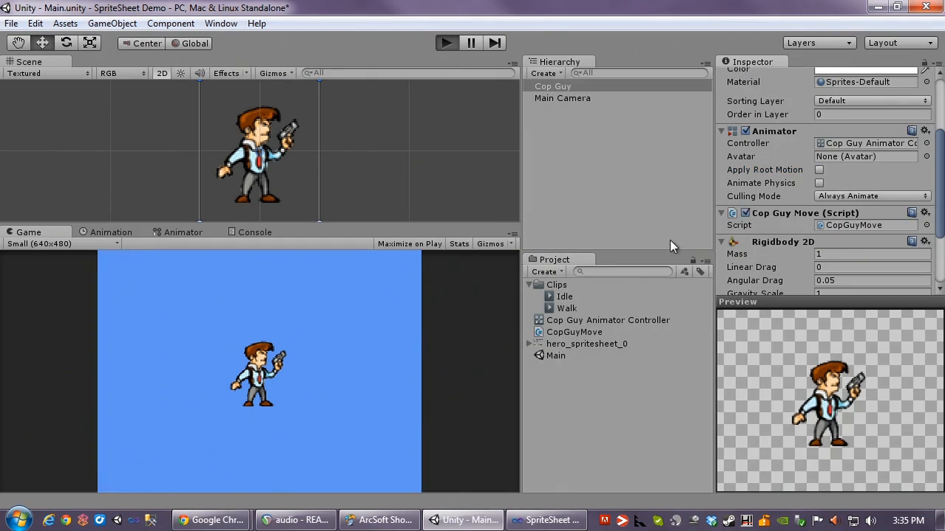
pyautogui.click(445, 45)
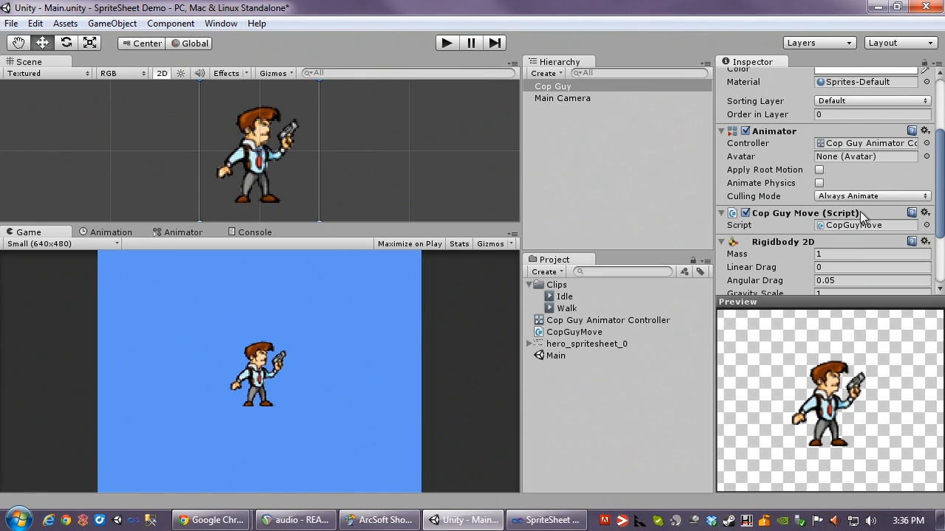
pyautogui.moveTo(934, 217); pyautogui.dragTo(934, 297)
pyautogui.click(445, 44)
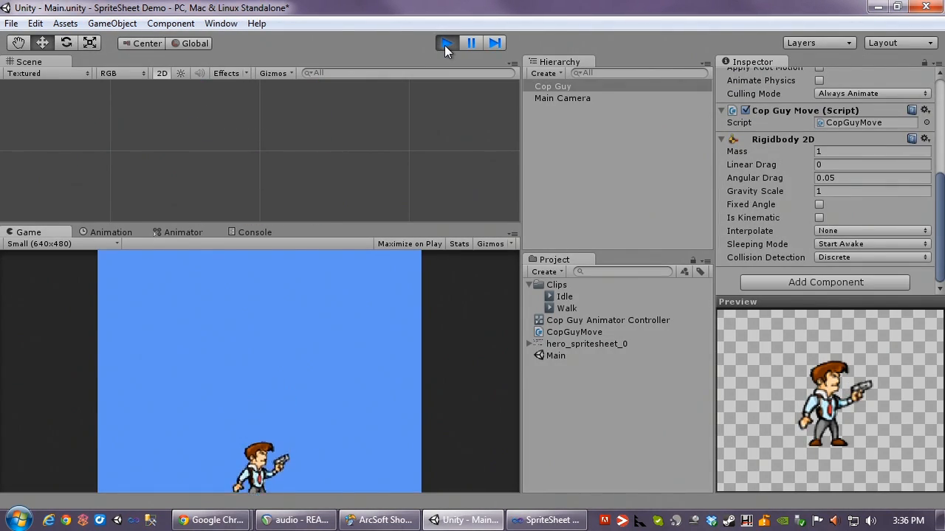
pyautogui.click(445, 44)
# Step: Set the Rigidbody 2D's Gravity Scale to 0 and play-test the scene
pyautogui.click(800, 189)
pyautogui.write('0')
pyautogui.click(447, 44)
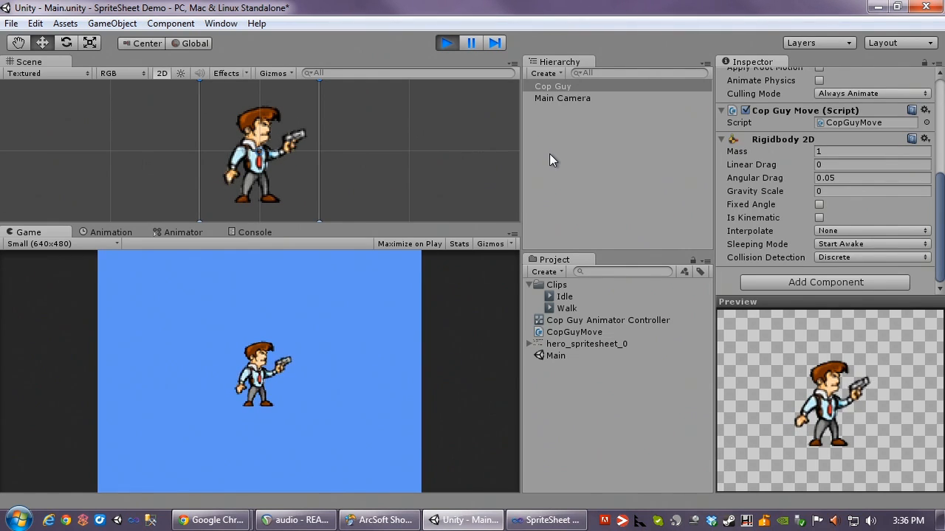
pyautogui.click(445, 45)
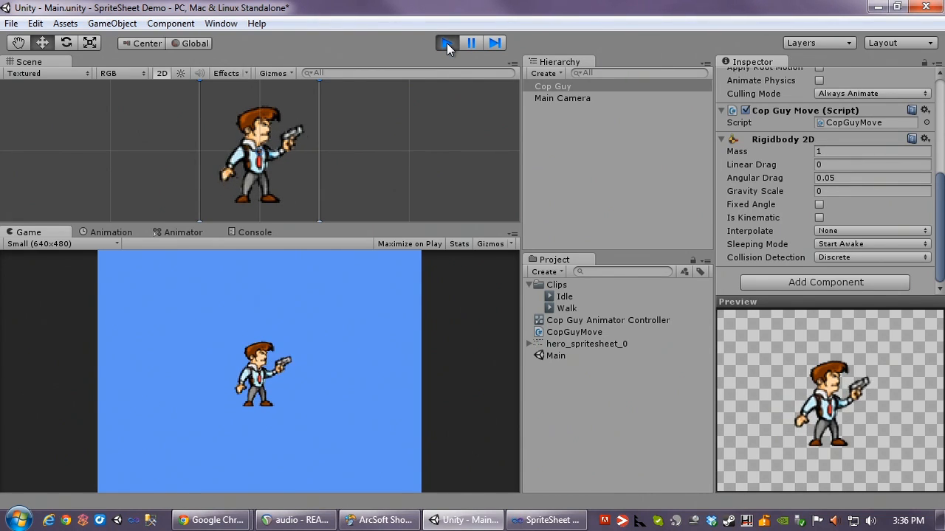
pyautogui.click(446, 43)
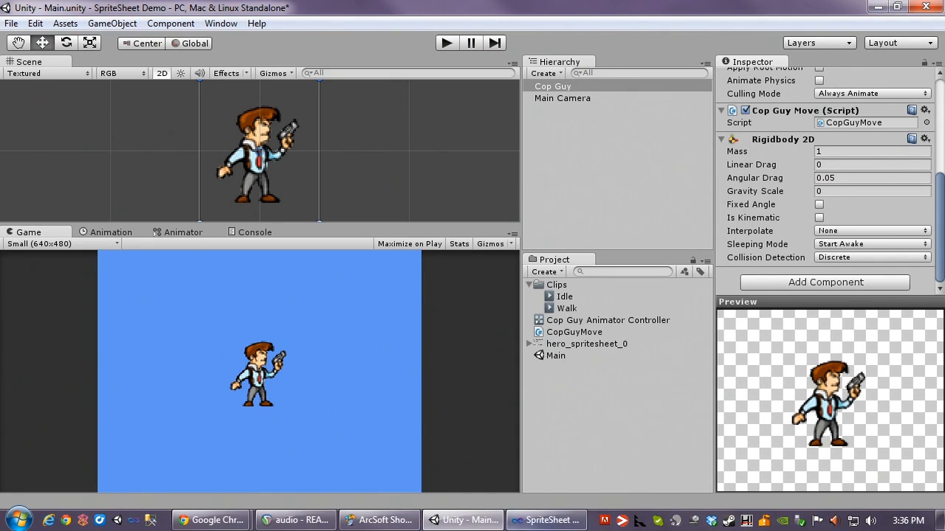
# Step: Switch to Visual Studio and rename the Update method in the CopGuyMove script to FixedUpdate
pyautogui.click(544, 521)
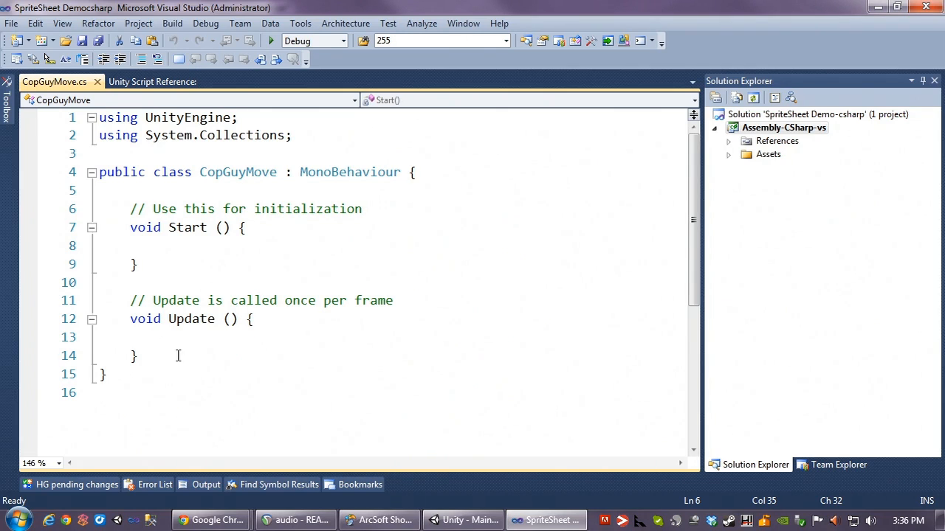
pyautogui.moveTo(165, 358); pyautogui.dragTo(87, 214)
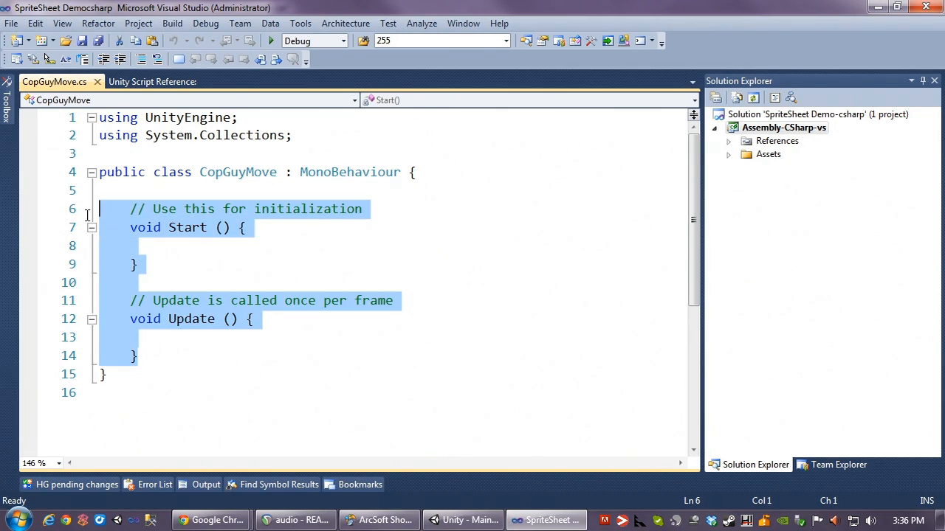
pyautogui.click(261, 248)
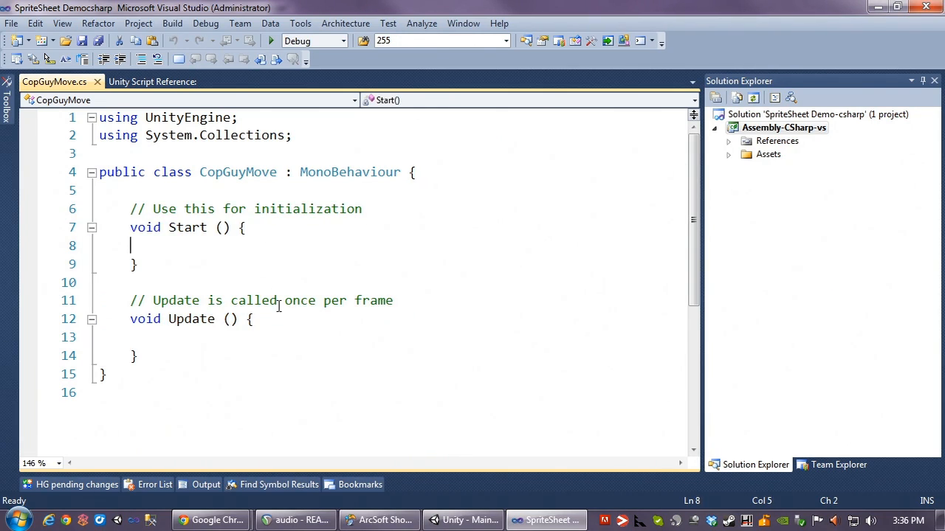
pyautogui.click(265, 338)
pyautogui.click(171, 322)
pyautogui.write('Fixed')
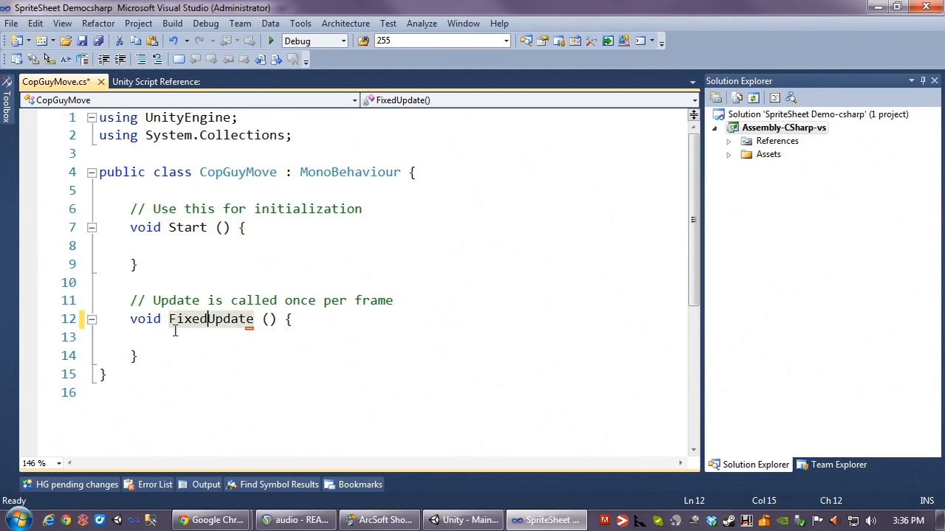
# Step: Delete the "Update is called once per frame" comment above the FixedUpdate method
pyautogui.click(245, 299)
pyautogui.press('Home')
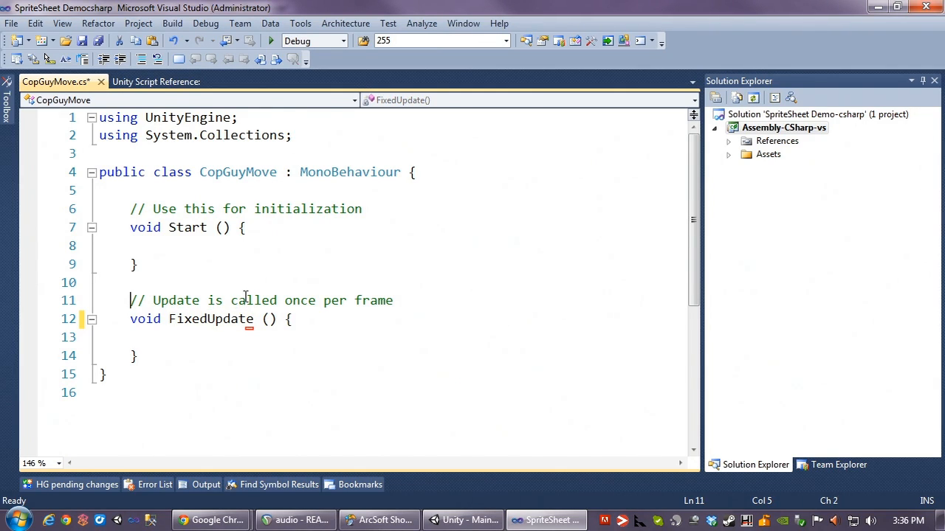
pyautogui.hotkey('shift', 'Down')
pyautogui.press('Delete')
# Step: Begin an assignment inside FixedUpdate with the code "rigidbody2D.velocity = "
pyautogui.click(214, 319)
pyautogui.press('Tab')
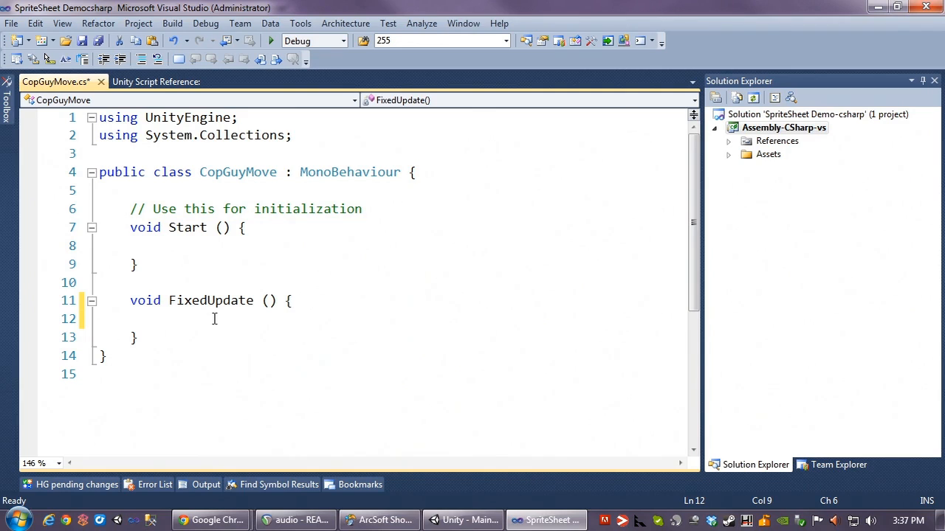
pyautogui.write('rigi')
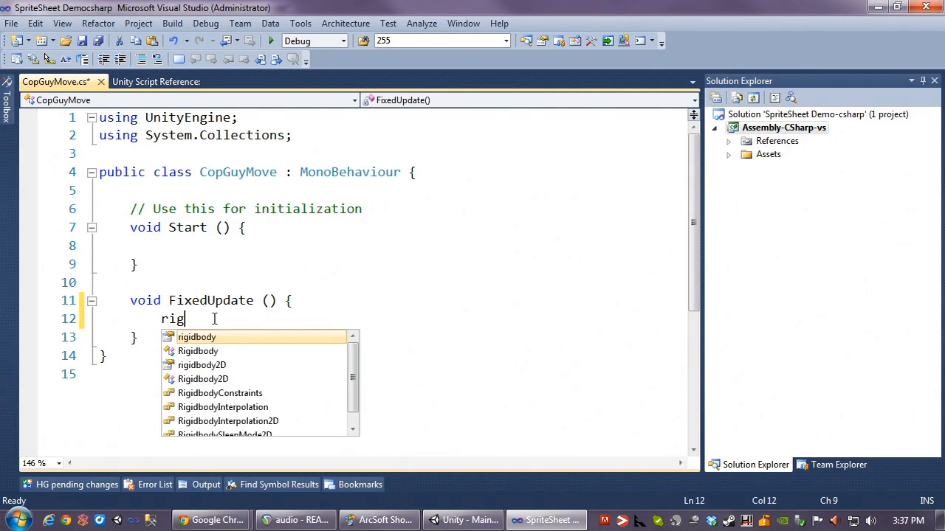
pyautogui.press('Down')
pyautogui.press('Down')
pyautogui.write('dbody2D.')
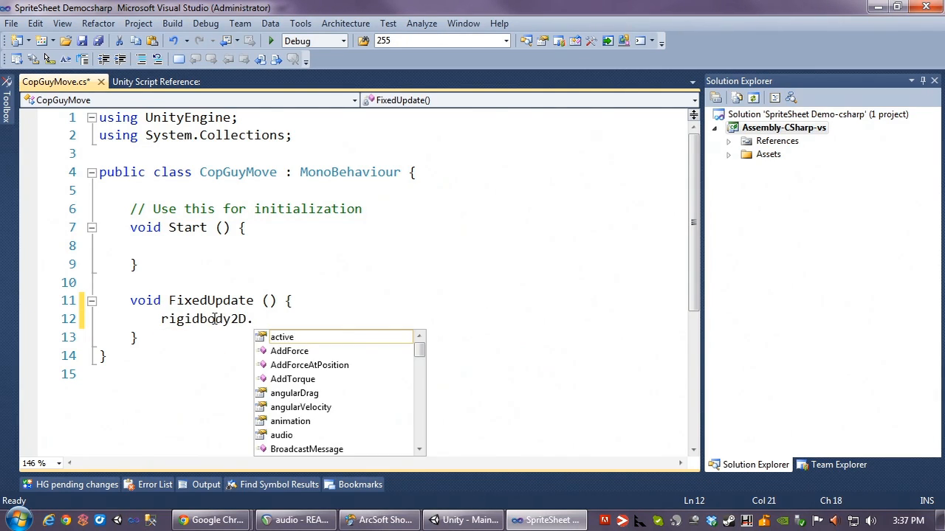
pyautogui.write('ver')
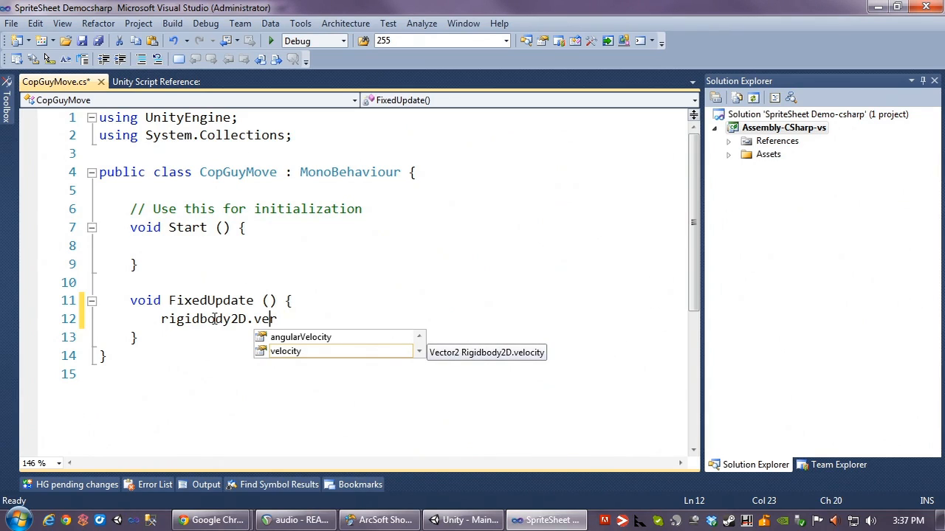
pyautogui.press('Tab')
pyautogui.write('= ')
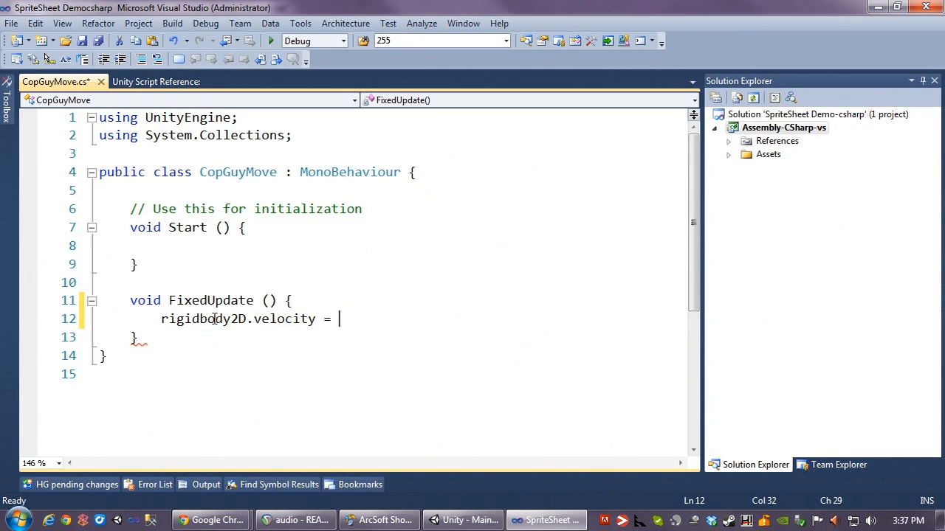
# Step: Continue the velocity assignment with new Vector2(Input.GetAxis("Horiziontal"), leaving the vector's parenthesis open
pyautogui.write('new Vector2')
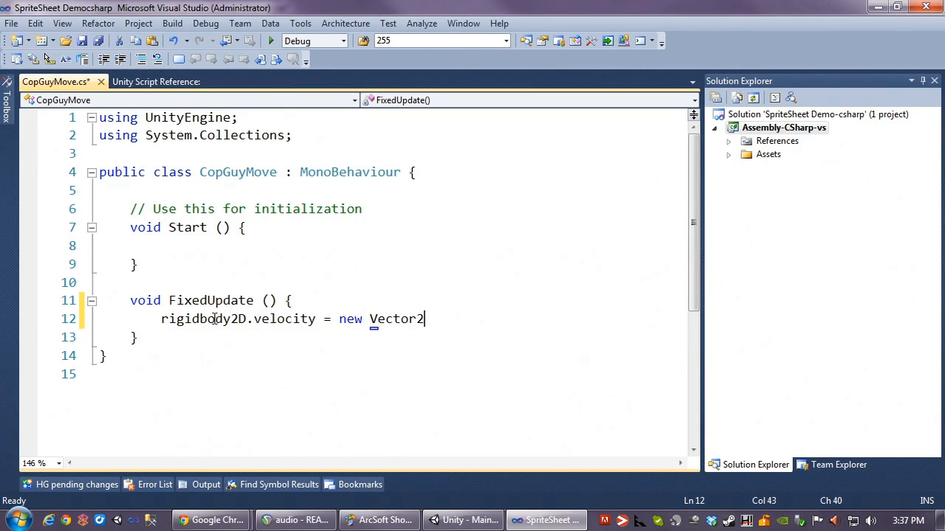
pyautogui.write('(In')
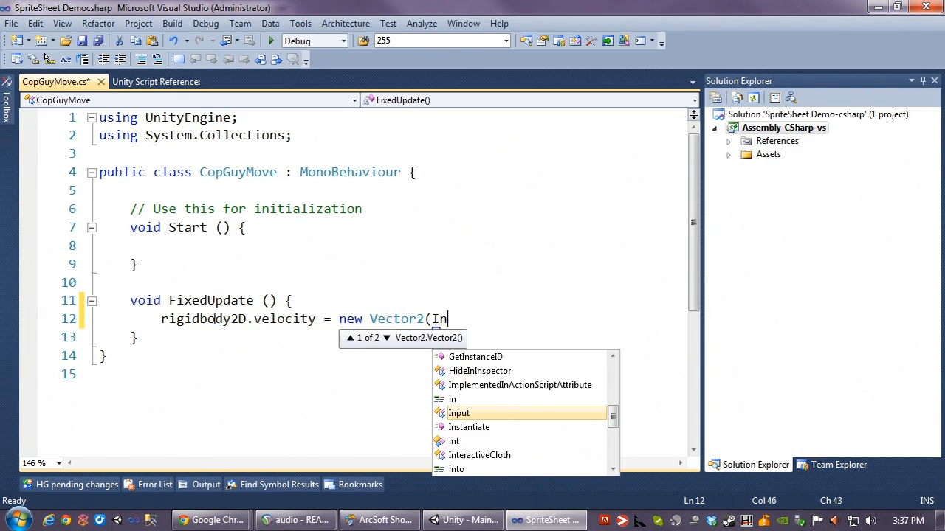
pyautogui.write('put.az')
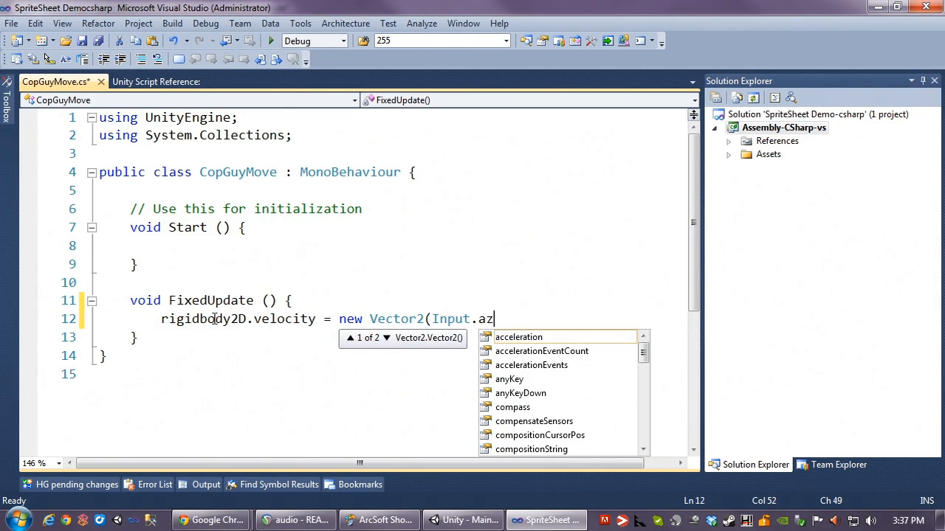
pyautogui.press('BackSpace')
pyautogui.write('getax')
pyautogui.press('Tab')
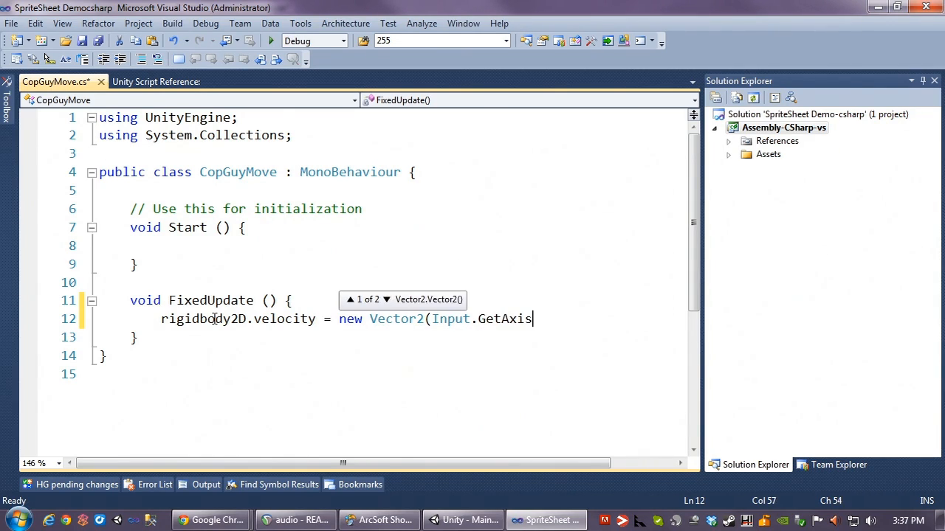
pyautogui.write('("Hori')
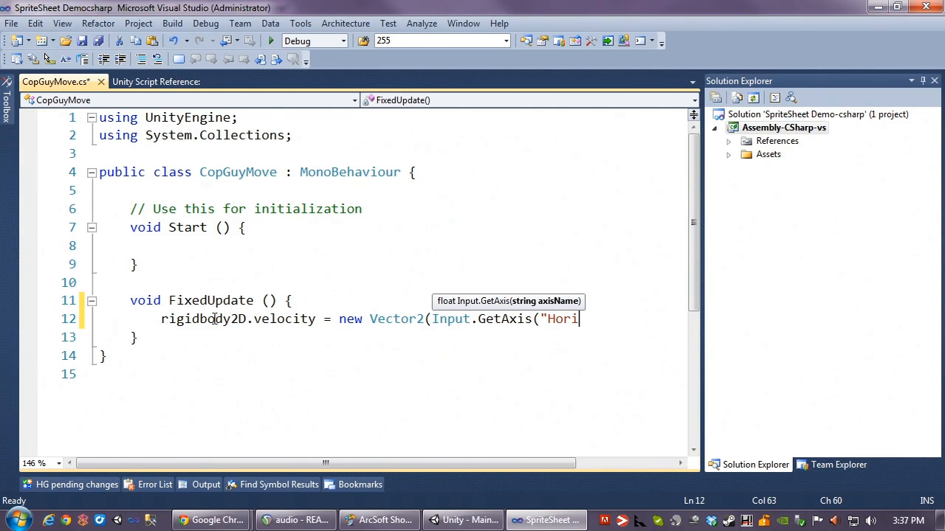
pyautogui.write('ziontal"')
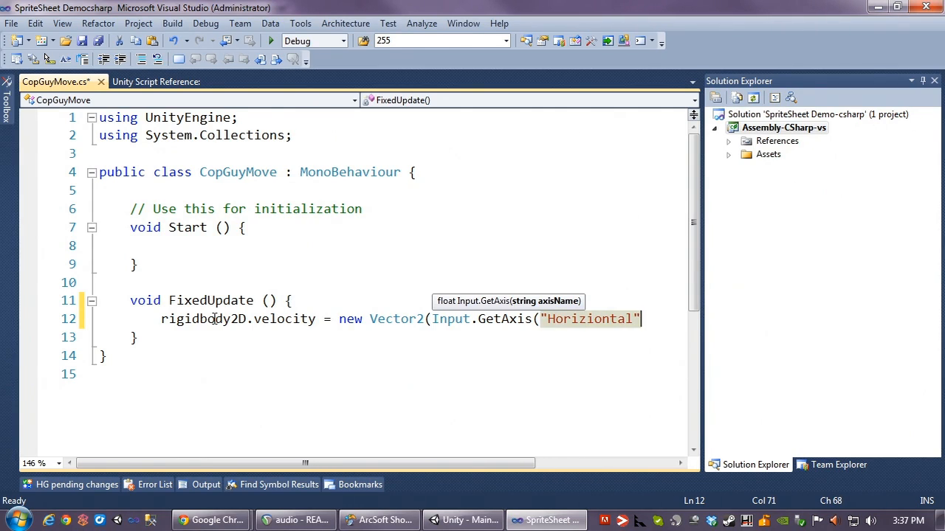
pyautogui.write(')')
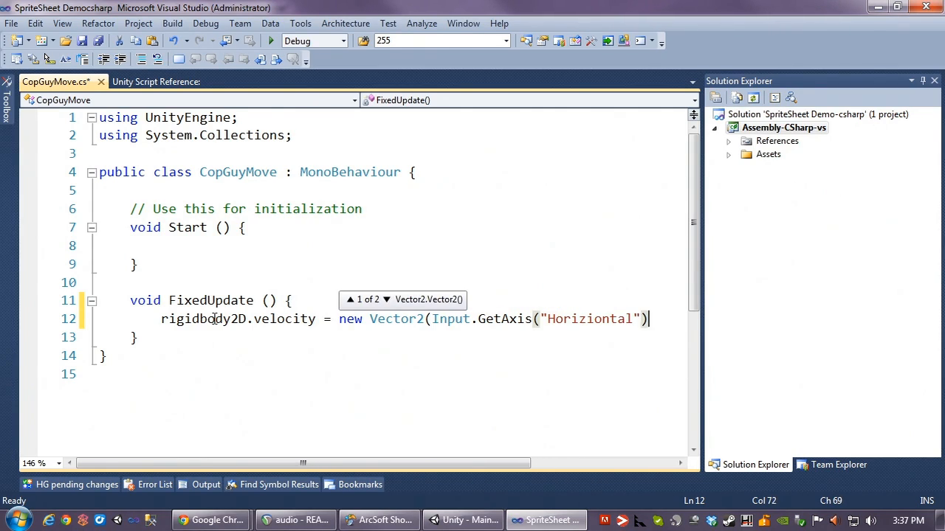
# Step: Auto-hide the Solution Explorer to widen the editor and correct the axis name to "Horizontal"
pyautogui.click(923, 81)
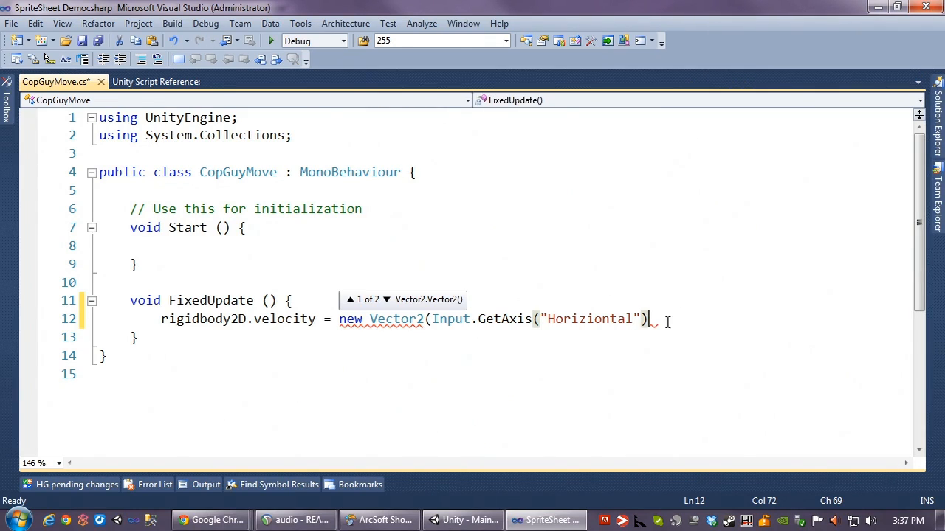
pyautogui.click(597, 320)
pyautogui.press('Left')
pyautogui.press('Delete')
# Step: Multiply the horizontal axis input in the Vector2 by Speed
pyautogui.press('End')
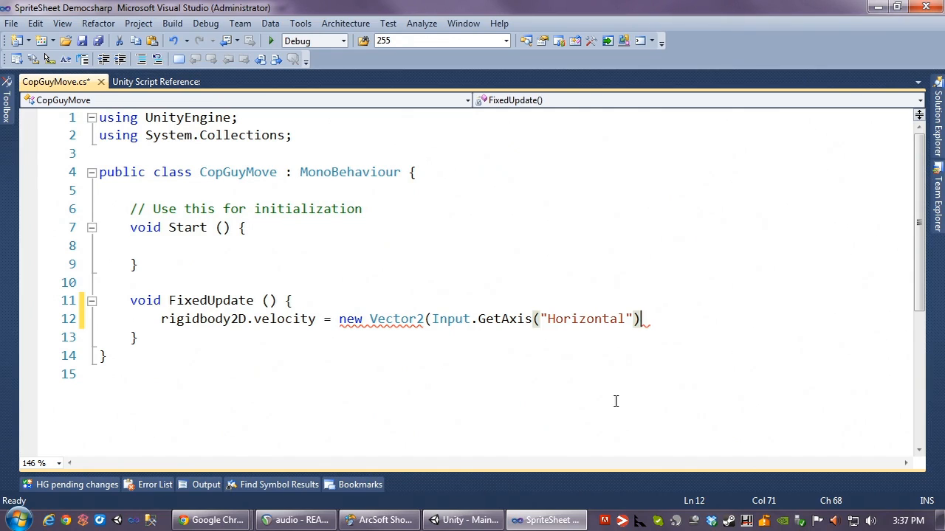
pyautogui.write('* ')
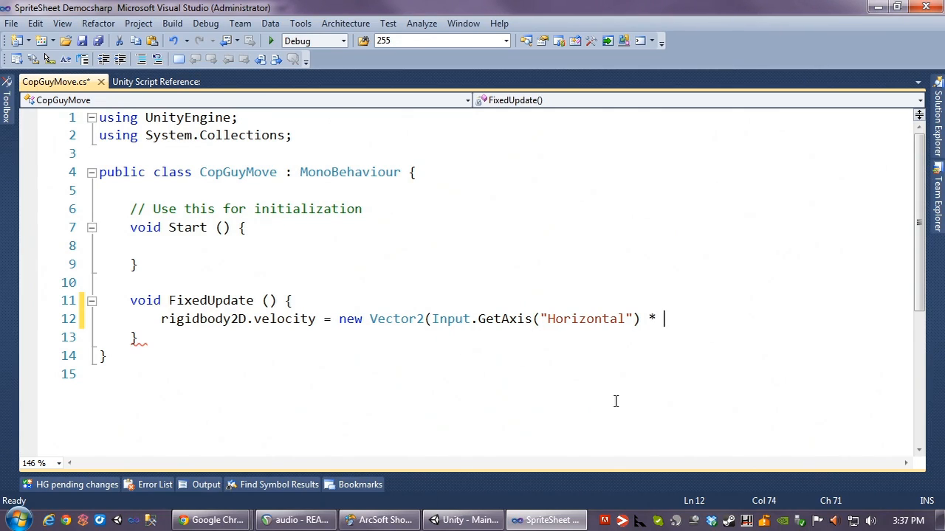
pyautogui.write('Speed')
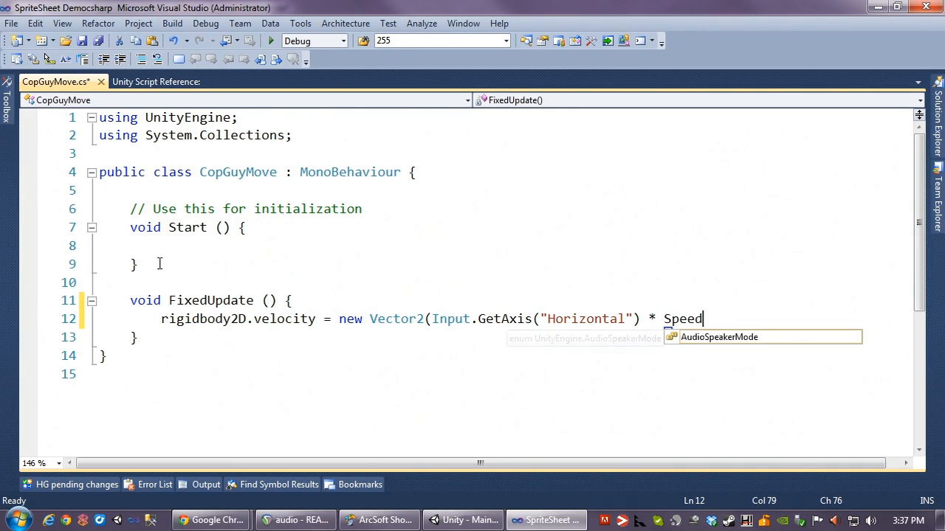
# Step: Declare the field "public float Speed = 2;" above Start in the CopGuyMove class
pyautogui.click(264, 189)
pyautogui.press('Return')
pyautogui.press('Return')
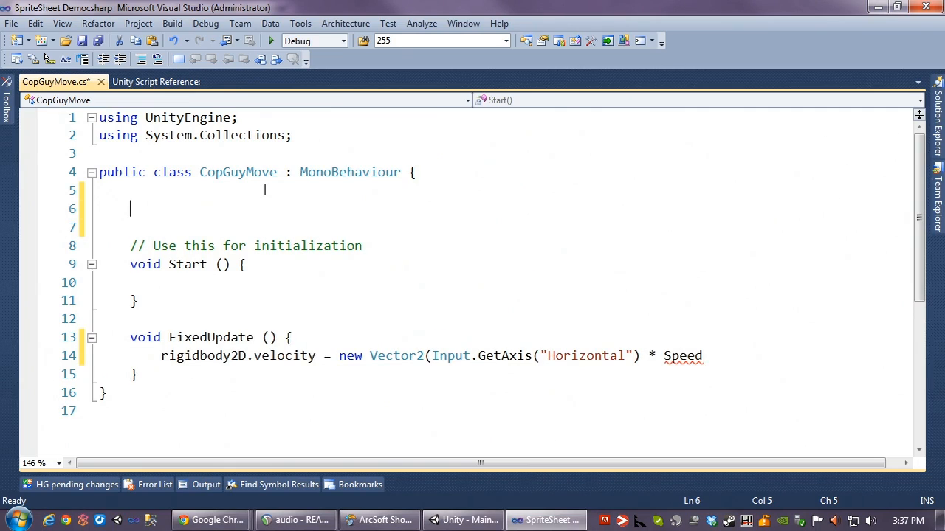
pyautogui.write('public float ')
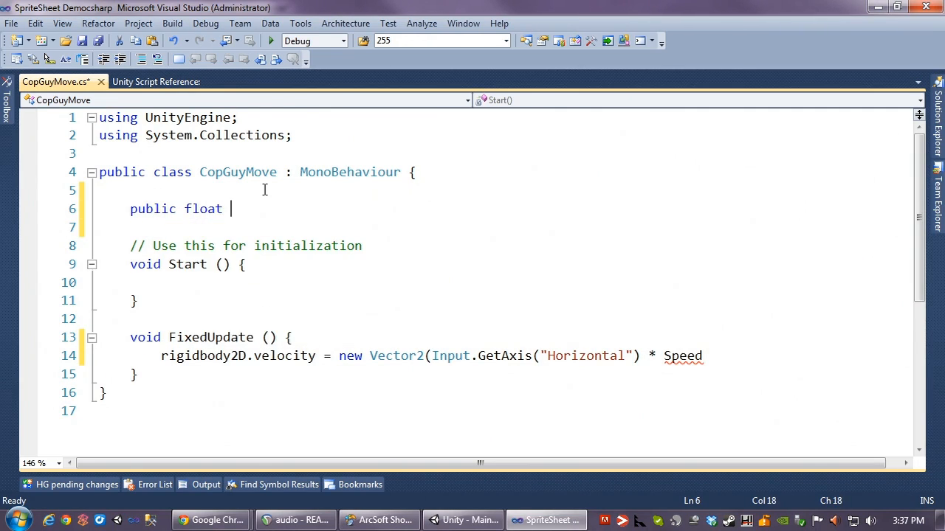
pyautogui.write('Speed = 2;')
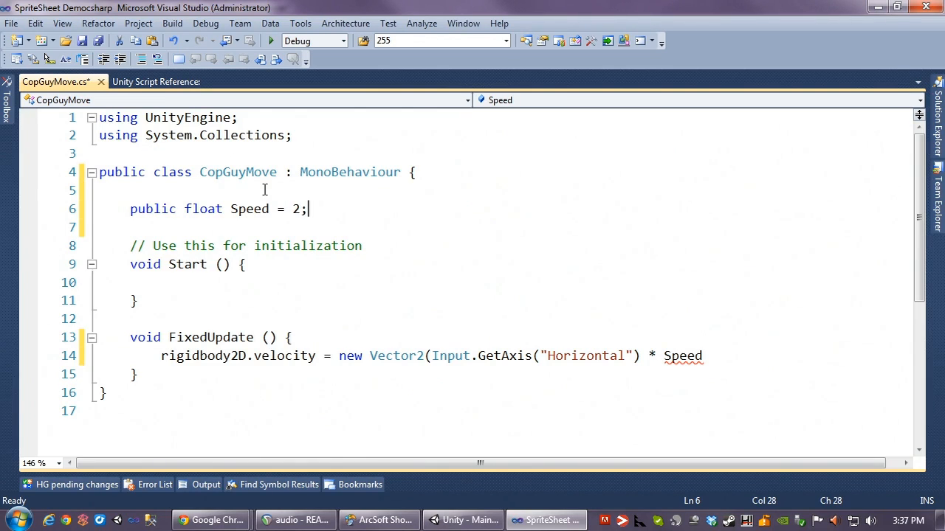
# Step: Complete the velocity assignment in FixedUpdate with 0 as the Vector2's second argument, and save the script
pyautogui.click(717, 359)
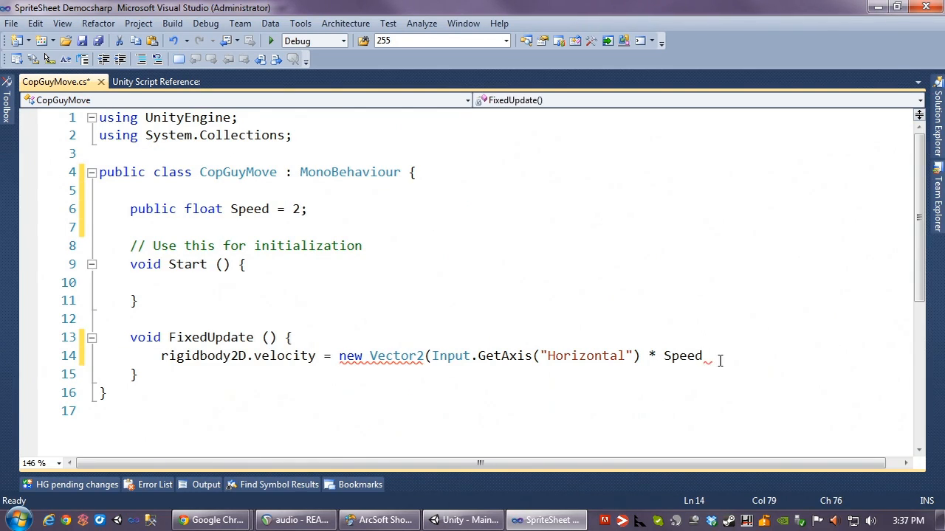
pyautogui.write(', 0);')
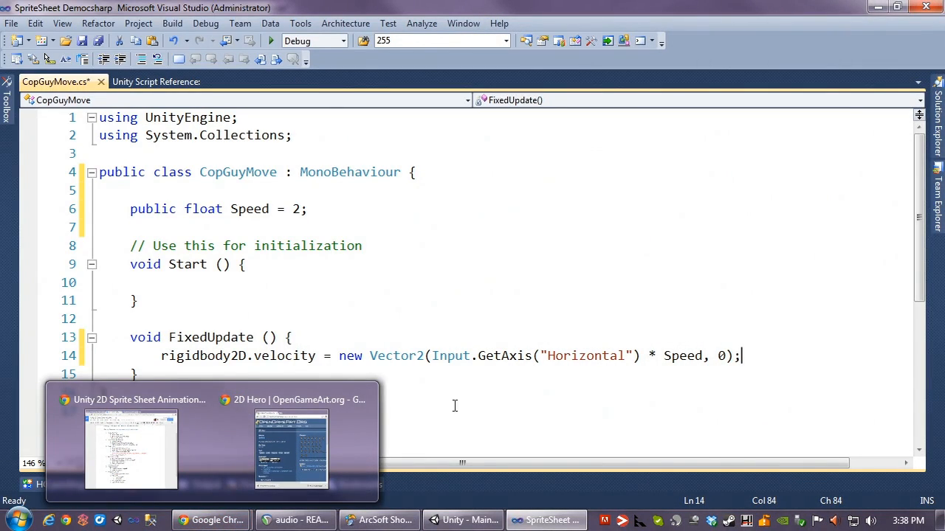
pyautogui.click(677, 374)
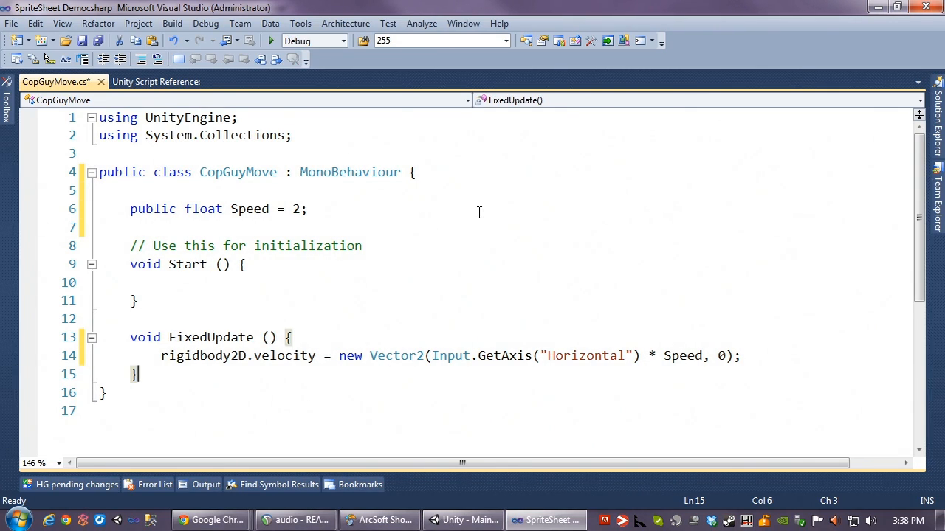
pyautogui.hotkey('ctrl', 's')
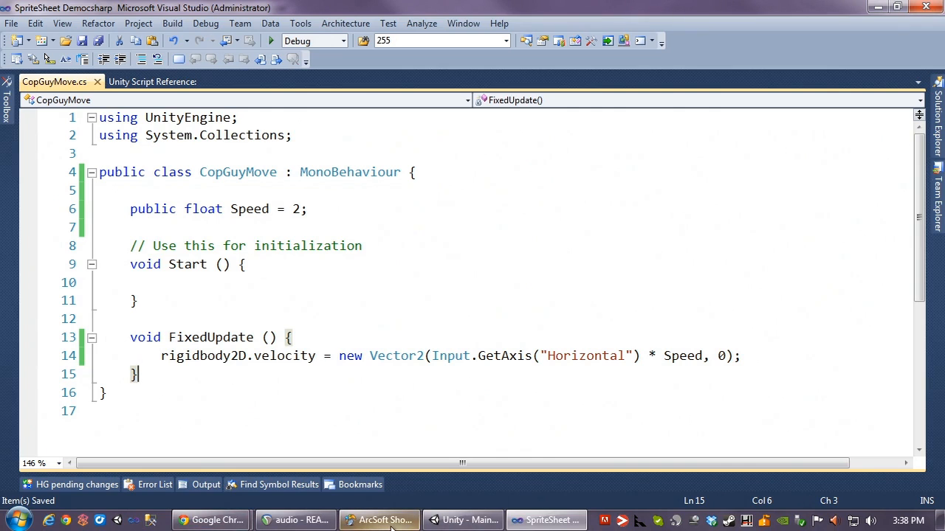
# Step: Switch to Unity and play-test the Cop Guy by moving him right and left, and end the test
pyautogui.click(465, 520)
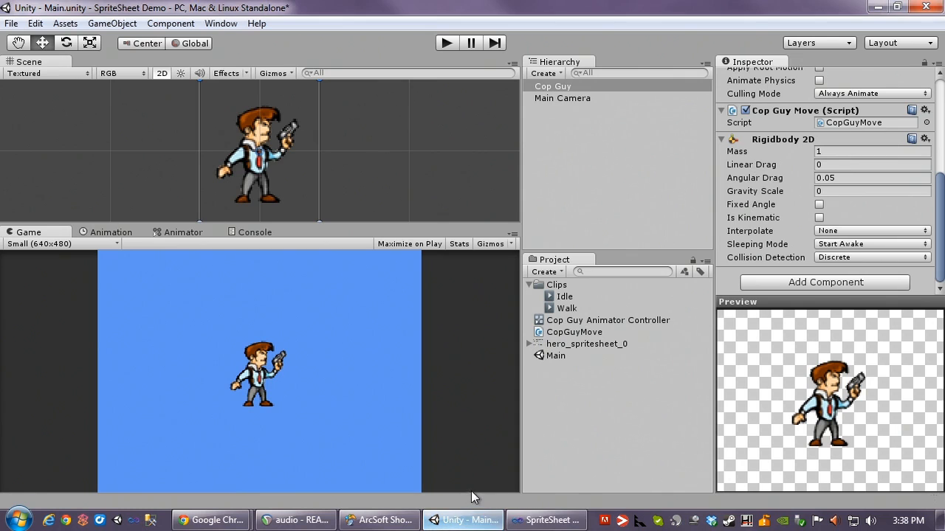
pyautogui.click(445, 44)
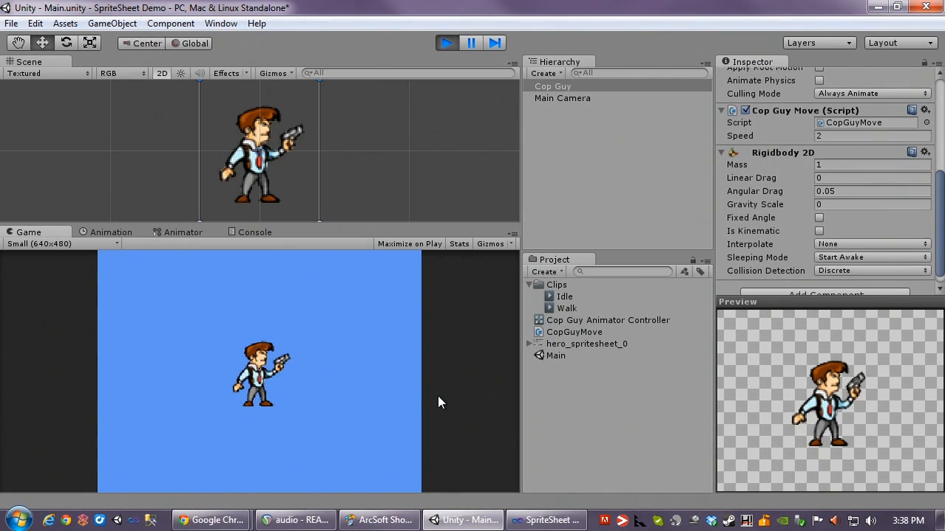
pyautogui.press('Right')
pyautogui.press('Left')
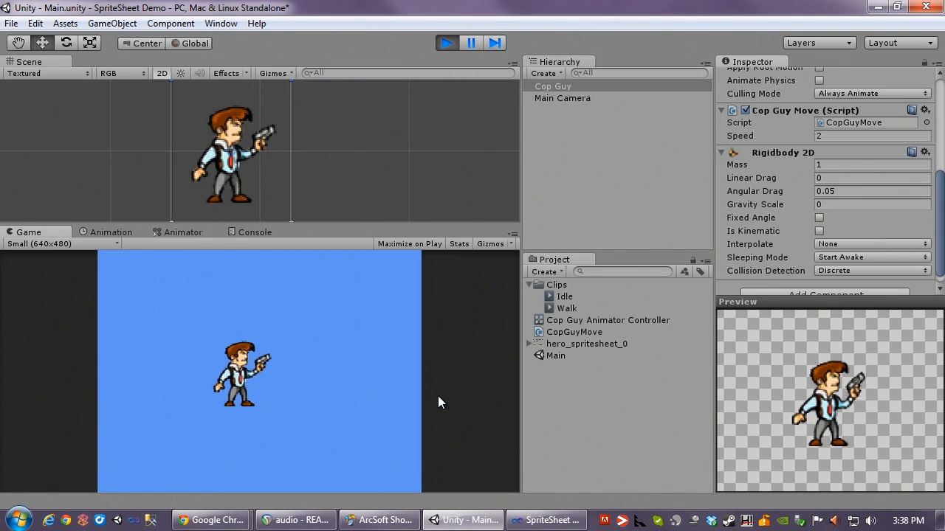
pyautogui.press('Right')
pyautogui.press('Left')
pyautogui.press('Right')
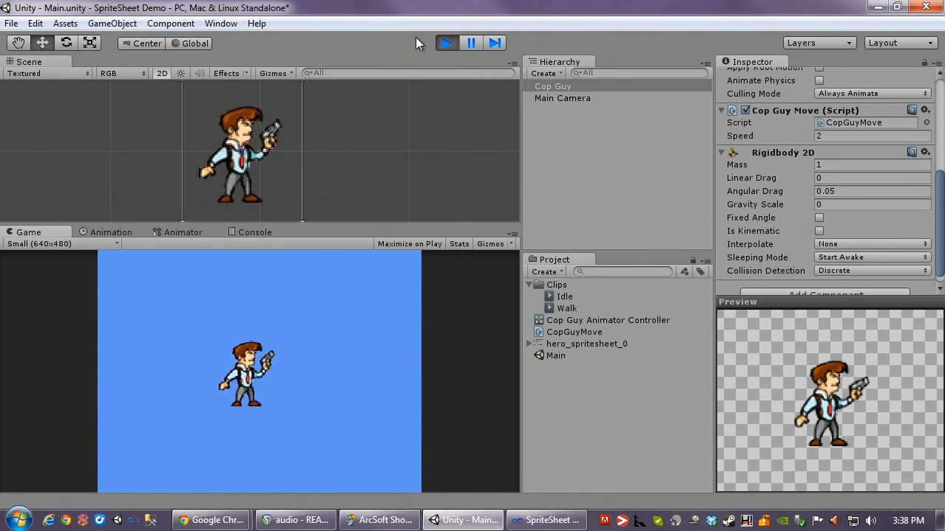
pyautogui.click(445, 43)
# Step: Return to Visual Studio, declare "Animator anim;" below the Speed field, and place the cursor inside the Start body
pyautogui.click(534, 521)
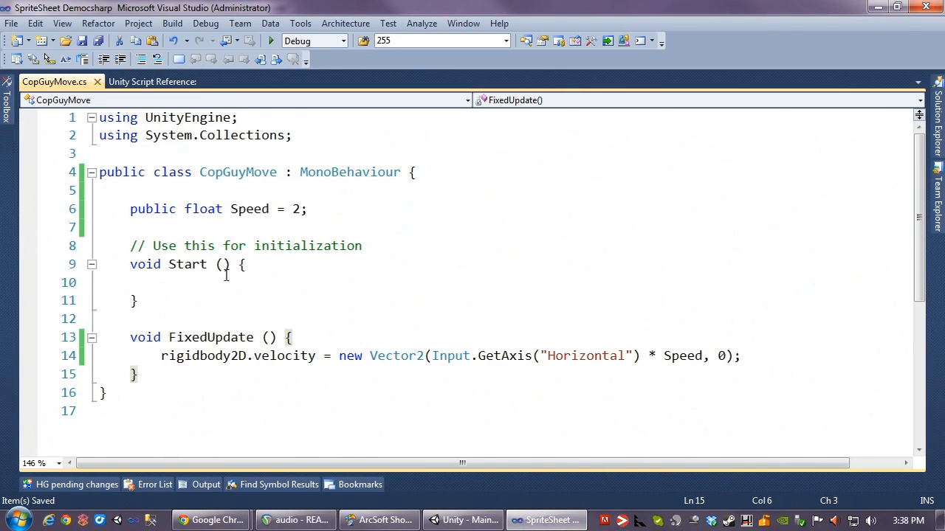
pyautogui.click(338, 214)
pyautogui.press('Return')
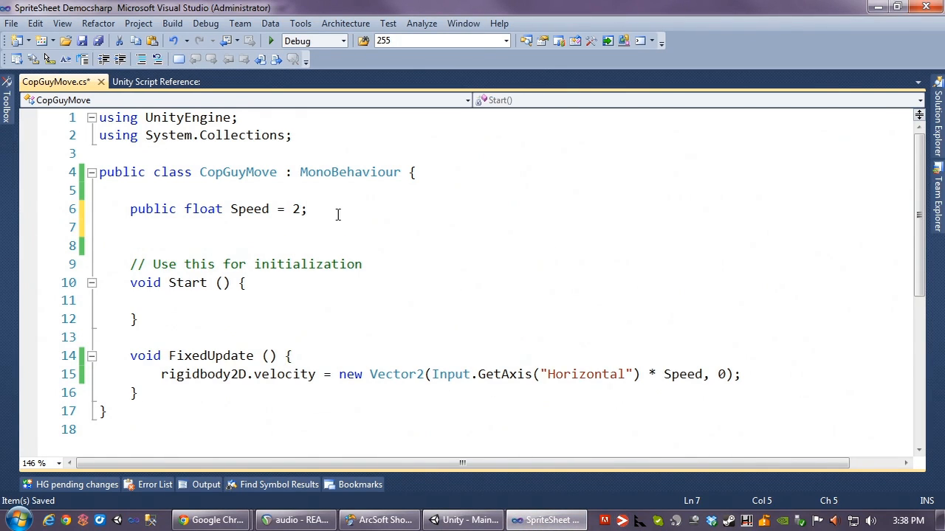
pyautogui.write('Ain')
pyautogui.press('BackSpace')
pyautogui.press('BackSpace')
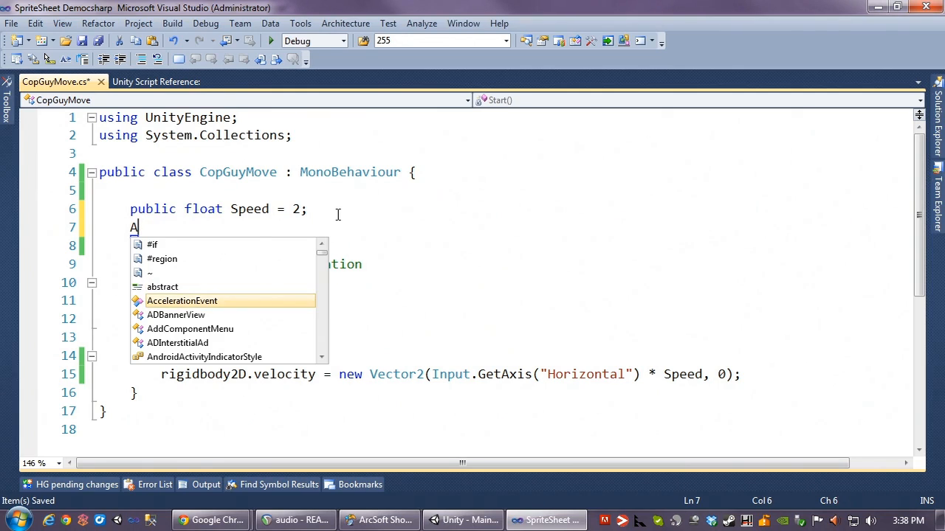
pyautogui.write('ni')
pyautogui.press('Down')
pyautogui.press('Down')
pyautogui.press('Down')
pyautogui.press('Down')
pyautogui.press('Down')
pyautogui.press('Down')
pyautogui.press('Down')
pyautogui.press('Down')
pyautogui.press('Down')
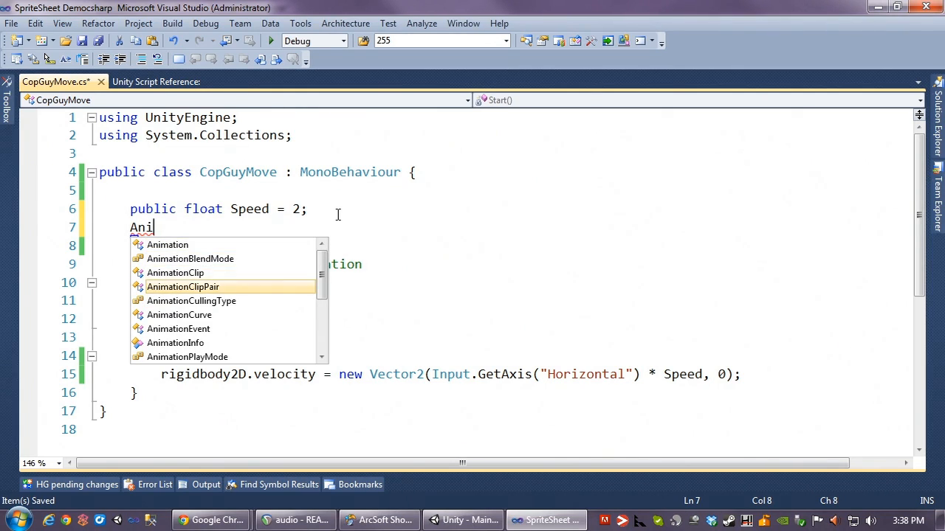
pyautogui.press('Down')
pyautogui.press('Down')
pyautogui.press('Down')
pyautogui.press('Up')
pyautogui.press('Up')
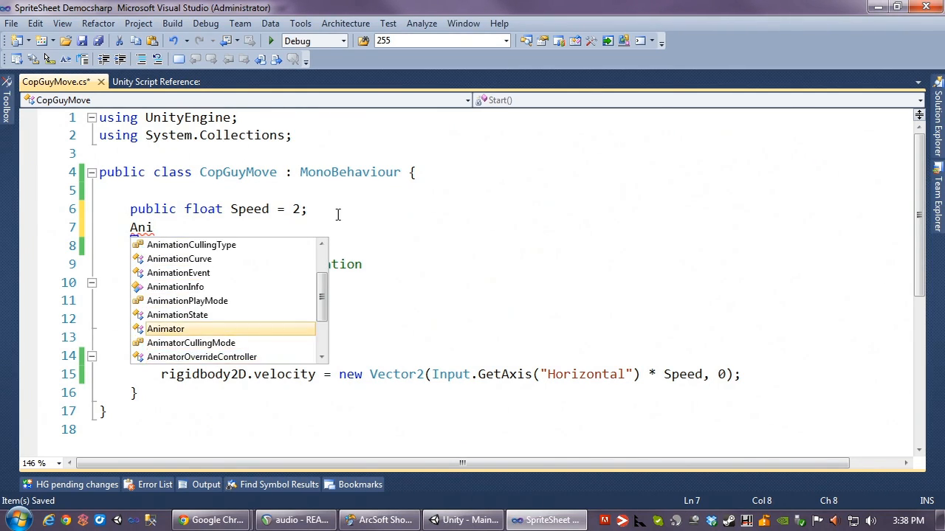
pyautogui.press('Tab')
pyautogui.write('anim;')
pyautogui.press('Down')
pyautogui.press('Down')
pyautogui.press('Down')
pyautogui.press('Down')
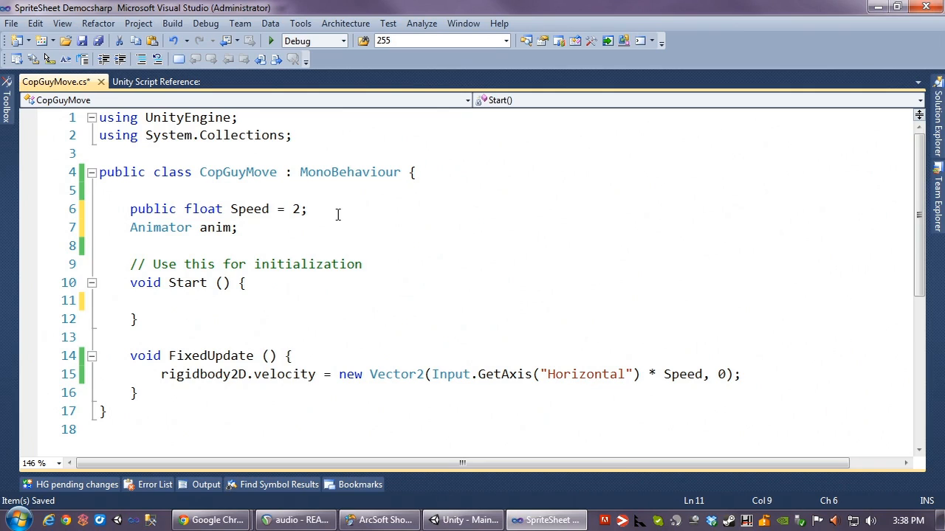
pyautogui.write('this.n')
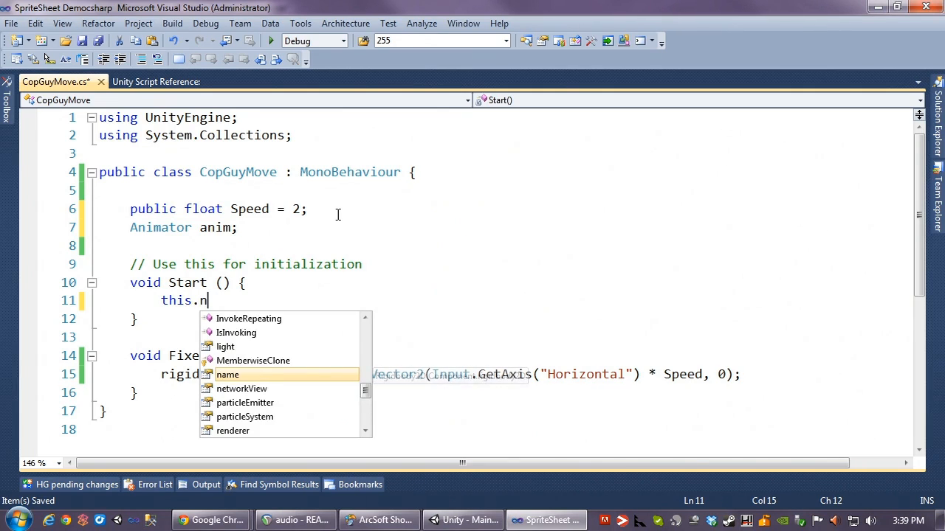
pyautogui.press('BackSpace')
pyautogui.write('an')
pyautogui.press('Down')
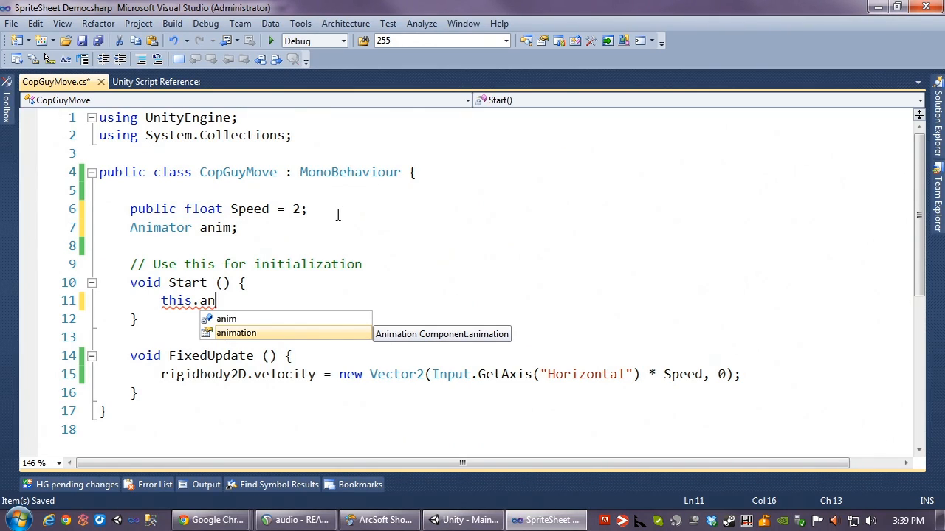
pyautogui.hotkey('shift', 'Home')
pyautogui.press('BackSpace')
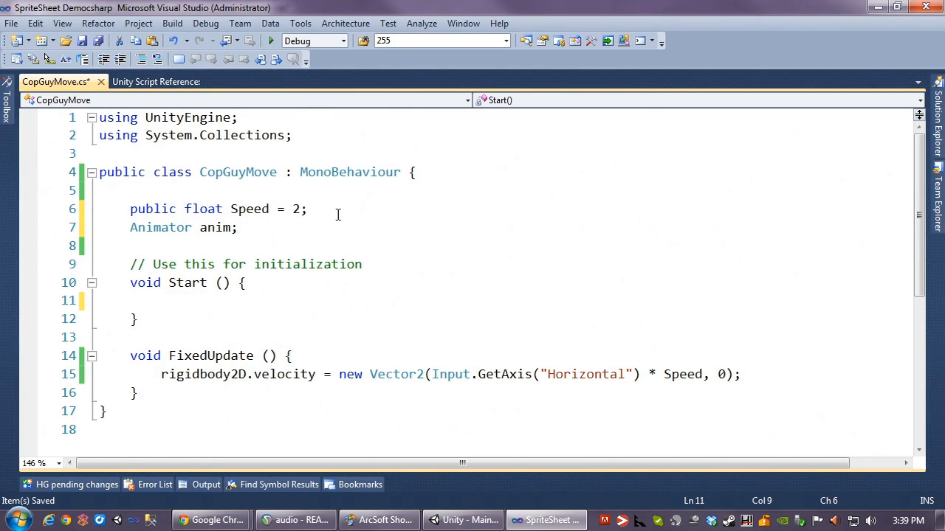
# Step: Assign the Animator component inside Start with "anim = GetComponent<Animator>();"
pyautogui.write('anim = Get')
pyautogui.press('Down')
pyautogui.press('Tab')
pyautogui.press('BackSpace')
pyautogui.press('BackSpace')
pyautogui.write('<Ani')
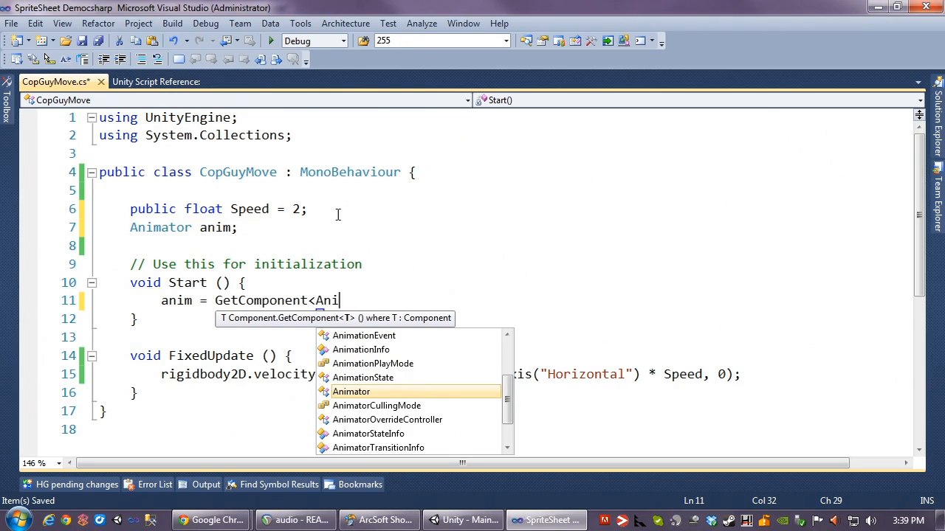
pyautogui.press('Tab')
pyautogui.write('>();')
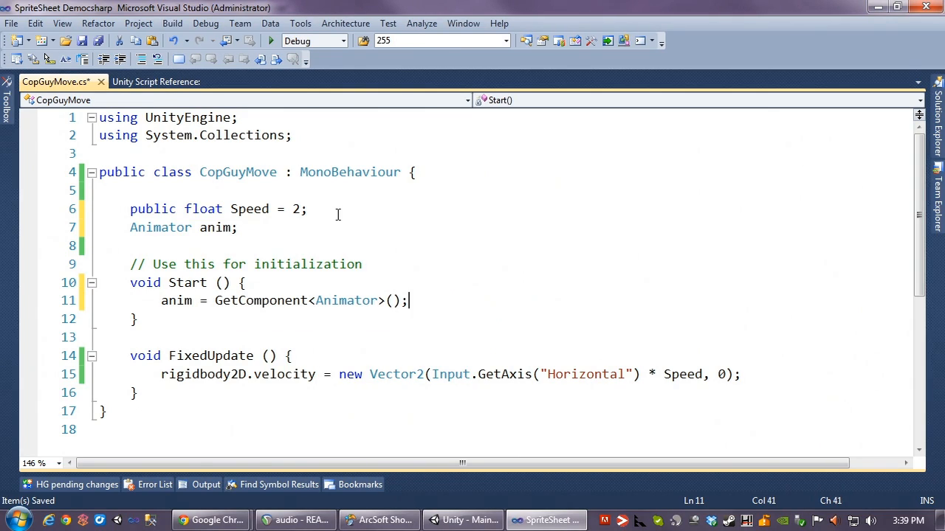
# Step: Begin an anim.SetFloat call below the velocity assignment in FixedUpdate, with "hSpeed" as the first argument
pyautogui.press('Down')
pyautogui.press('Down')
pyautogui.press('Down')
pyautogui.press('Down')
pyautogui.press('End')
pyautogui.press('Return')
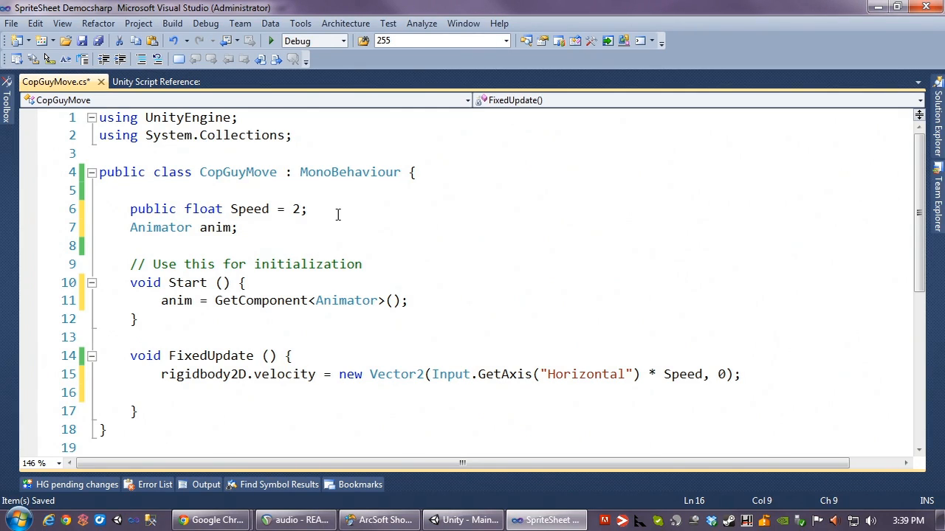
pyautogui.write('anim.')
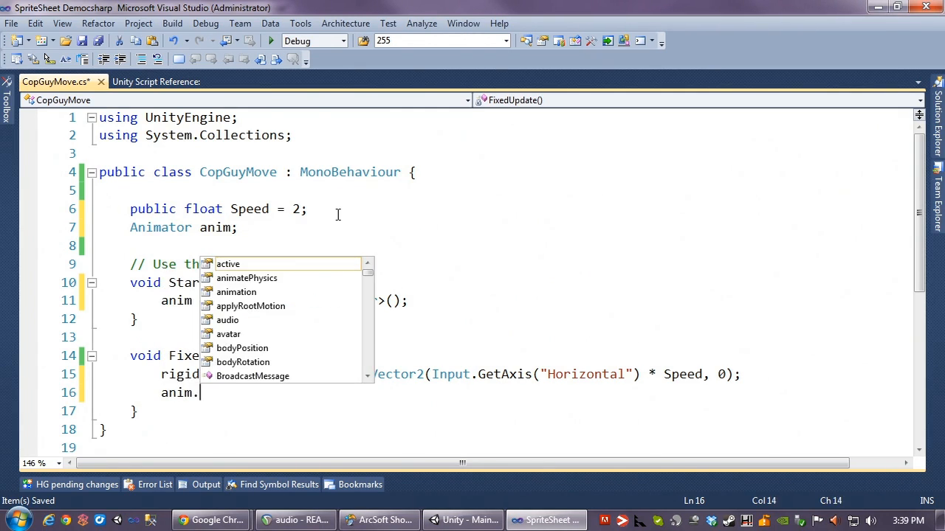
pyautogui.write('setf')
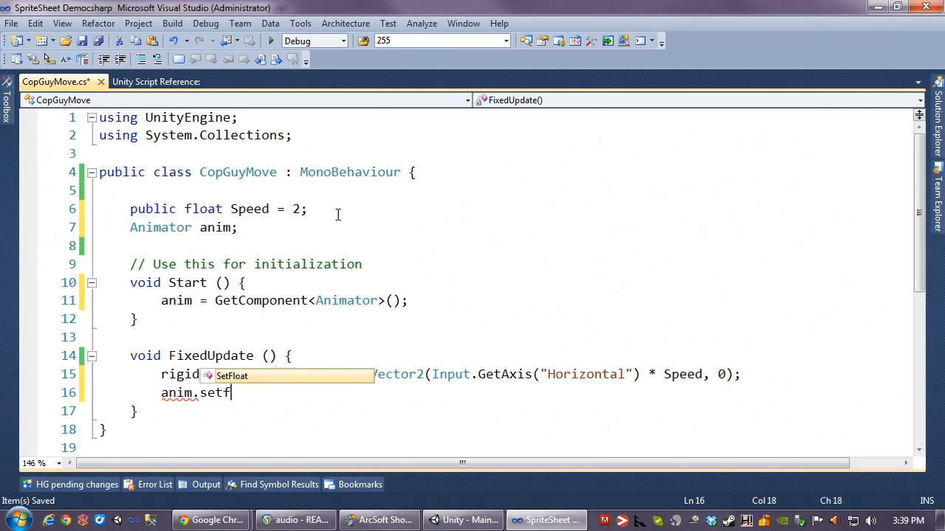
pyautogui.press('Tab')
pyautogui.write('(')
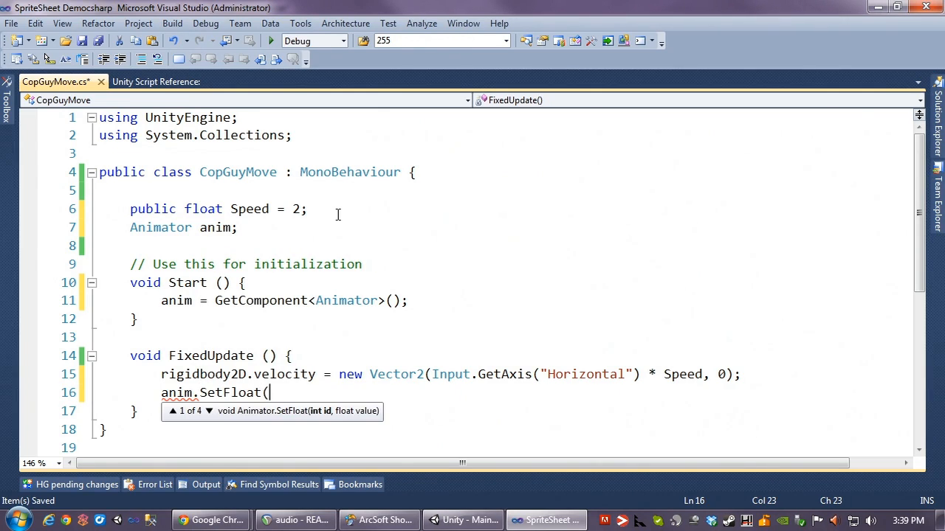
pyautogui.write('"hSpeed", ')
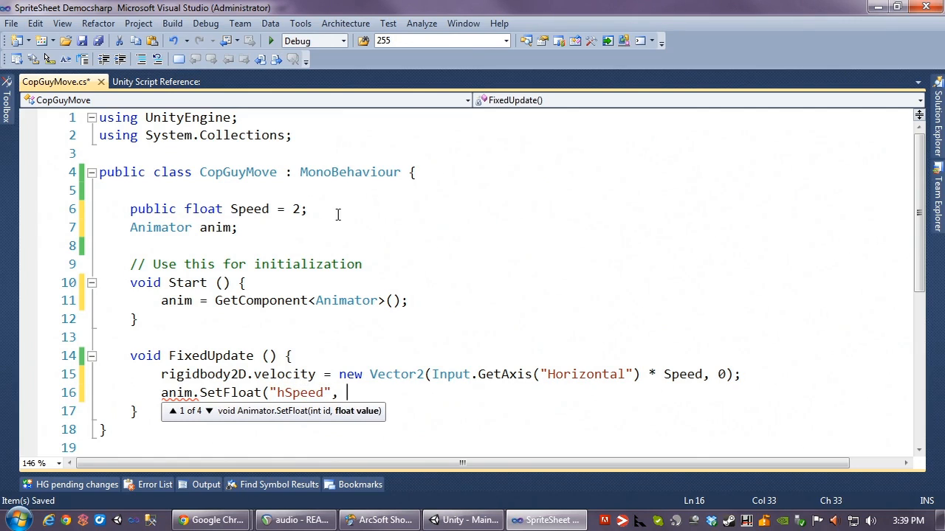
# Step: Pass rigidbody2D.velocity.x as the value of the SetFloat call and close the statement
pyautogui.write('rgi')
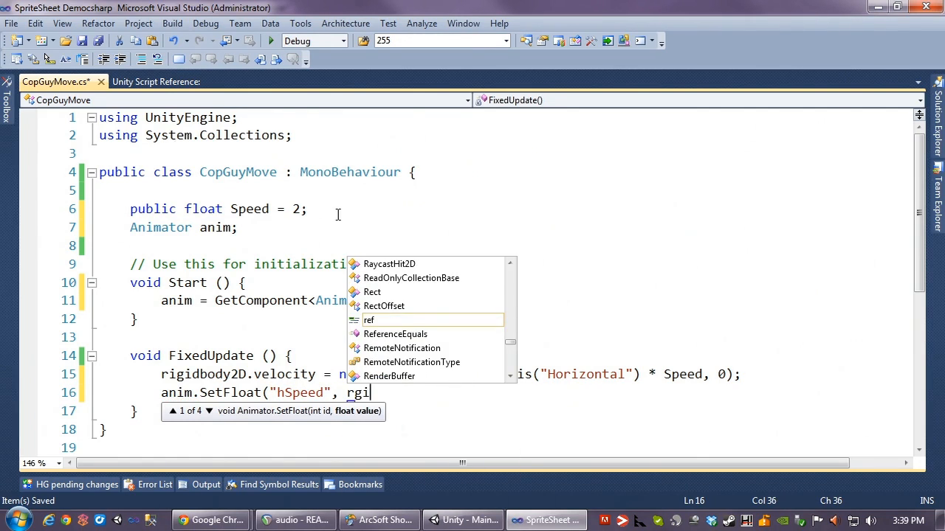
pyautogui.press('BackSpace')
pyautogui.press('BackSpace')
pyautogui.press('Tab')
pyautogui.write('.v')
pyautogui.press('Tab')
pyautogui.write('.x')
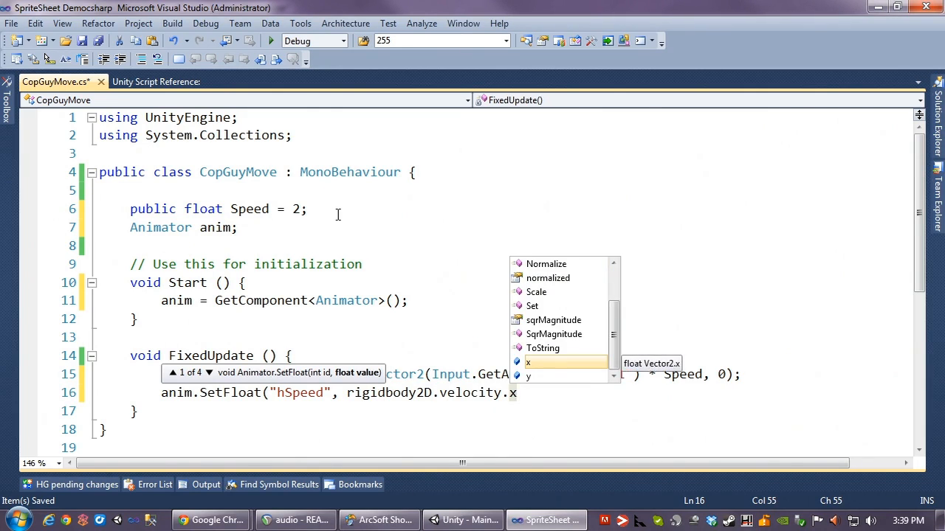
pyautogui.write(')')
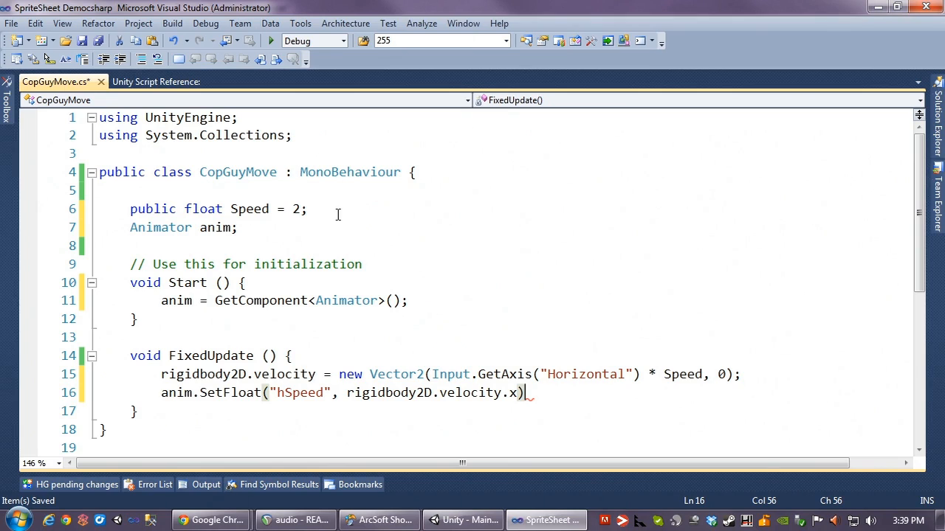
pyautogui.write(';')
# Step: Wrap rigidbody2D.velocity.x in Mathf.Abs() within the SetFloat call and save the script
pyautogui.press('Left')
pyautogui.press('Left')
pyautogui.press('Left')
pyautogui.press('Left')
pyautogui.press('Left')
pyautogui.press('Left')
pyautogui.press('Left')
pyautogui.press('Left')
pyautogui.press('Left')
pyautogui.press('Left')
pyautogui.press('Left')
pyautogui.press('Left')
pyautogui.press('Left')
pyautogui.press('Left')
pyautogui.press('Left')
pyautogui.press('Left')
pyautogui.press('Left')
pyautogui.press('Left')
pyautogui.press('Left')
pyautogui.press('Left')
pyautogui.press('Left')
pyautogui.press('Left')
pyautogui.press('Left')
pyautogui.press('Left')
pyautogui.press('Left')
pyautogui.press('Left')
pyautogui.write('MasterServer')
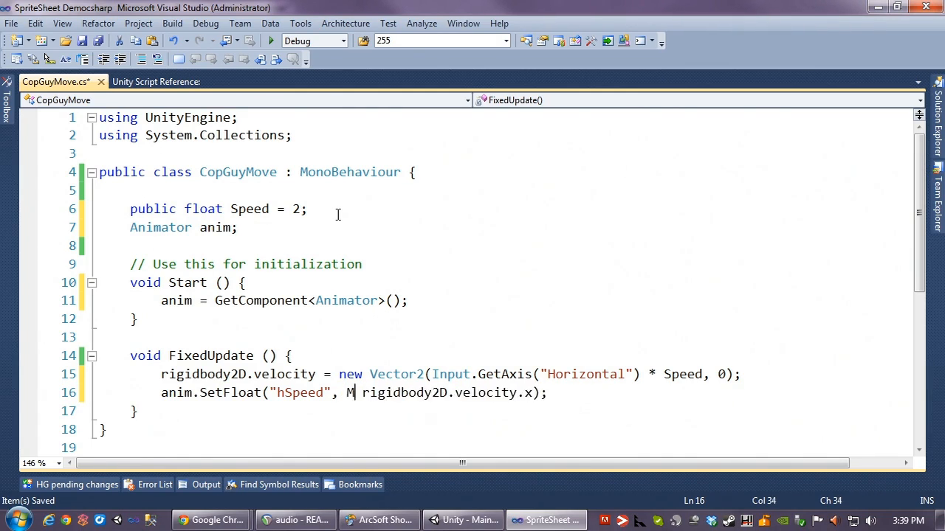
pyautogui.press('BackSpace')
pyautogui.press('BackSpace')
pyautogui.press('BackSpace')
pyautogui.press('BackSpace')
pyautogui.press('BackSpace')
pyautogui.press('BackSpace')
pyautogui.press('BackSpace')
pyautogui.press('BackSpace')
pyautogui.press('BackSpace')
pyautogui.press('BackSpace')
pyautogui.press('BackSpace')
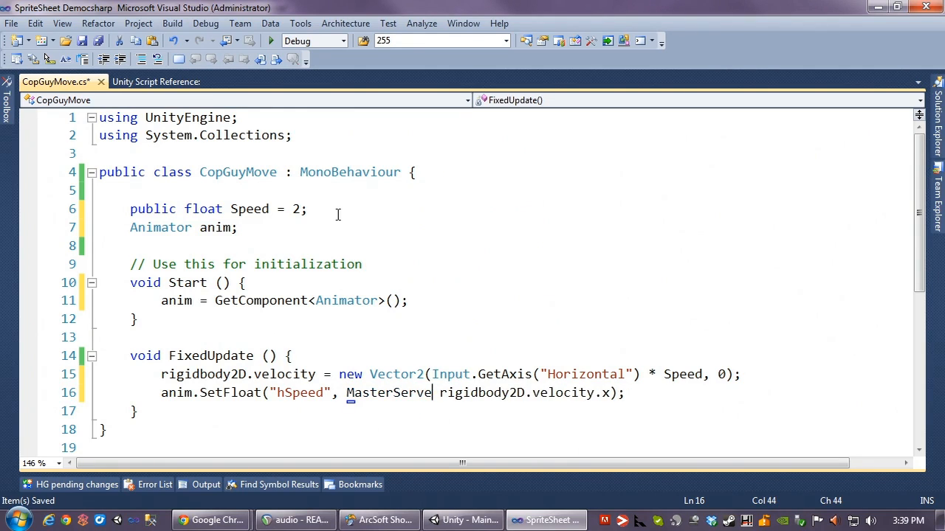
pyautogui.write('ath')
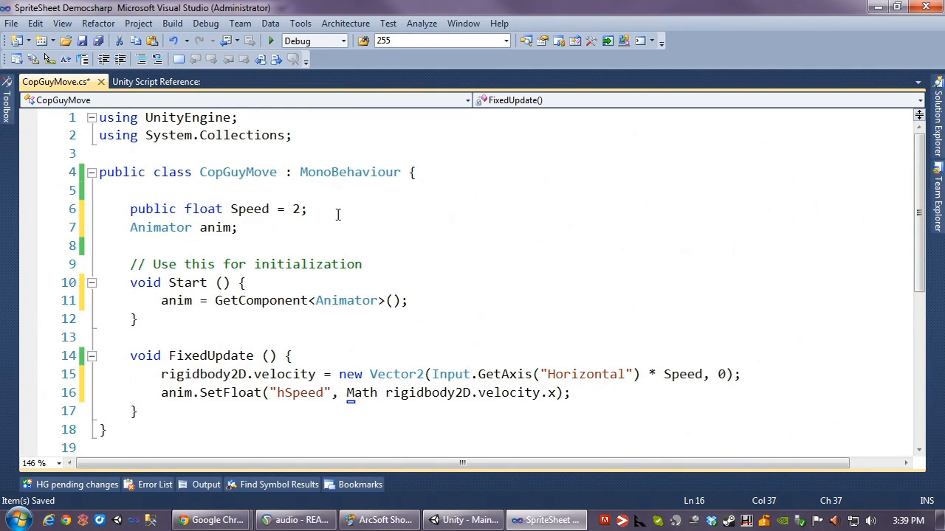
pyautogui.write('f.')
pyautogui.press('Tab')
pyautogui.write('(')
pyautogui.press('Delete')
pyautogui.press('Home')
pyautogui.press('End')
pyautogui.press('Left')
pyautogui.write(')')
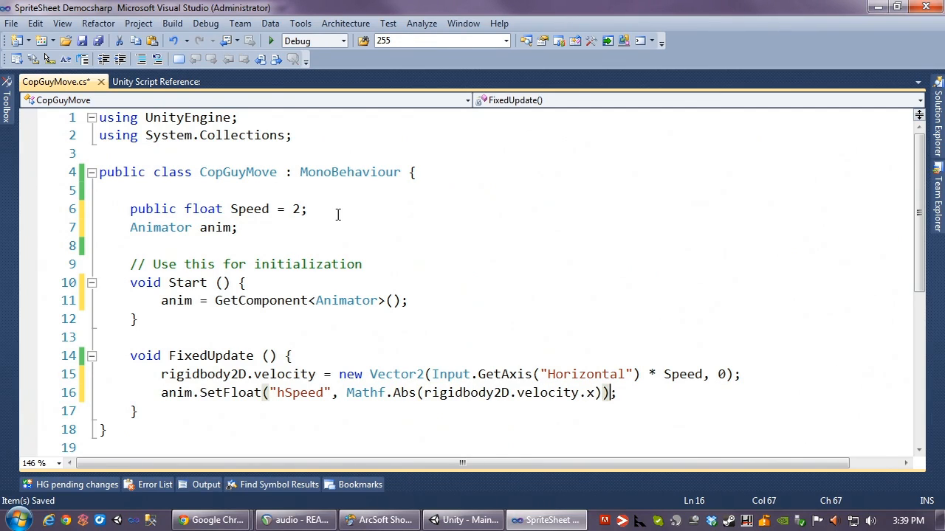
pyautogui.hotkey('ctrl', 's')
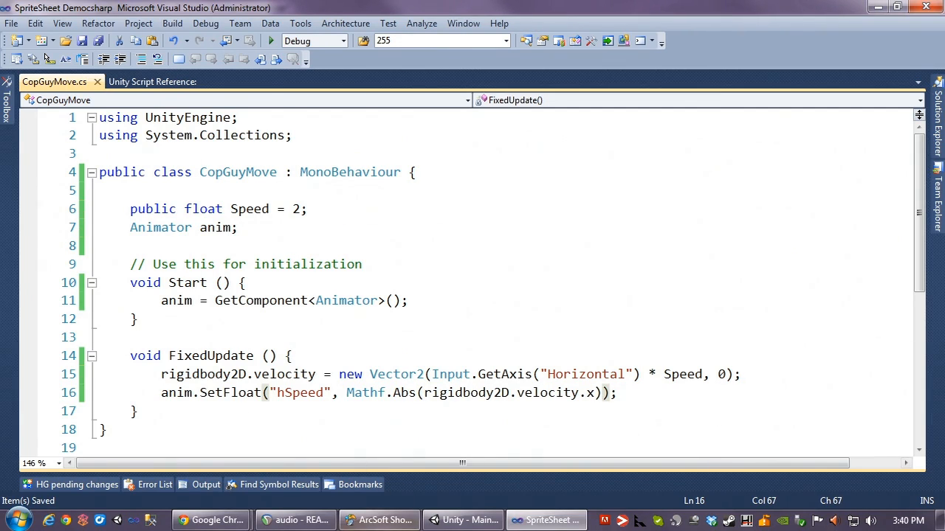
# Step: Switch to Unity, dock the Animator view beside the Scene view, and enlarge it above the Game view with both state transitions in sight
pyautogui.moveTo(369, 523)
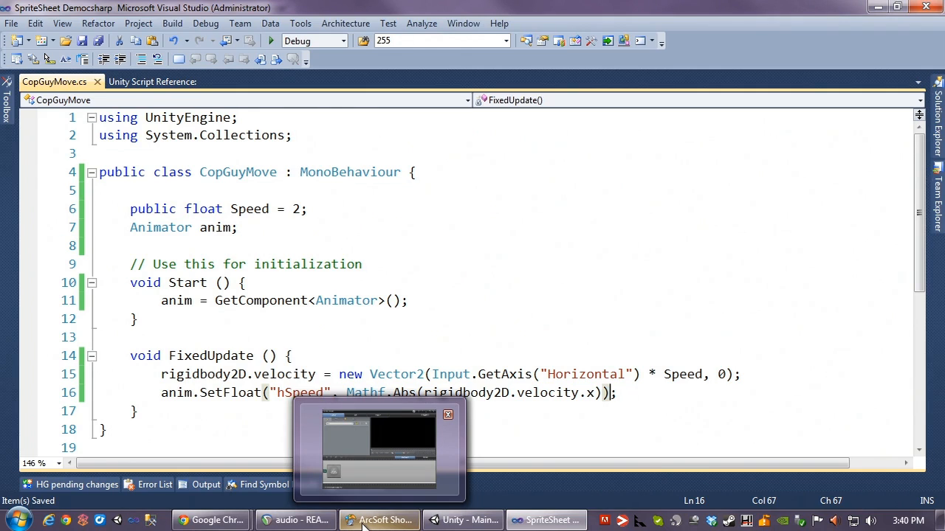
pyautogui.click(465, 520)
pyautogui.moveTo(184, 233); pyautogui.dragTo(114, 66)
pyautogui.click(112, 65)
pyautogui.scroll(-3, 316, 133)
pyautogui.scroll(2, 325, 141)
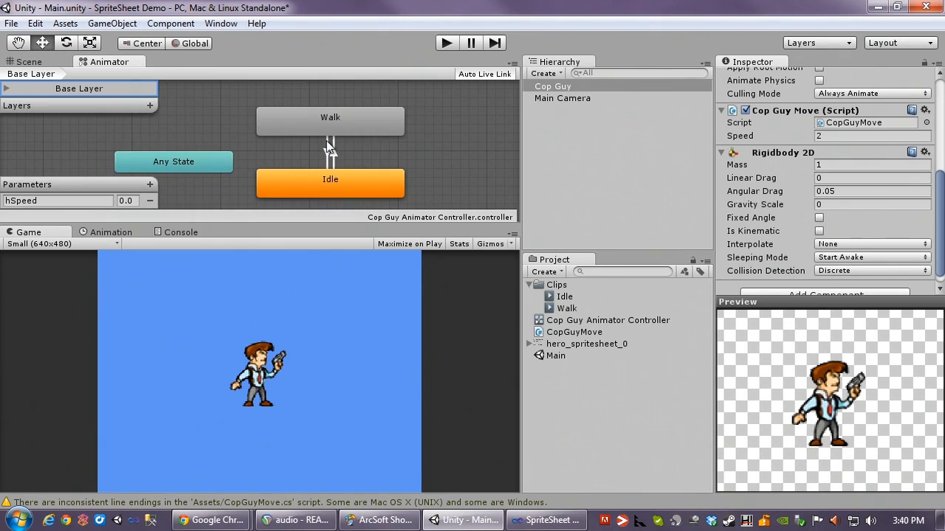
pyautogui.scroll(-1, 324, 166)
pyautogui.moveTo(310, 223); pyautogui.dragTo(313, 276)
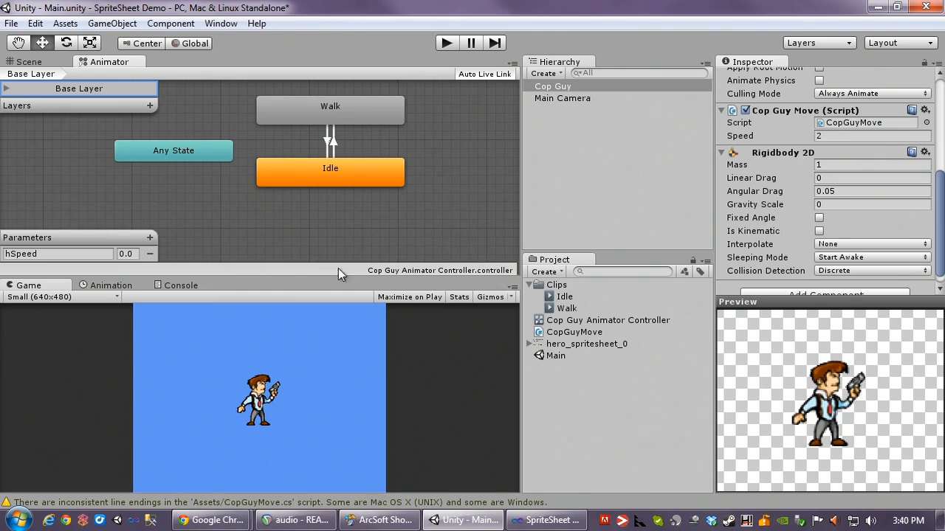
# Step: Play-test the game, moving Cop Guy right and left repeatedly to check the idle and walk transitions, and stop play mode
pyautogui.click(448, 44)
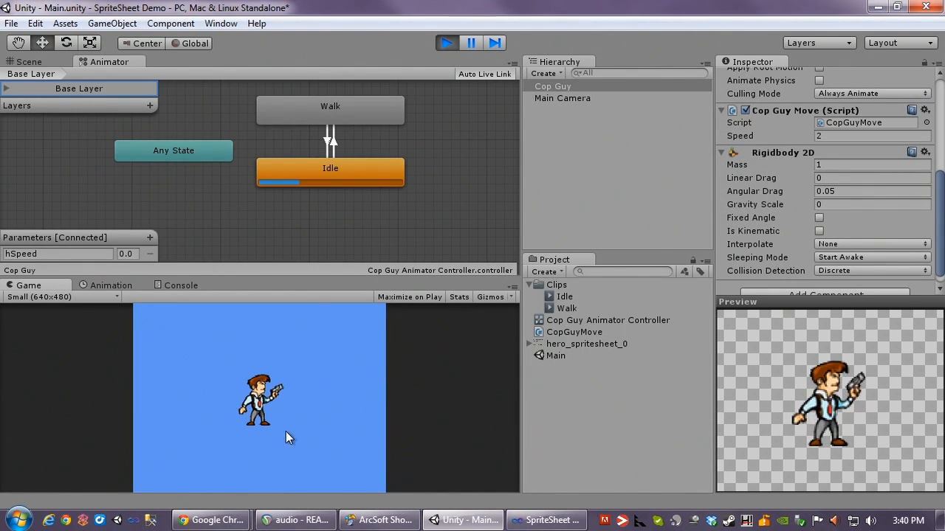
pyautogui.press('Right')
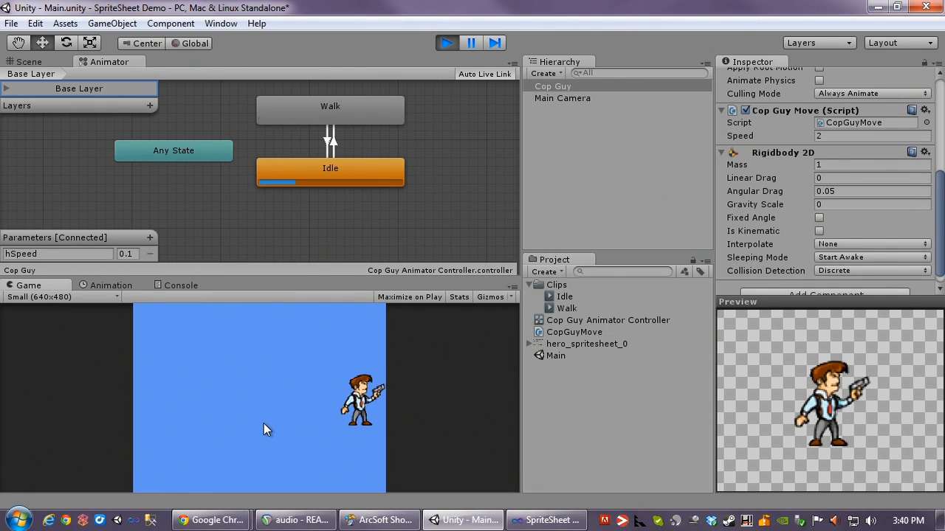
pyautogui.press('Left')
pyautogui.press('Right')
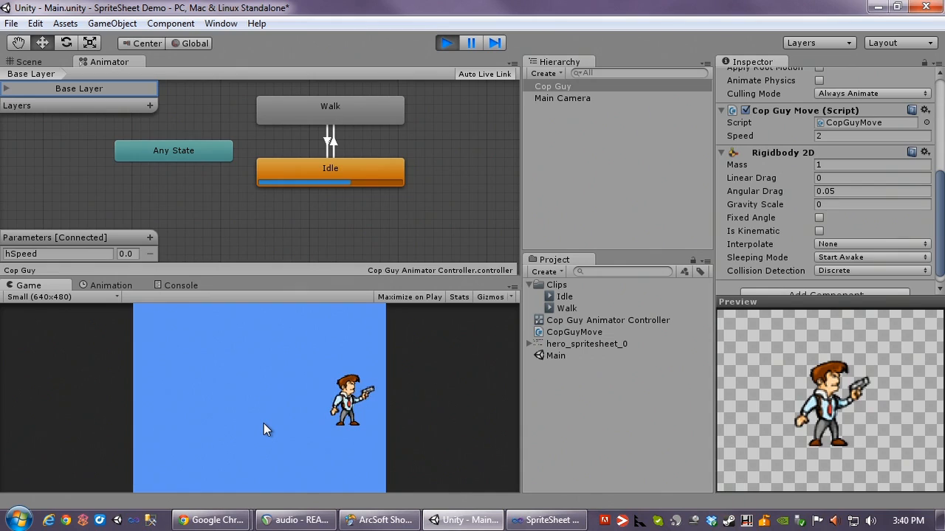
pyautogui.press('Left')
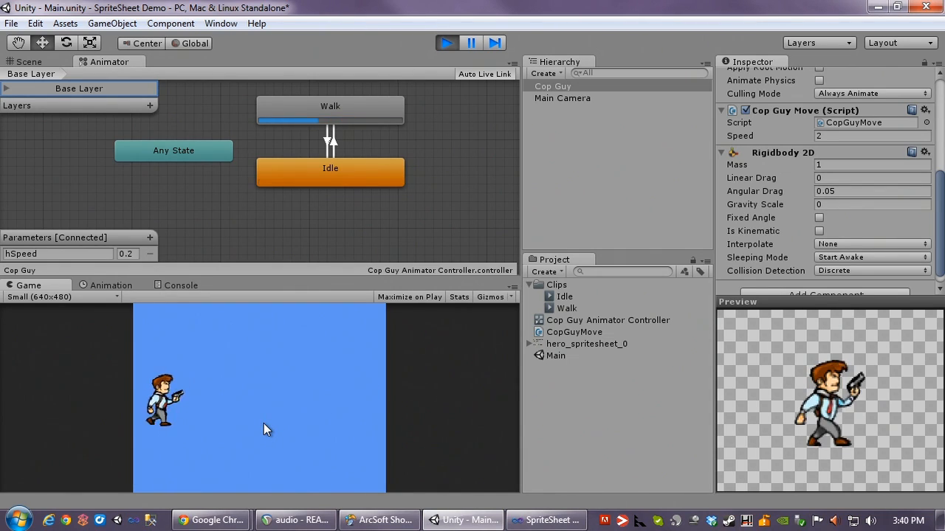
pyautogui.press('Right')
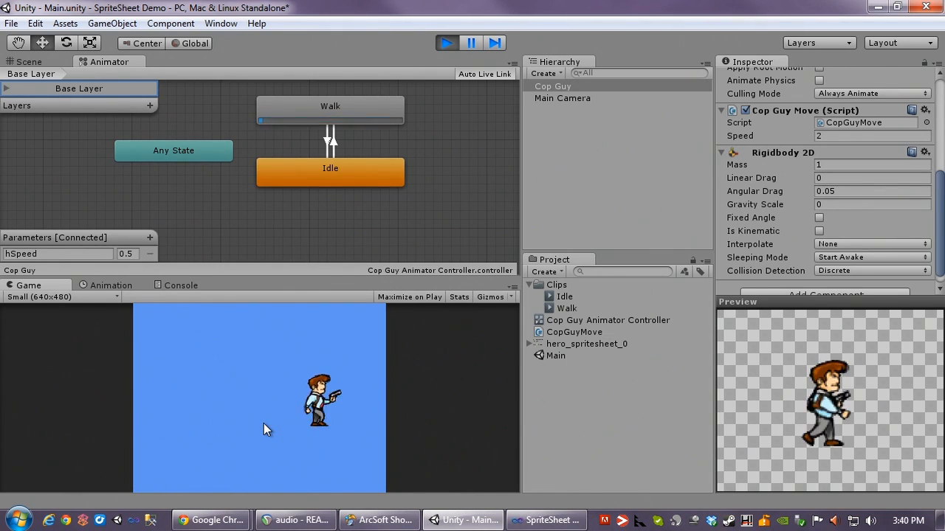
pyautogui.press('Left')
pyautogui.press('Left')
pyautogui.press('Right')
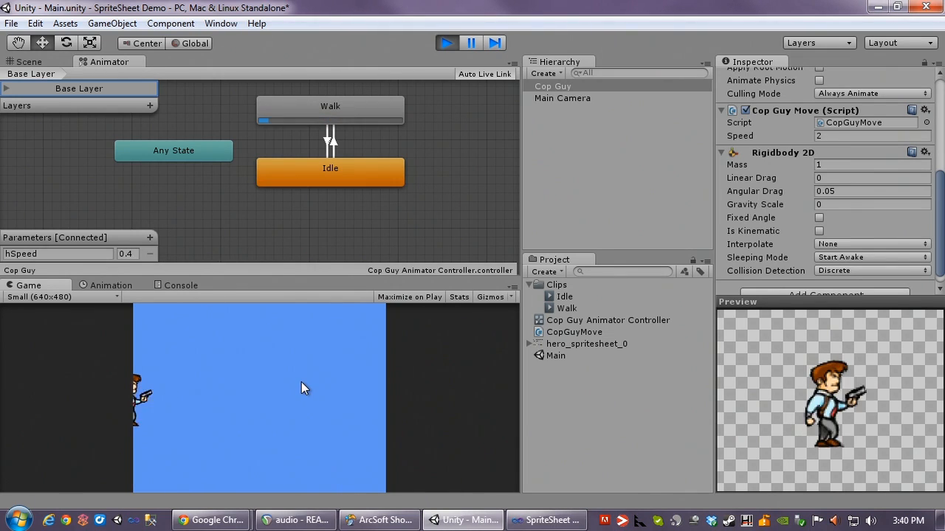
pyautogui.press('Left')
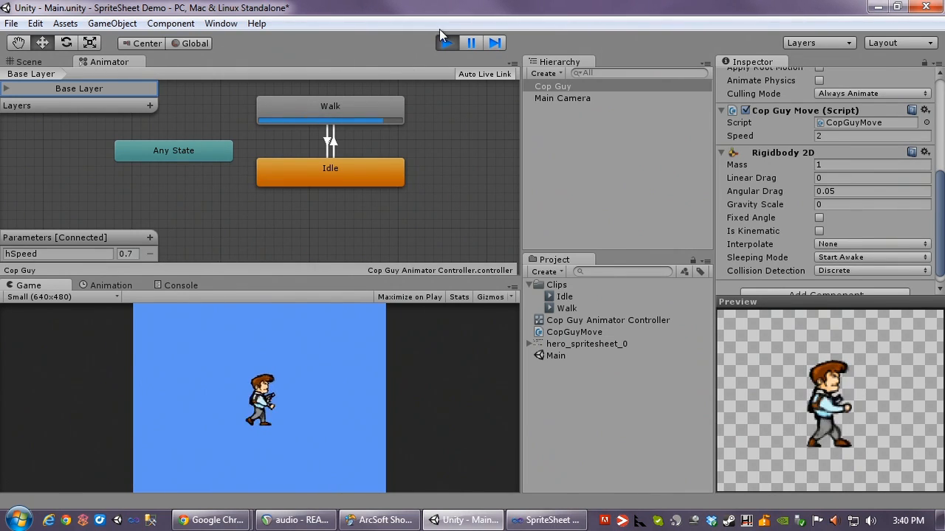
pyautogui.click(445, 42)
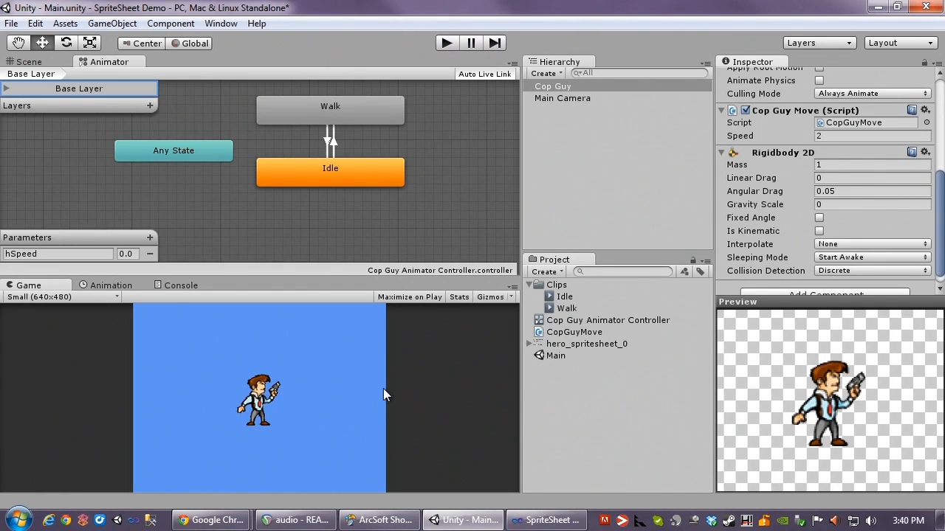
# Step: Switch to Visual Studio and add two new lines below the anim.SetFloat call in FixedUpdate
pyautogui.click(525, 521)
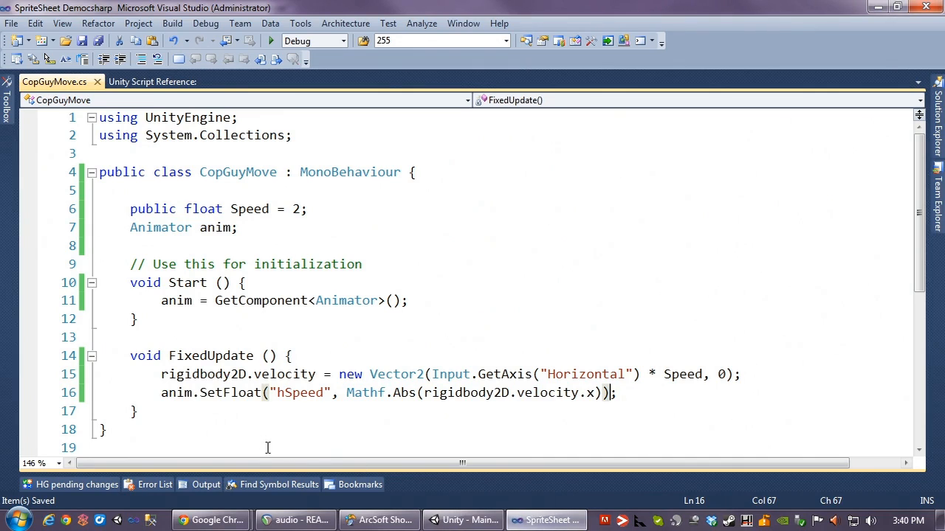
pyautogui.press('Return')
pyautogui.press('Return')
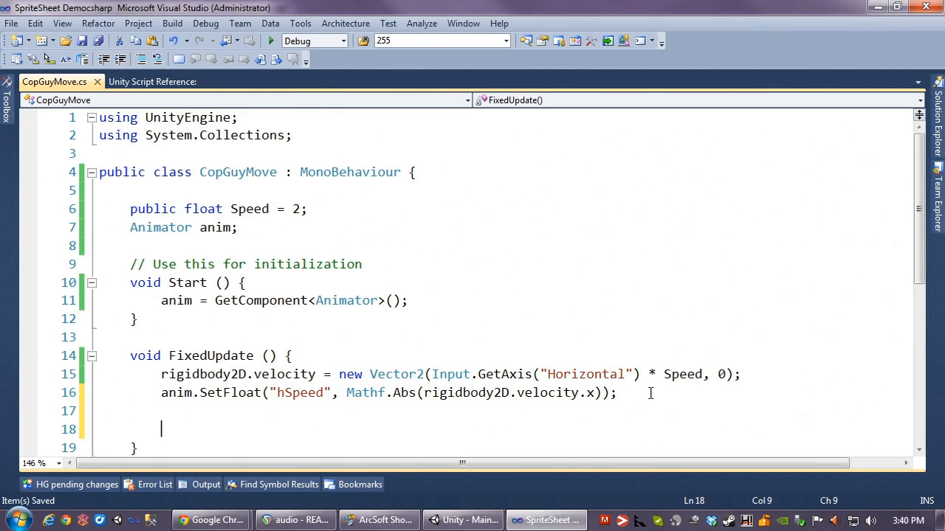
pyautogui.scroll(-3, 495, 368)
pyautogui.scroll(2, 443, 351)
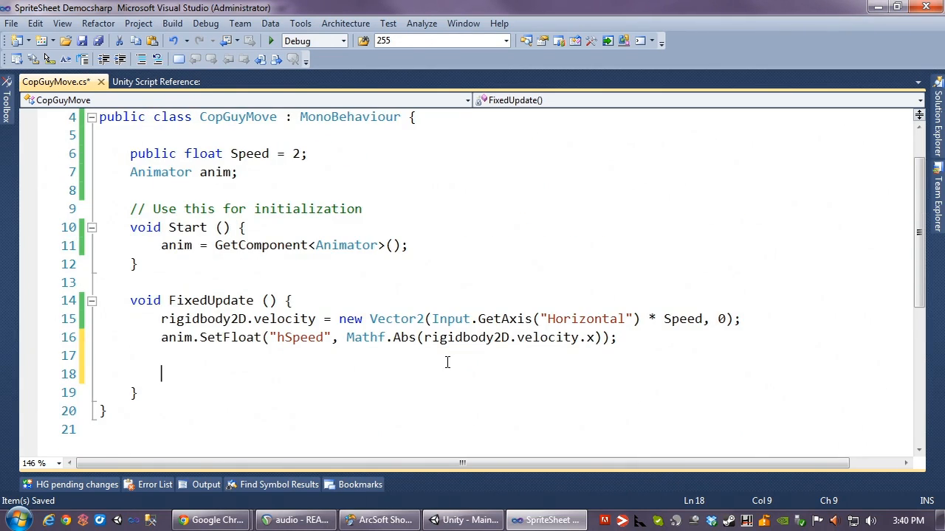
pyautogui.scroll(-1, 446, 362)
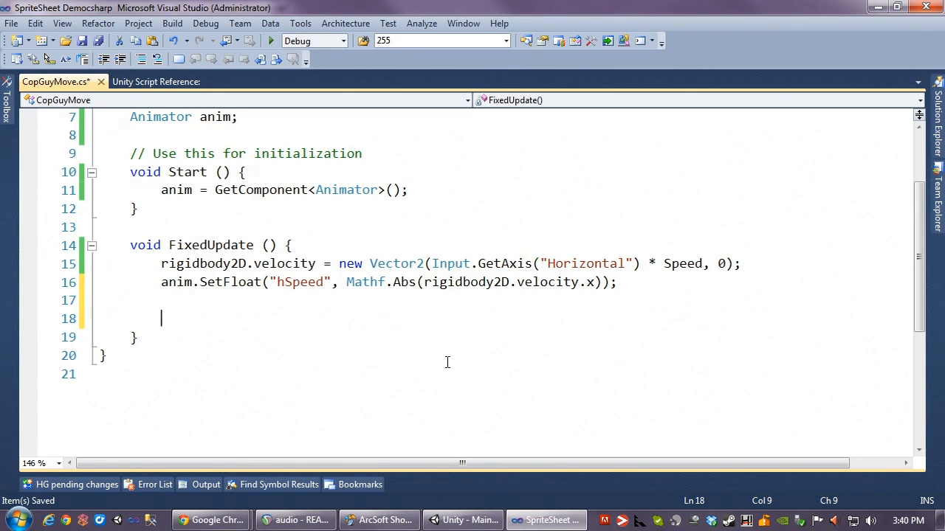
# Step: Switch to Unity, try mirroring Cop Guy in the Scene view with an X scale of -1.00, and restore the X scale to 1
pyautogui.click(462, 523)
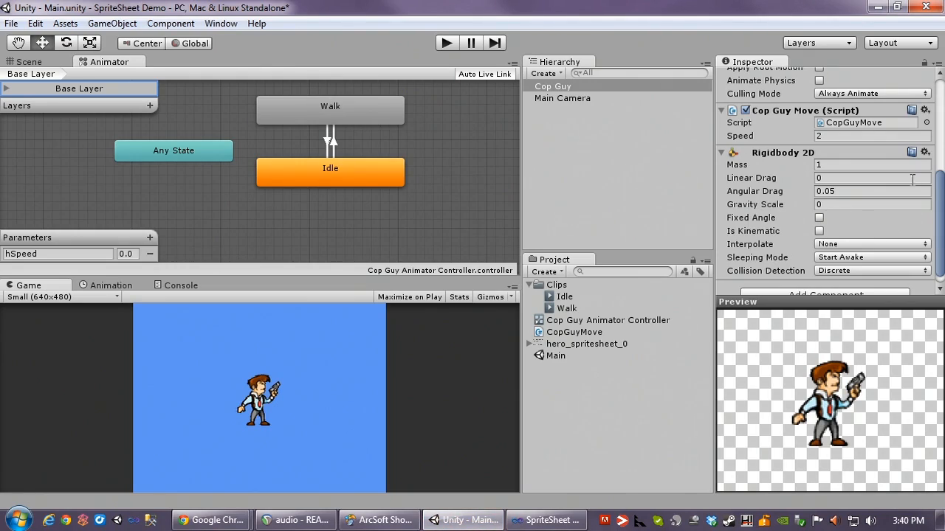
pyautogui.scroll(5, 942, 213)
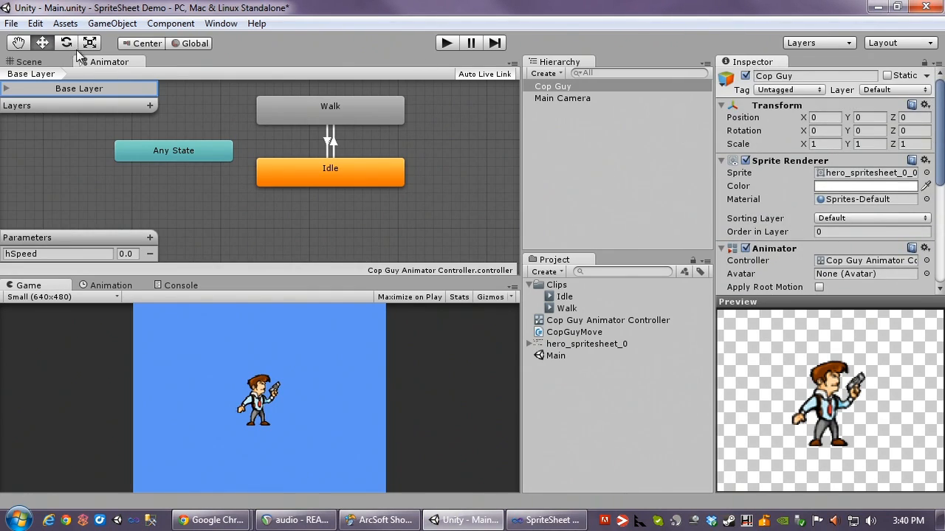
pyautogui.click(27, 64)
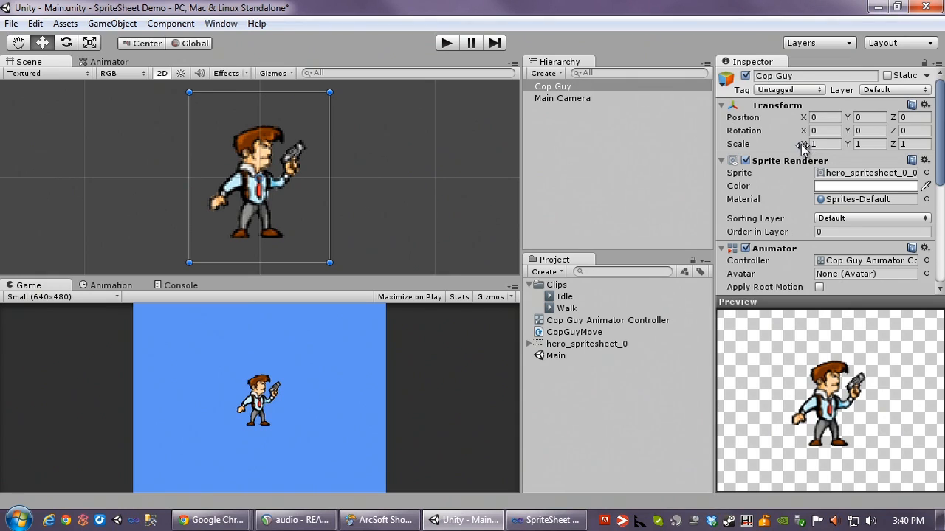
pyautogui.moveTo(803, 146); pyautogui.dragTo(755, 152)
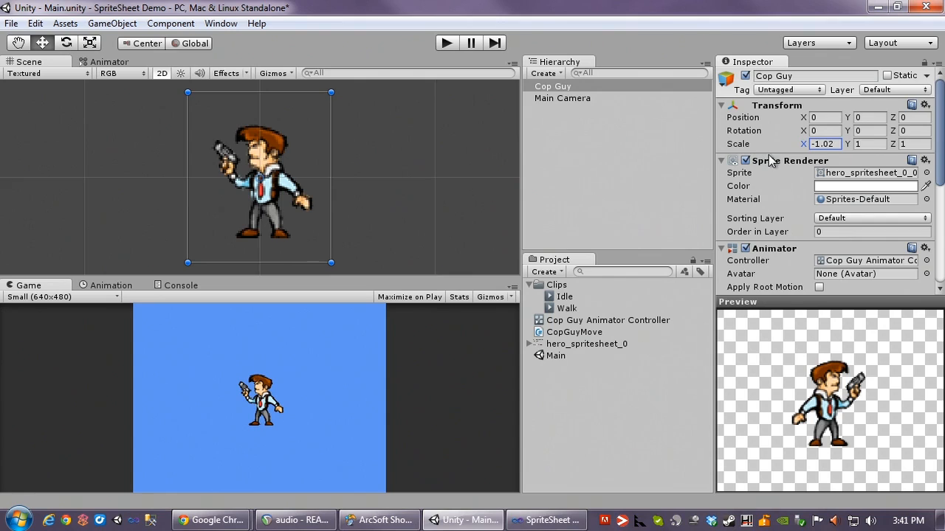
pyautogui.moveTo(829, 144); pyautogui.dragTo(839, 145)
pyautogui.write('0')
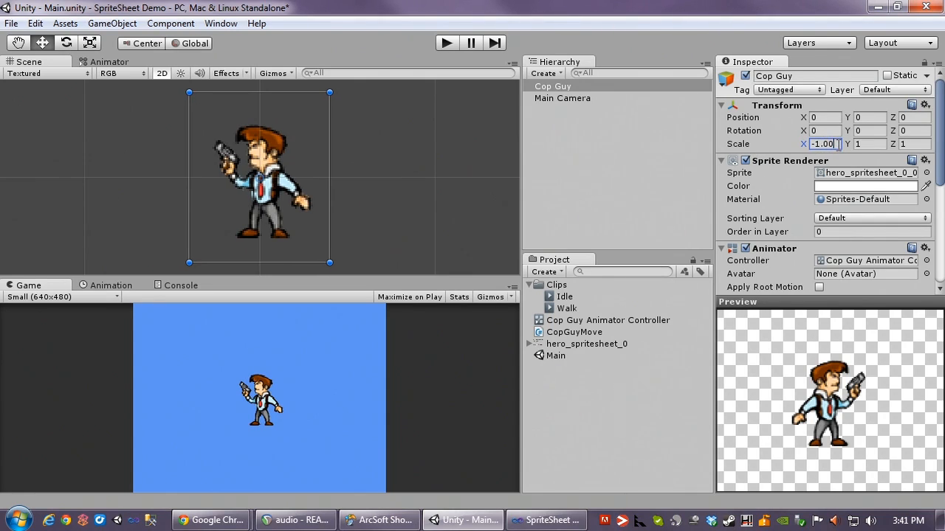
pyautogui.moveTo(839, 145); pyautogui.dragTo(801, 146)
pyautogui.write('1')
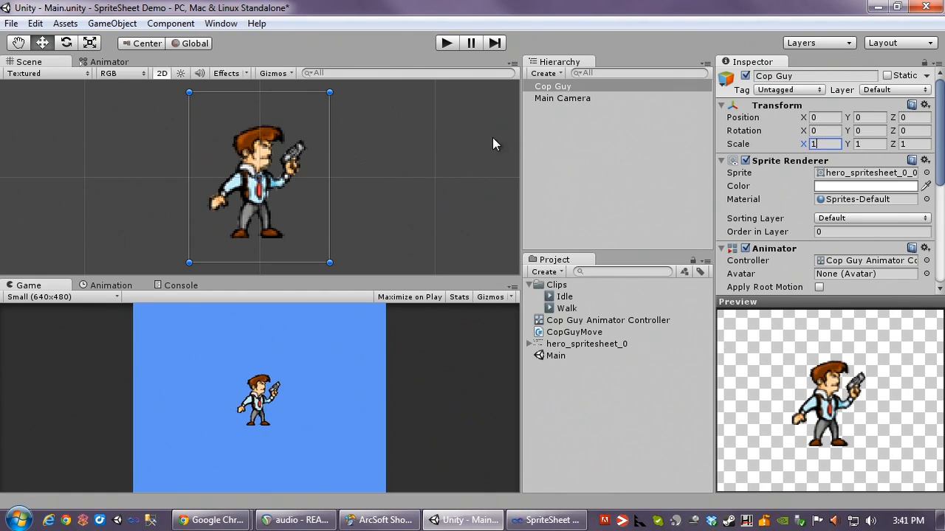
# Step: Switch to Visual Studio and begin an if statement below the SetFloat call with the condition "rigidbody2D.velocity.x > 0"
pyautogui.click(546, 520)
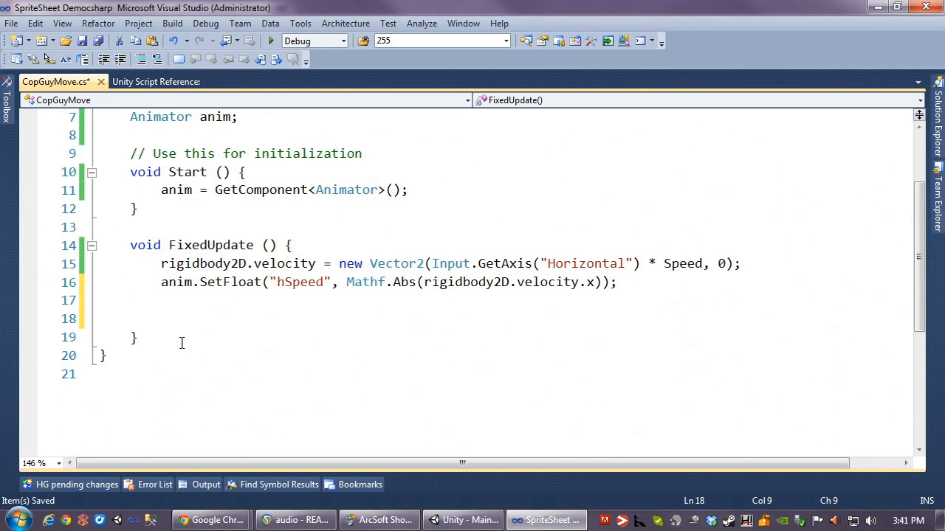
pyautogui.write('if')
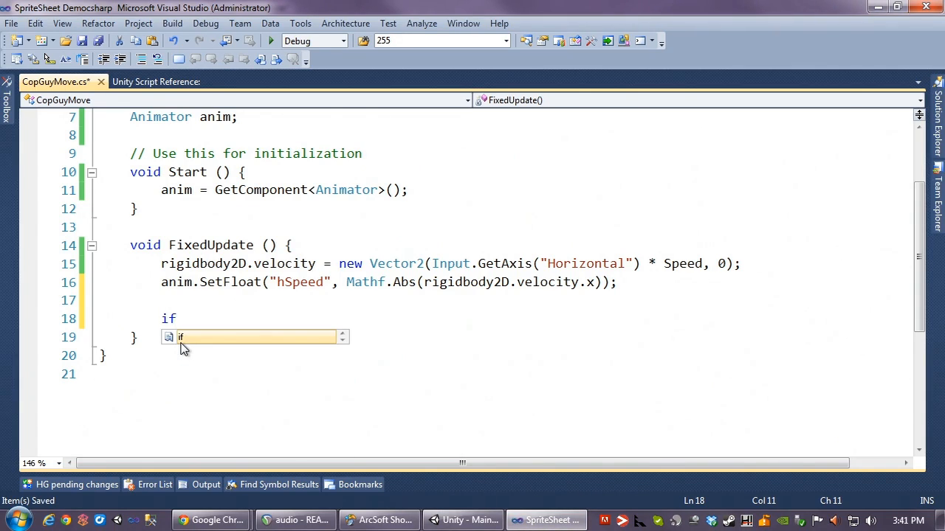
pyautogui.write('(ri')
pyautogui.press('Tab')
pyautogui.write('.')
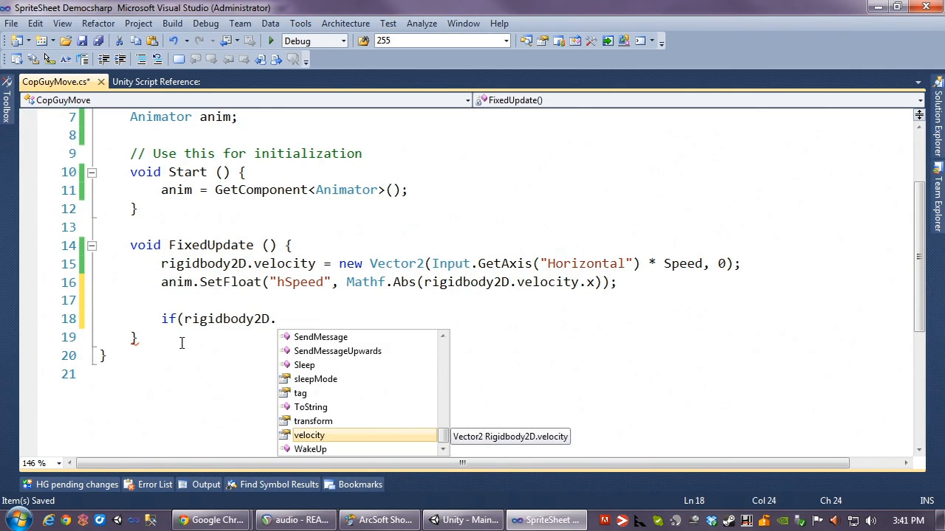
pyautogui.press('Tab')
pyautogui.write('.c')
pyautogui.press('BackSpace')
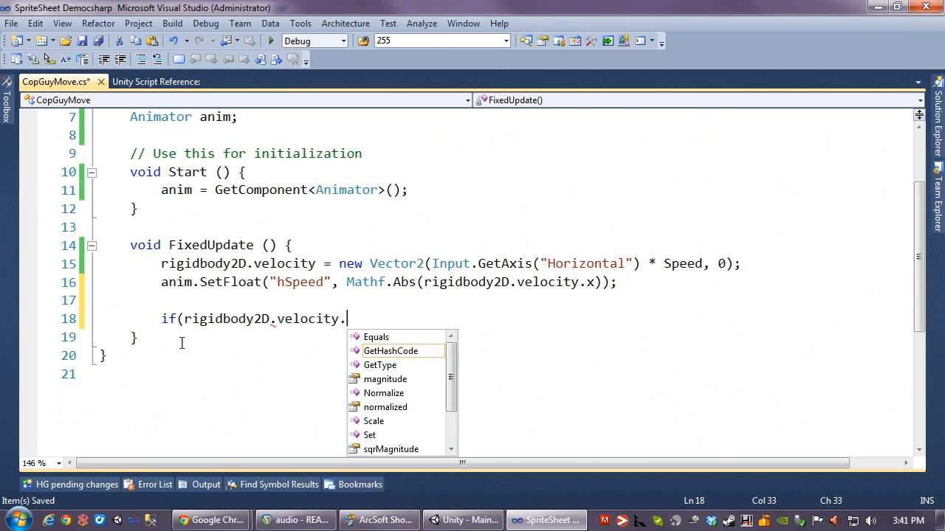
pyautogui.write('x > 0')
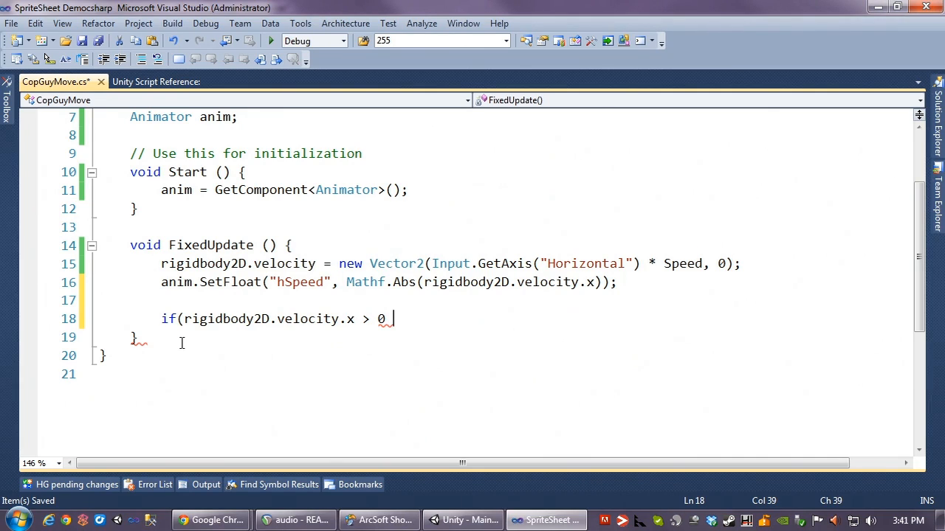
# Step: Complete the if condition with "&& transform.localScale.x < 0" and start an indented line beneath it
pyautogui.write(' && transform.lo')
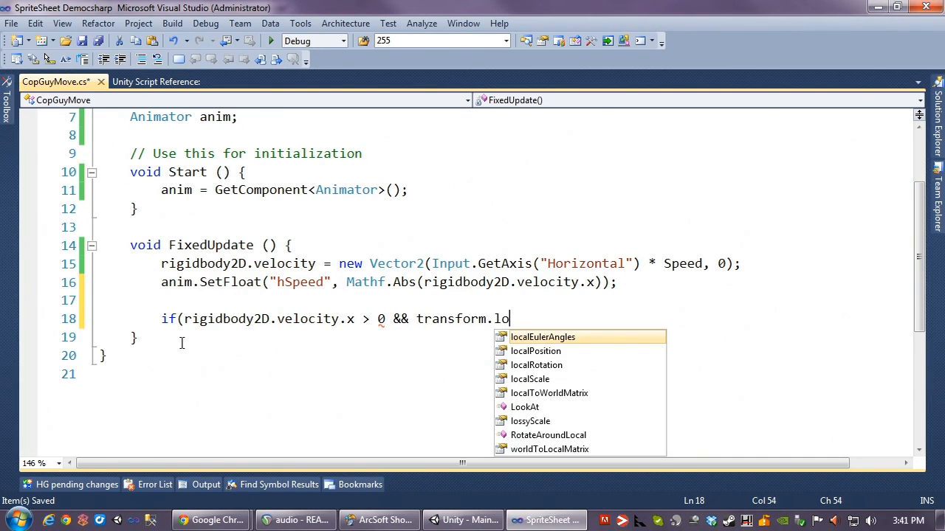
pyautogui.write('calScale.')
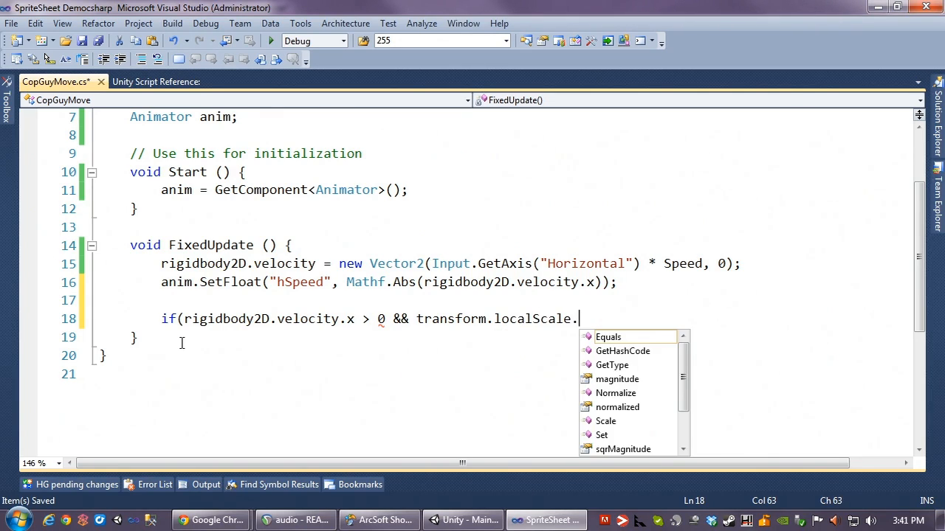
pyautogui.write('x ')
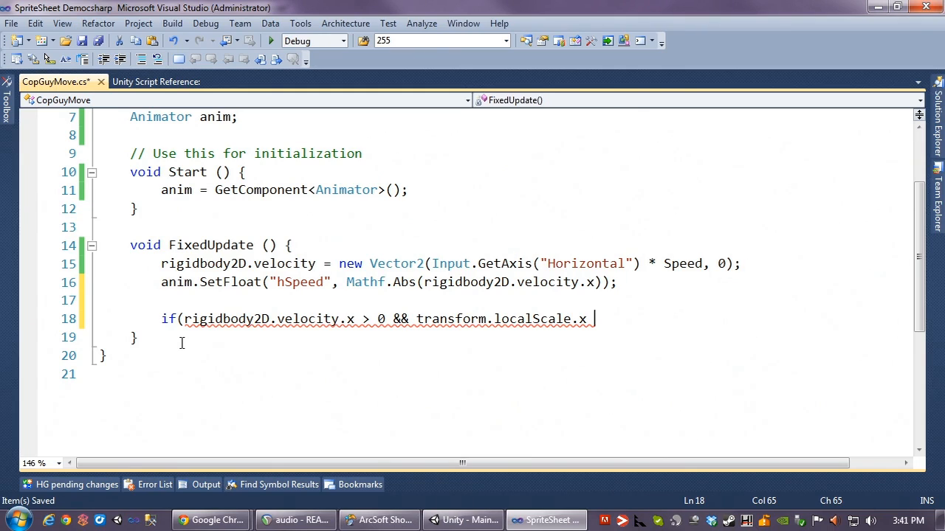
pyautogui.write('< 1')
pyautogui.write('0')
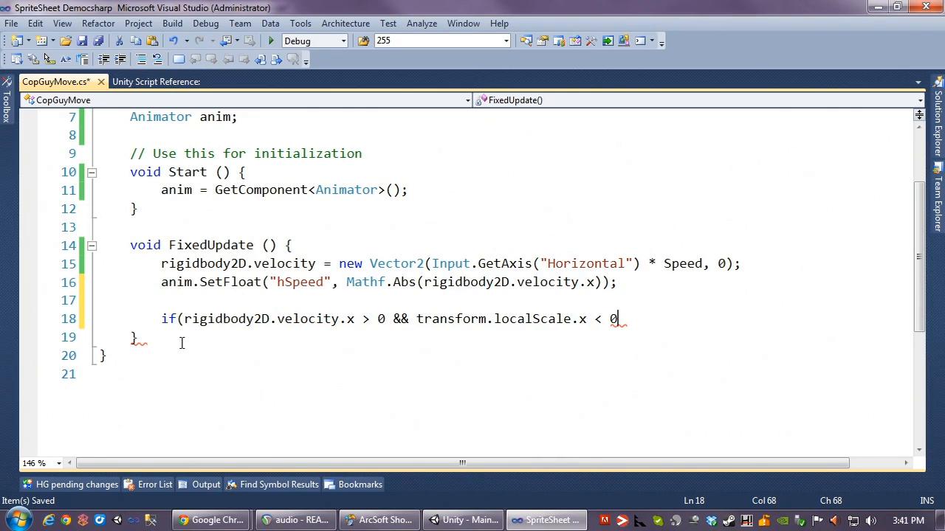
pyautogui.write(')')
pyautogui.press('Return')
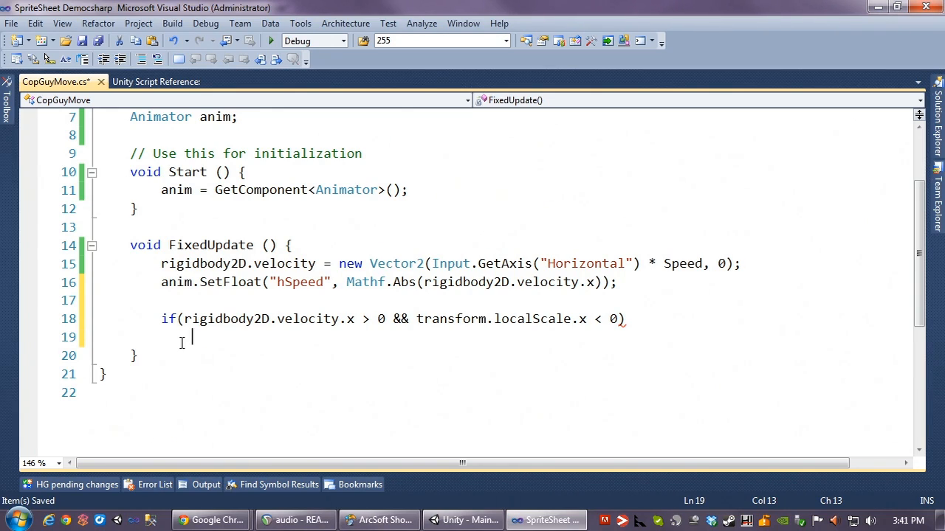
# Step: Write the if statement's body as "transform.localScale = new Vector3(-1, 1, 1);"
pyautogui.write('transform.')
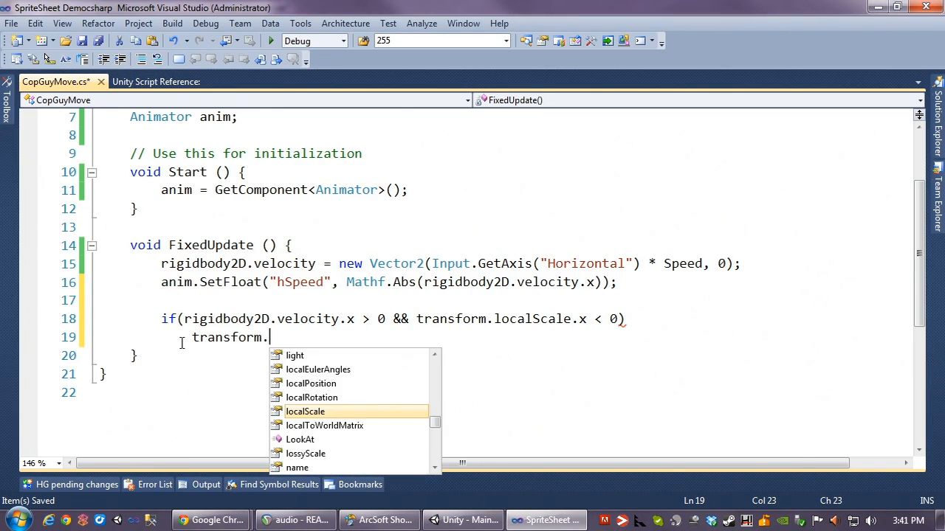
pyautogui.write('localScale = new Vector3')
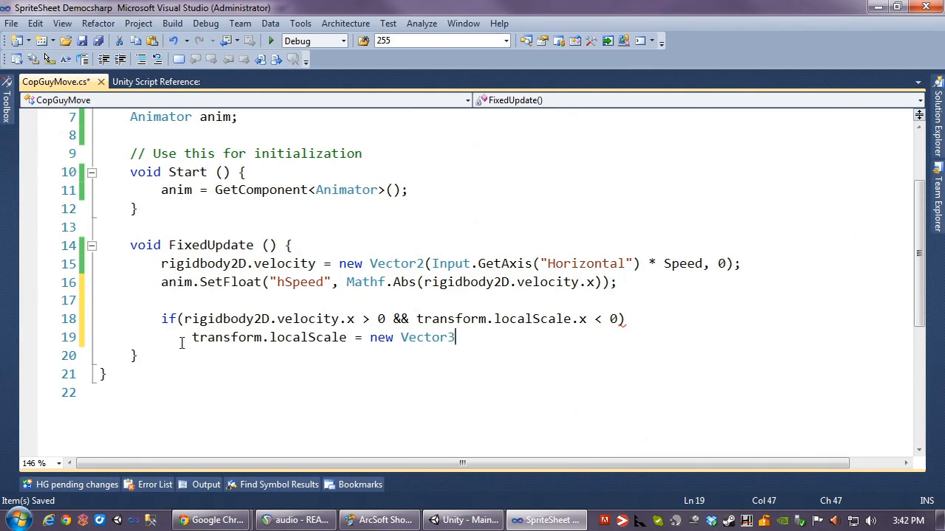
pyautogui.write('(-1, 1, 1')
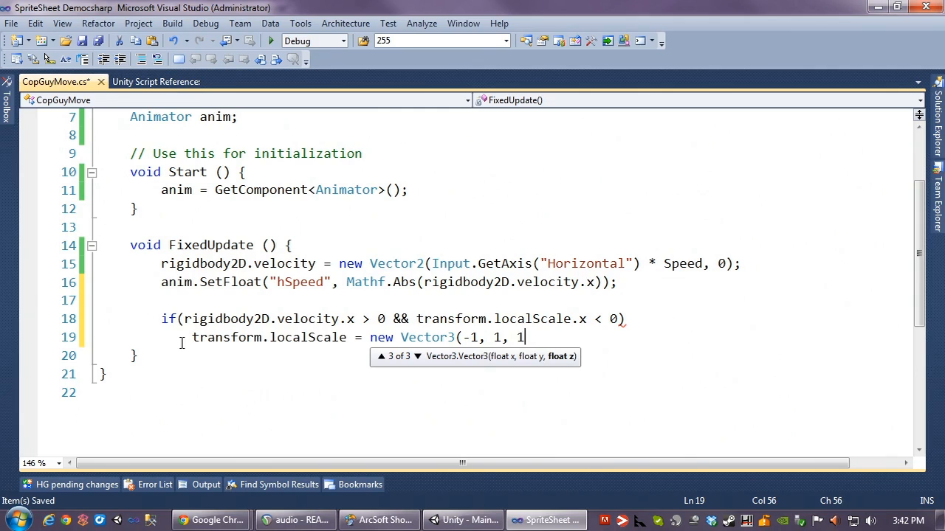
pyautogui.write(');')
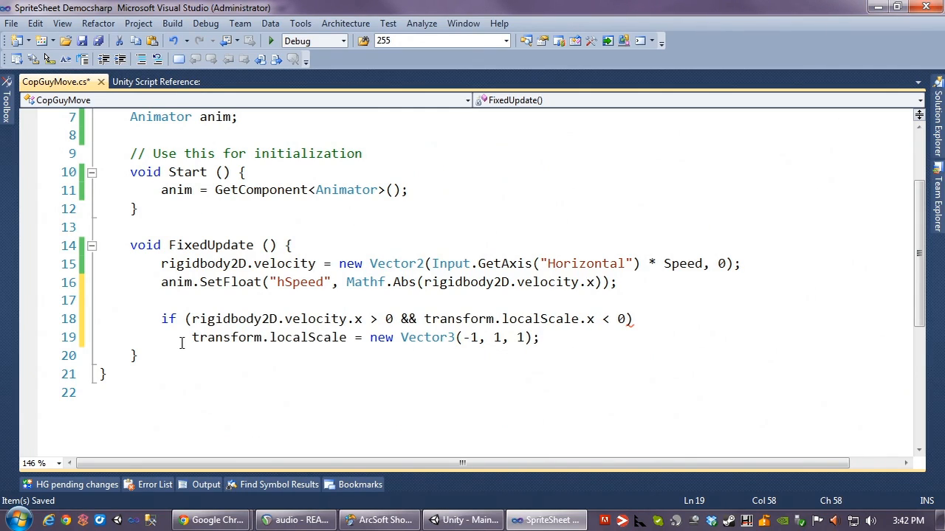
# Step: Duplicate the two-line if statement directly beneath the original in FixedUpdate
pyautogui.press('Home')
pyautogui.hotkey('shift', 'Down')
pyautogui.hotkey('shift', 'Down')
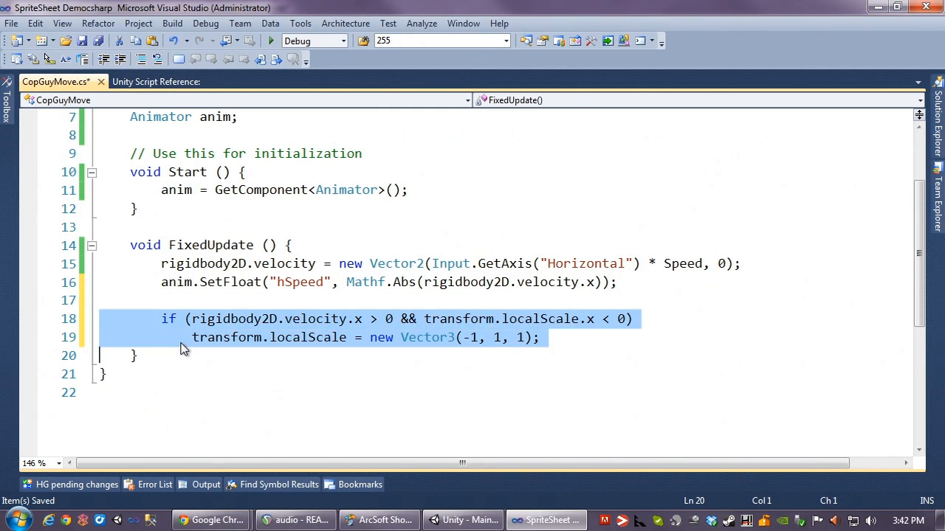
pyautogui.hotkey('ctrl', 'c')
pyautogui.press('Right')
pyautogui.hotkey('ctrl', 'v')
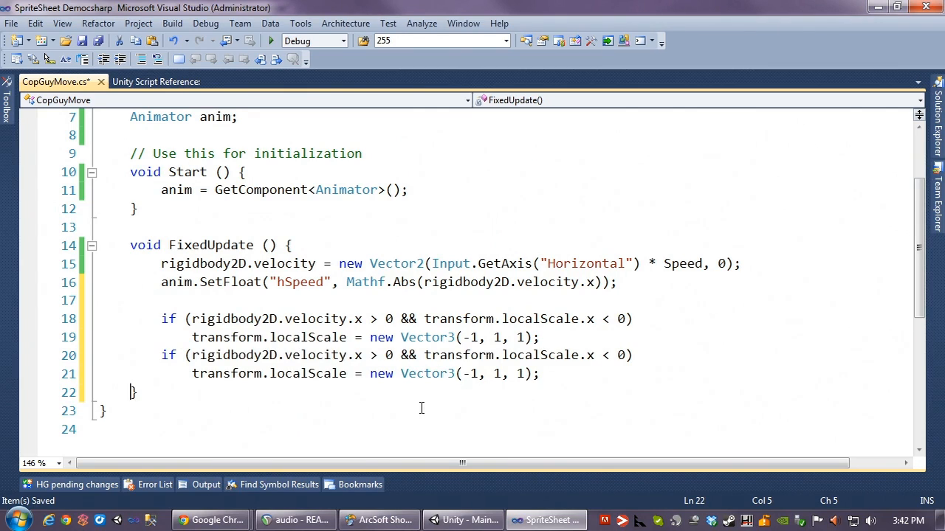
# Step: Change the copied if statement's body to new Vector3(1, 1, 1) and its velocity condition to "rigidbody2D.velocity.x < 0"
pyautogui.click(466, 373)
pyautogui.press('Delete')
pyautogui.press('Up')
pyautogui.press('Left')
pyautogui.press('Left')
pyautogui.press('Left')
pyautogui.press('Left')
pyautogui.press('Left')
pyautogui.press('Left')
pyautogui.press('Left')
pyautogui.press('Left')
pyautogui.press('Left')
pyautogui.press('Left')
pyautogui.press('Left')
pyautogui.press('BackSpace')
pyautogui.write('<')
# Step: Change the copy's scale condition to "transform.localScale.x > 0" and save the CopGuyMove script
pyautogui.press('End')
pyautogui.press('Left')
pyautogui.press('Left')
pyautogui.press('Left')
pyautogui.press('BackSpace')
pyautogui.write('>')
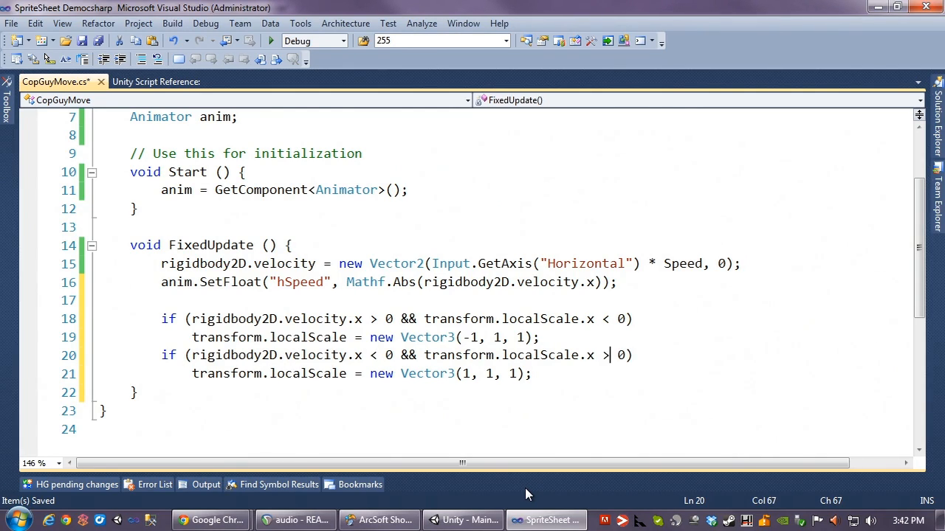
pyautogui.hotkey('ctrl', 's')
# Step: Switch to Unity and play the scene, walking Cop Guy right and left to test the flipping, and stop playback
pyautogui.moveTo(459, 523)
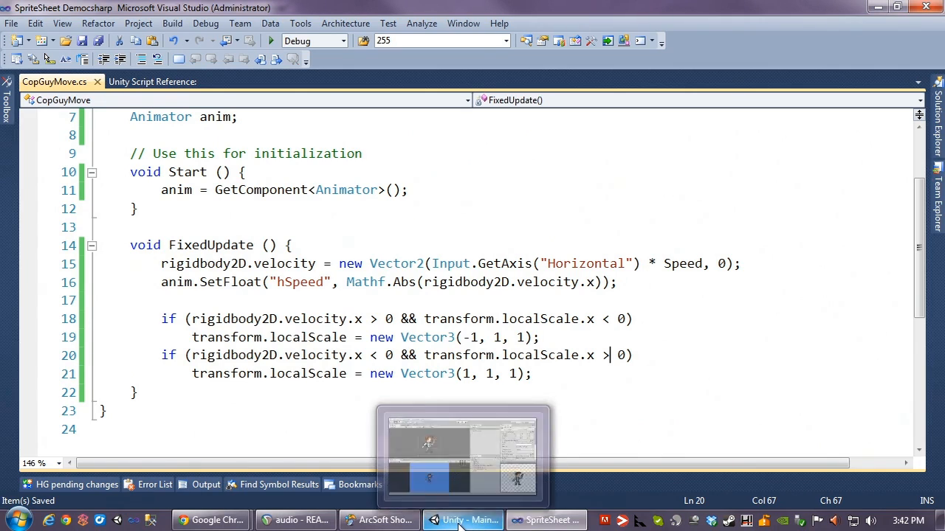
pyautogui.click(461, 452)
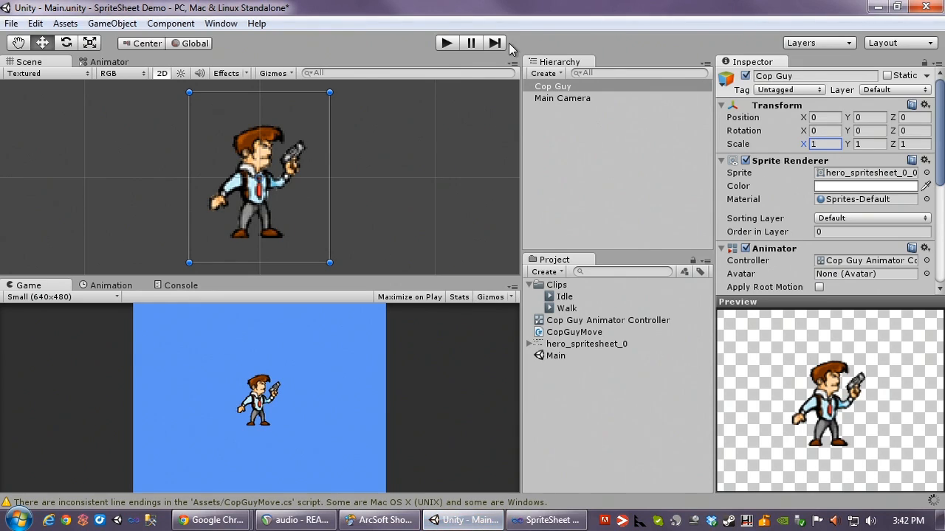
pyautogui.click(446, 43)
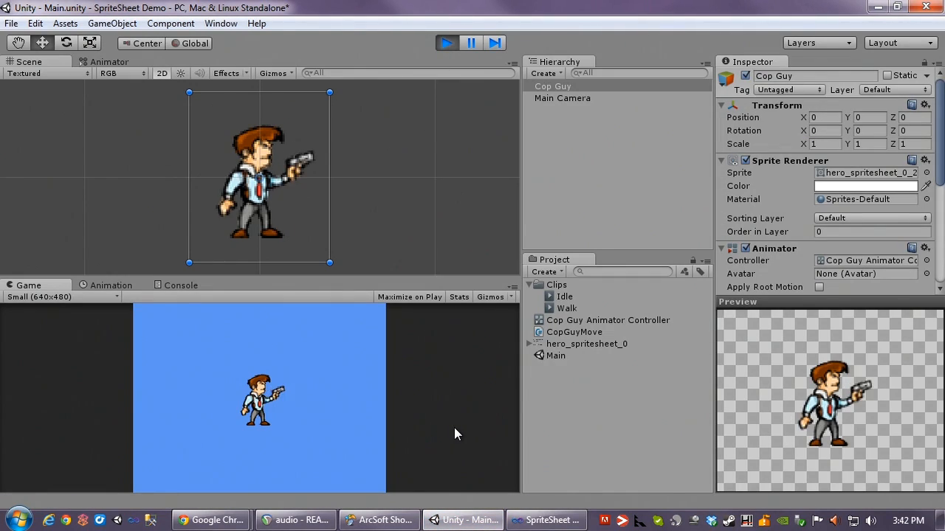
pyautogui.press('Right')
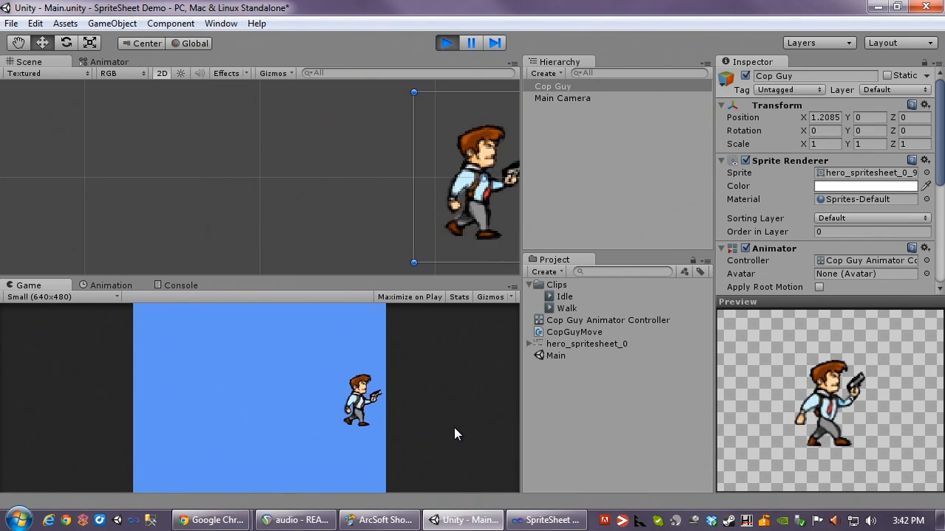
pyautogui.press('Left')
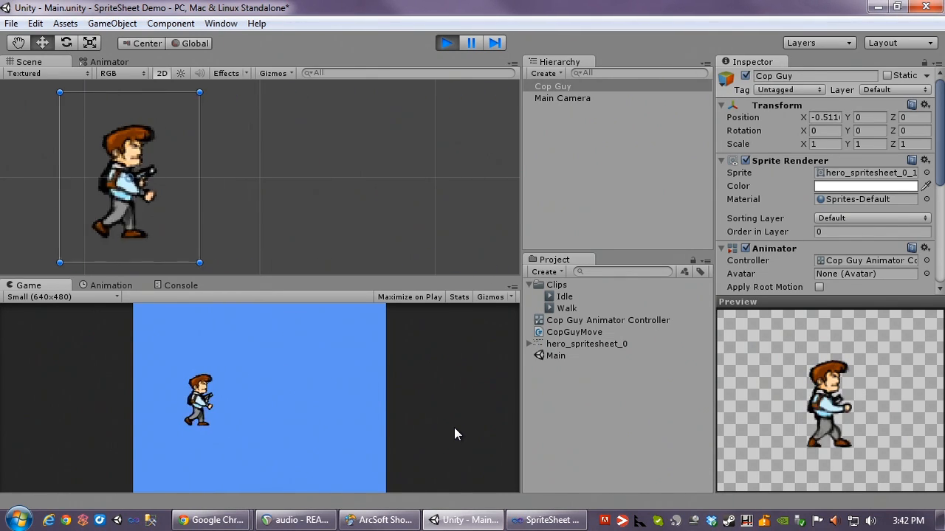
pyautogui.press('Right')
pyautogui.press('Left')
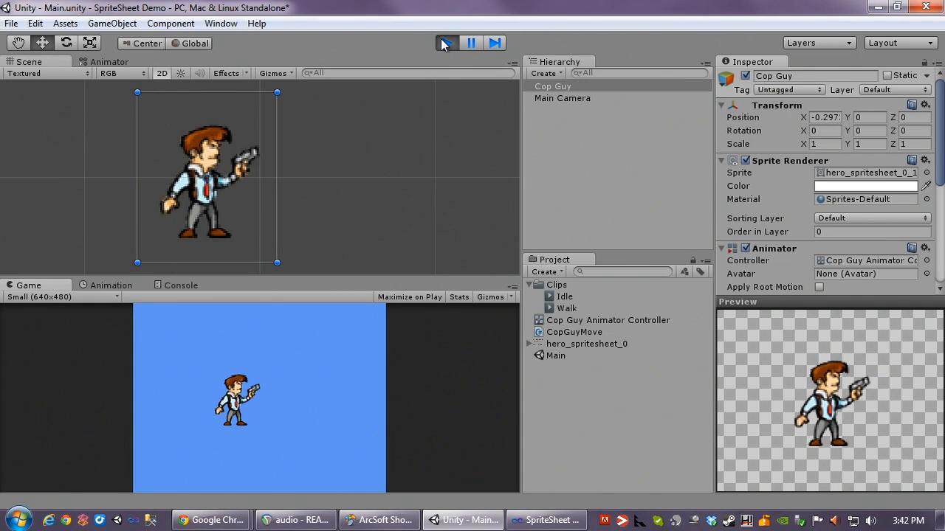
pyautogui.click(445, 43)
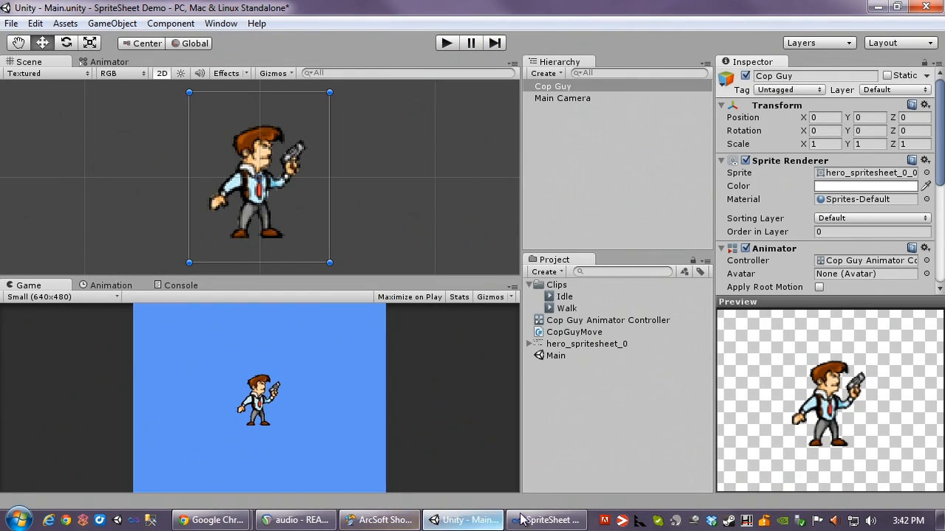
# Step: Switch to Visual Studio and examine the localScale assignment in the second if statement
pyautogui.moveTo(535, 522)
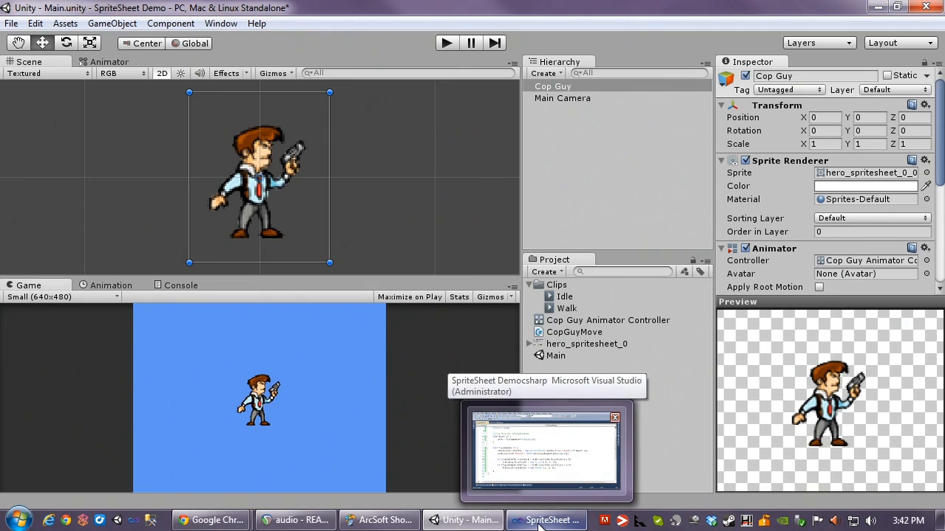
pyautogui.click(517, 454)
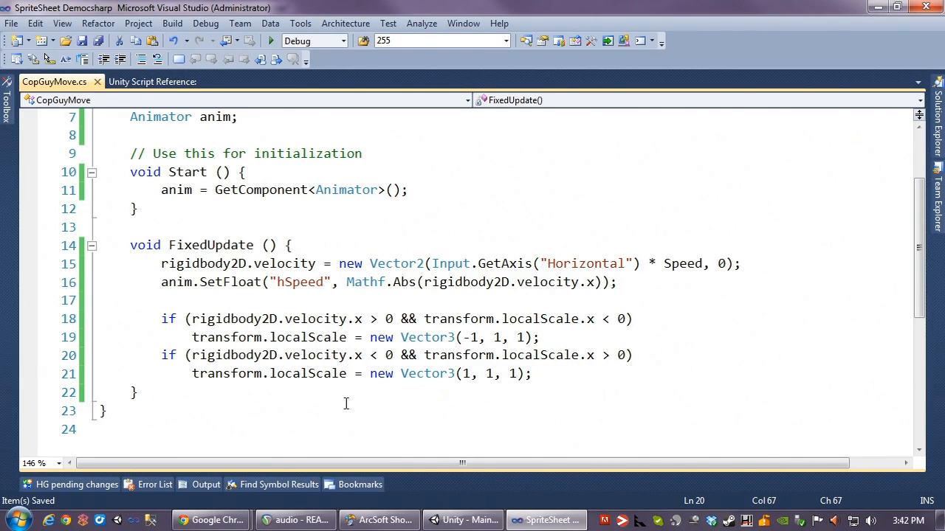
pyautogui.click(299, 373)
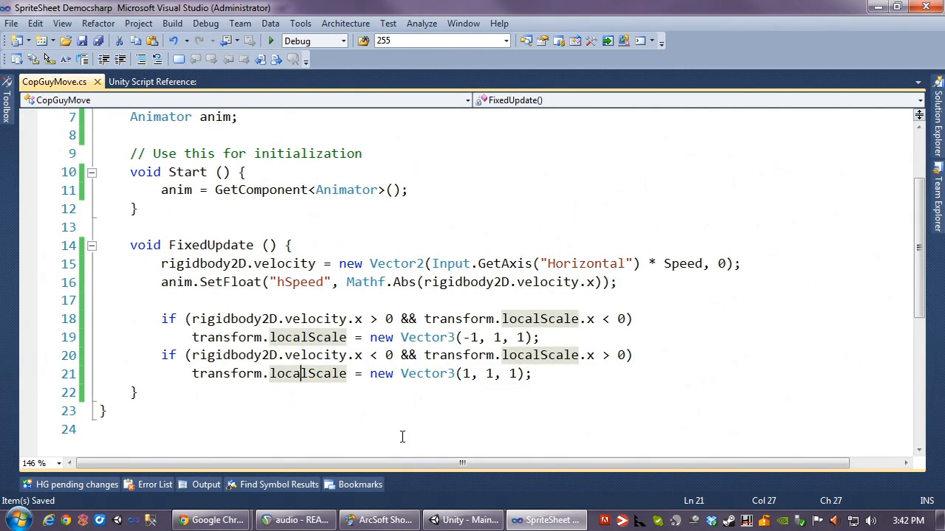
pyautogui.click(446, 374)
pyautogui.click(510, 378)
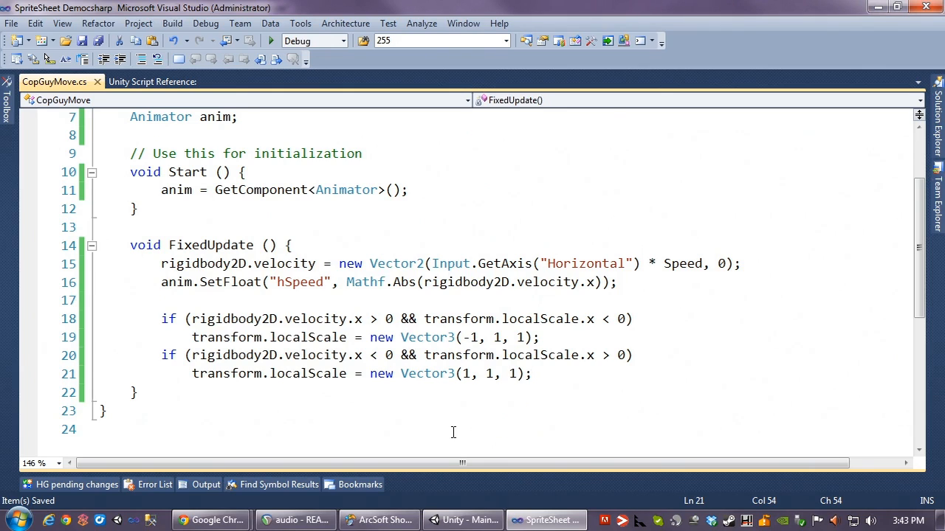
# Step: Switch to Unity and play the scene again, walking Cop Guy back and forth to recheck the sprite's direction
pyautogui.click(464, 520)
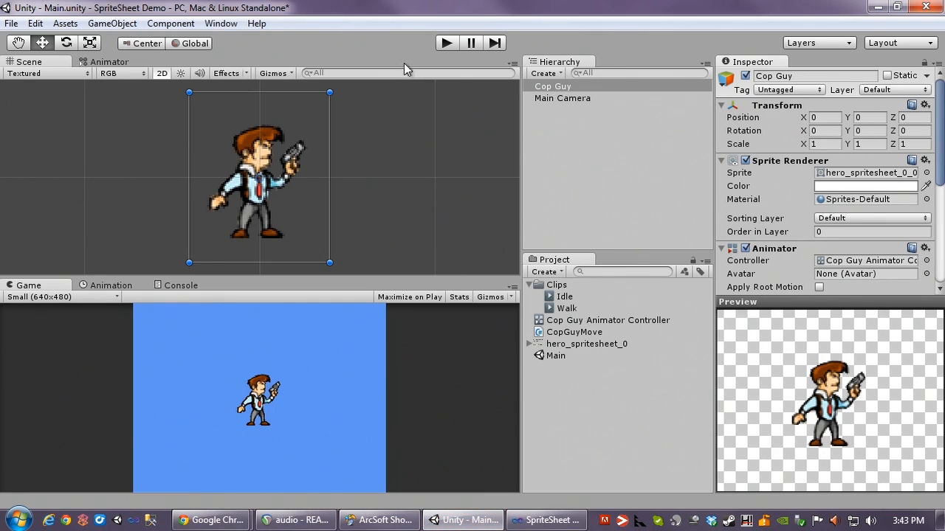
pyautogui.click(446, 42)
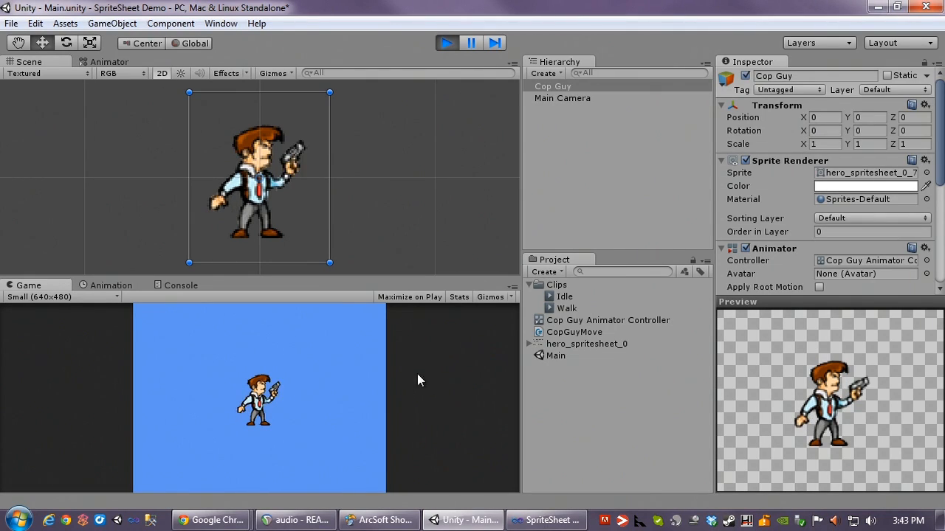
pyautogui.press('Right')
pyautogui.press('Left')
pyautogui.press('Left')
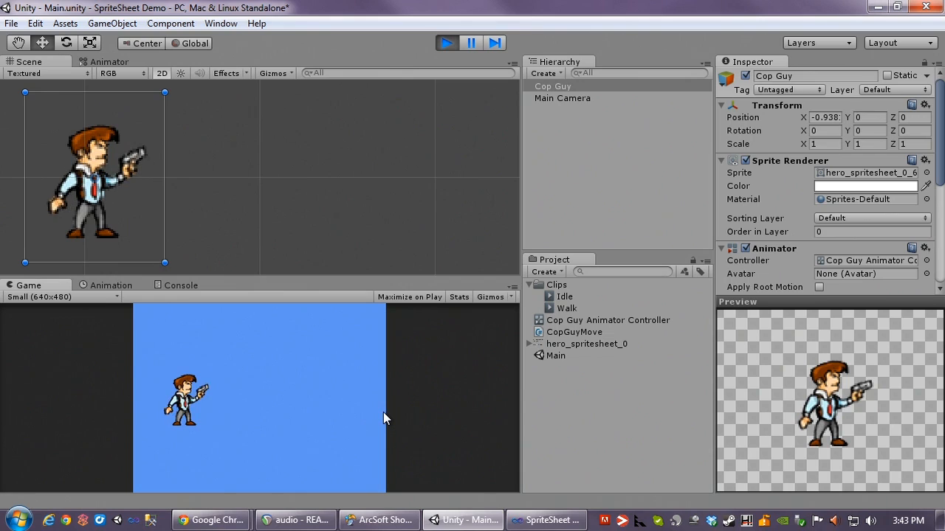
pyautogui.press('Right')
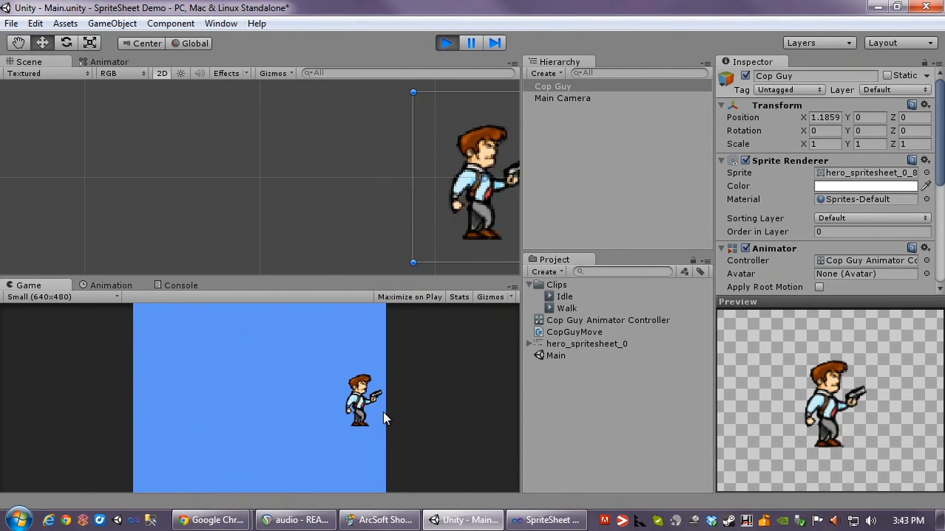
pyautogui.press('Left')
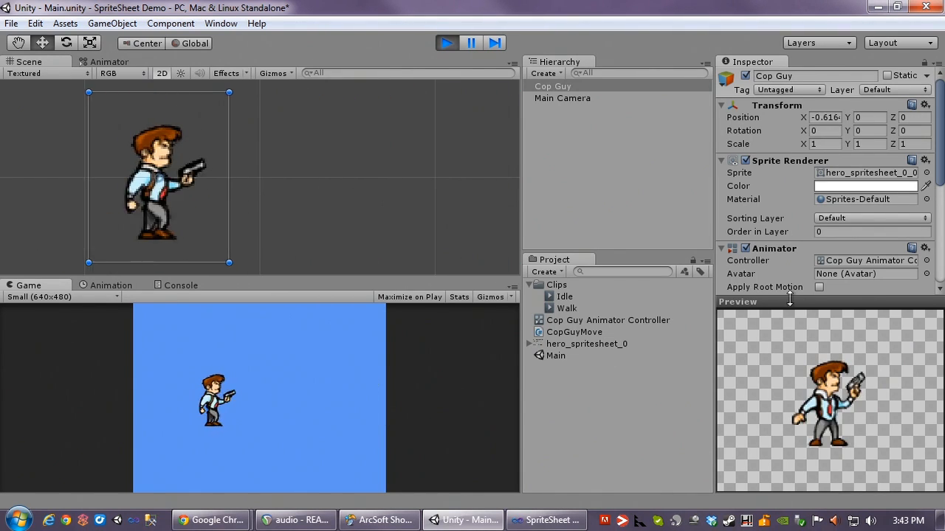
pyautogui.press('Right')
# Step: Check Cop Guy's script, Rigidbody 2D and Transform settings during play, walk him left and stop the game
pyautogui.moveTo(940, 177); pyautogui.dragTo(933, 285)
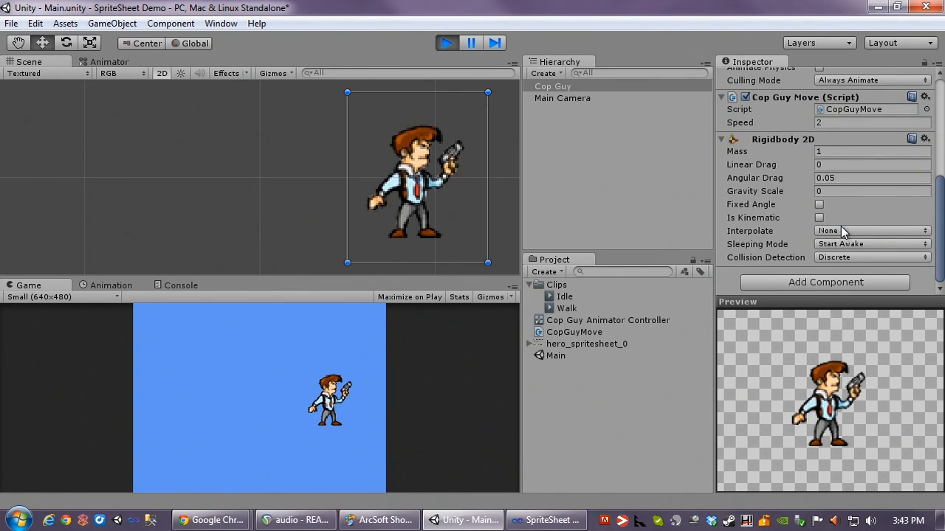
pyautogui.scroll(6, 879, 213)
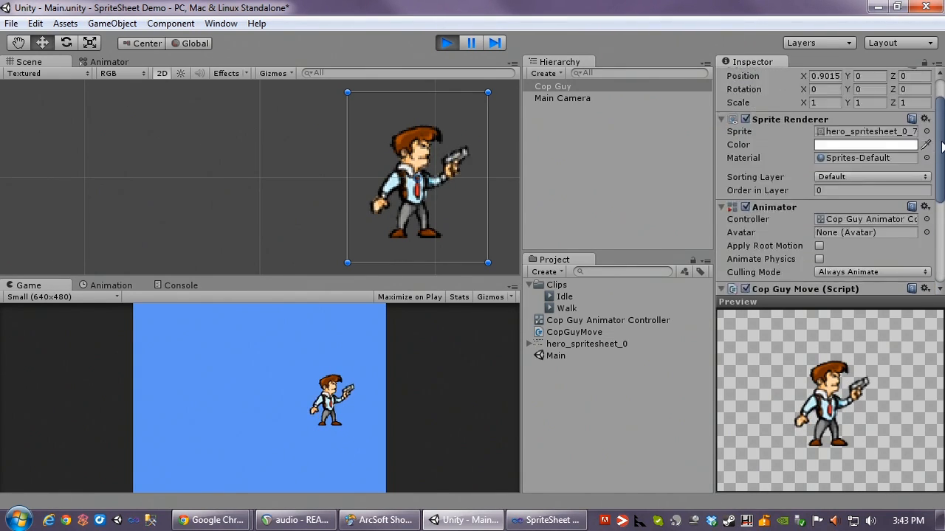
pyautogui.press('Left')
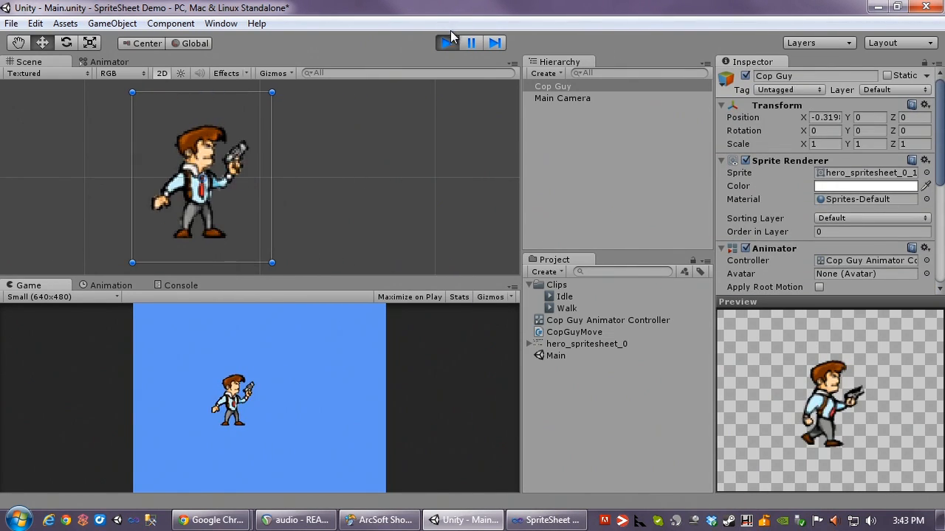
pyautogui.click(446, 43)
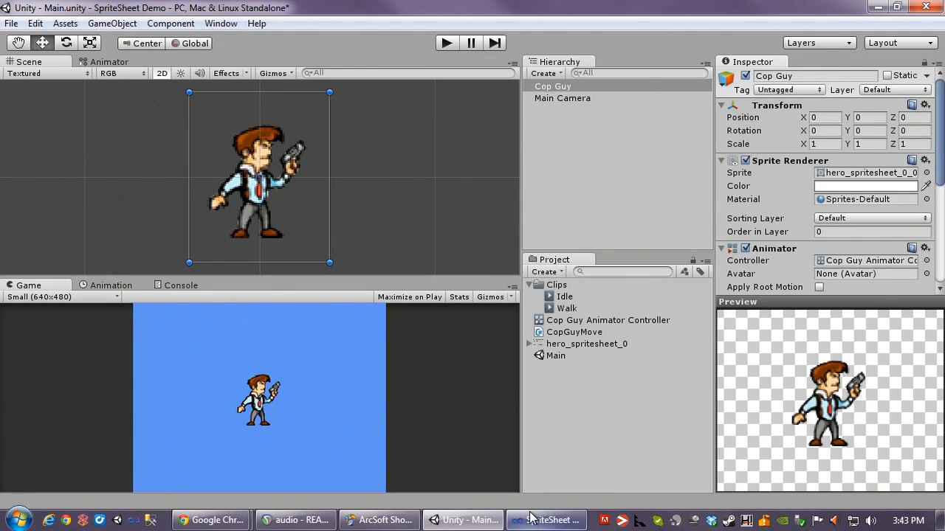
# Step: Switch to Visual Studio and review the velocity assignment and the hSpeed SetFloat call in FixedUpdate
pyautogui.click(537, 519)
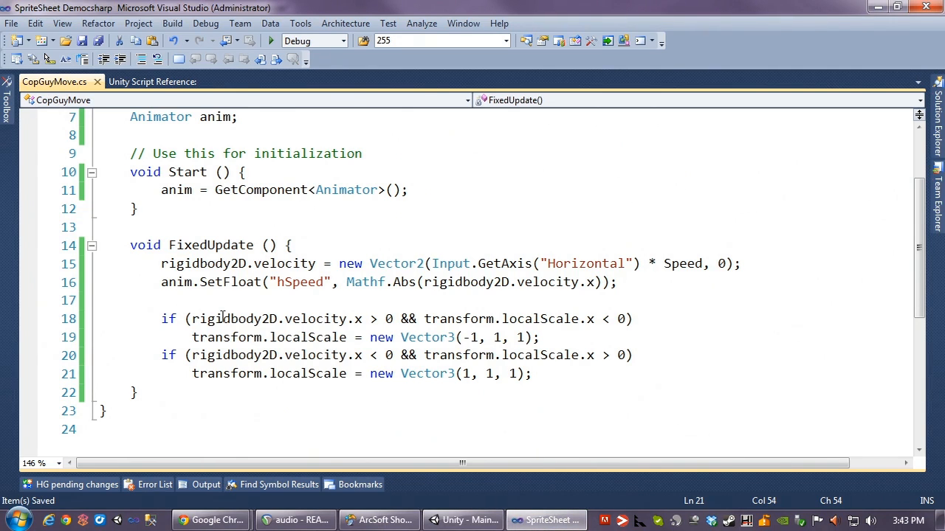
pyautogui.click(231, 263)
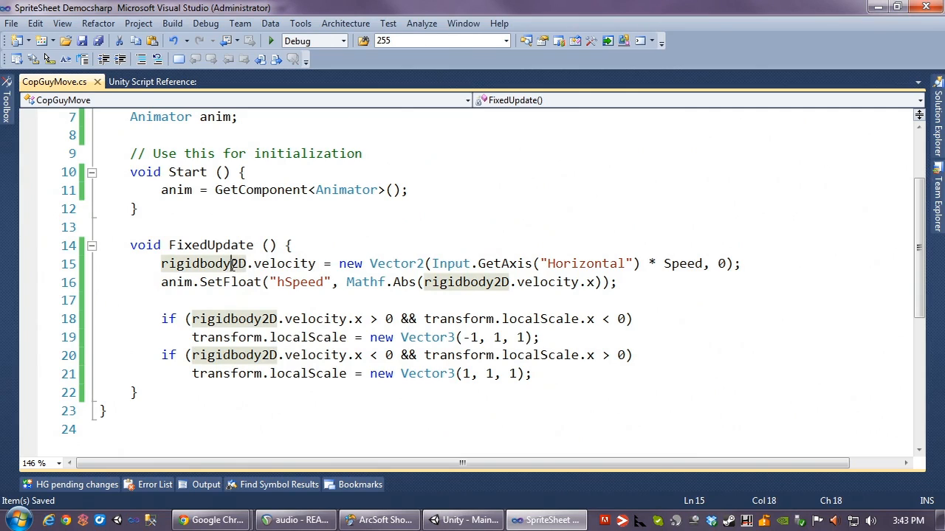
pyautogui.click(280, 263)
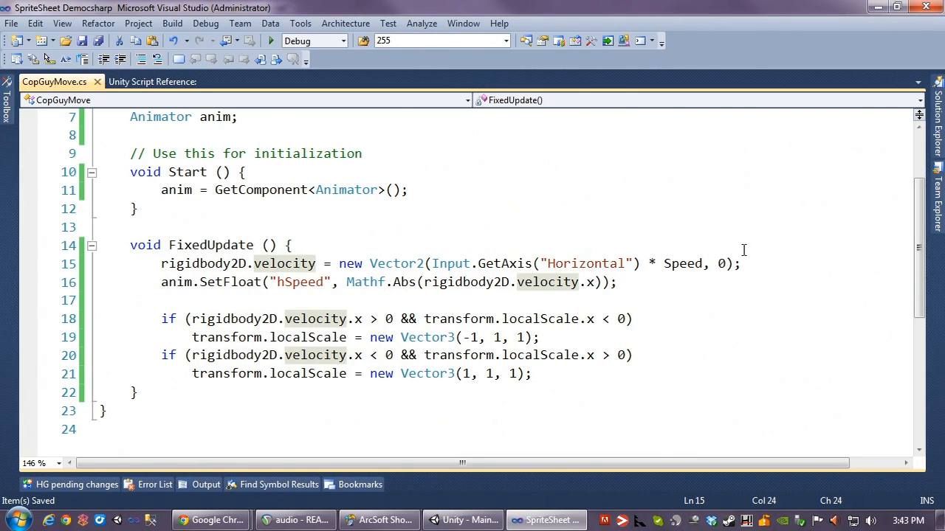
pyautogui.click(298, 282)
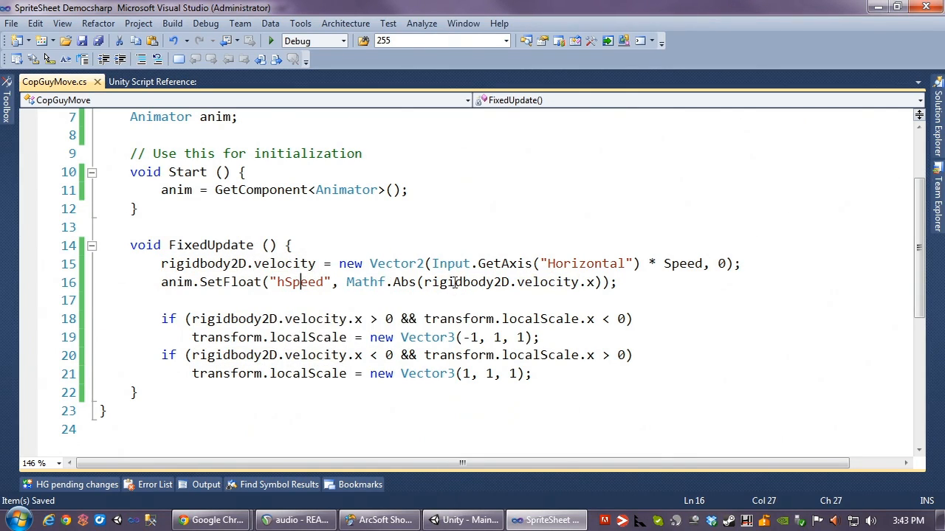
pyautogui.click(626, 284)
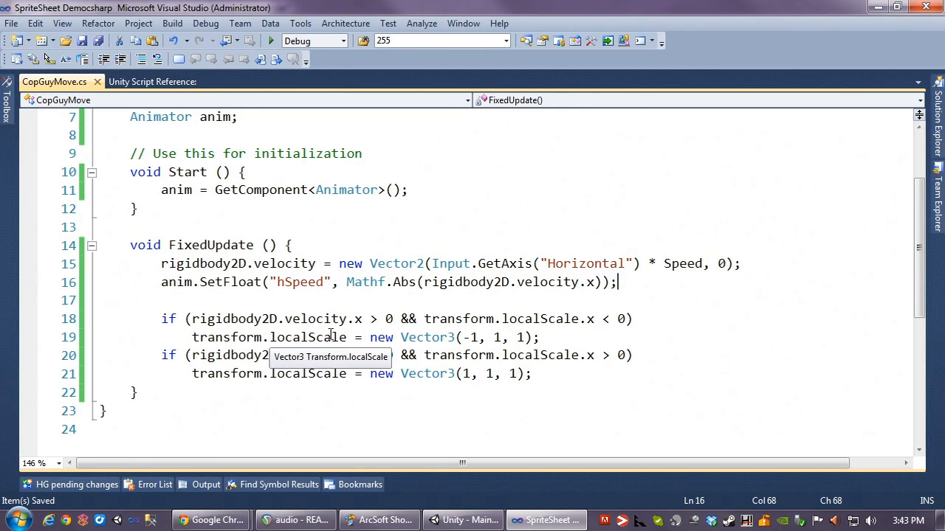
# Step: Examine the first if condition's velocity.x and localScale.x comparisons for a logic error
pyautogui.click(308, 319)
pyautogui.doubleClick(358, 319)
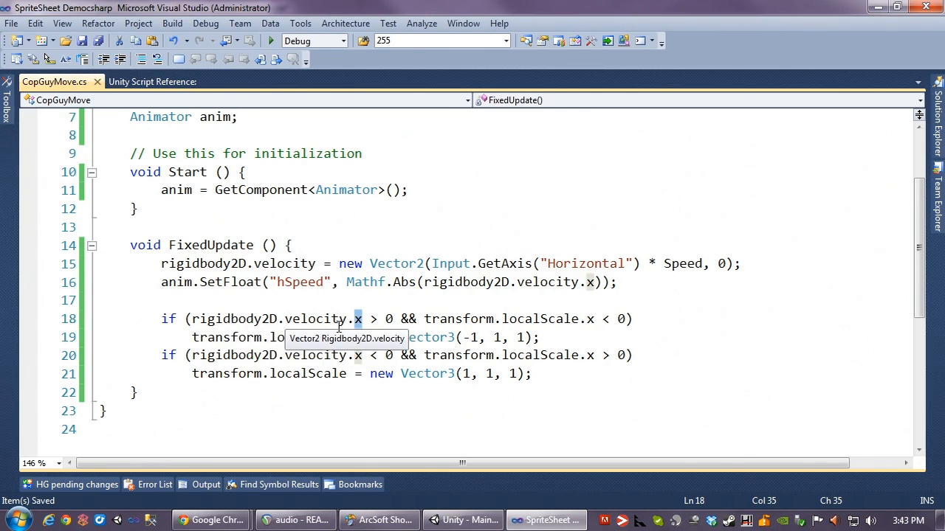
pyautogui.doubleClick(389, 319)
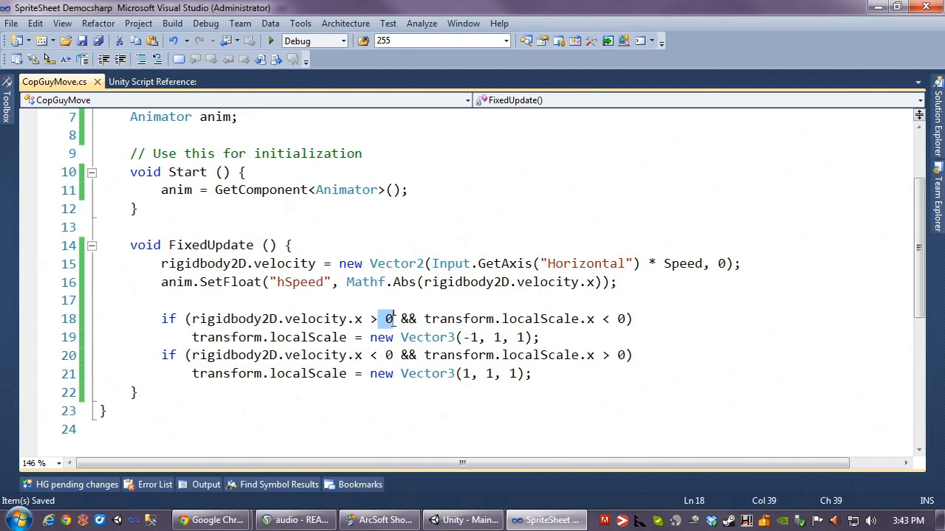
pyautogui.click(399, 319)
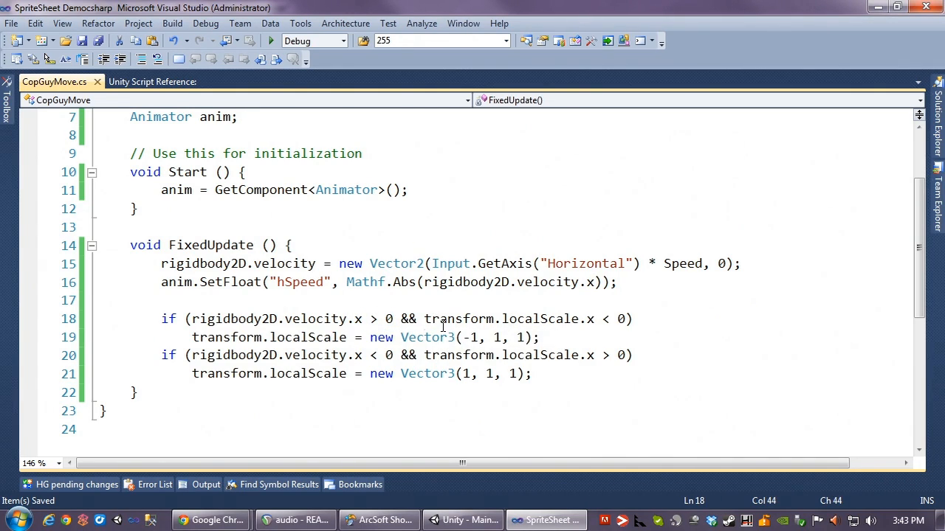
pyautogui.doubleClick(457, 319)
pyautogui.doubleClick(542, 319)
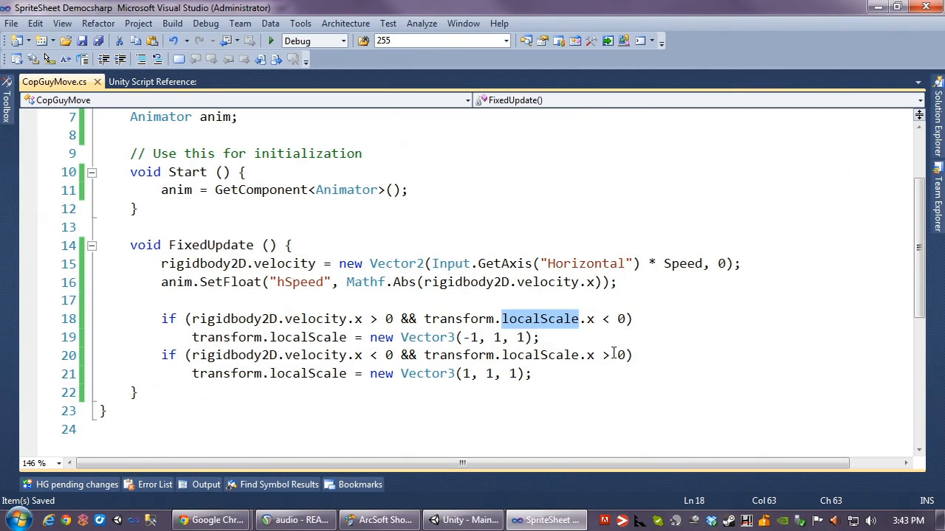
pyautogui.click(590, 319)
pyautogui.doubleClick(590, 320)
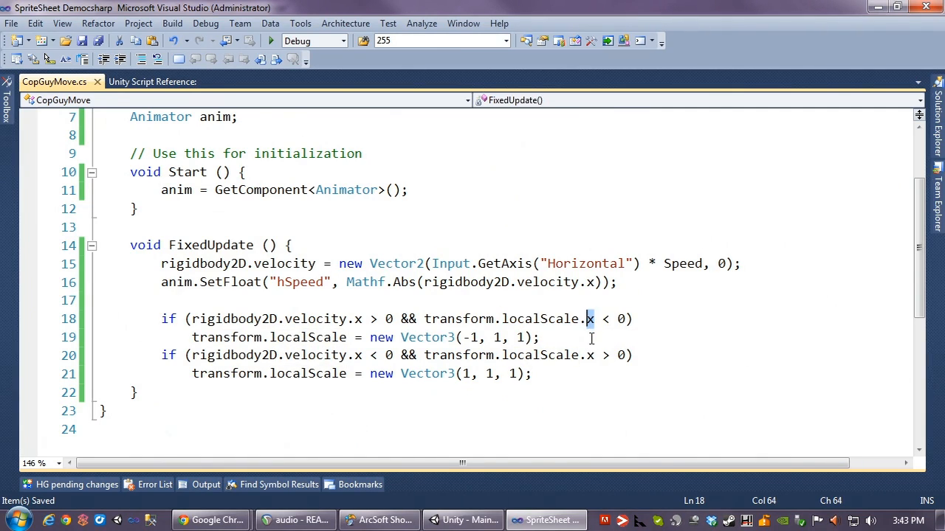
pyautogui.doubleClick(606, 319)
# Step: Compare the X values of the Vector3 assignments in the two if statement bodies
pyautogui.click(599, 341)
pyautogui.click(250, 338)
pyautogui.moveTo(446, 337); pyautogui.dragTo(481, 337)
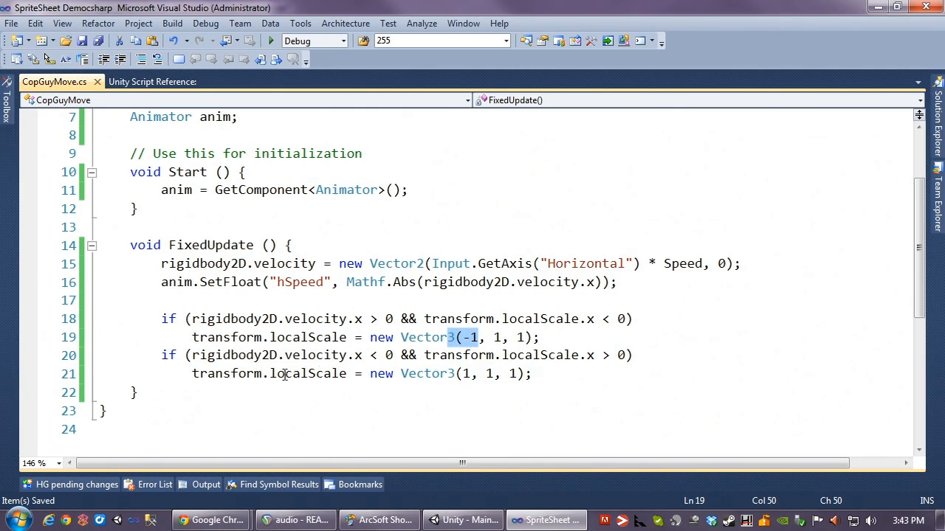
pyautogui.moveTo(456, 374); pyautogui.dragTo(478, 374)
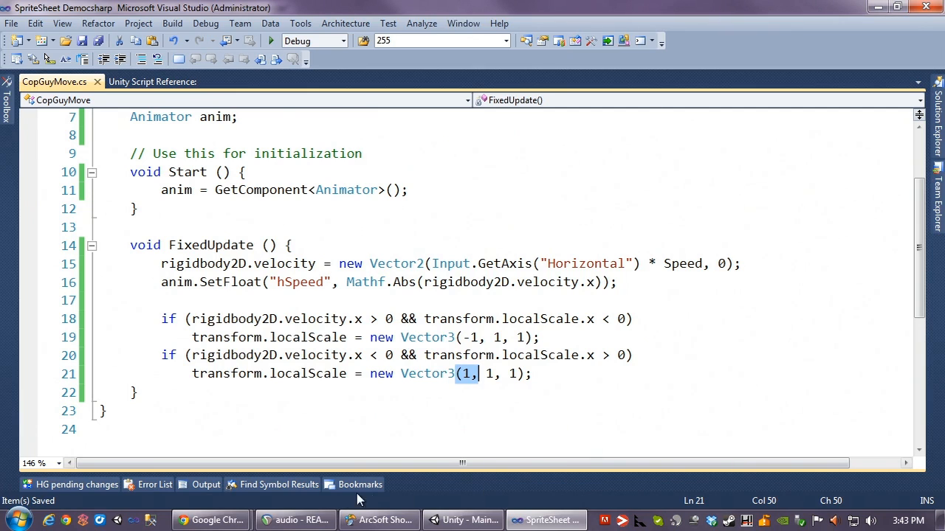
# Step: Open CopGuyMoveScript.cs in gVim beside the CopGuyMove code, compare the two flip conditions and close it
pyautogui.press('super+e')
pyautogui.moveTo(513, 3); pyautogui.dragTo(509, 530)
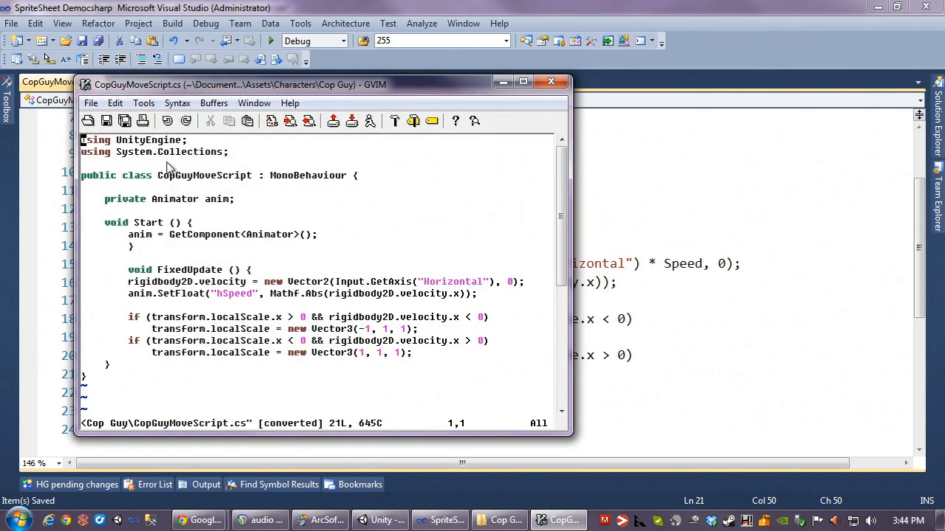
pyautogui.moveTo(247, 87); pyautogui.dragTo(485, 48)
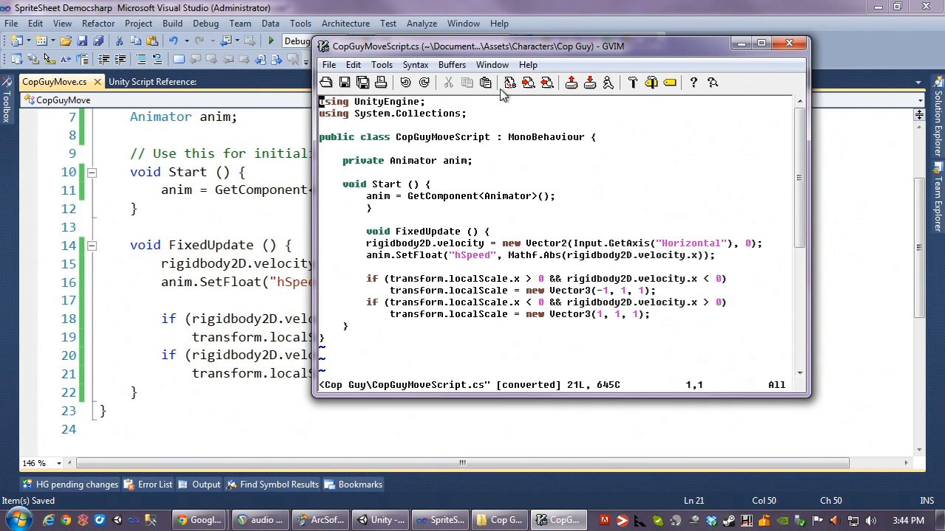
pyautogui.moveTo(525, 50); pyautogui.dragTo(618, 27)
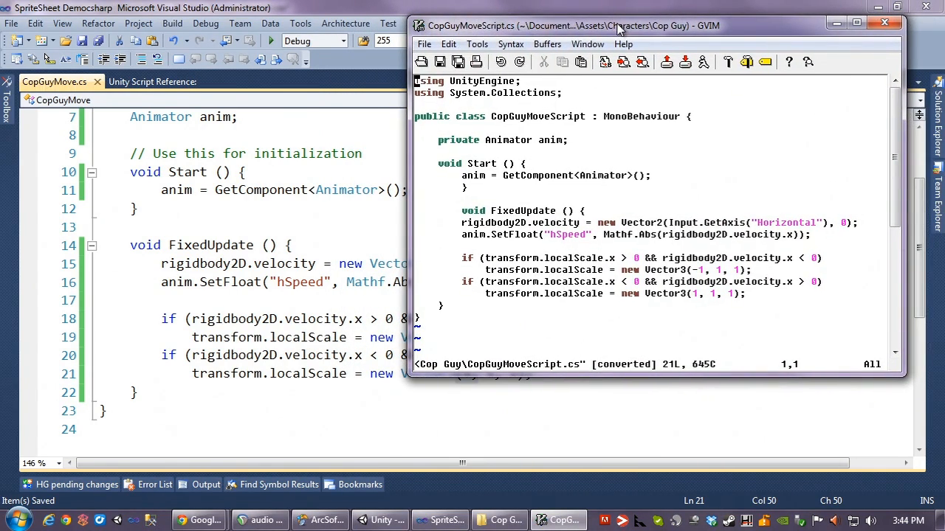
pyautogui.click(884, 22)
# Step: Close the Unity Script Reference page, switch to Unity and reimport the CopGuyMove script
pyautogui.click(185, 82)
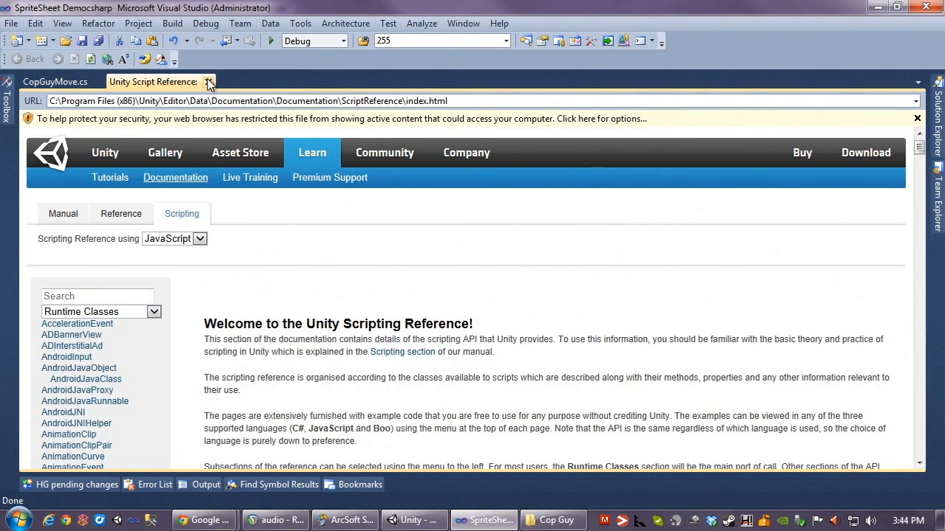
pyautogui.click(208, 82)
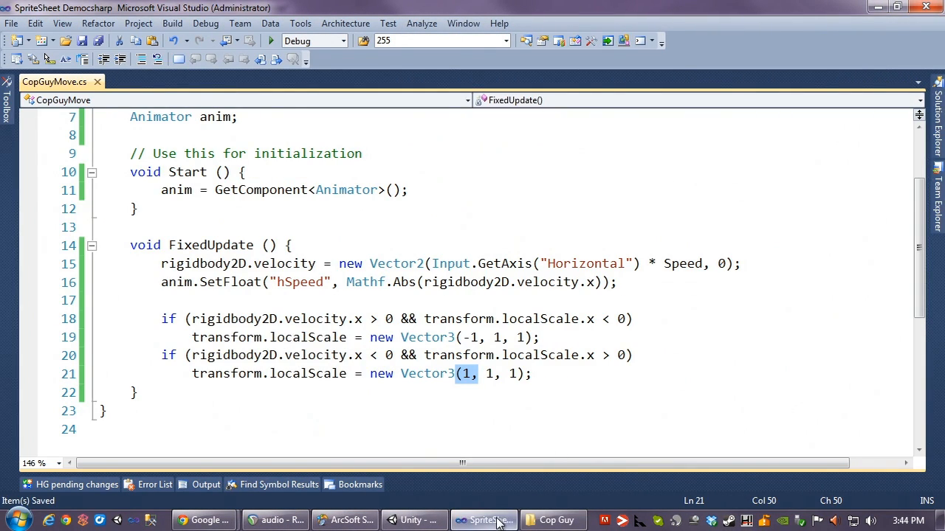
pyautogui.click(414, 520)
pyautogui.click(591, 336)
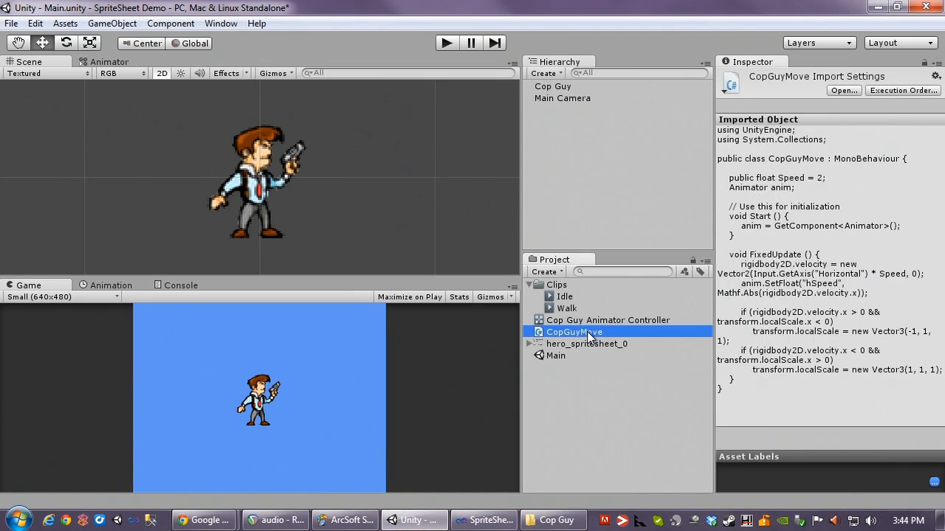
pyautogui.rightClick(590, 336)
pyautogui.click(639, 274)
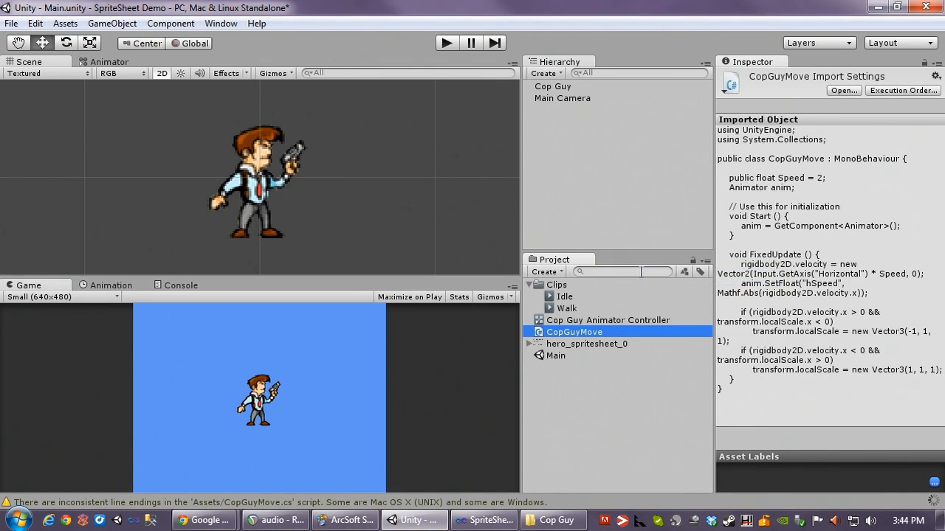
# Step: Play the game, walk Cop Guy right and left to test the flipping, and stop play mode
pyautogui.click(446, 43)
pyautogui.press('Right')
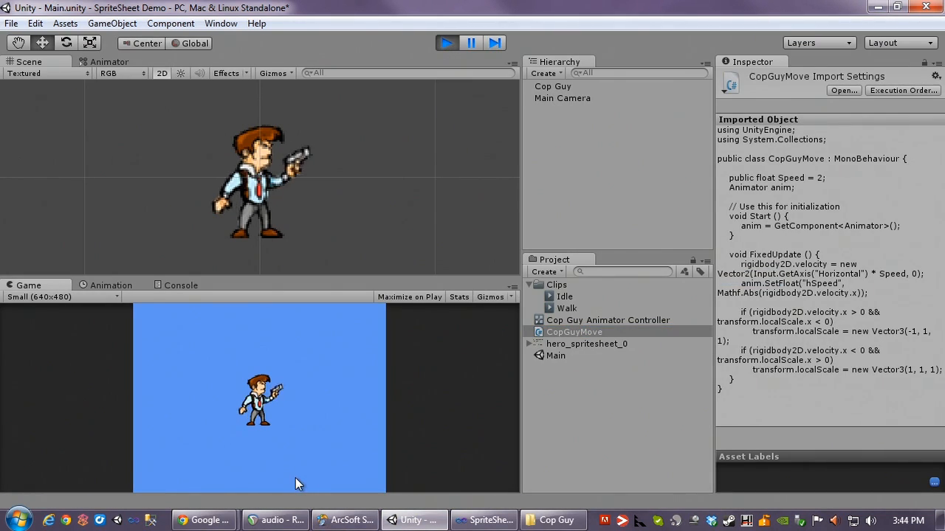
pyautogui.press('Left')
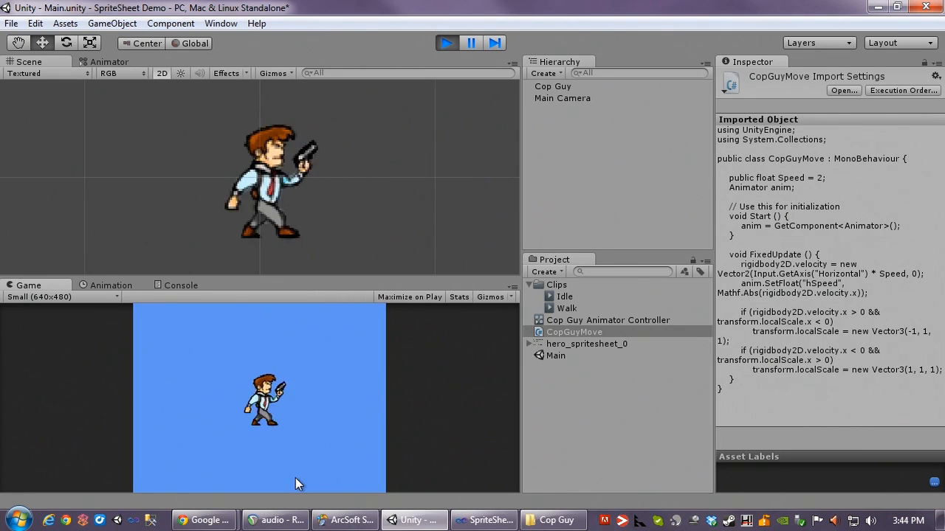
pyautogui.press('Right')
pyautogui.press('Left')
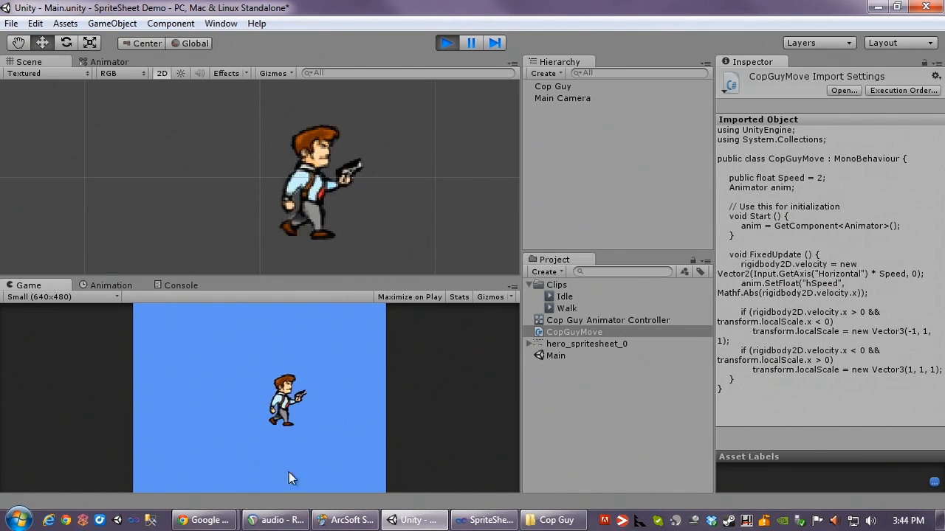
pyautogui.press('Right')
pyautogui.hotkey('ctrl', 'p')
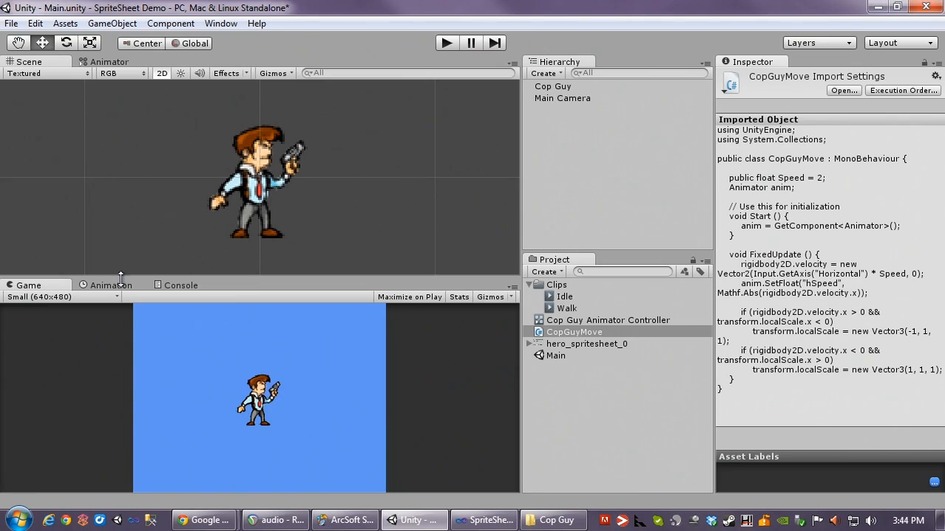
# Step: Check Cop Guy's animation clips in the Animation window, ending on the Idle clip
pyautogui.click(120, 284)
pyautogui.click(33, 310)
pyautogui.click(37, 325)
pyautogui.click(43, 310)
pyautogui.click(47, 342)
pyautogui.click(55, 313)
pyautogui.click(56, 325)
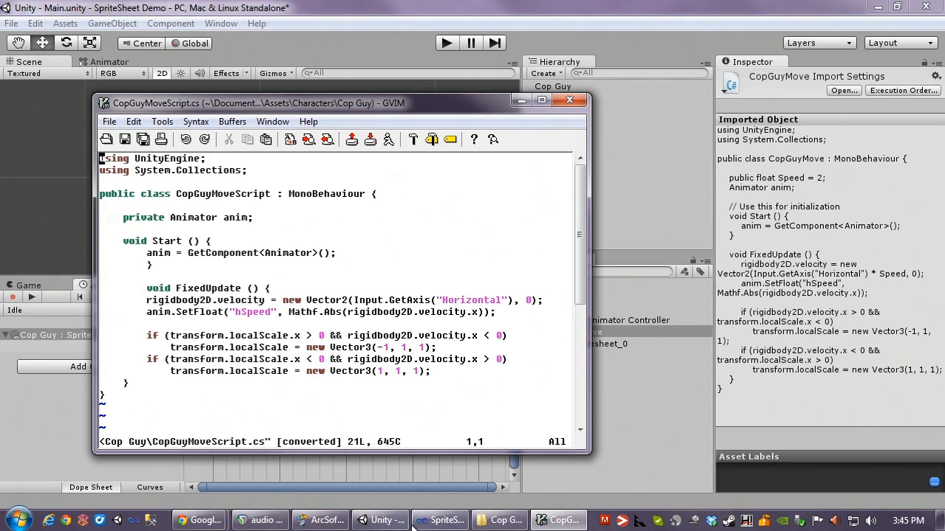
# Step: Compare the second if condition in Visual Studio with CopGuyMoveScript.cs placed alongside in gVim, and close the gVim copy
pyautogui.click(455, 521)
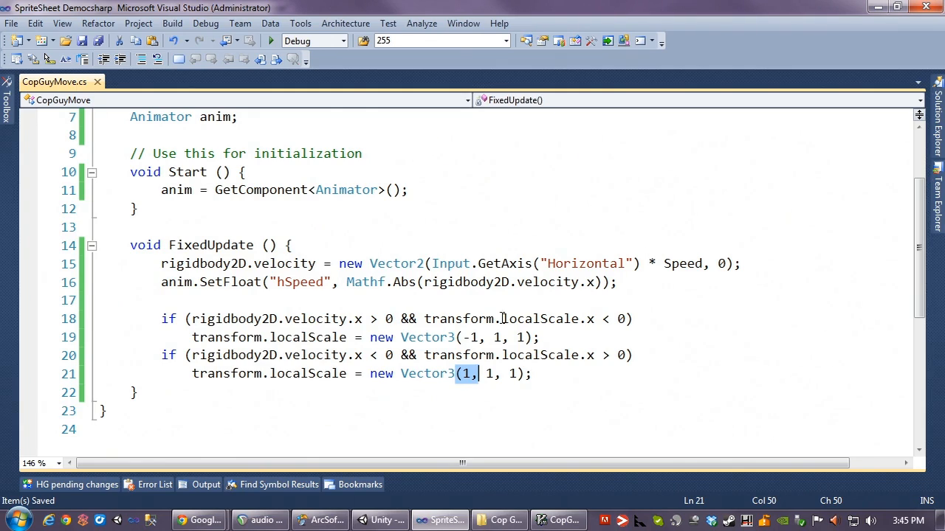
pyautogui.doubleClick(605, 355)
pyautogui.doubleClick(374, 355)
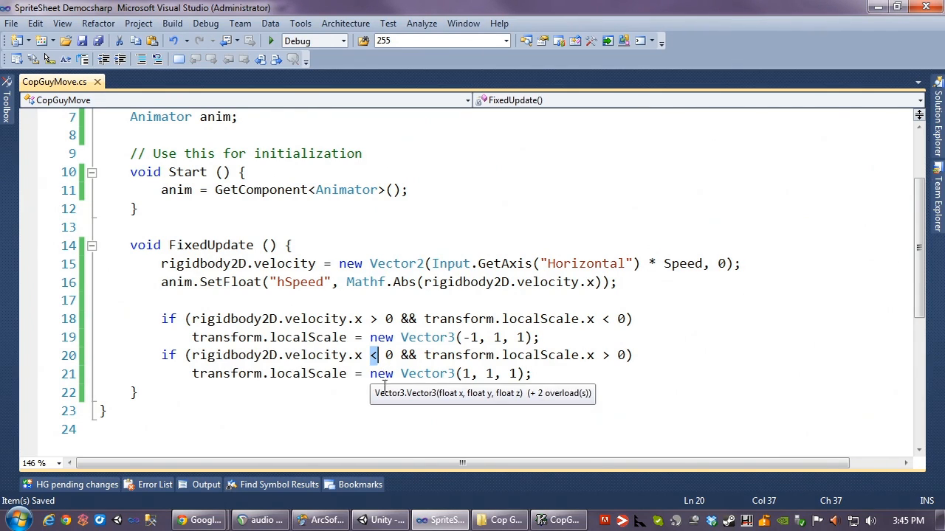
pyautogui.click(564, 520)
pyautogui.moveTo(357, 104); pyautogui.dragTo(663, 22)
pyautogui.moveTo(561, 358); pyautogui.dragTo(568, 301)
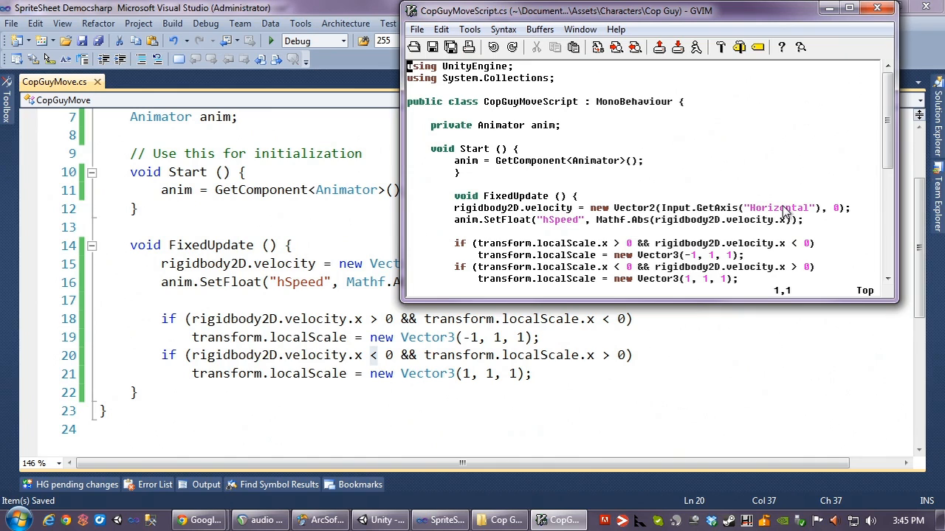
pyautogui.click(877, 7)
# Step: Close Visual Studio, reopen CopGuyMove from Cop Guy's script component, normalize its line endings to Windows (CR LF) and save it
pyautogui.click(934, 10)
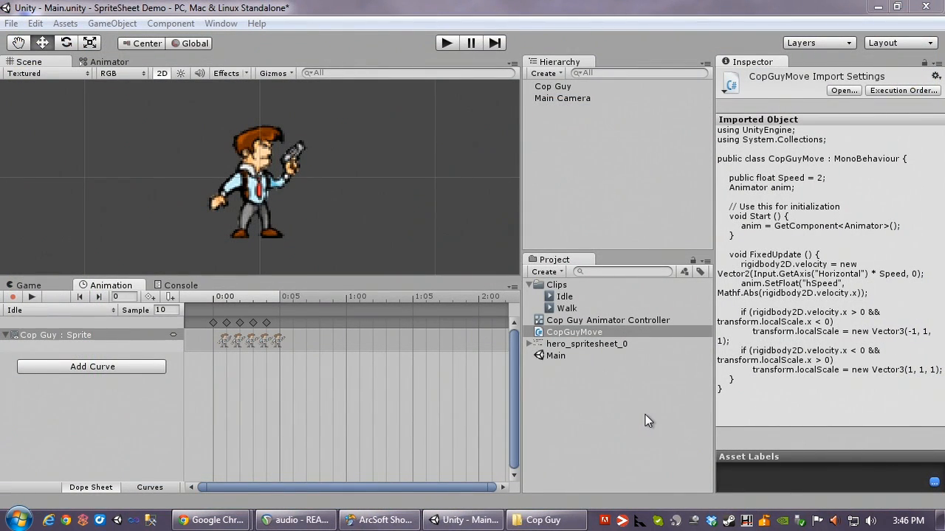
pyautogui.click(558, 87)
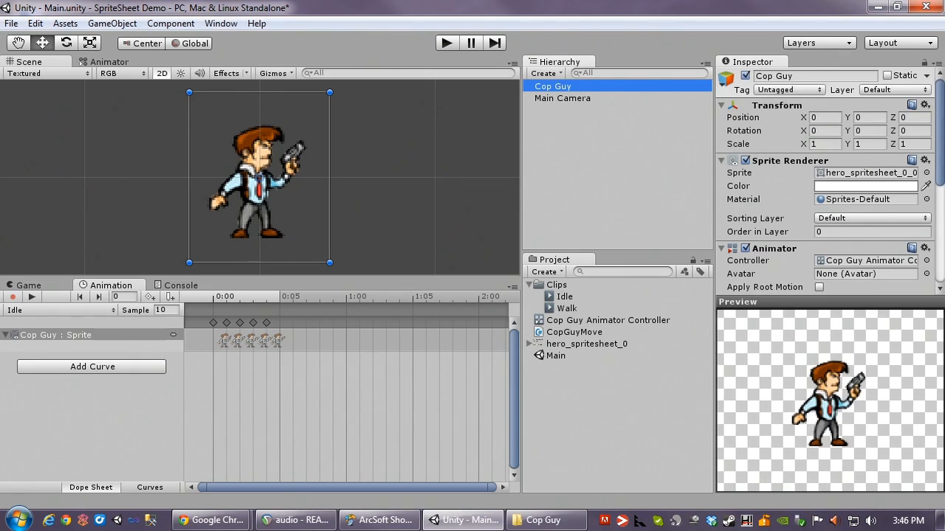
pyautogui.moveTo(938, 186); pyautogui.dragTo(941, 285)
pyautogui.scroll(2, 940, 293)
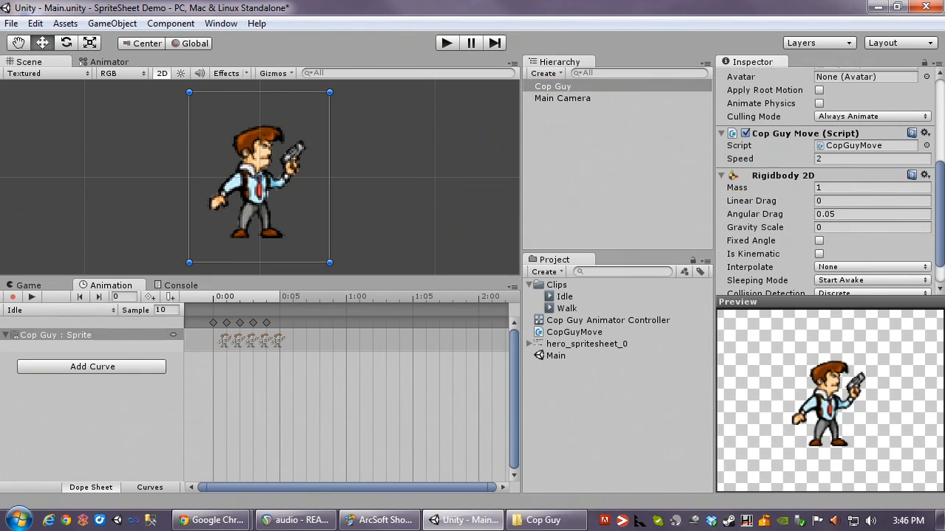
pyautogui.doubleClick(858, 146)
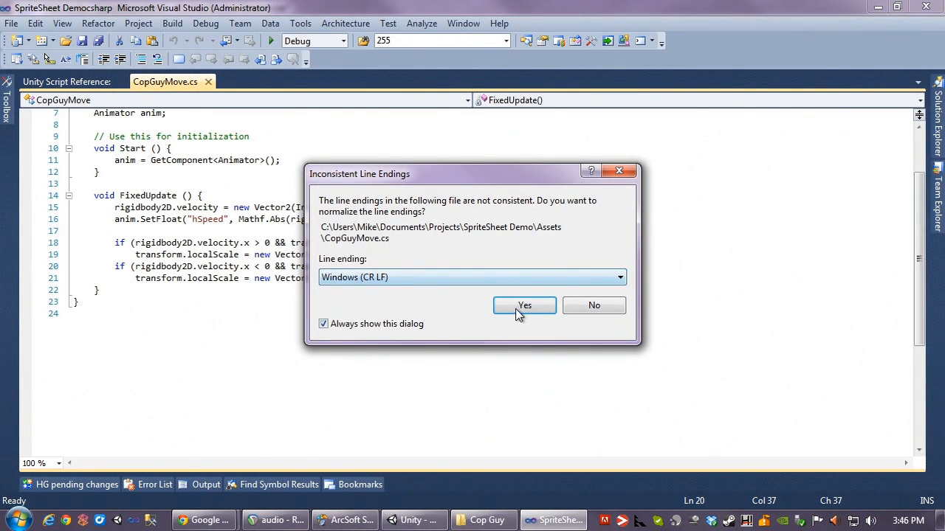
pyautogui.click(520, 305)
pyautogui.hotkey('ctrl', 's')
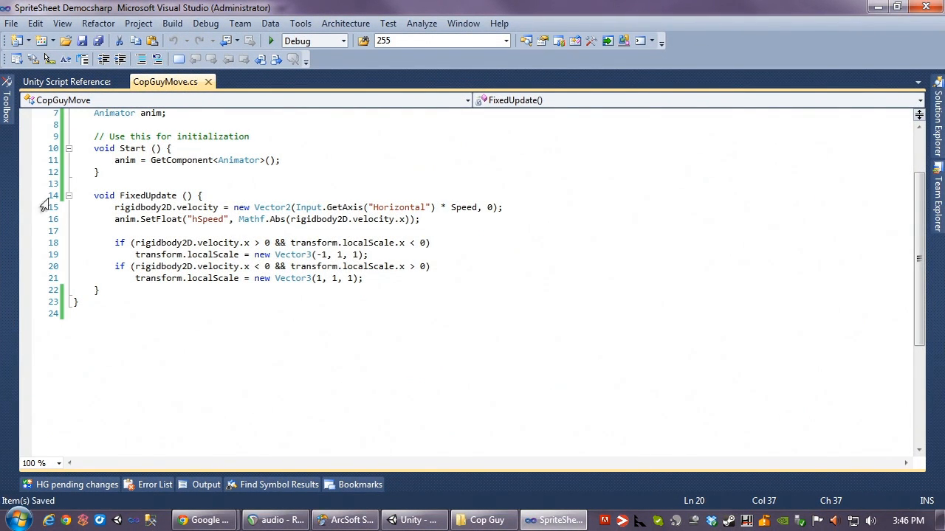
# Step: Close Visual Studio, start the game in Unity and dock the Game view beside the Animator with the Console shown below
pyautogui.click(934, 8)
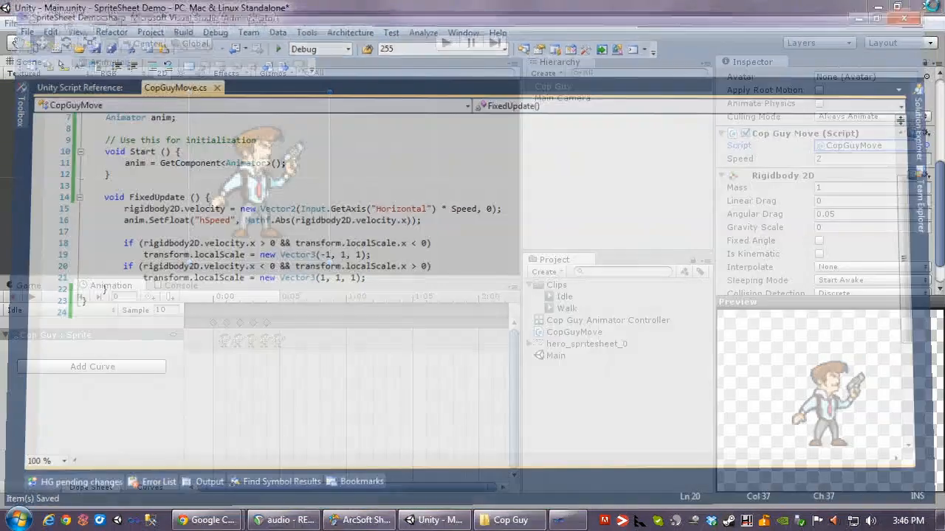
pyautogui.click(176, 287)
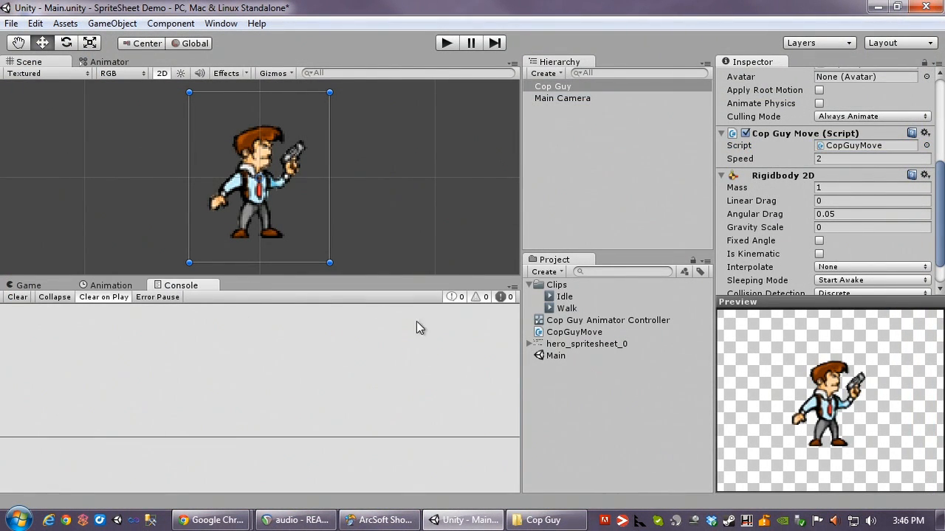
pyautogui.click(449, 43)
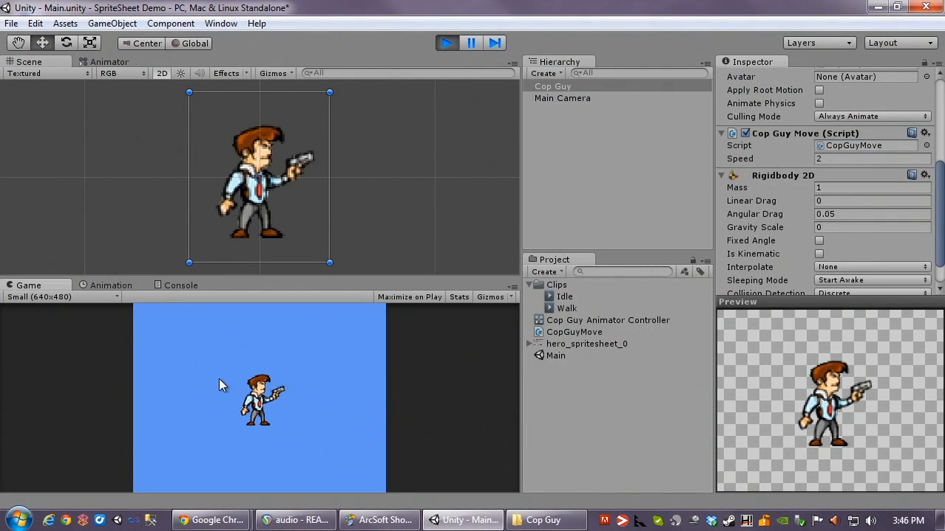
pyautogui.click(160, 287)
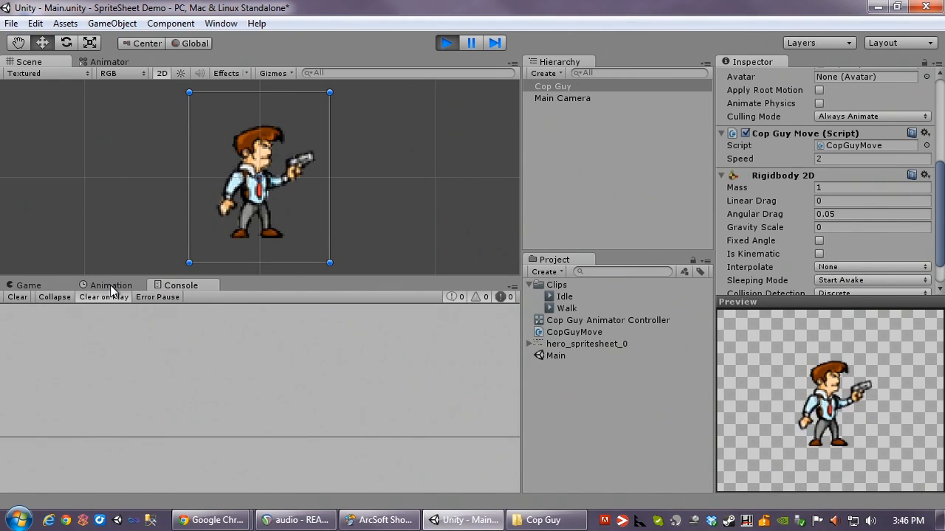
pyautogui.moveTo(28, 285); pyautogui.dragTo(178, 62)
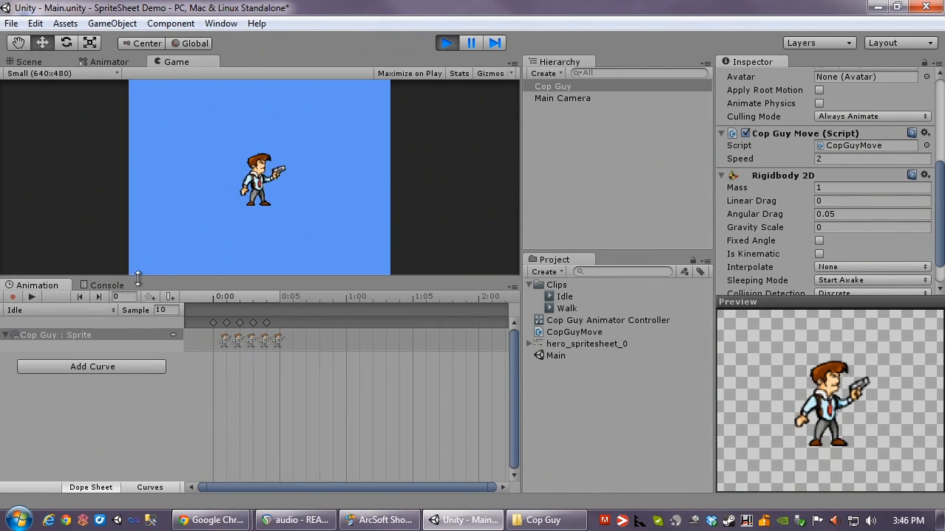
pyautogui.click(107, 285)
# Step: Walk Cop Guy right and left while watching the Console for errors, and stop the game
pyautogui.press('Right')
pyautogui.press('Left')
pyautogui.press('Left')
pyautogui.press('Right')
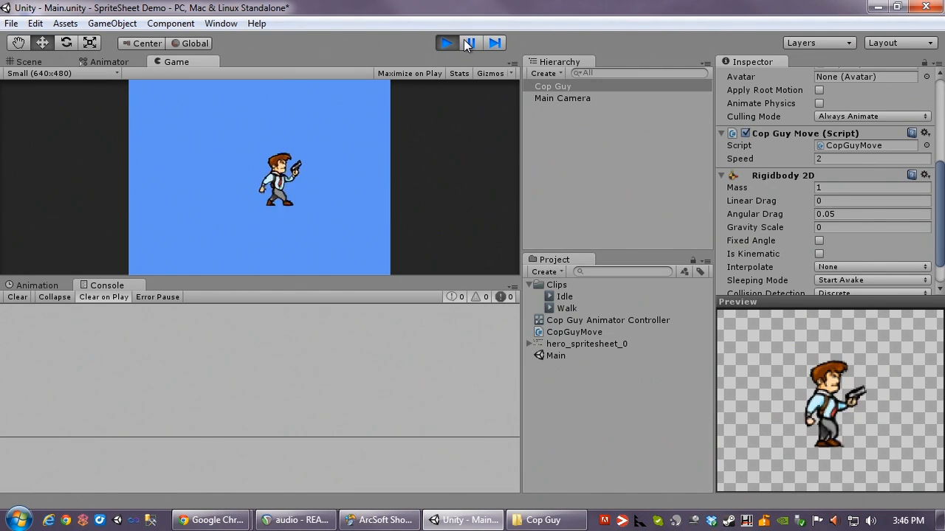
pyautogui.click(447, 42)
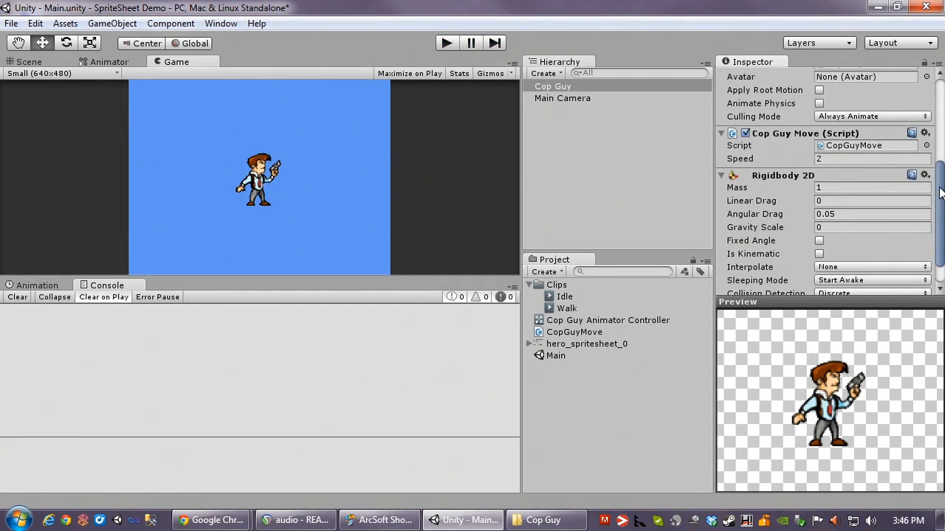
# Step: Save the scene and dock the Game view back beside the Console
pyautogui.moveTo(938, 191); pyautogui.dragTo(940, 79)
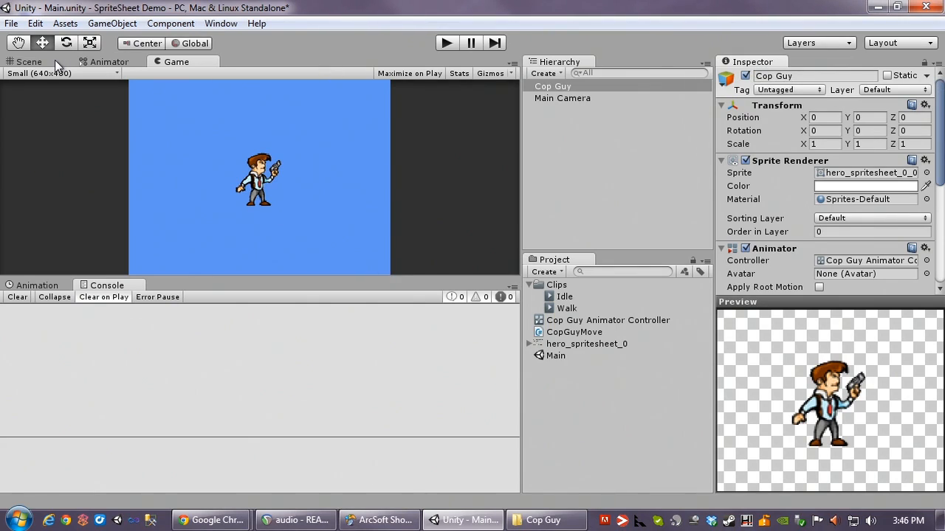
pyautogui.hotkey('ctrl', 's')
pyautogui.moveTo(223, 265); pyautogui.dragTo(217, 292)
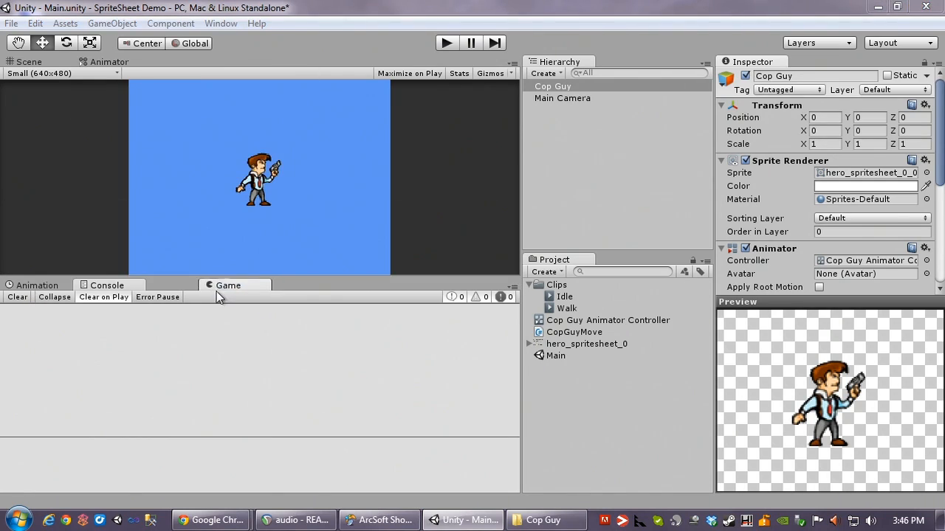
# Step: Open CopGuyMove in Visual Studio, turn the second if in FixedUpdate into an else if, and save the script
pyautogui.doubleClick(572, 333)
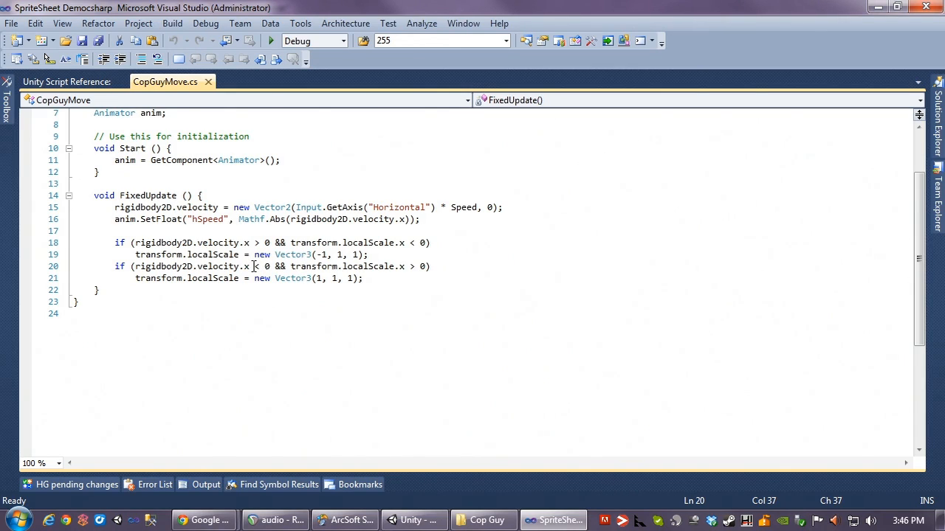
pyautogui.write('else')
pyautogui.hotkey('ctrl', 's')
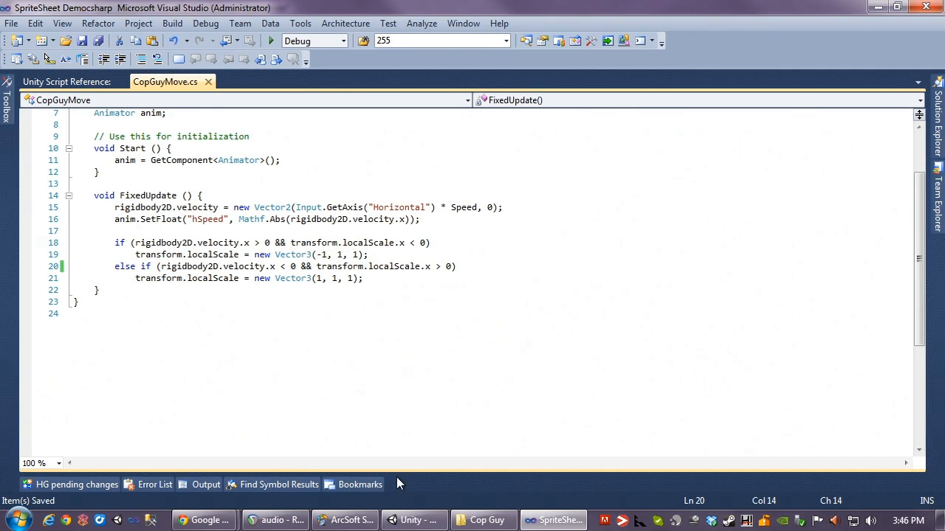
# Step: Switch to Unity and test the else if version by walking Cop Guy right and left in play mode
pyautogui.click(413, 520)
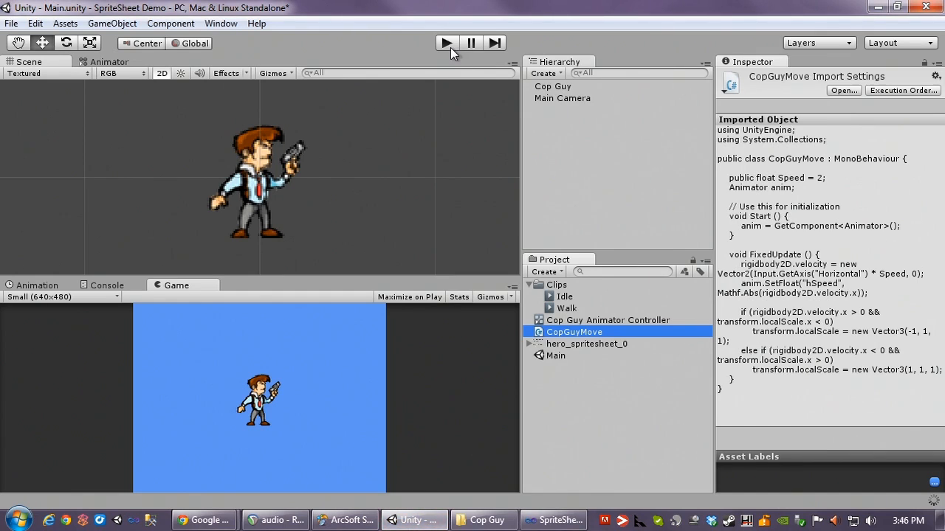
pyautogui.click(449, 46)
pyautogui.press('Right')
pyautogui.press('Left')
pyautogui.click(447, 44)
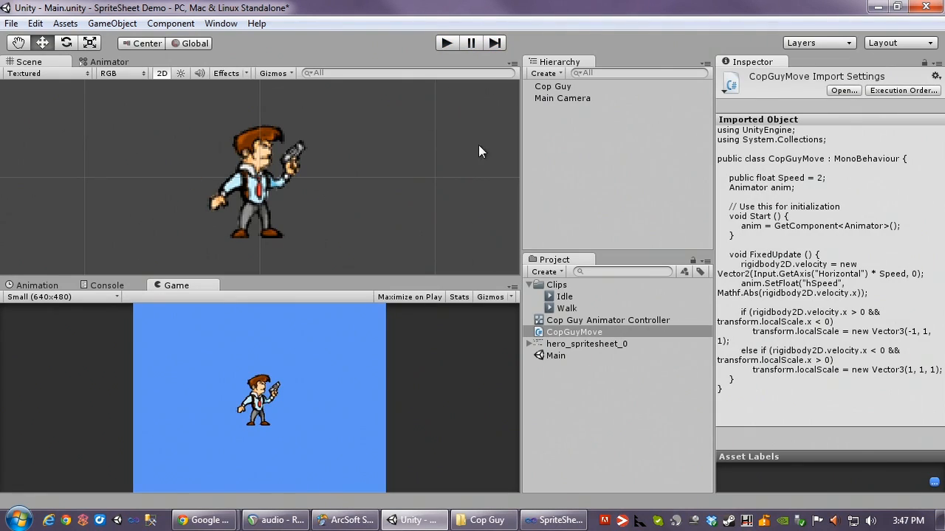
# Step: Switch to Visual Studio and enclose the bodies of the if and else if branches in FixedUpdate in braces
pyautogui.click(553, 521)
pyautogui.click(482, 241)
pyautogui.write('{')
pyautogui.press('Return')
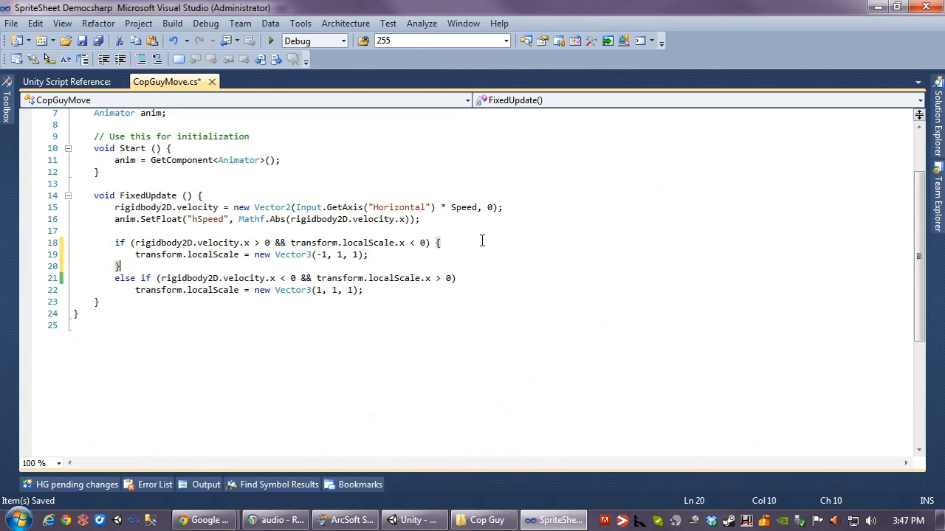
pyautogui.press('Return')
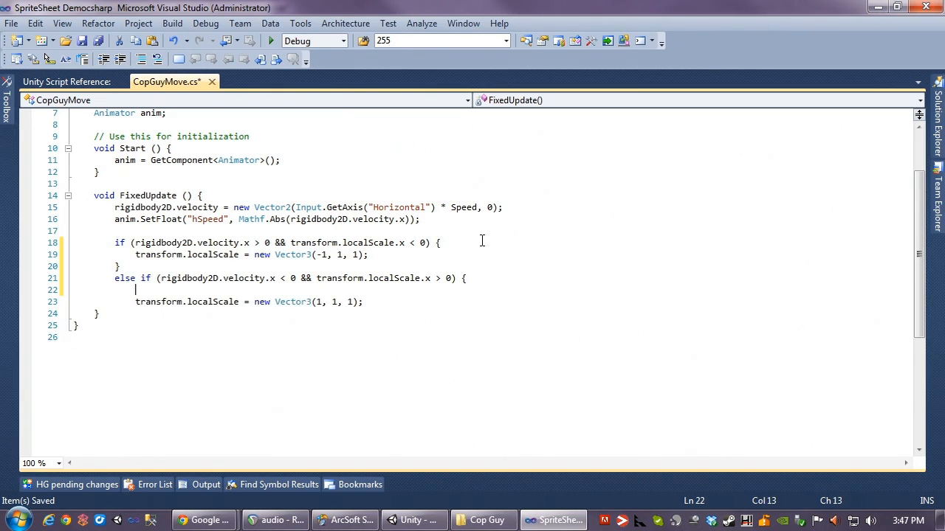
pyautogui.press('BackSpace')
pyautogui.press('End')
pyautogui.press('Return')
pyautogui.write('}')
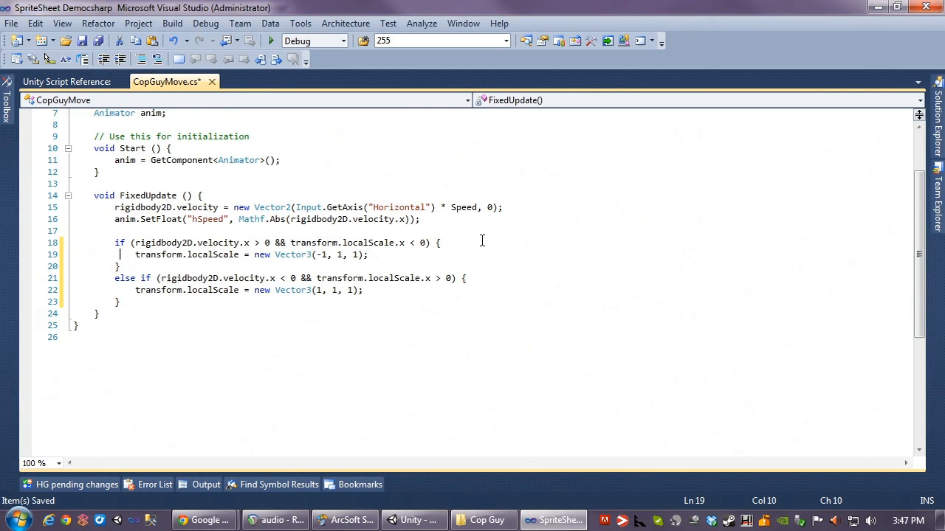
# Step: Add Debug.Log("Moving Right Change"); as the first line inside the if branch, above the localScale assignment
pyautogui.press('Return')
pyautogui.press('Up')
pyautogui.write('Debug')
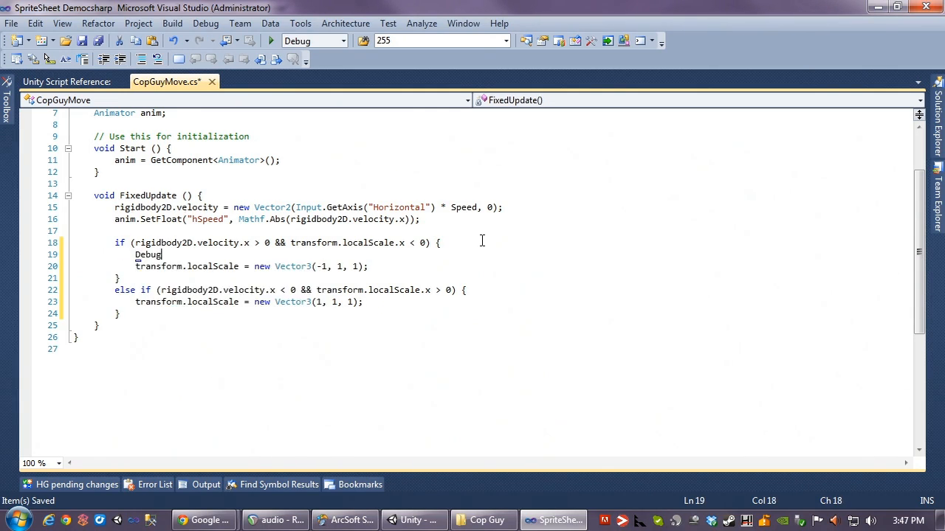
pyautogui.write('.Log(')
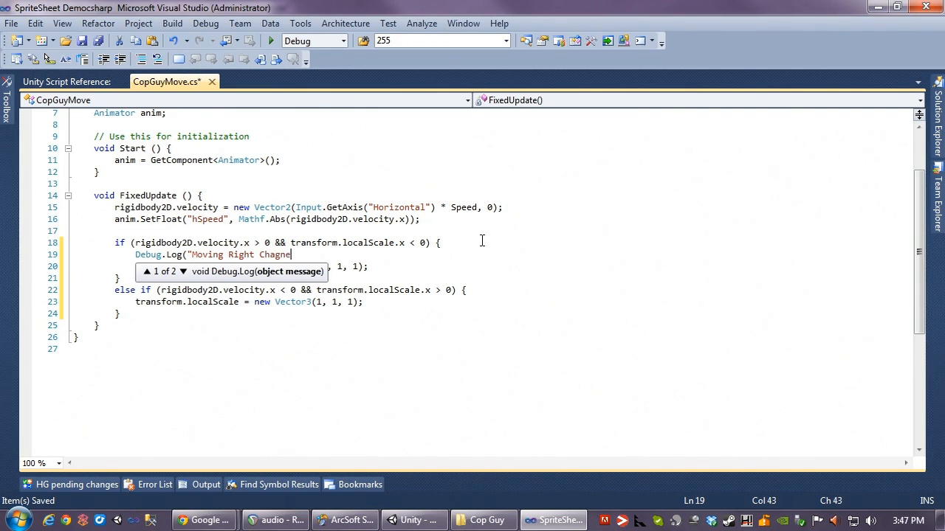
pyautogui.write('"Moving Right Change")')
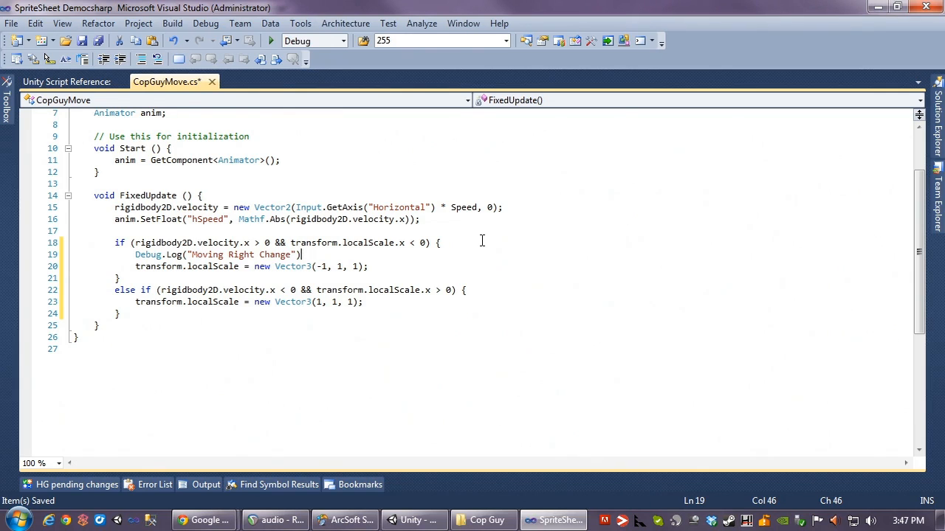
# Step: Copy the log line into the else if branch, reword its message to "Moving Left Change", and save the script
pyautogui.press('Home')
pyautogui.press('Home')
pyautogui.hotkey('shift', 'Down')
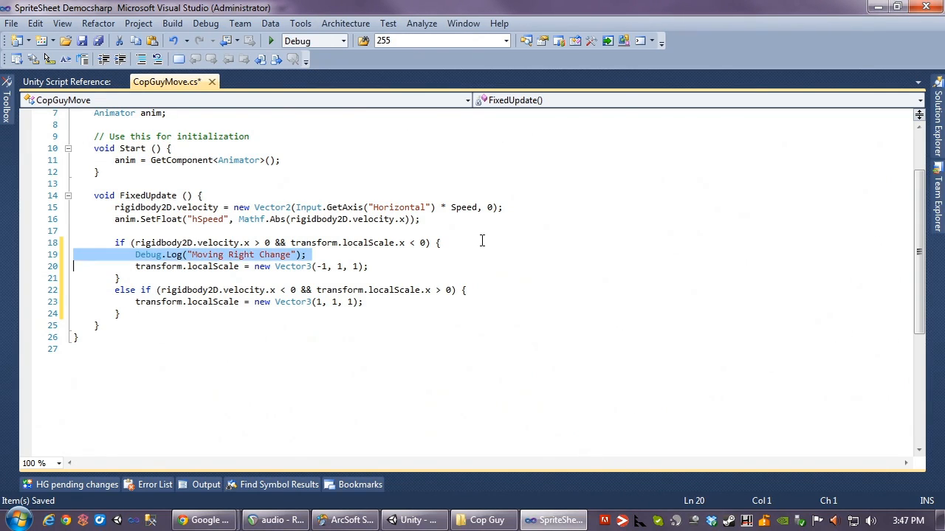
pyautogui.hotkey('ctrl', 'c')
pyautogui.press('Down')
pyautogui.press('Down')
pyautogui.press('Down')
pyautogui.hotkey('ctrl', 'v')
pyautogui.press('Left')
pyautogui.press('Left')
pyautogui.press('Left')
pyautogui.press('Left')
pyautogui.press('Left')
pyautogui.press('Left')
pyautogui.press('Left')
pyautogui.press('BackSpace')
pyautogui.press('BackSpace')
pyautogui.press('BackSpace')
pyautogui.press('BackSpace')
pyautogui.press('BackSpace')
pyautogui.write('Left')
pyautogui.hotkey('ctrl', 's')
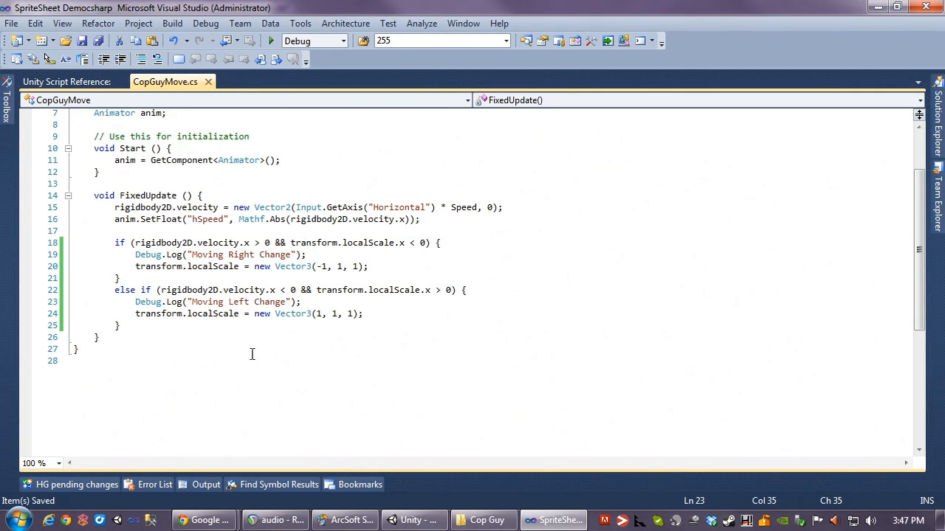
# Step: Compare the flip conditions in CopGuyMove with the reference CopGuyMoveScript.cs in GVIM, and minimize the reference window
pyautogui.click(341, 338)
pyautogui.scroll(2, 357, 332)
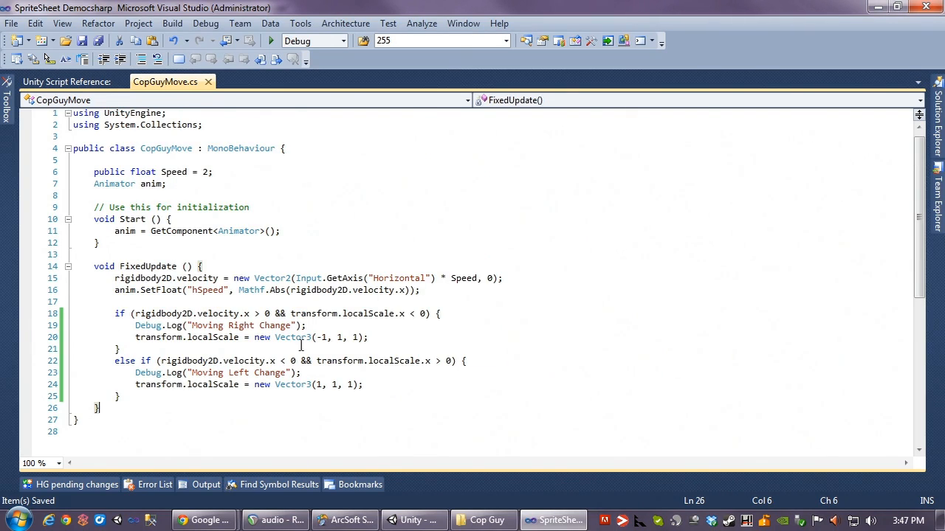
pyautogui.moveTo(442, 521)
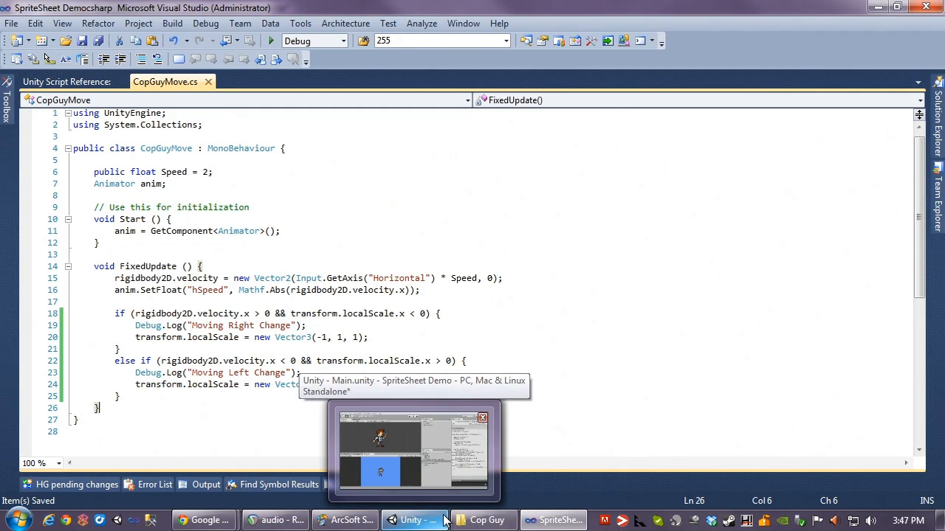
pyautogui.moveTo(485, 526)
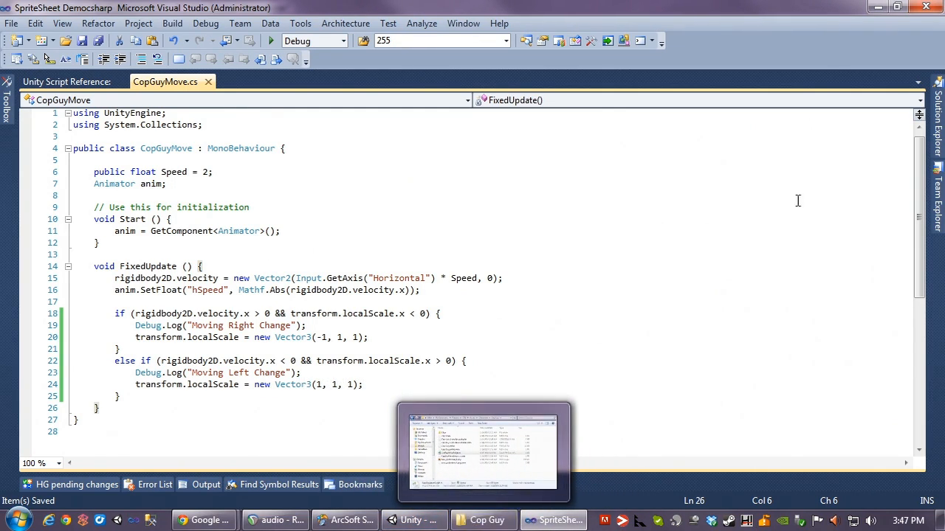
pyautogui.hotkey('alt', 'Tab')
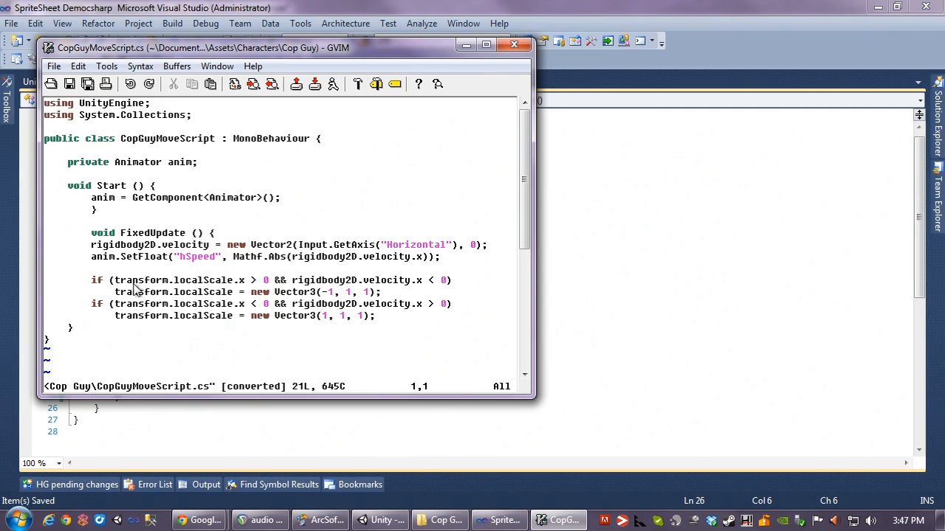
pyautogui.click(465, 46)
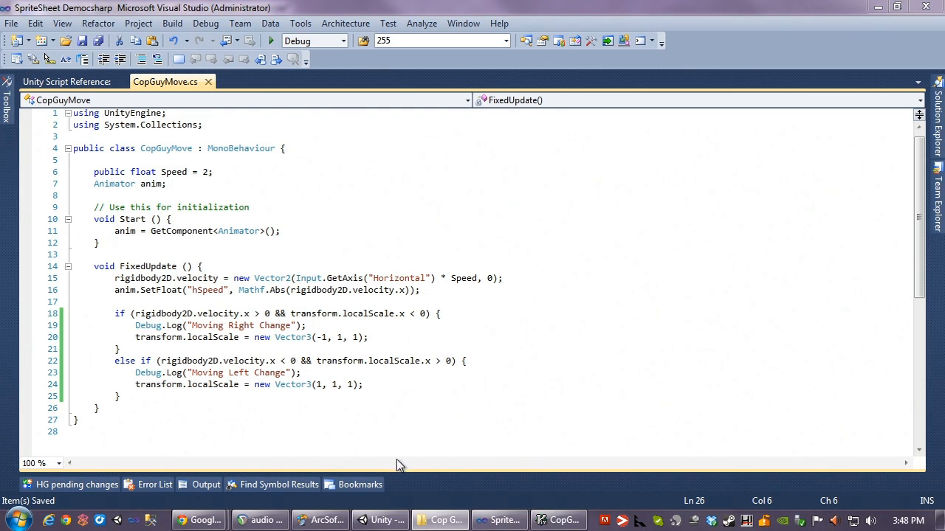
# Step: Switch to Unity, dock the Console beside the Animator, and show the Game view below it
pyautogui.click(324, 525)
pyautogui.moveTo(382, 522)
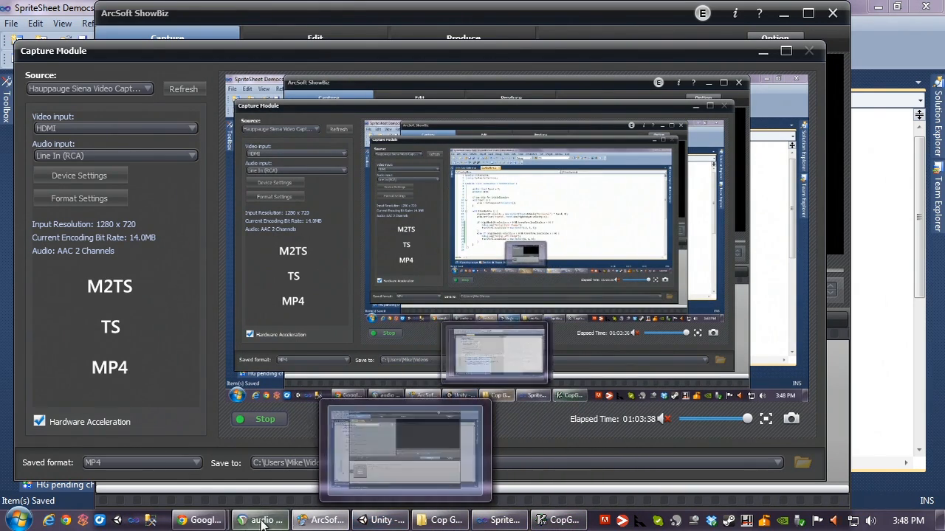
pyautogui.click(382, 521)
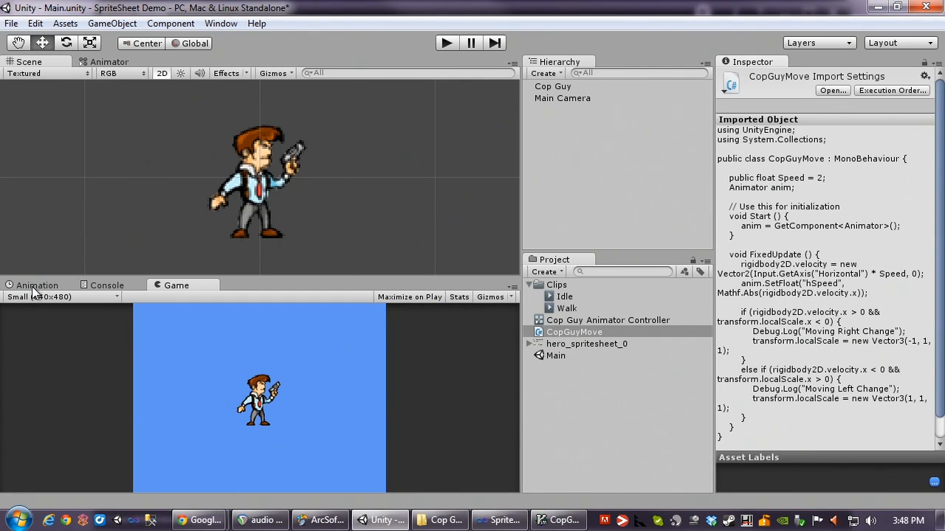
pyautogui.moveTo(107, 287); pyautogui.dragTo(156, 66)
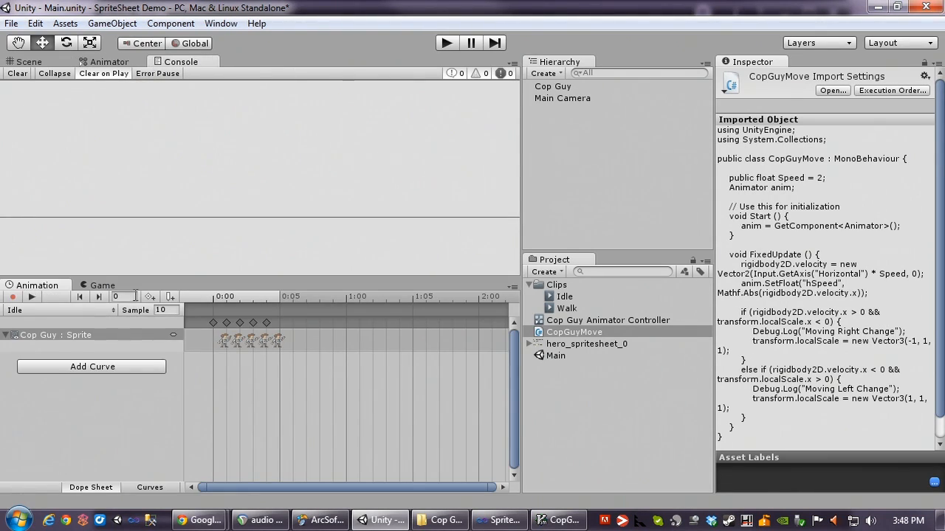
pyautogui.click(102, 285)
# Step: Run the game, walk Cop Guy right and left while watching the Console log messages, and stop the game
pyautogui.click(441, 47)
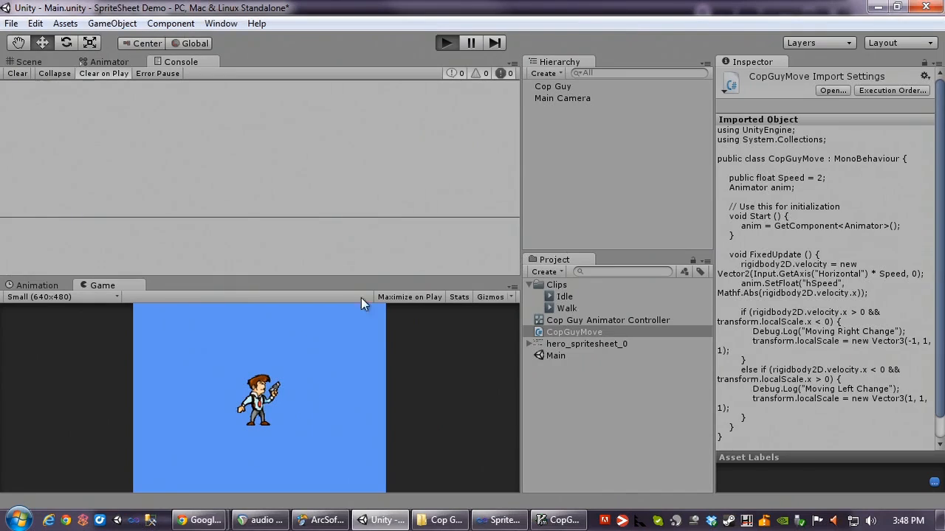
pyautogui.click(281, 467)
pyautogui.press('Right')
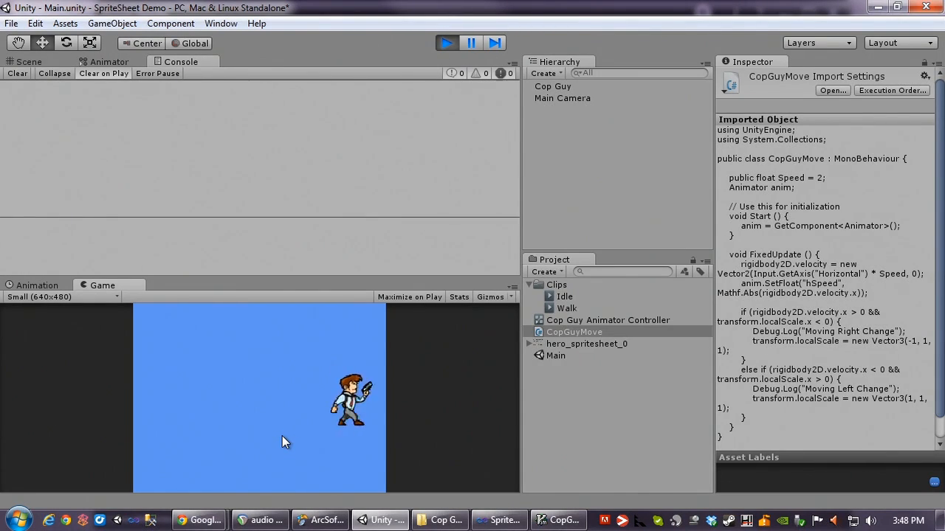
pyautogui.press('Left')
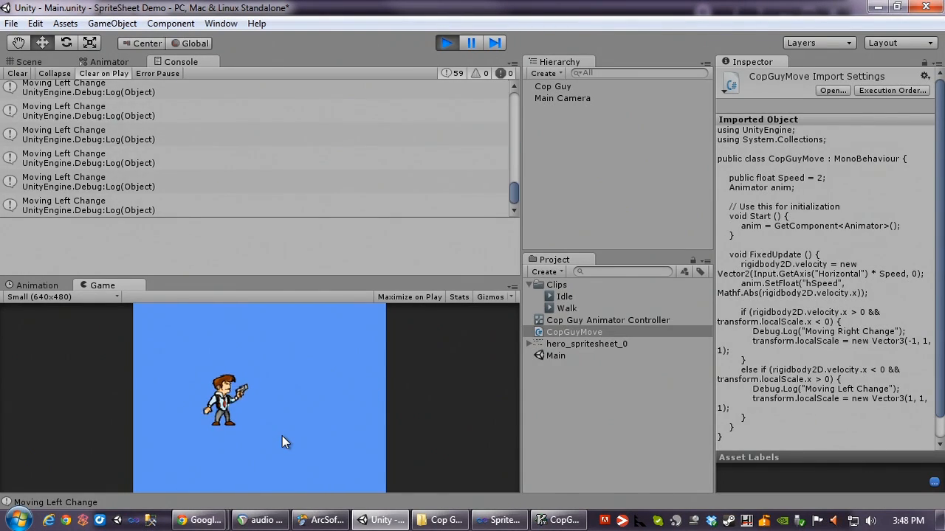
pyautogui.press('Right')
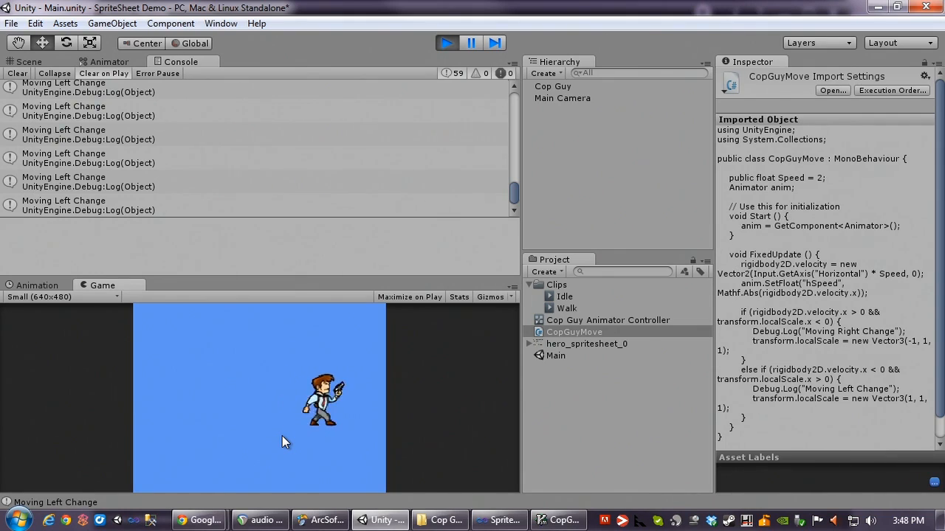
pyautogui.press('Left')
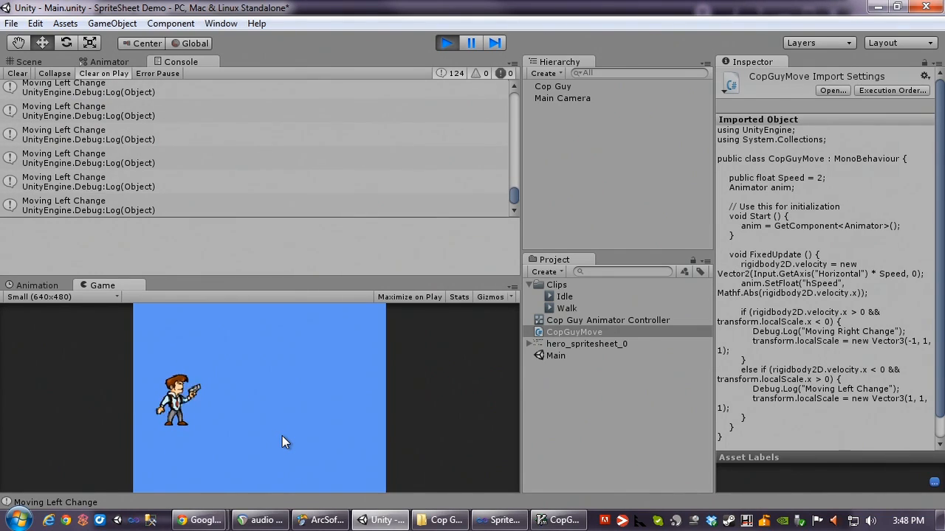
pyautogui.press('Right')
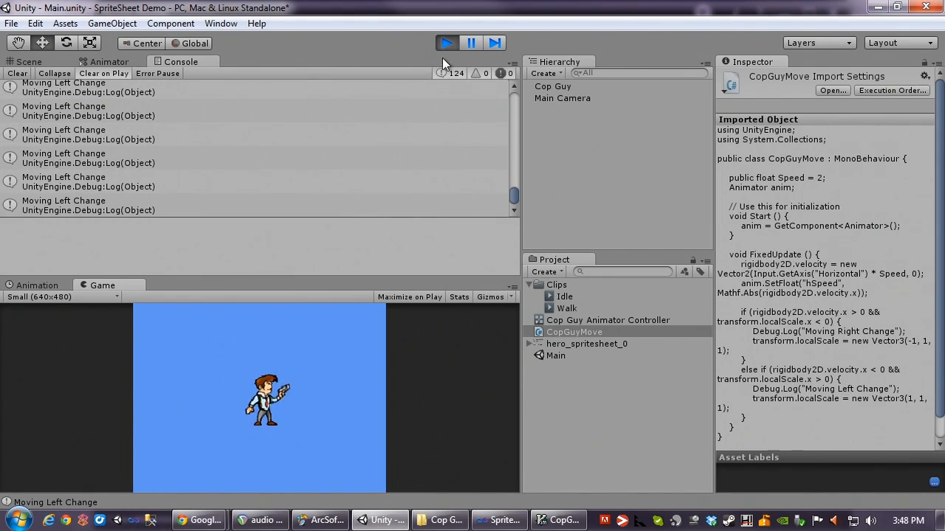
pyautogui.press('Left')
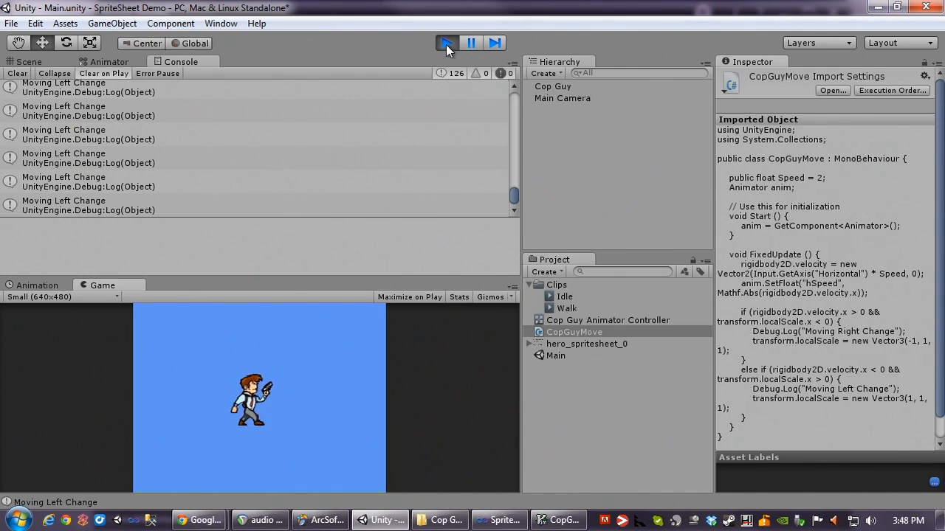
pyautogui.press('Right')
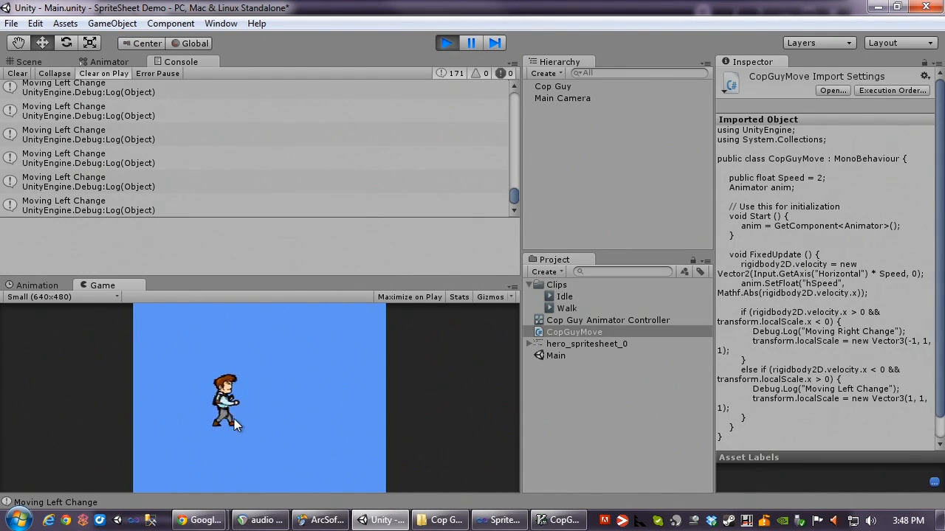
pyautogui.press('Left')
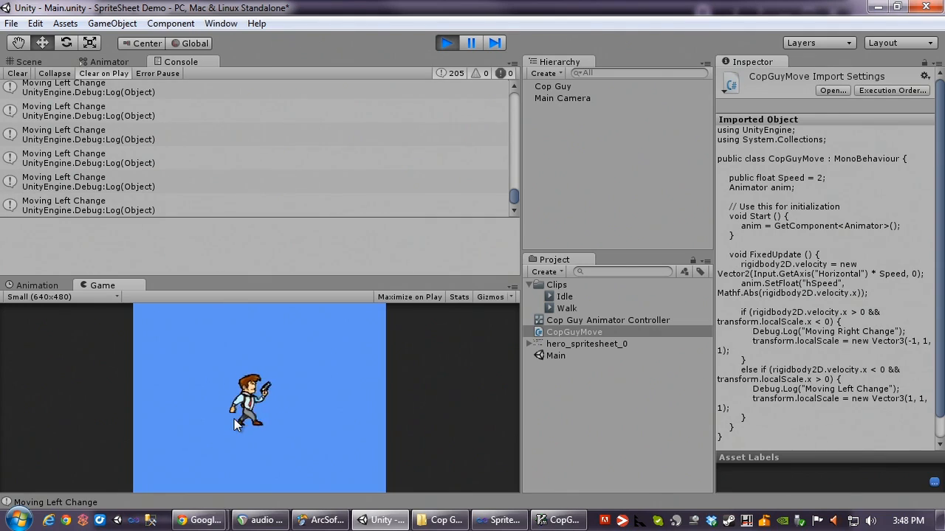
pyautogui.click(448, 41)
# Step: In Visual Studio, set the moving-right branch to Vector3(1, 1, 1) and the moving-left branch to Vector3(-1, 1, 1), and save the script
pyautogui.click(500, 520)
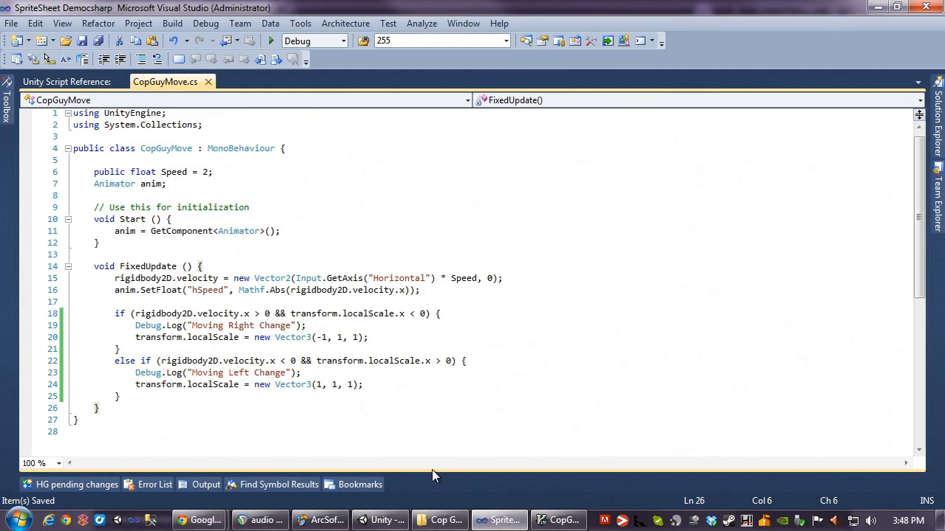
pyautogui.click(317, 384)
pyautogui.write('-')
pyautogui.press('Up')
pyautogui.press('Up')
pyautogui.press('Up')
pyautogui.press('Up')
pyautogui.press('BackSpace')
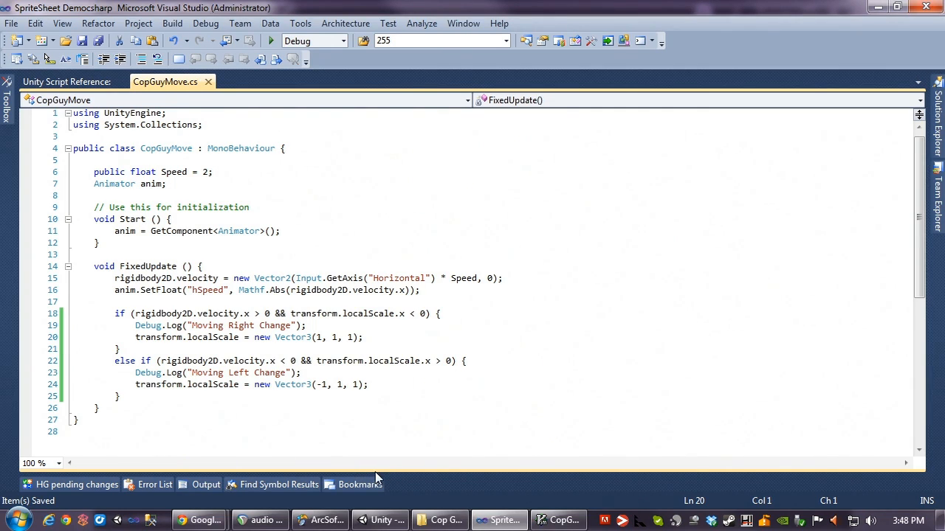
# Step: Switch to Unity, run the game, and walk Cop Guy both ways to check the swapped flip values against the Console logs
pyautogui.click(380, 525)
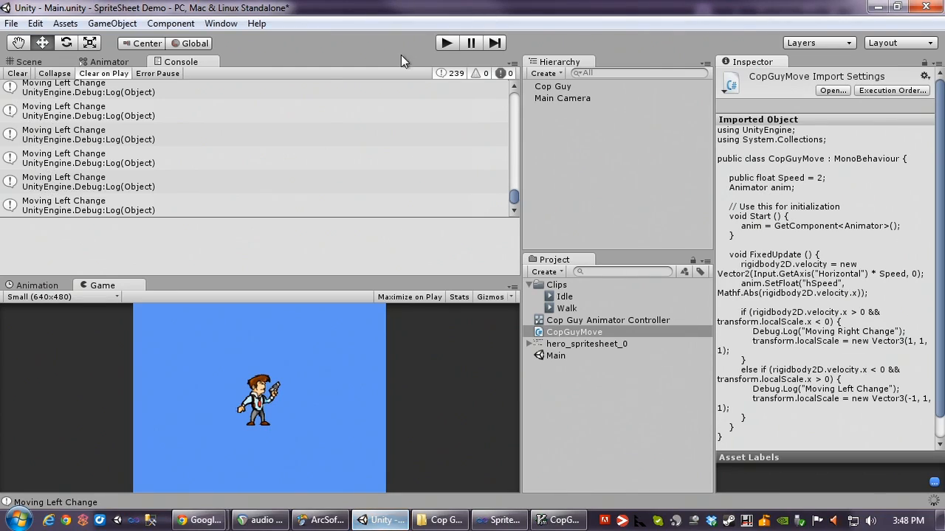
pyautogui.click(443, 45)
pyautogui.press('Right')
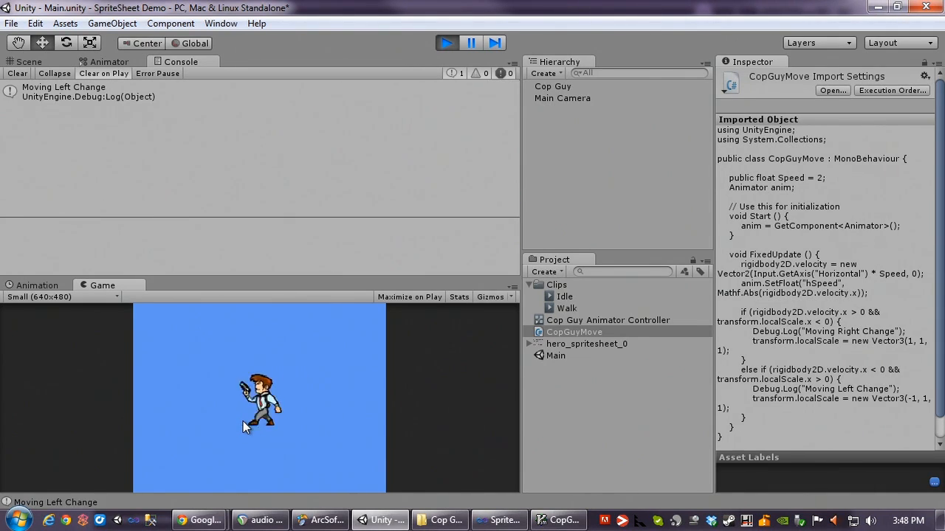
pyautogui.press('Right')
pyautogui.press('Left')
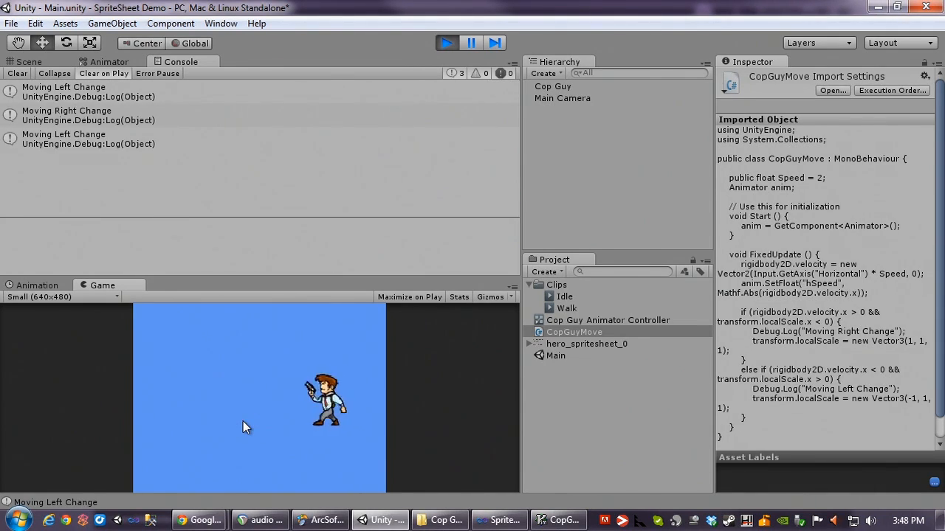
pyautogui.press('Right')
pyautogui.press('Right')
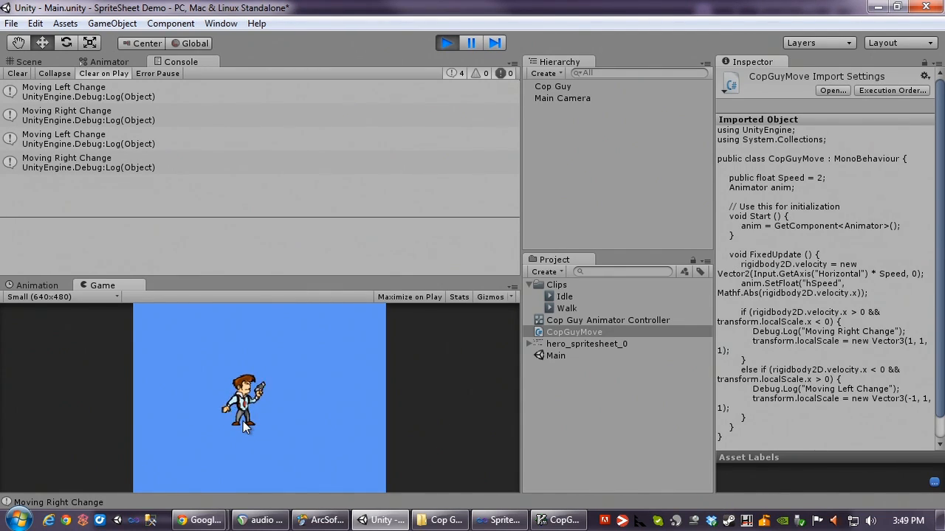
pyautogui.press('Right')
pyautogui.press('Left')
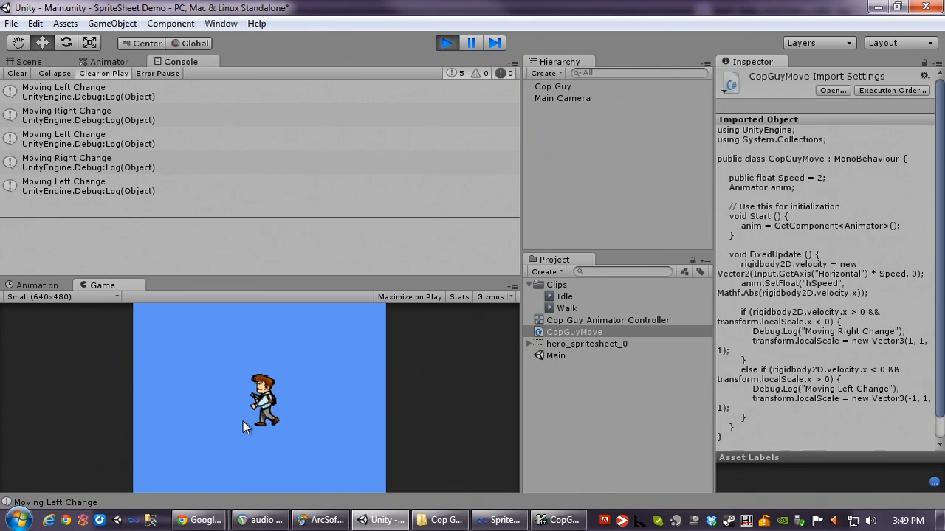
pyautogui.press('Right')
pyautogui.press('Left')
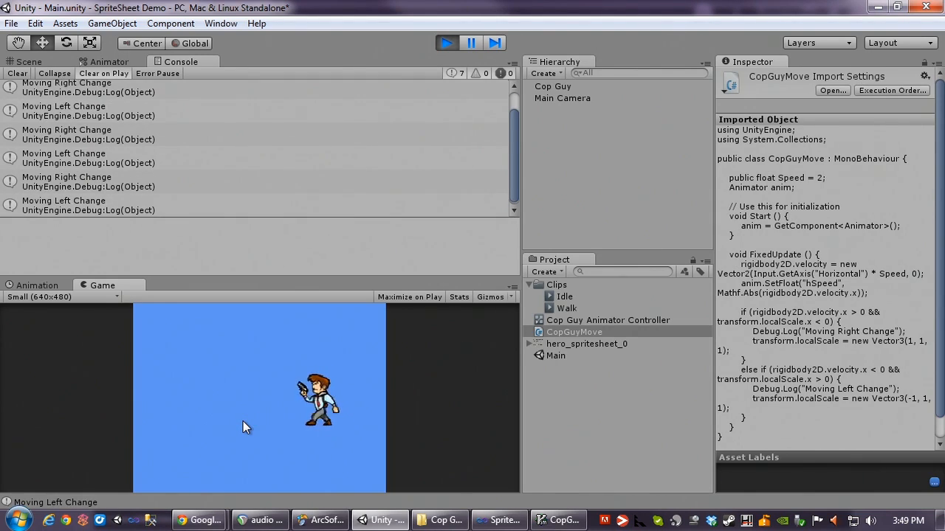
pyautogui.press('Right')
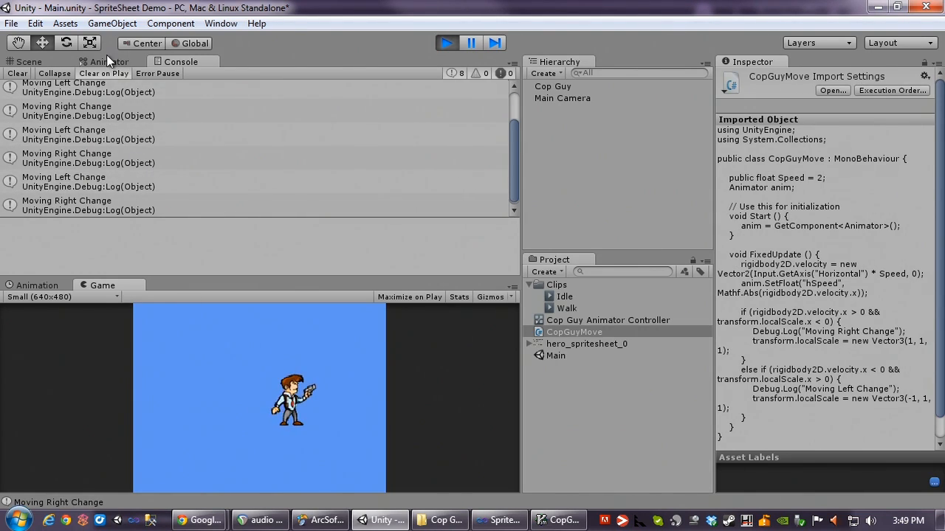
# Step: Watch the Idle and Walk states and the hSpeed parameter in the Animator while walking Cop Guy left and right
pyautogui.click(109, 62)
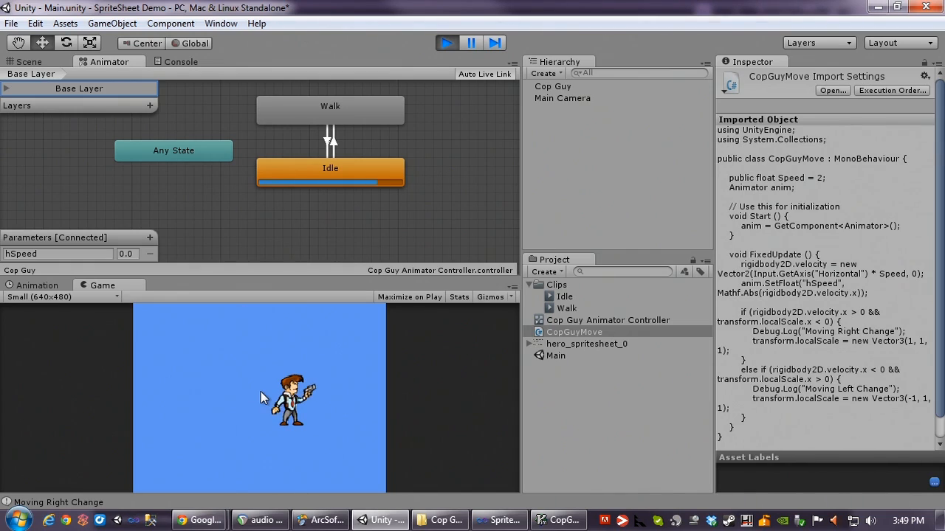
pyautogui.click(303, 462)
pyautogui.press('Left')
pyautogui.press('Right')
pyautogui.press('Left')
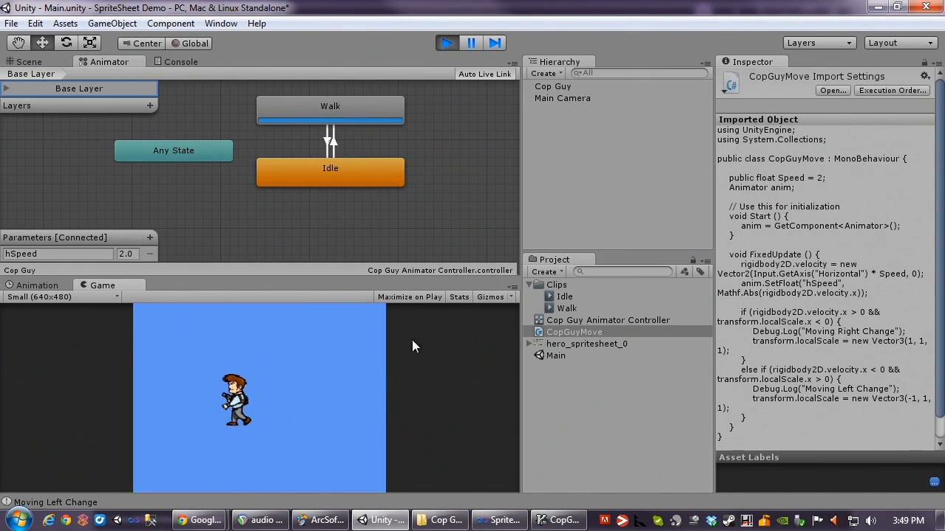
# Step: Select Cop Guy and watch the X scale of its Transform while walking the character right and left
pyautogui.click(559, 87)
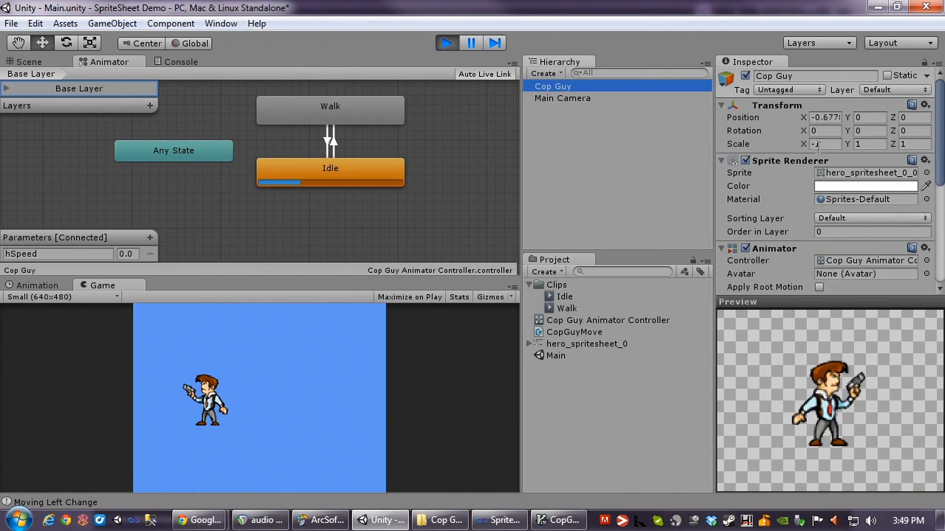
pyautogui.click(224, 423)
pyautogui.press('Right')
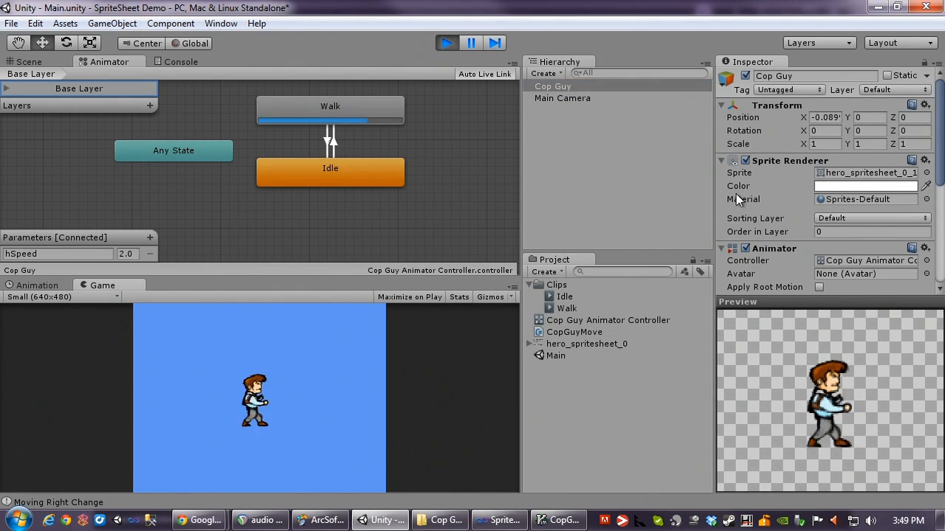
pyautogui.press('Left')
pyautogui.press('Right')
pyautogui.press('Left')
pyautogui.press('Right')
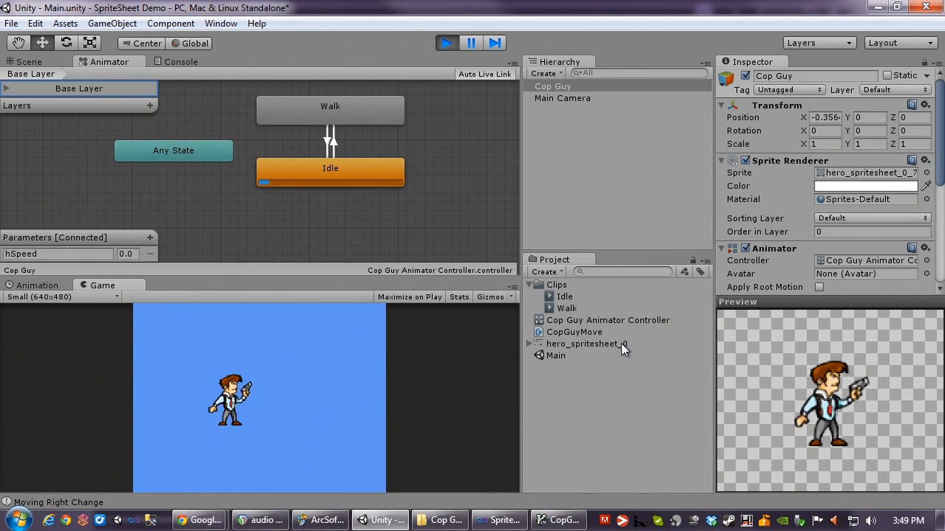